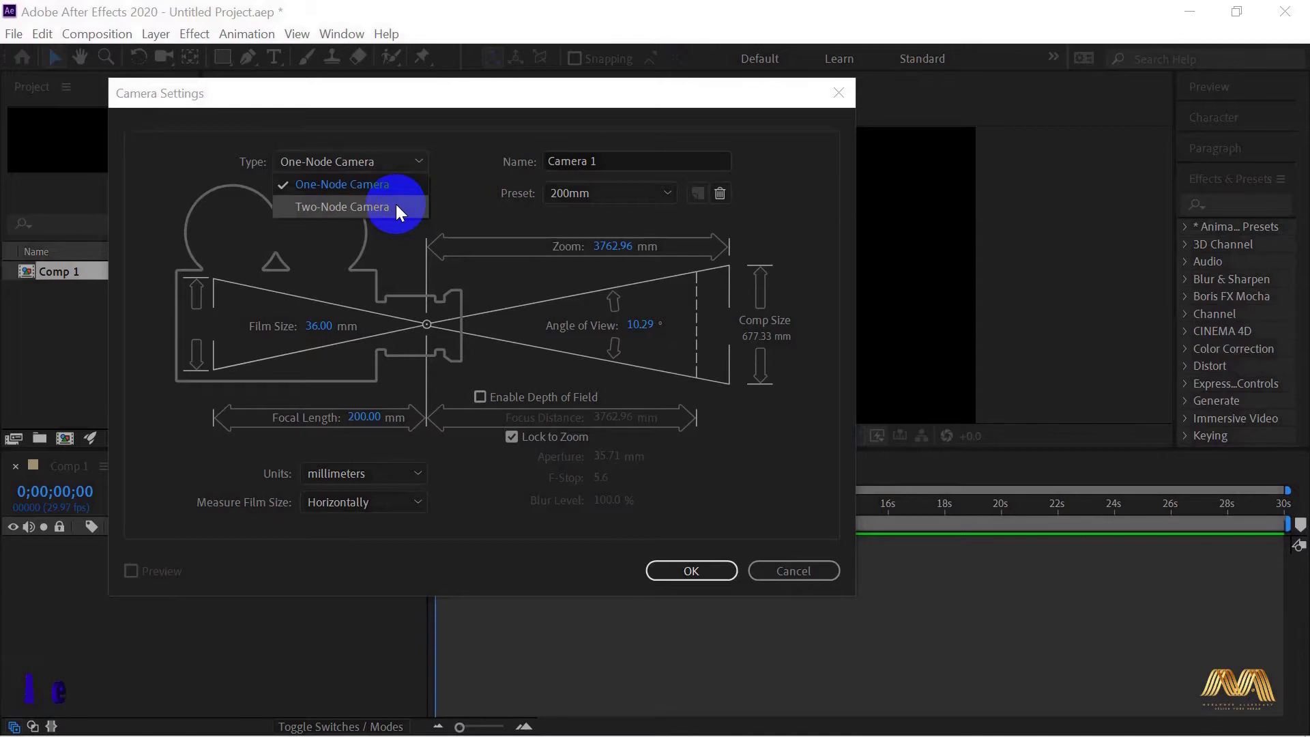
- Set the new camera's type to Two-Node Camera with the 50mm preset
{"action": "left_click", "coordinate": [396, 206]}
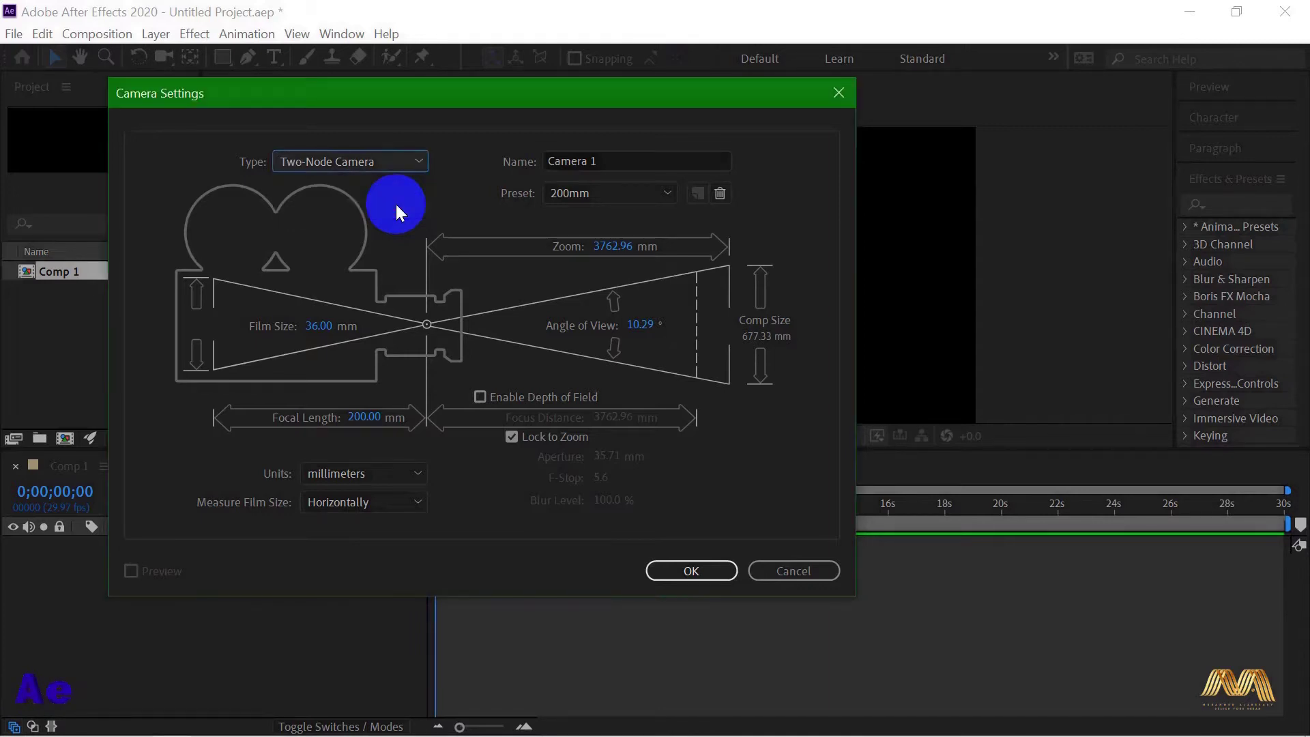
{"action": "left_click", "coordinate": [668, 193]}
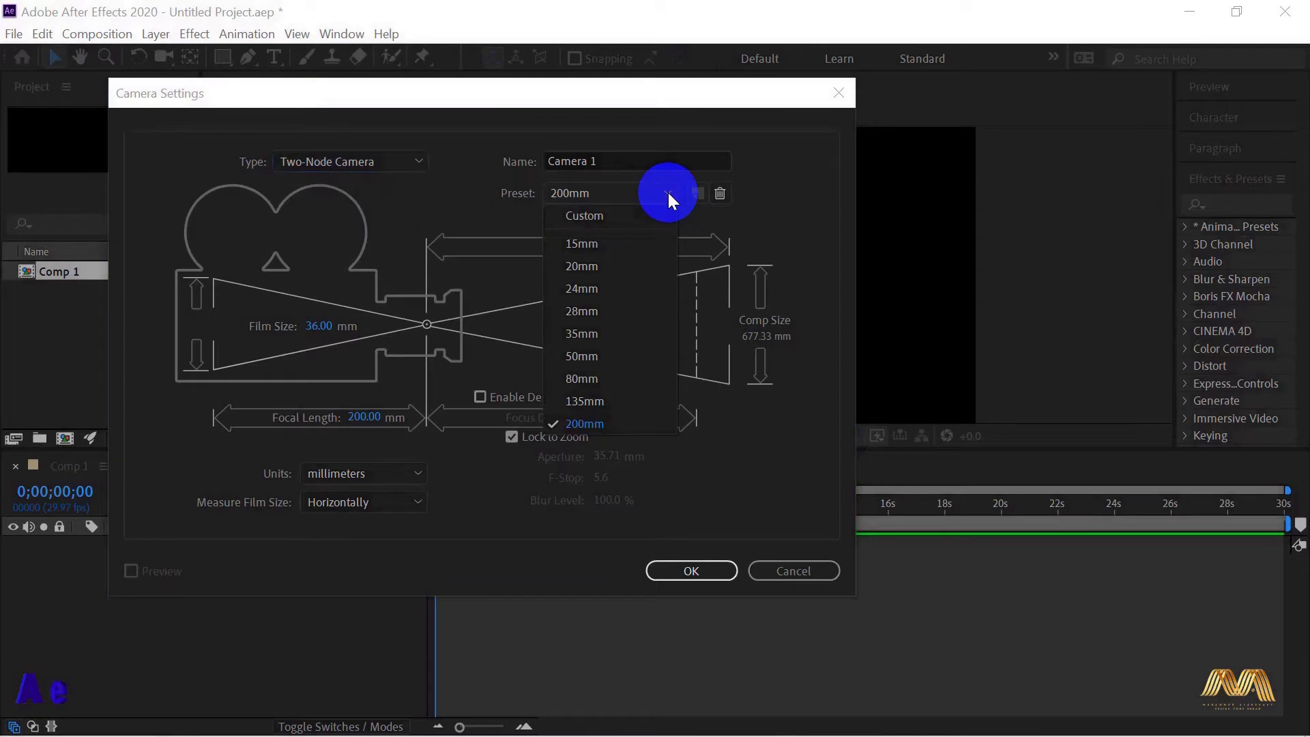
{"action": "left_click", "coordinate": [635, 355]}
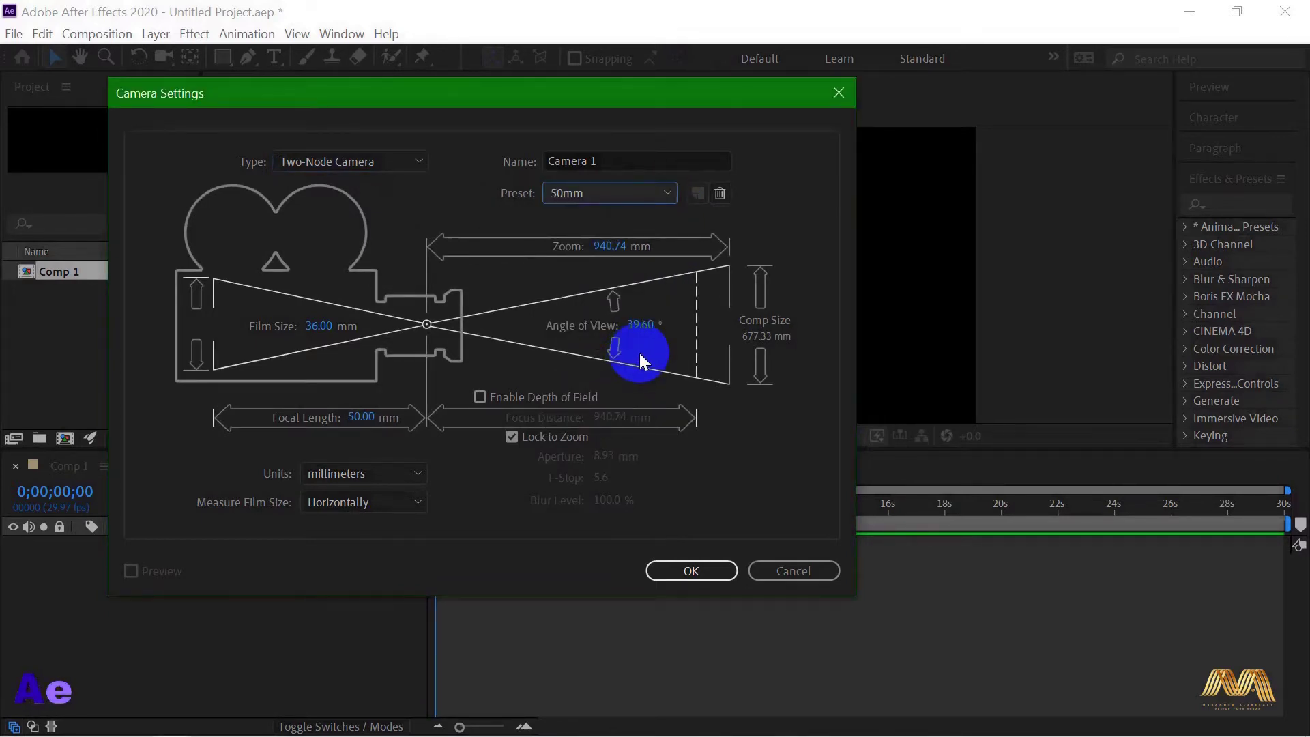
{"action": "left_click_drag", "start_coordinate": [614, 164], "coordinate": [507, 159]}
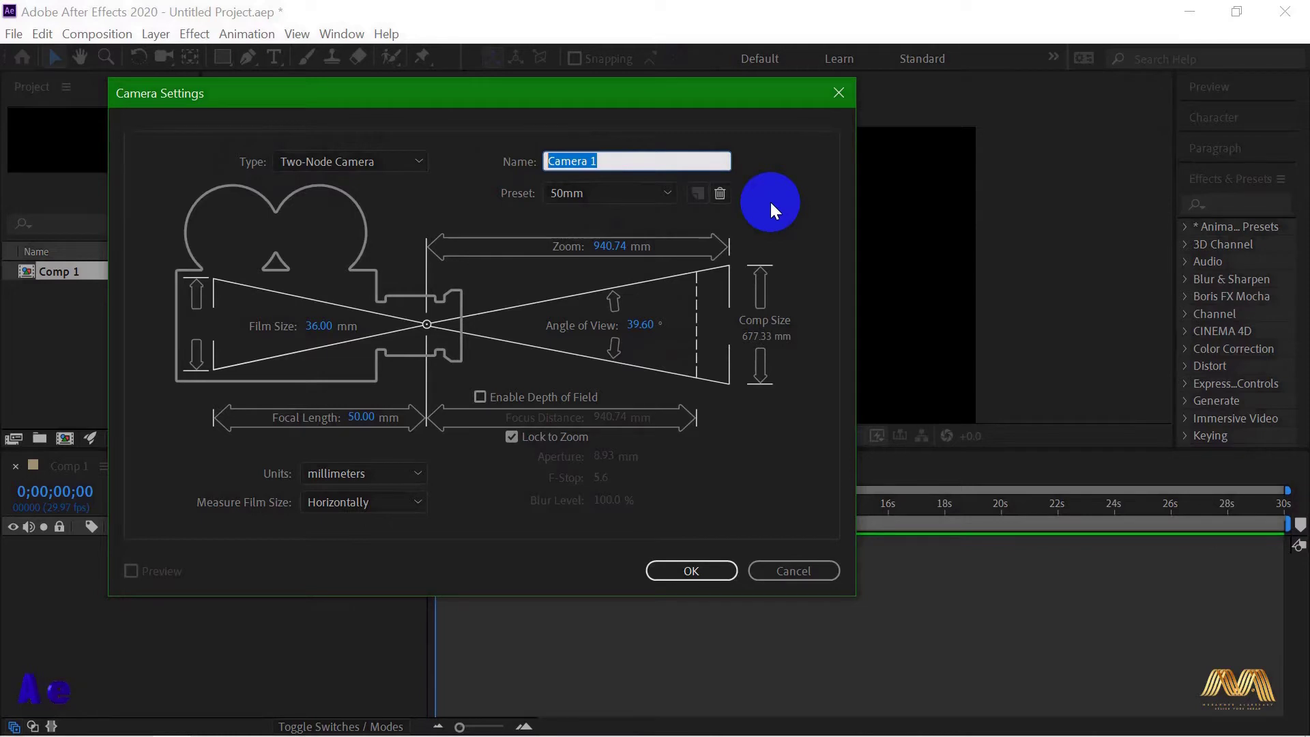
- Choose millimeters as the camera's units, measure its film size Horizontally, and create the camera
{"action": "left_click", "coordinate": [413, 472]}
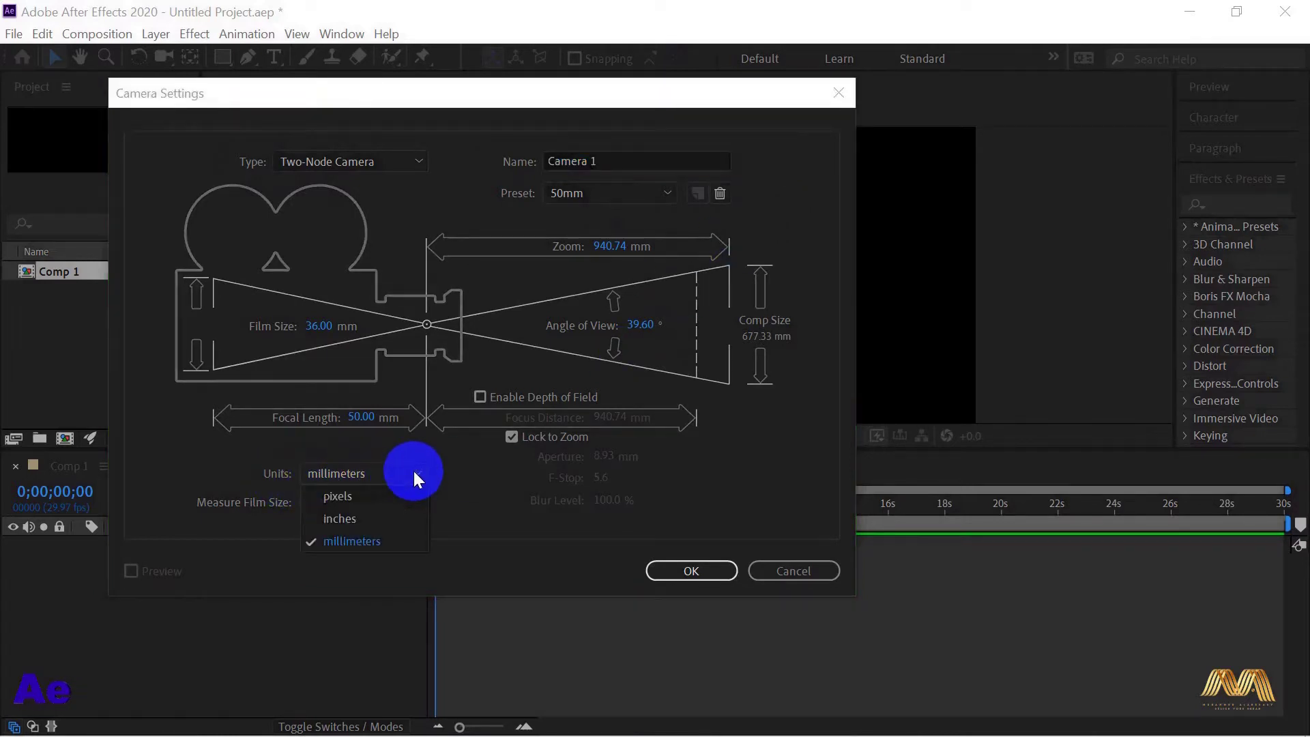
{"action": "left_click", "coordinate": [364, 540]}
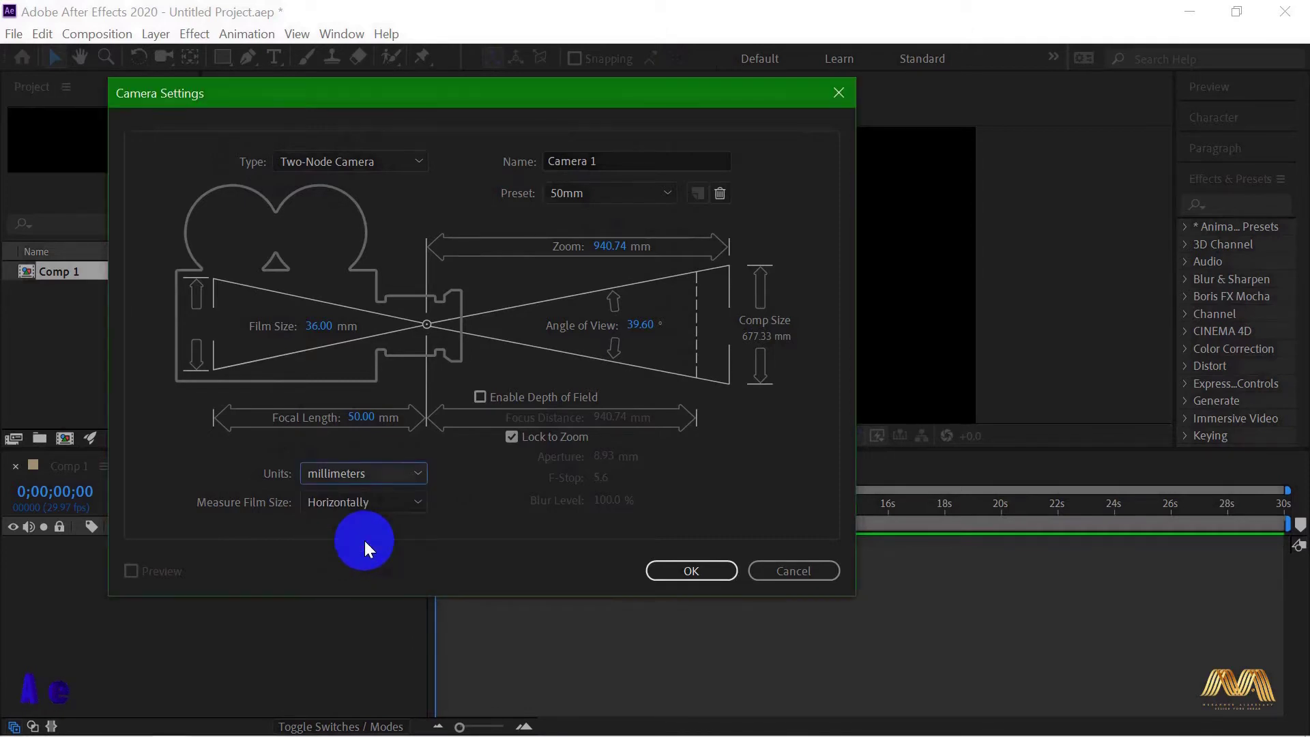
{"action": "left_click", "coordinate": [419, 502]}
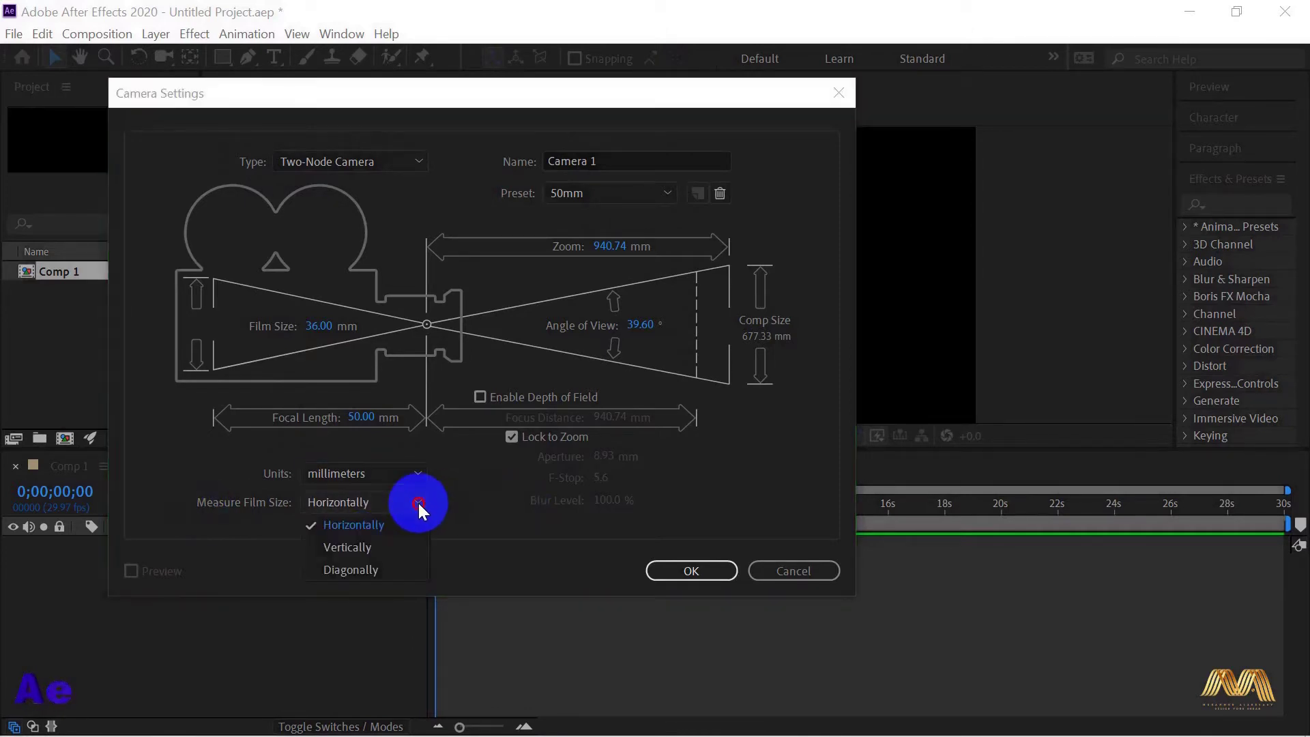
{"action": "left_click", "coordinate": [370, 524]}
{"action": "left_click", "coordinate": [688, 570]}
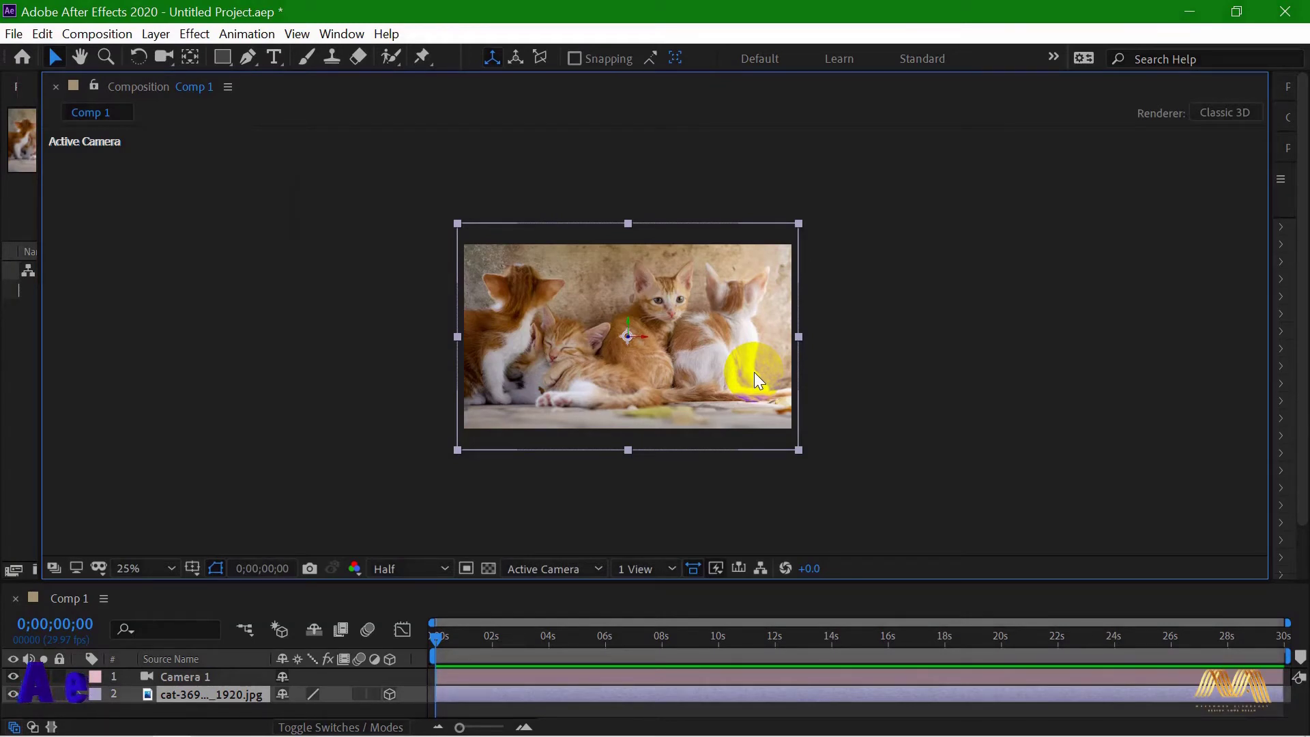
- Select the Camera 1 layer and show the composition in the 2 Views - Horizontal layout, with the Top view active
{"action": "left_click", "coordinate": [207, 677]}
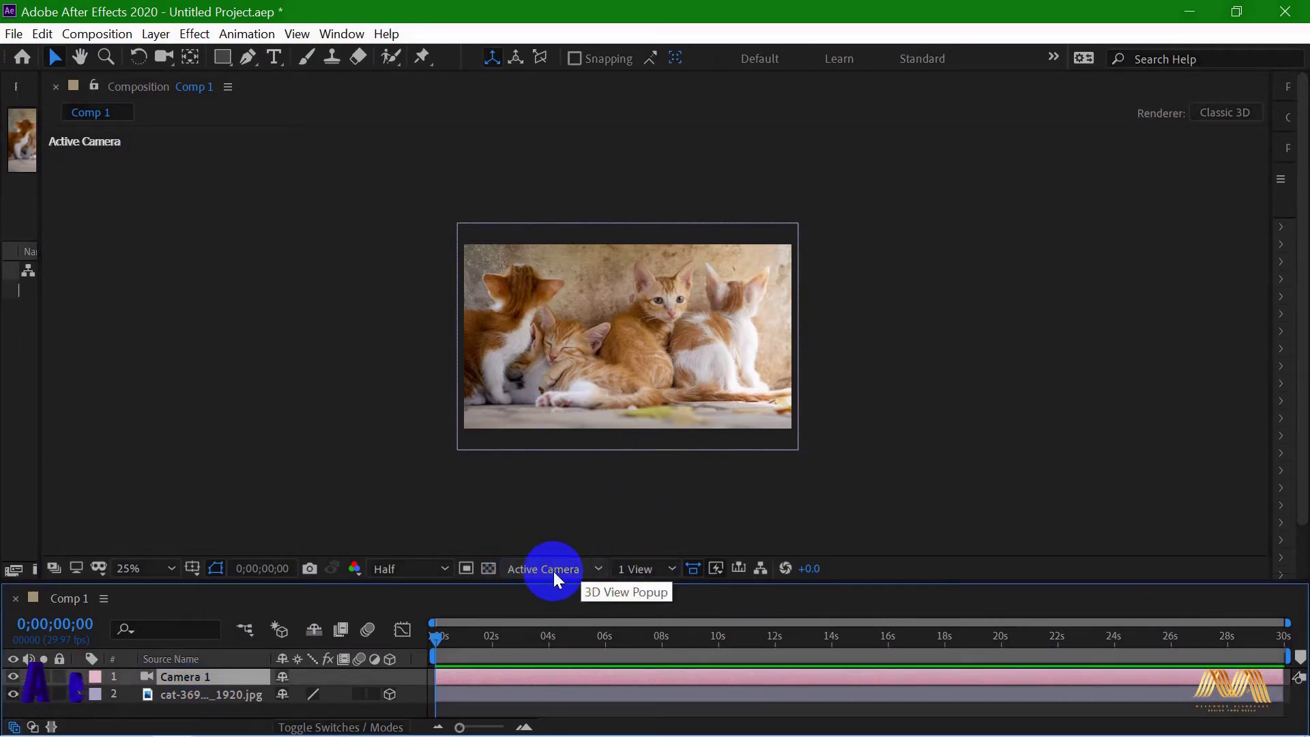
{"action": "left_click", "coordinate": [669, 571]}
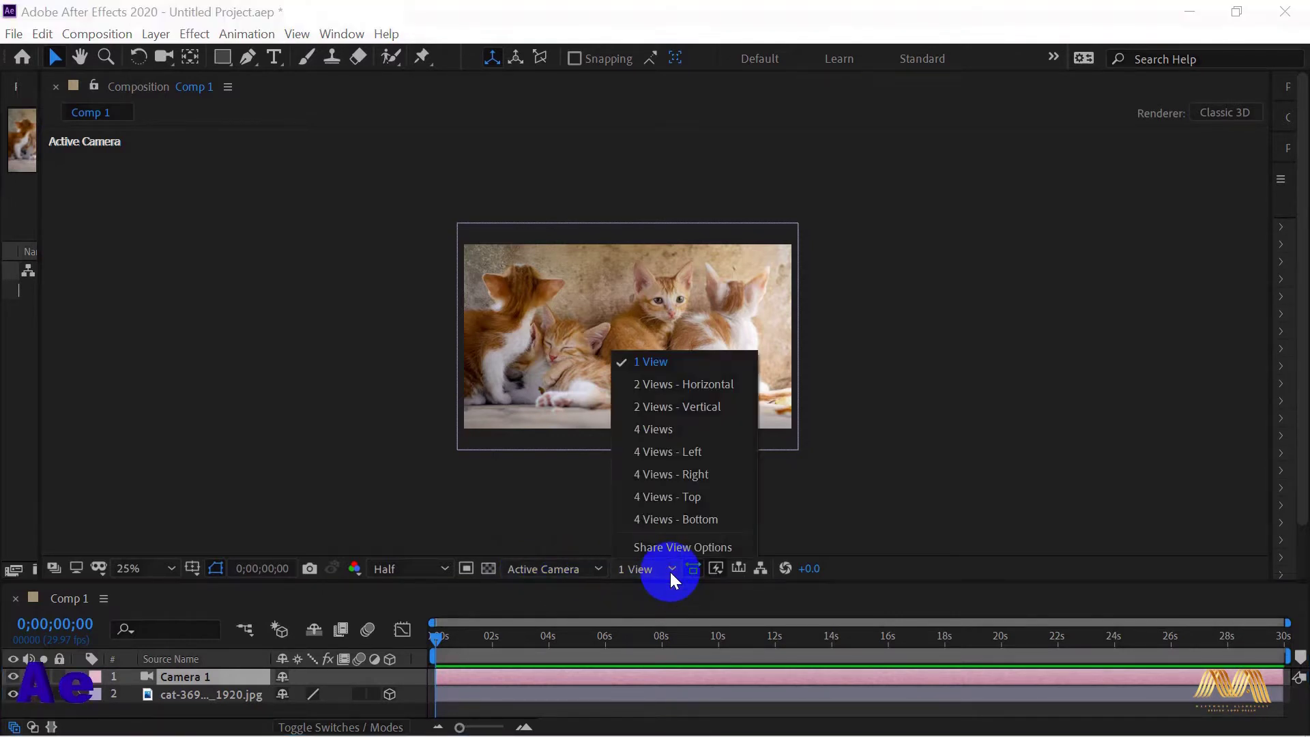
{"action": "left_click", "coordinate": [682, 384]}
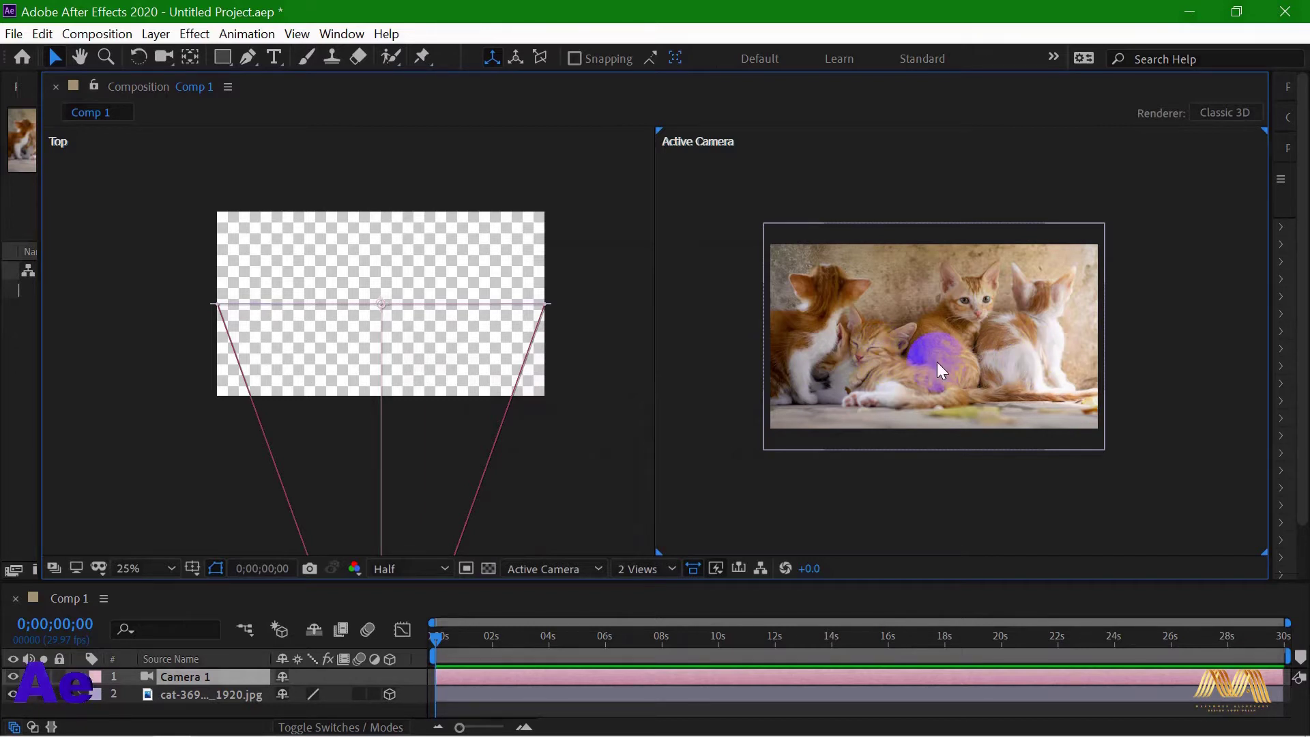
{"action": "scroll", "coordinate": [936, 362], "scroll_direction": "up", "scroll_amount": 2}
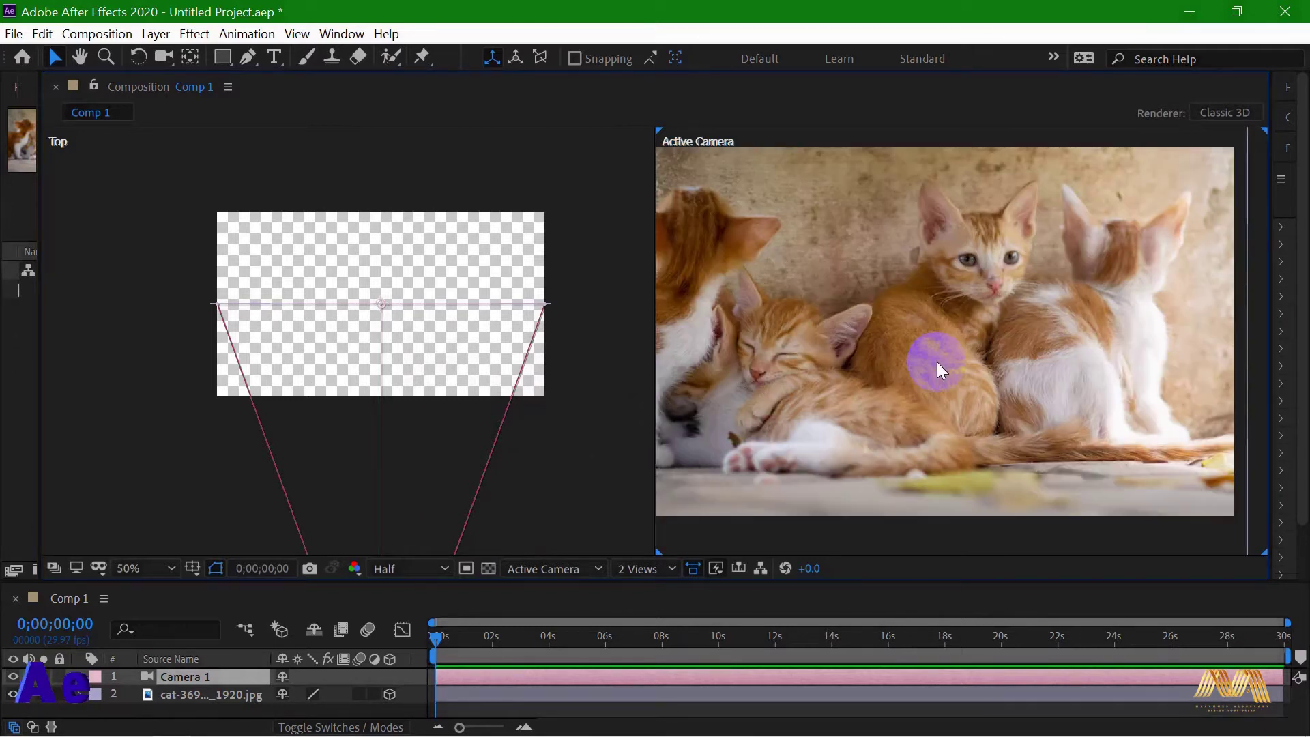
{"action": "scroll", "coordinate": [936, 361], "scroll_direction": "down", "scroll_amount": 2}
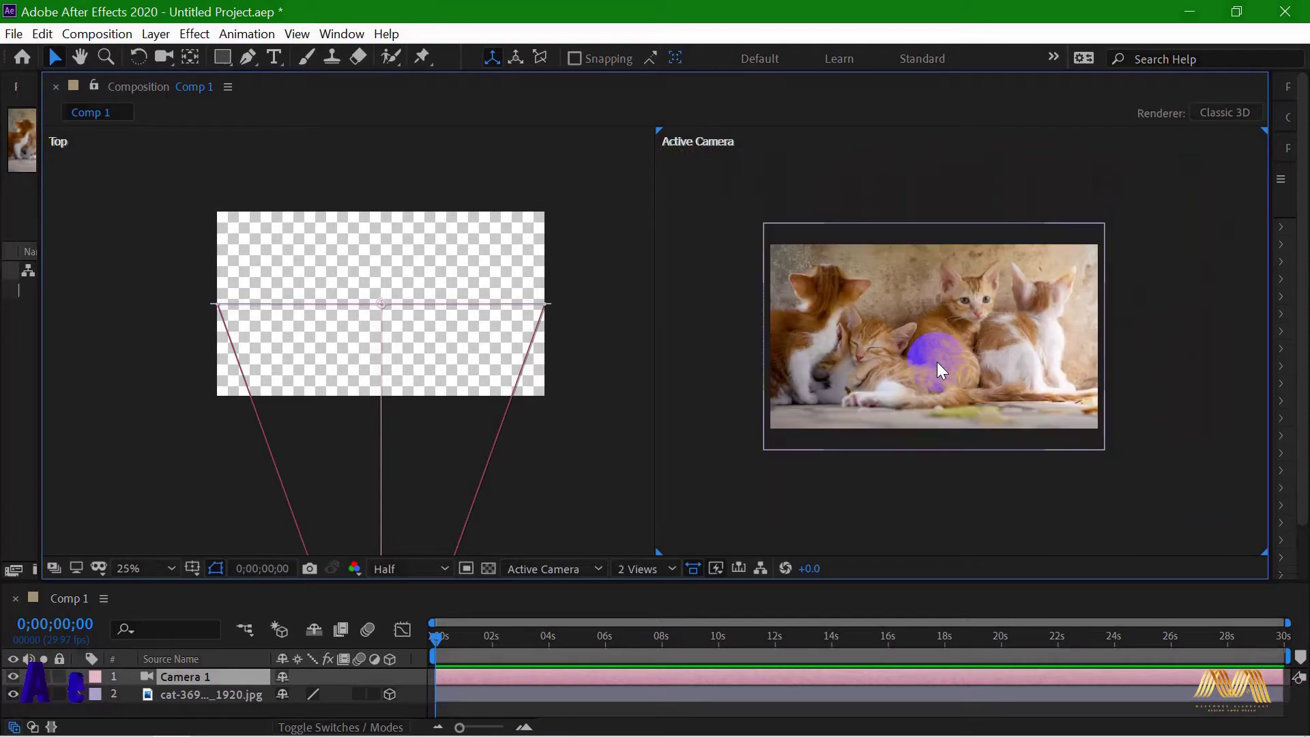
{"action": "key", "text": "h"}
{"action": "left_click_drag", "start_coordinate": [936, 361], "coordinate": [914, 324]}
{"action": "key", "text": "v"}
{"action": "left_click", "coordinate": [468, 345]}
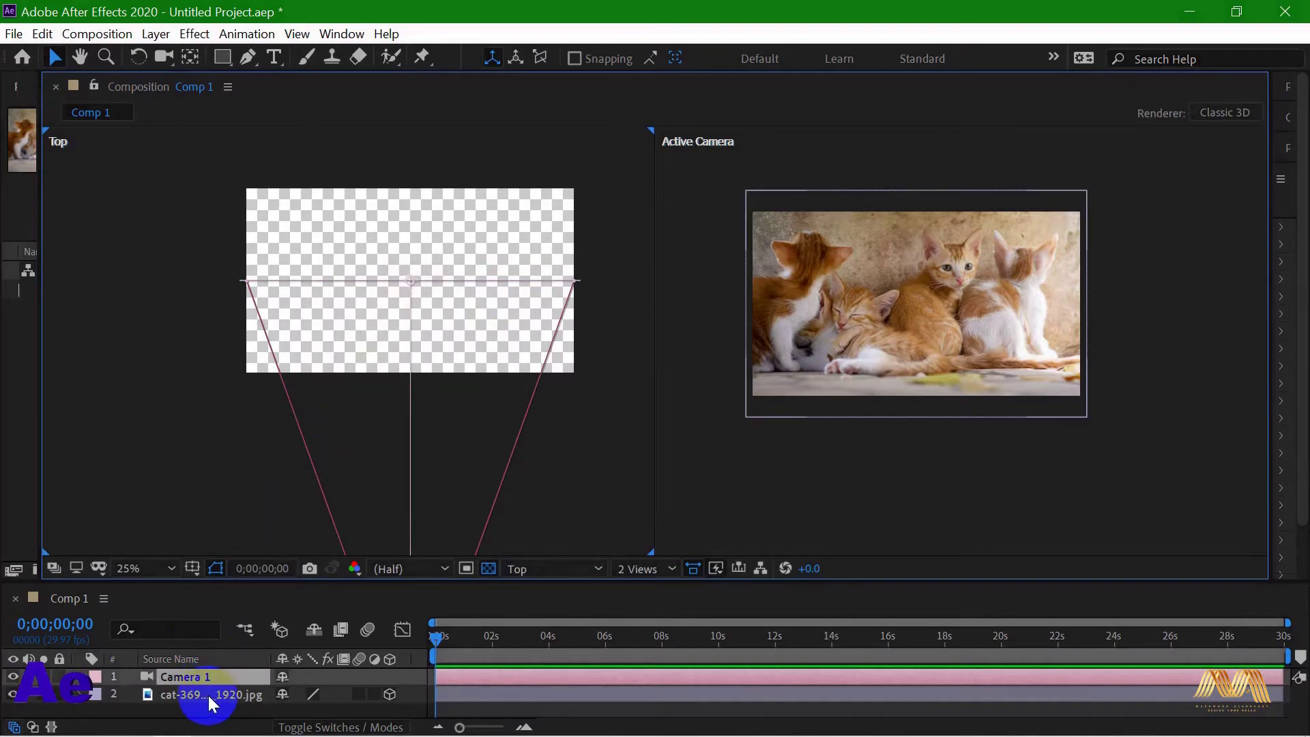
- Nudge the cat image layer slightly along its X axis in the Top view and deselect it
{"action": "left_click", "coordinate": [209, 694]}
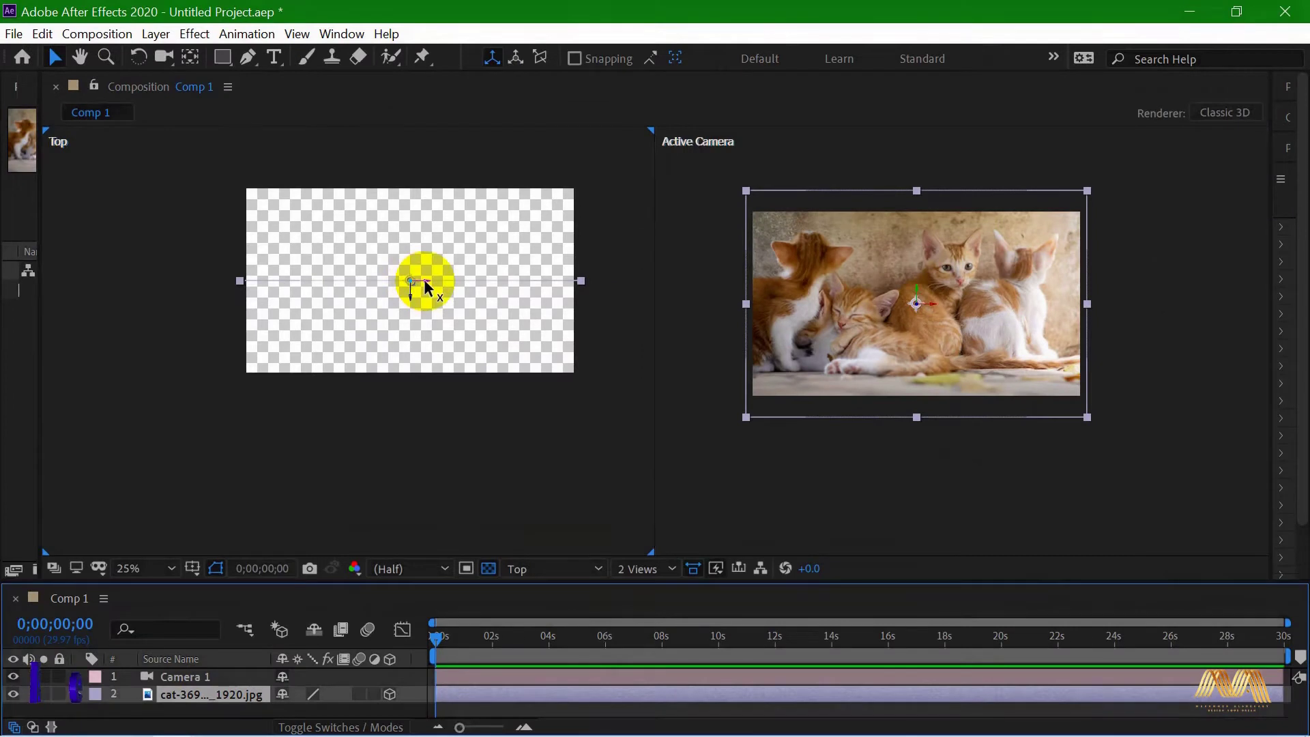
{"action": "mouse_move", "coordinate": [425, 281]}
{"action": "left_mouse_down"}
{"action": "mouse_move", "coordinate": [521, 284]}
{"action": "mouse_move", "coordinate": [382, 287]}
{"action": "mouse_move", "coordinate": [426, 283]}
{"action": "left_mouse_up"}
{"action": "left_click", "coordinate": [196, 176]}
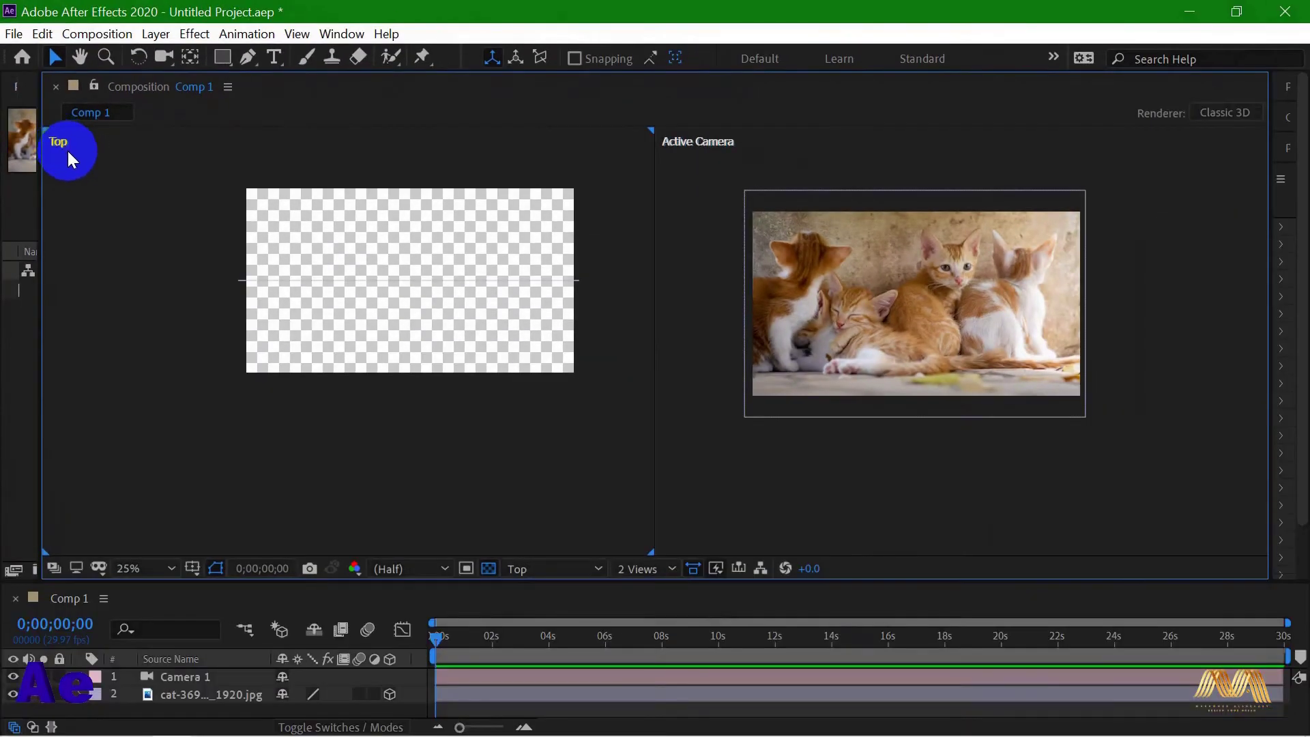
- Change the viewer layout to 2 Views - Vertical, with the composition centered in both the Active Camera and Top views
{"action": "left_click", "coordinate": [653, 569]}
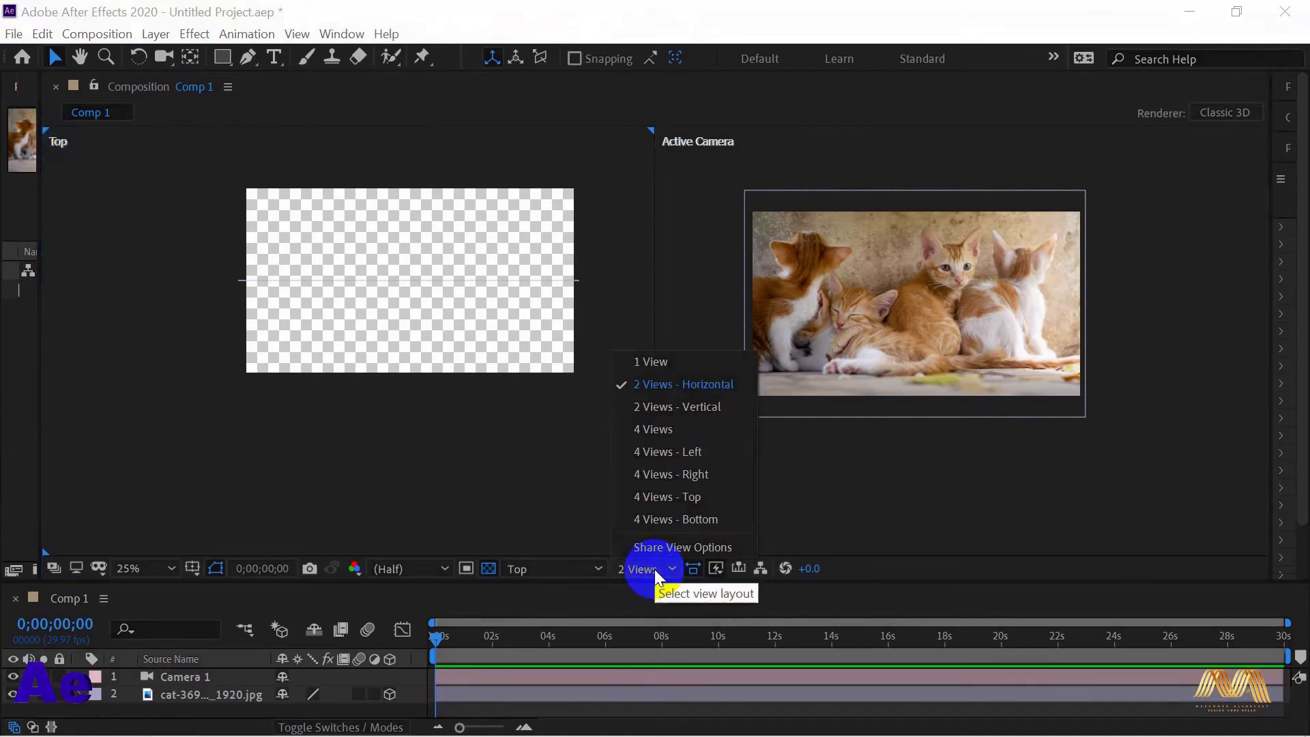
{"action": "left_click", "coordinate": [707, 410]}
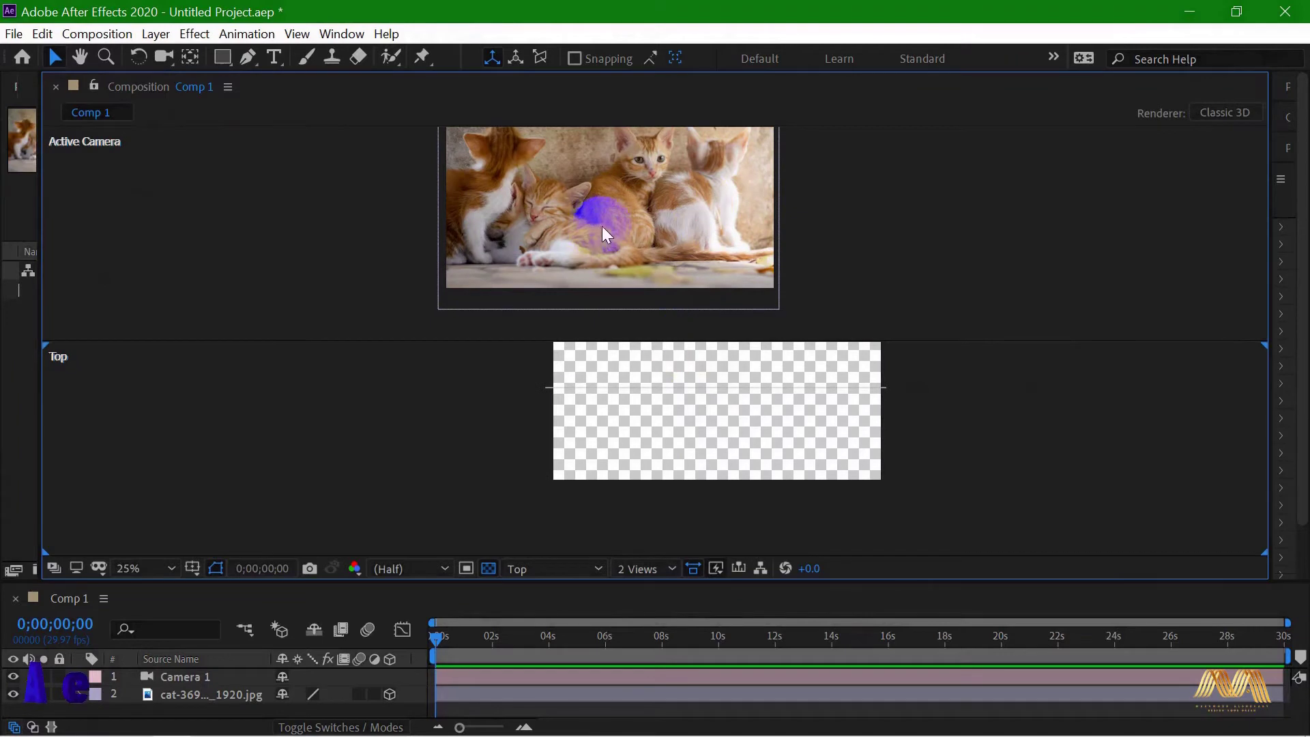
{"action": "key", "text": "h"}
{"action": "left_click_drag", "start_coordinate": [606, 205], "coordinate": [681, 220]}
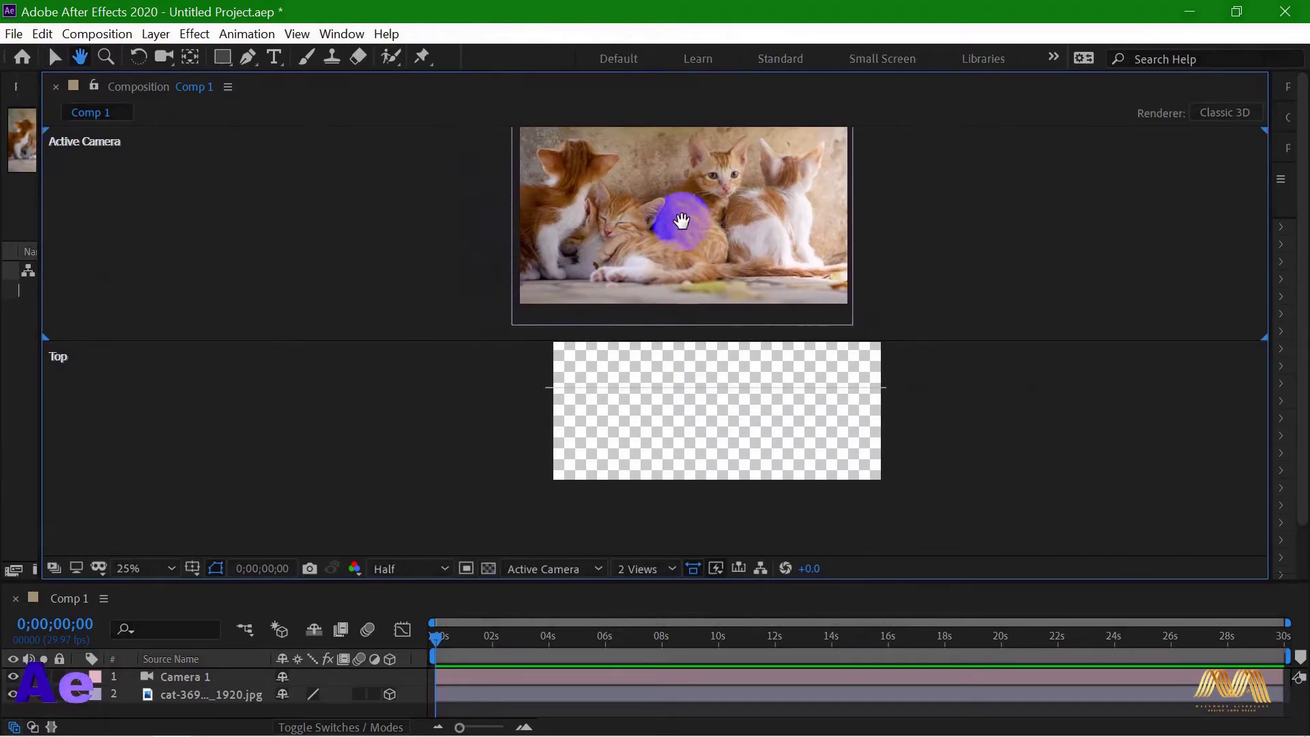
{"action": "key", "text": "v"}
{"action": "key", "text": "comma"}
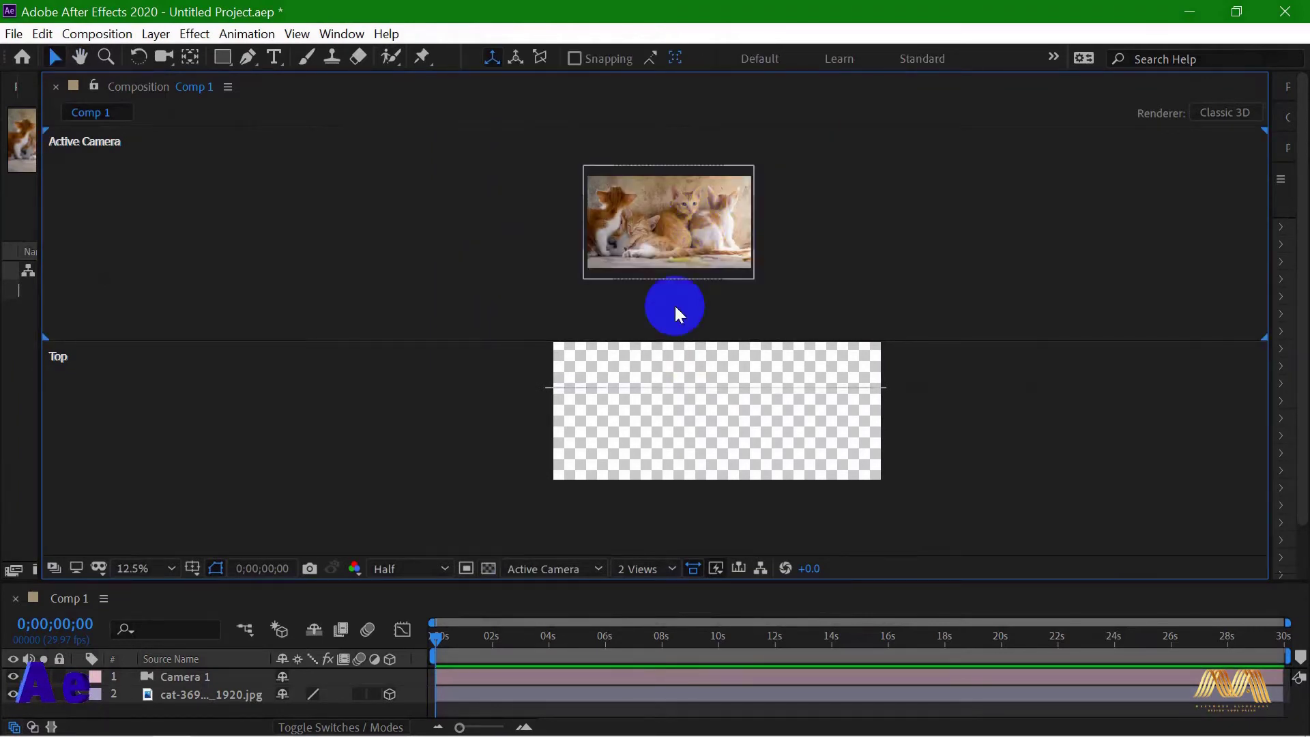
{"action": "key", "text": "h"}
{"action": "left_click_drag", "start_coordinate": [658, 403], "coordinate": [605, 456]}
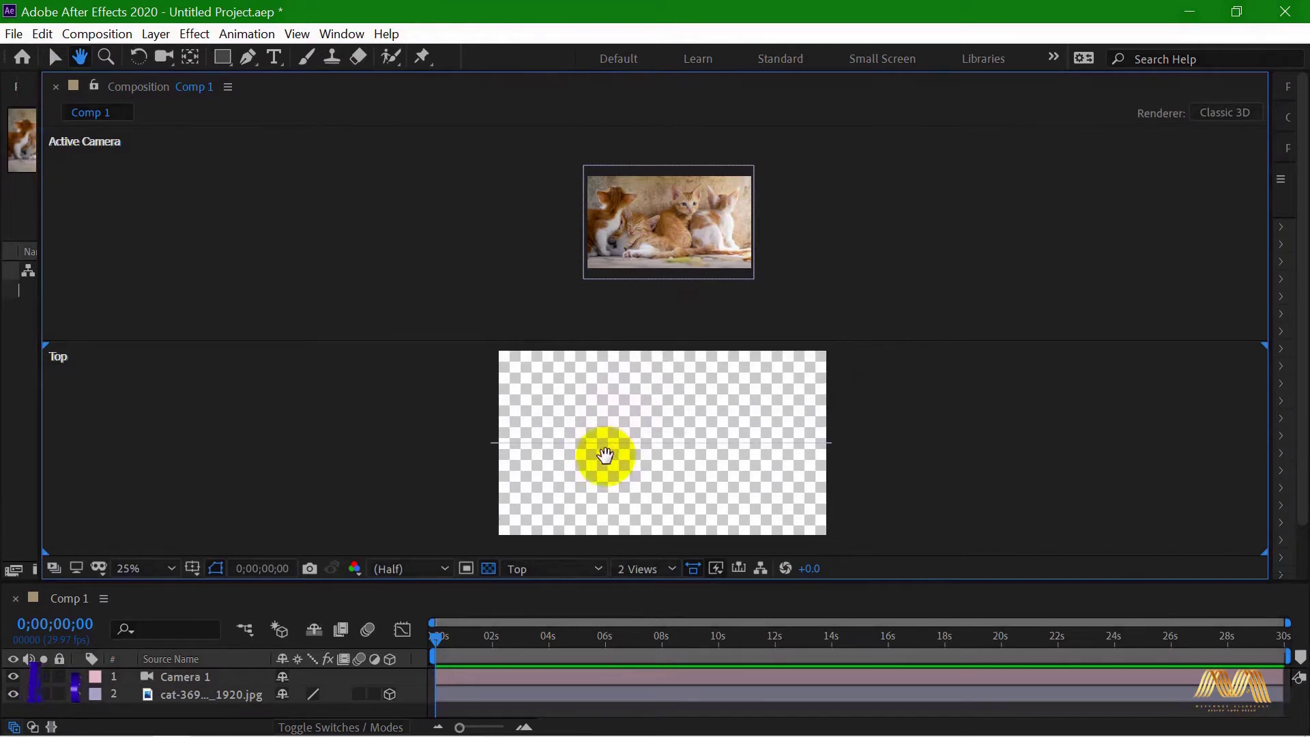
{"action": "key", "text": "v"}
- Try the 4 Views and 4 Views - Left layouts, and select the cat image in the Active Camera view
{"action": "left_click", "coordinate": [669, 568]}
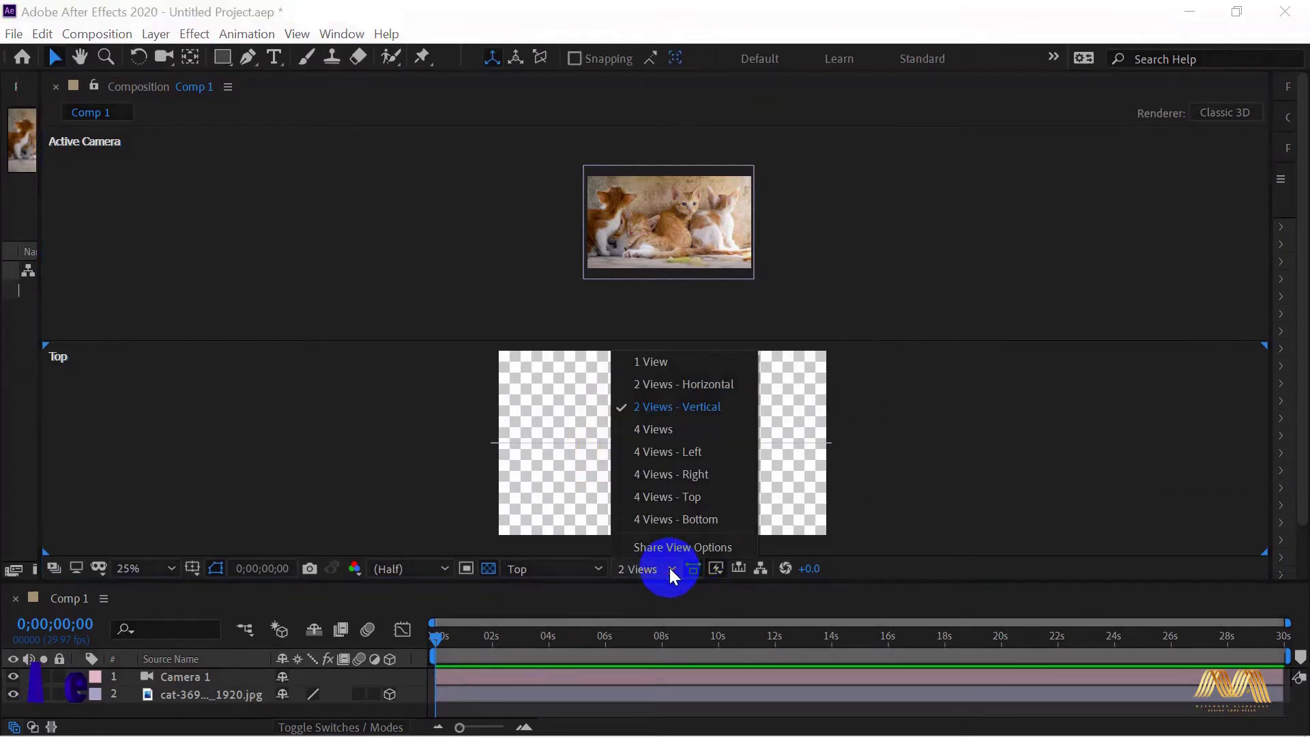
{"action": "left_click", "coordinate": [709, 431]}
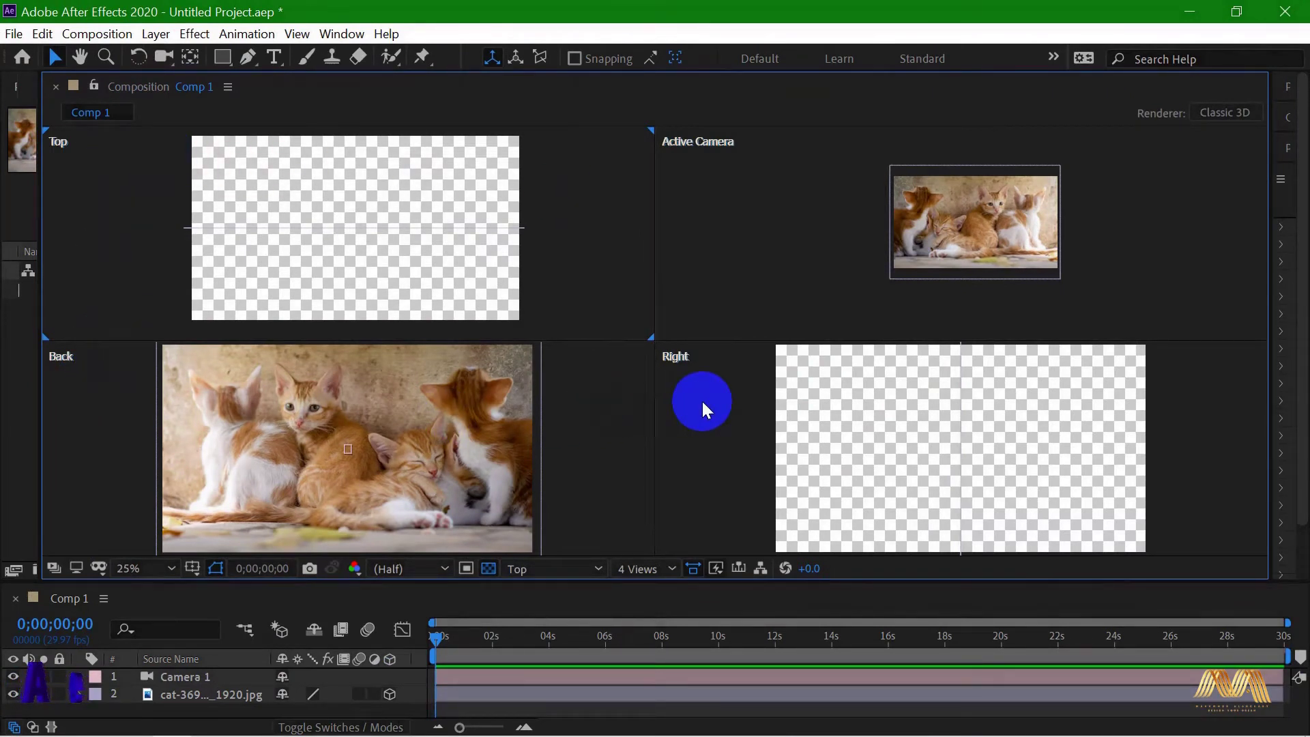
{"action": "left_click", "coordinate": [655, 572]}
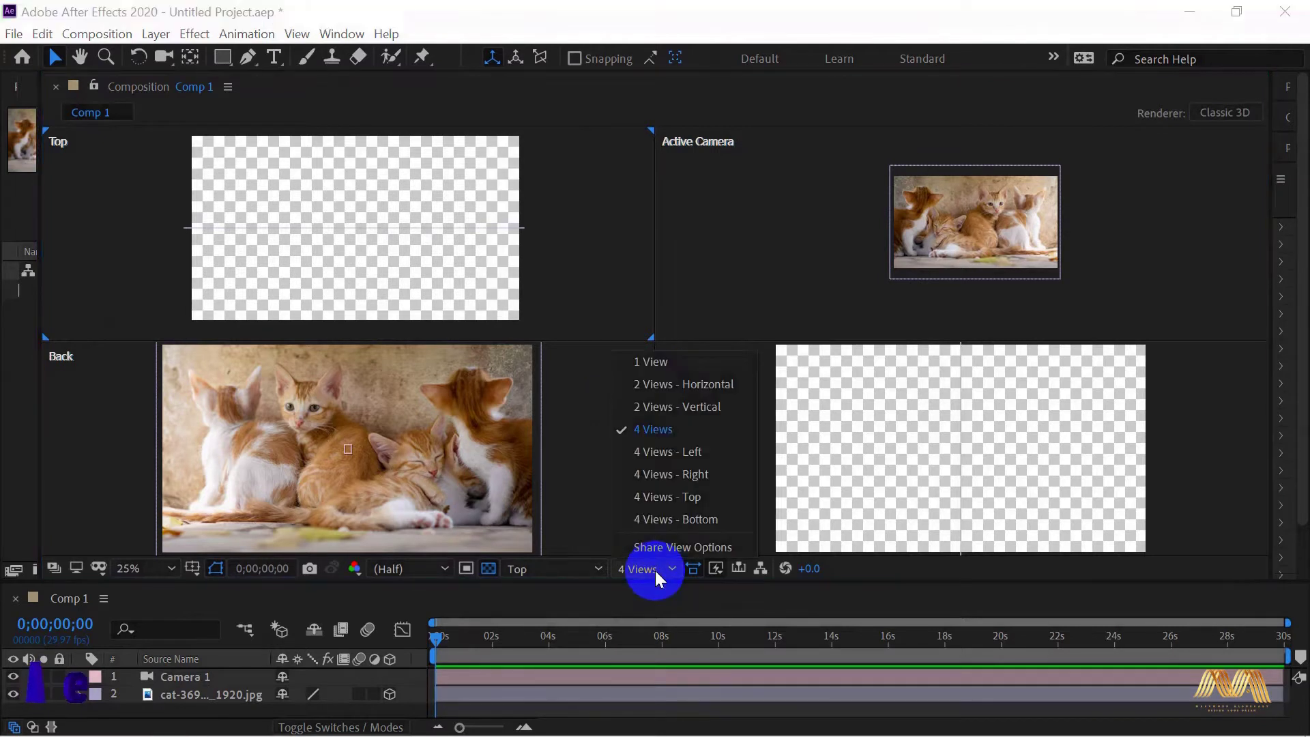
{"action": "left_click", "coordinate": [721, 452]}
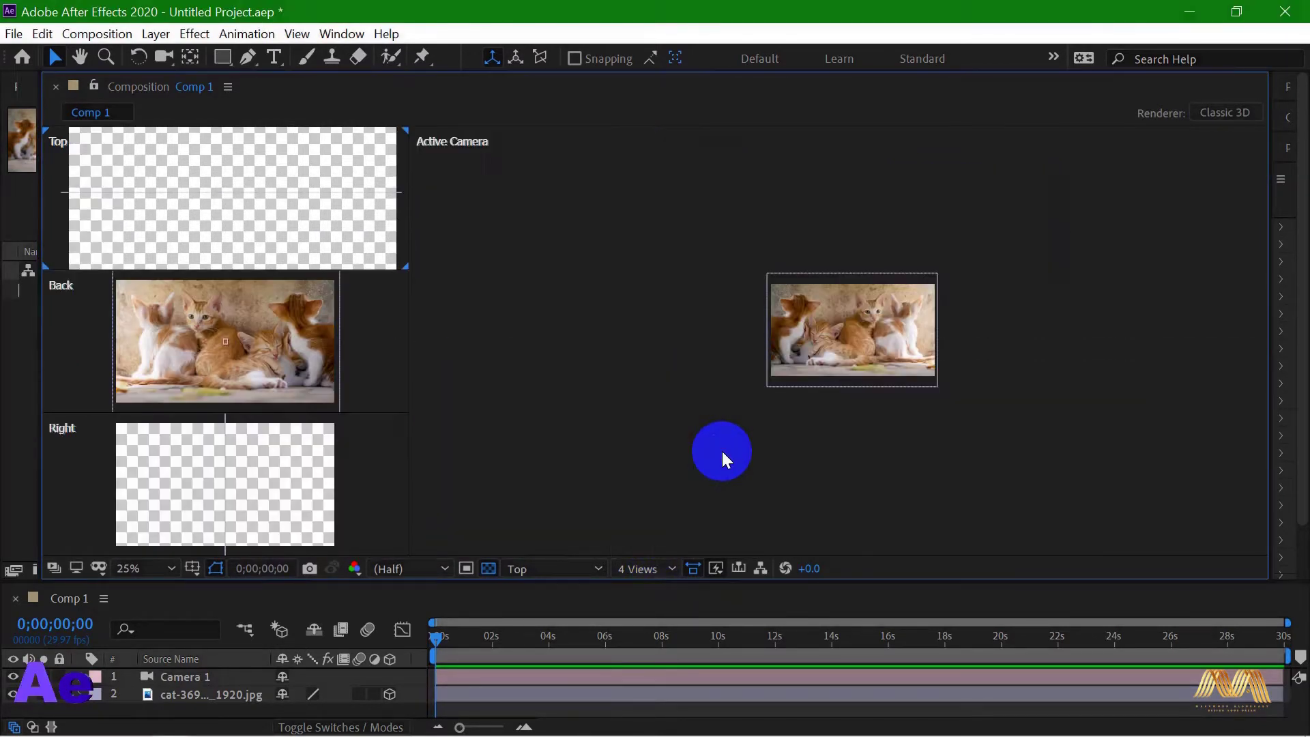
{"action": "left_click", "coordinate": [858, 345]}
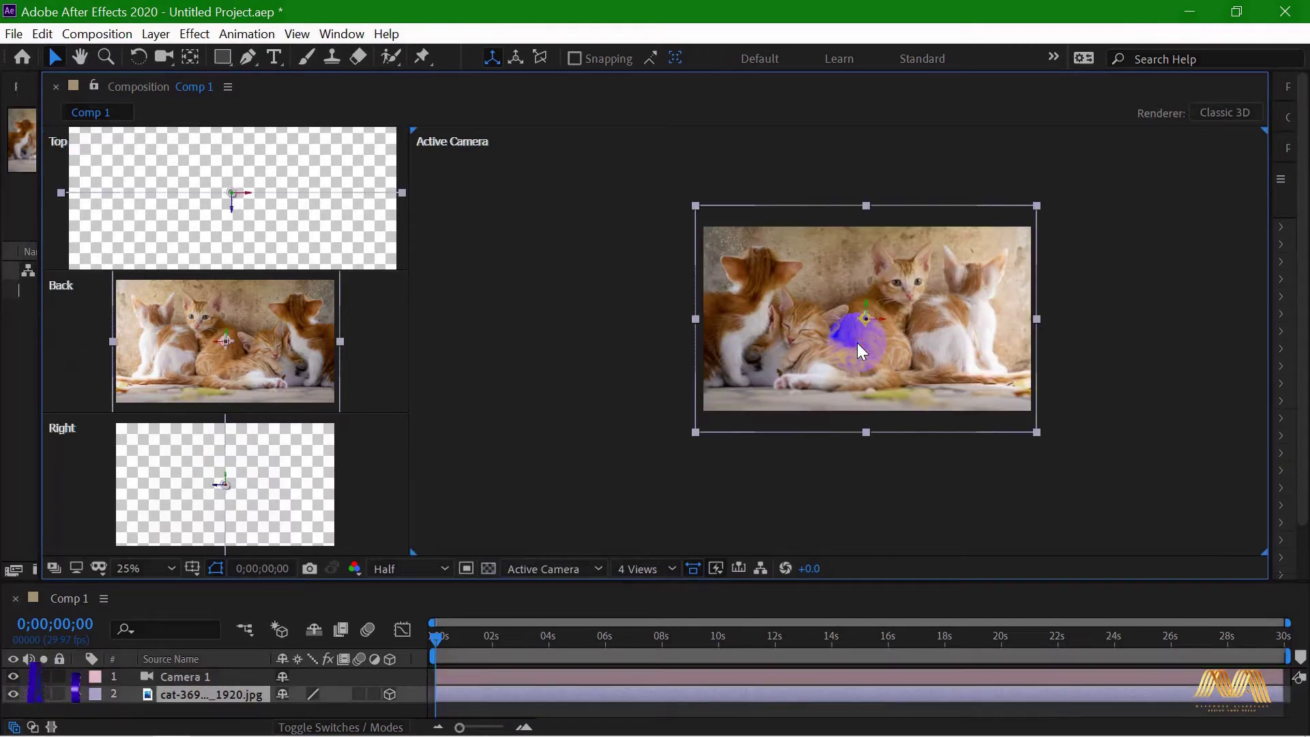
{"action": "key", "text": "period"}
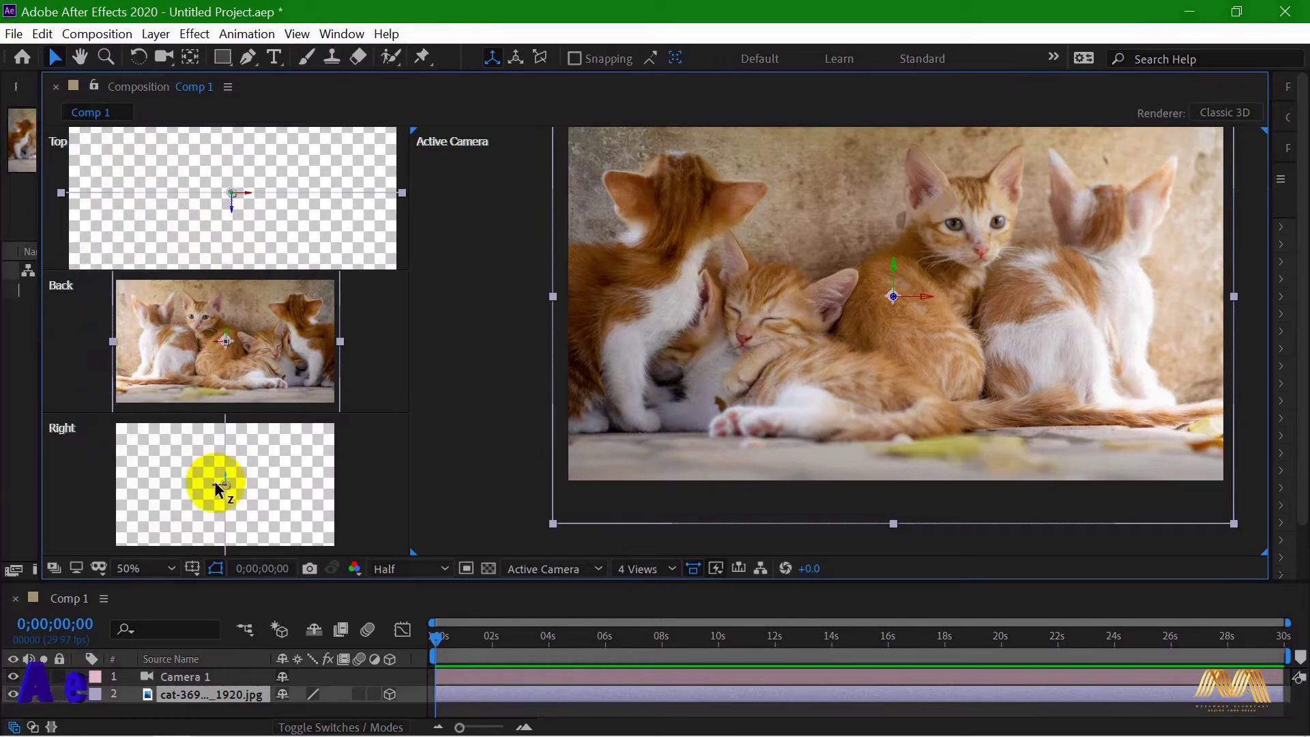
- Return the viewer to the 1 View layout and display the composition from the Front
{"action": "left_click", "coordinate": [642, 569]}
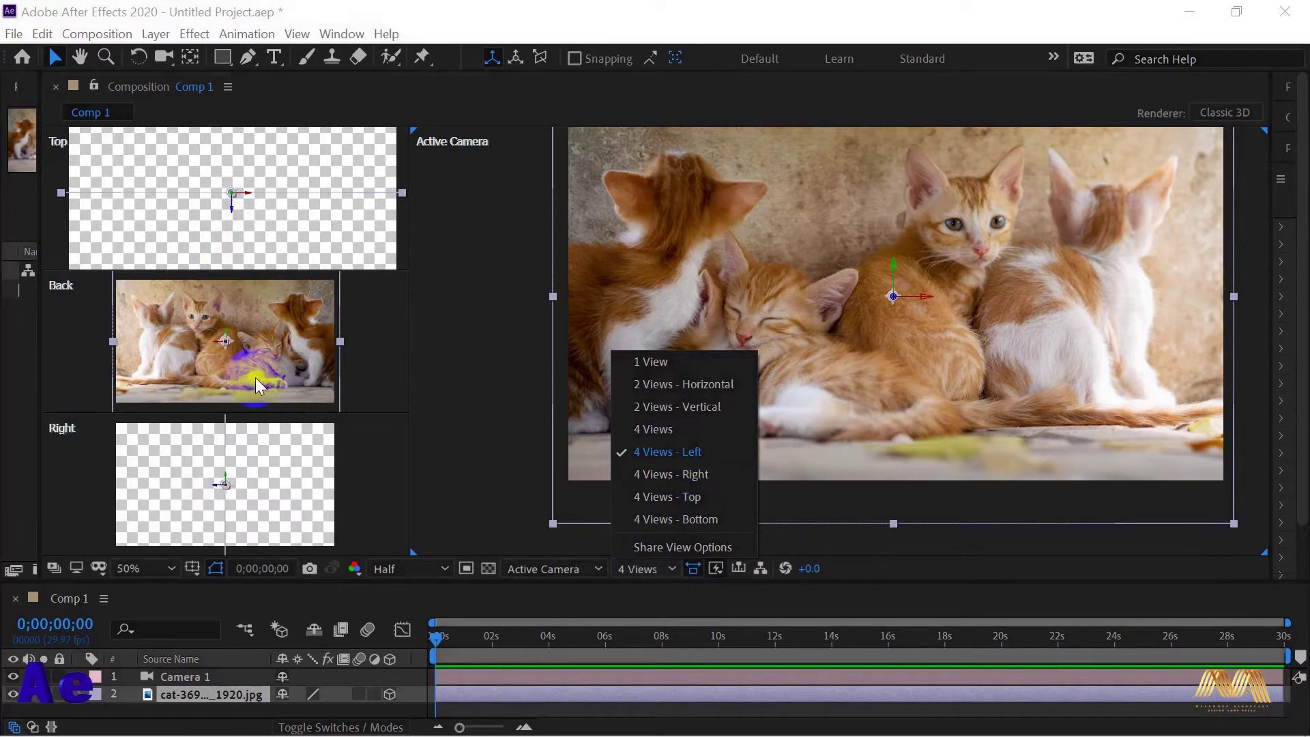
{"action": "left_click", "coordinate": [699, 524]}
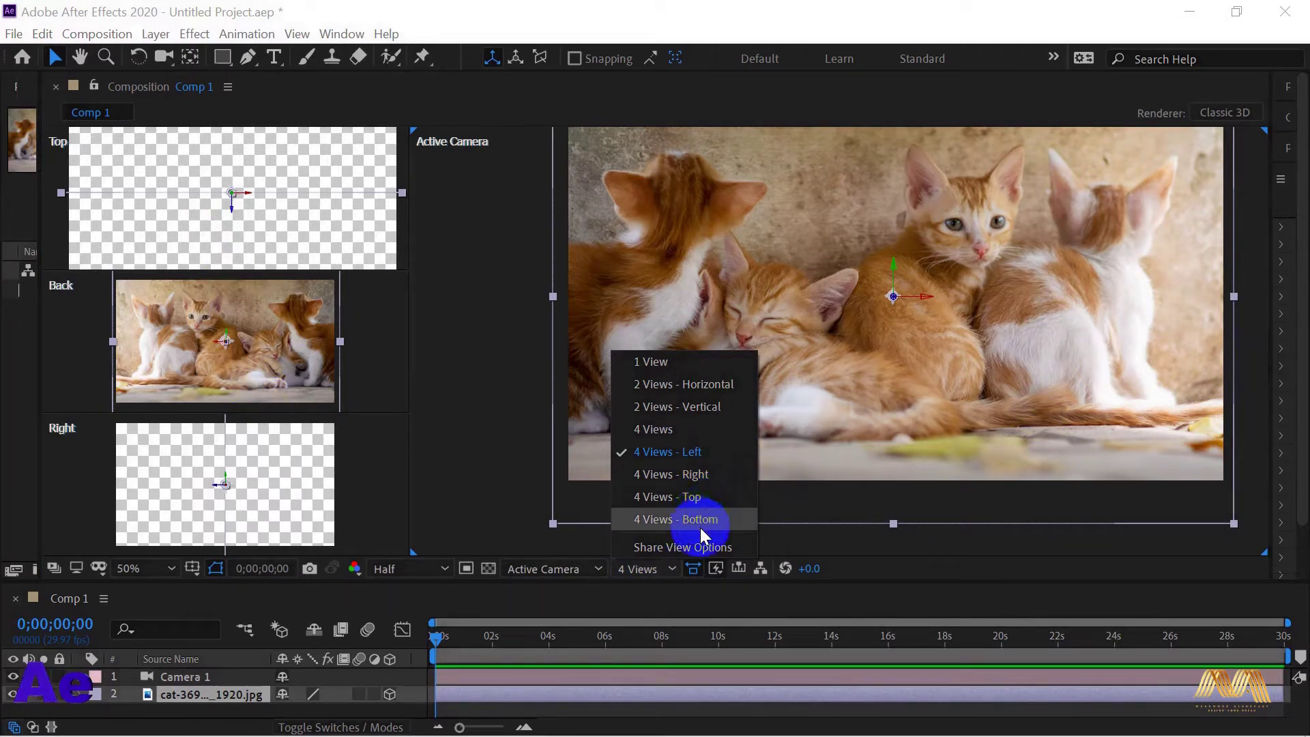
{"action": "left_click", "coordinate": [697, 362]}
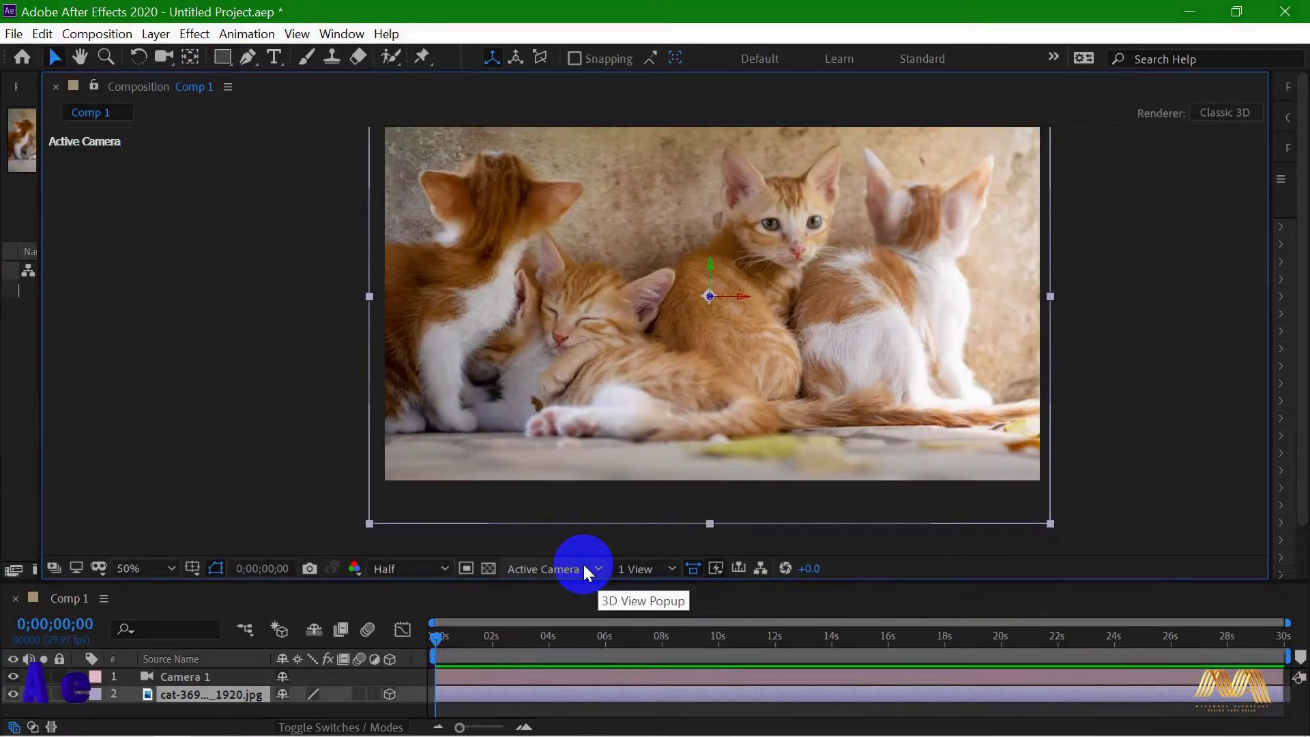
{"action": "left_click", "coordinate": [583, 564]}
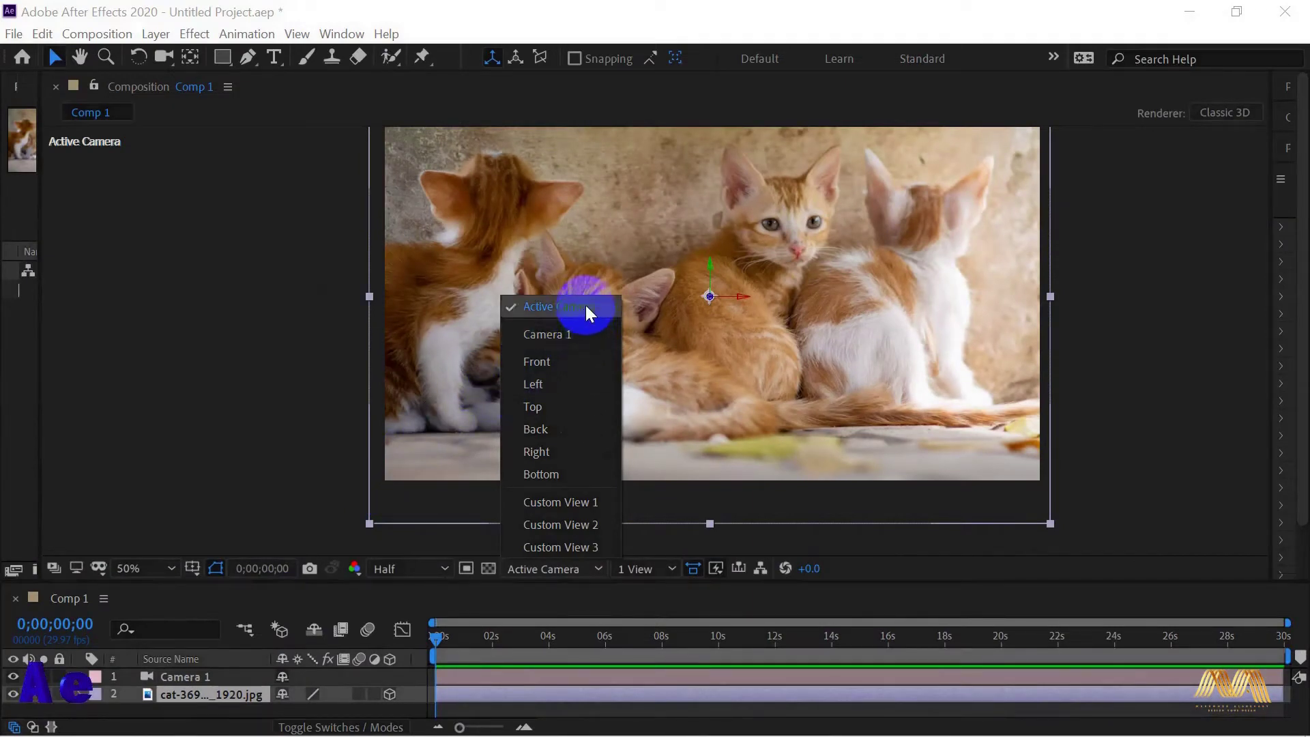
{"action": "left_click", "coordinate": [583, 362]}
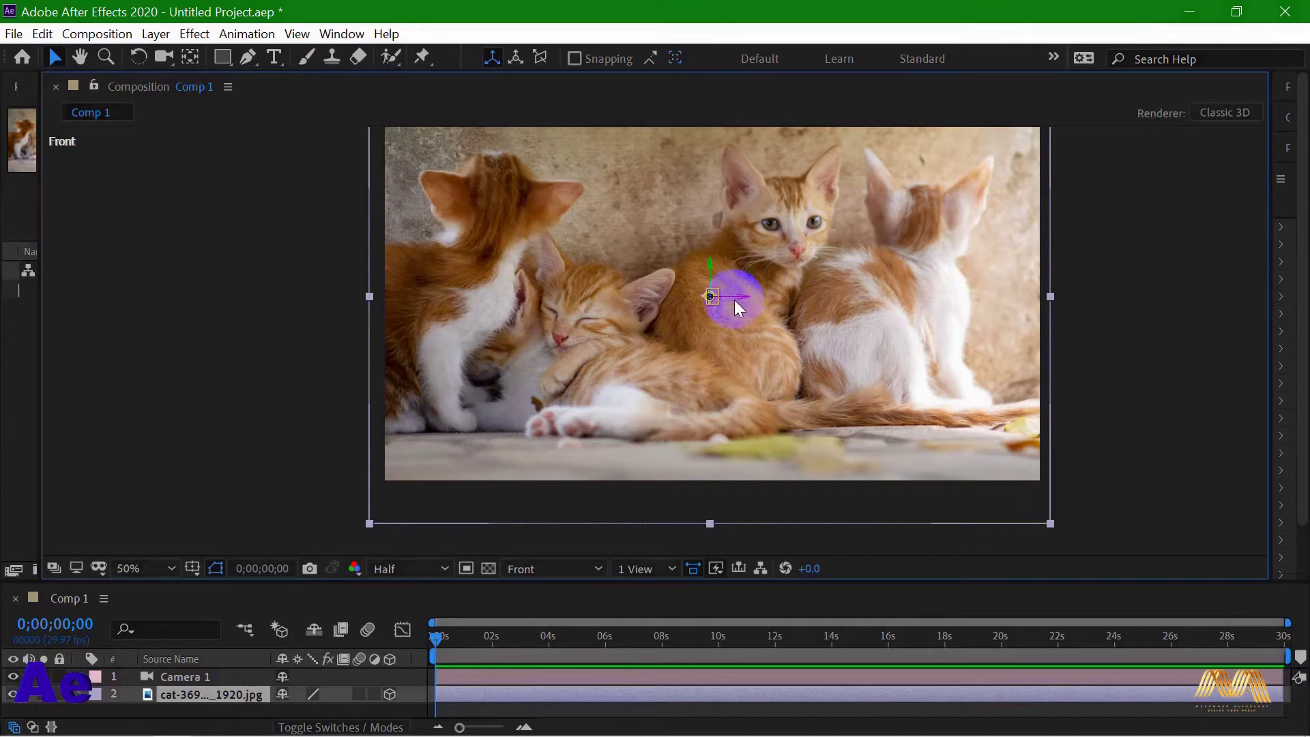
- Display the composition from the Left and select the Camera 1 layer to examine the camera from the side
{"action": "left_click", "coordinate": [550, 569]}
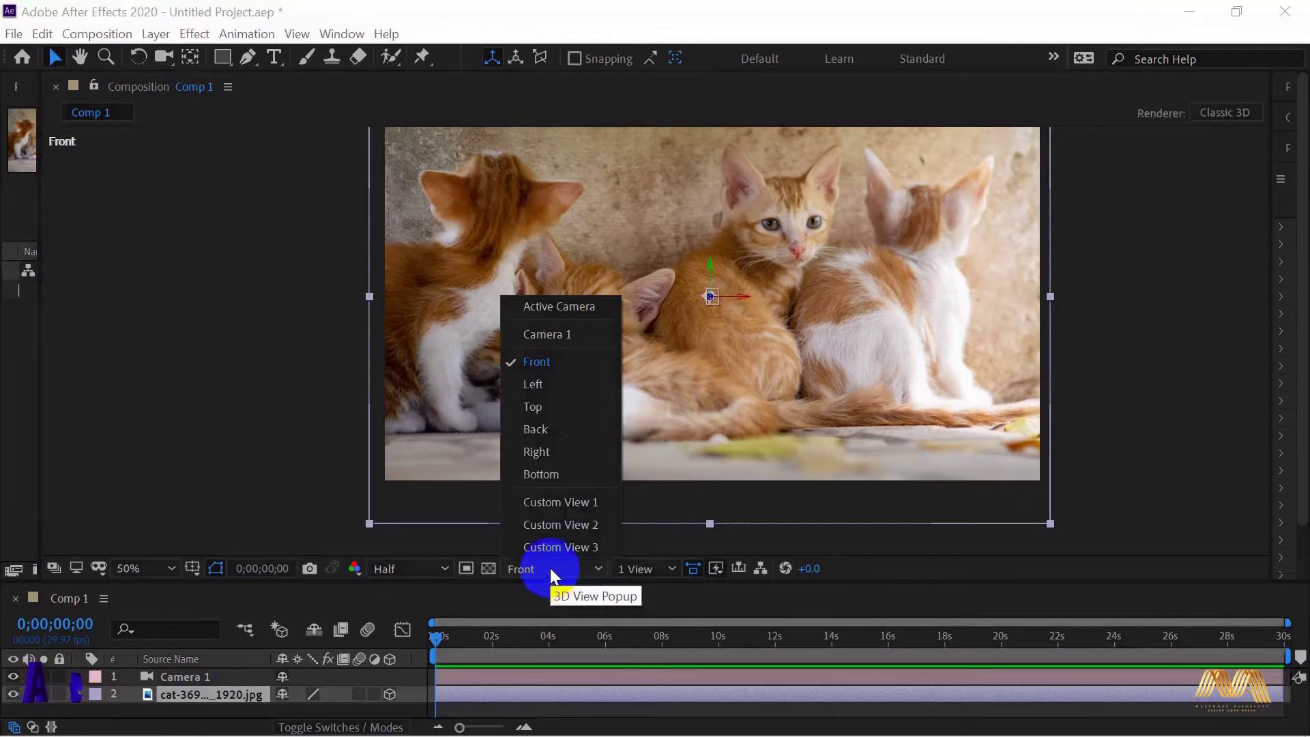
{"action": "left_click", "coordinate": [576, 391]}
{"action": "left_click", "coordinate": [713, 295]}
{"action": "left_click", "coordinate": [186, 678]}
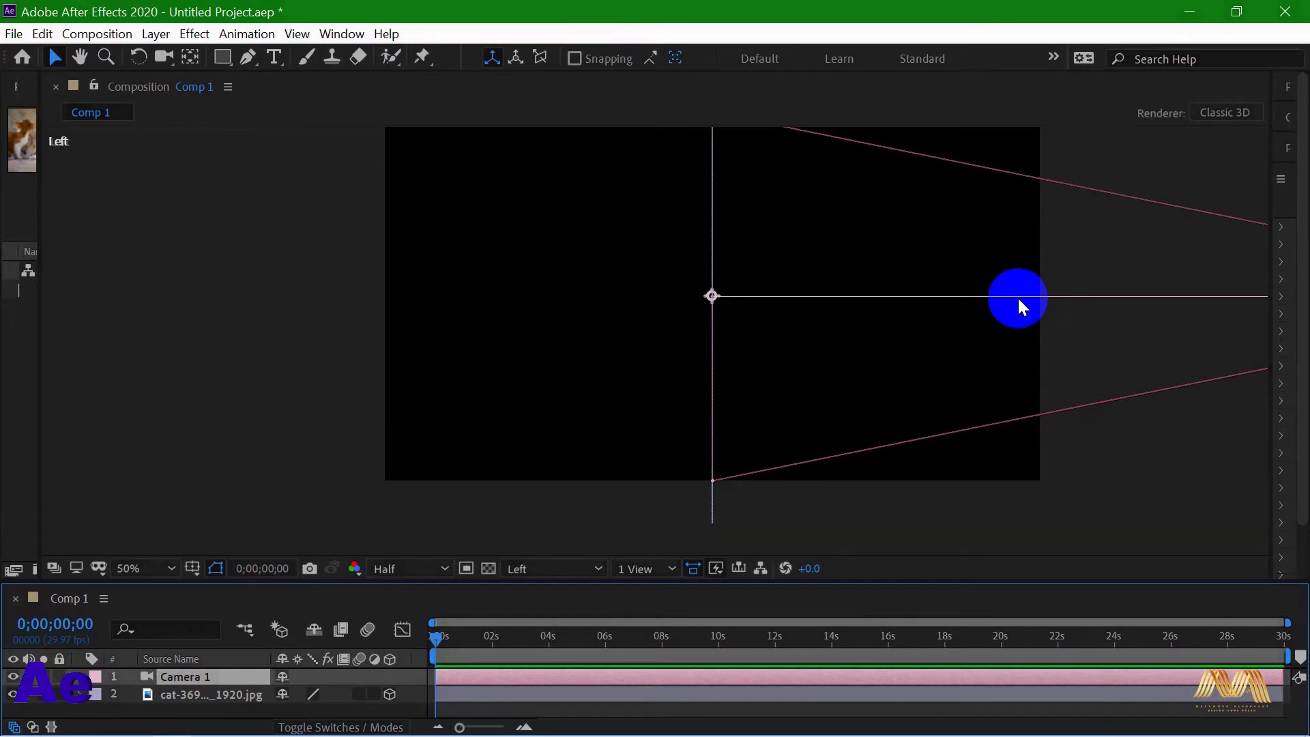
- Examine the camera and its field of view from the Top, Back, Right and Bottom views in turn
{"action": "left_click", "coordinate": [570, 569]}
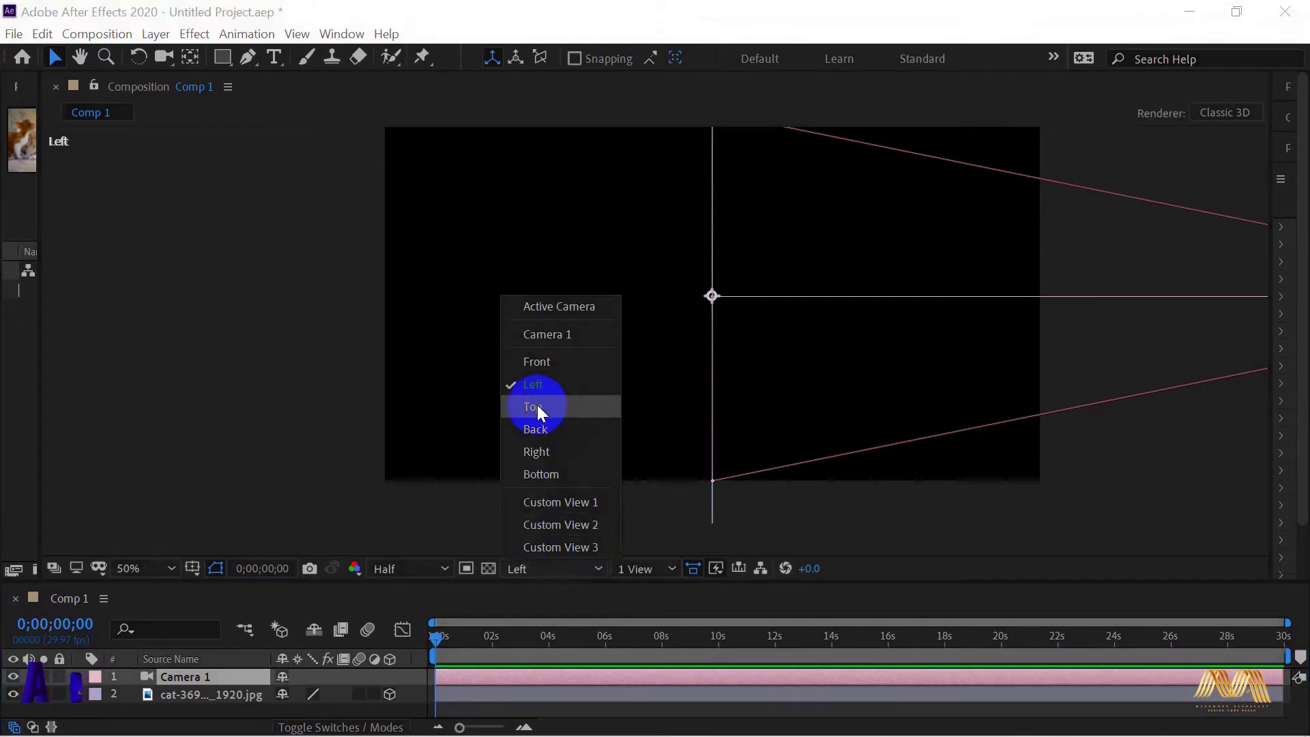
{"action": "left_click", "coordinate": [553, 406]}
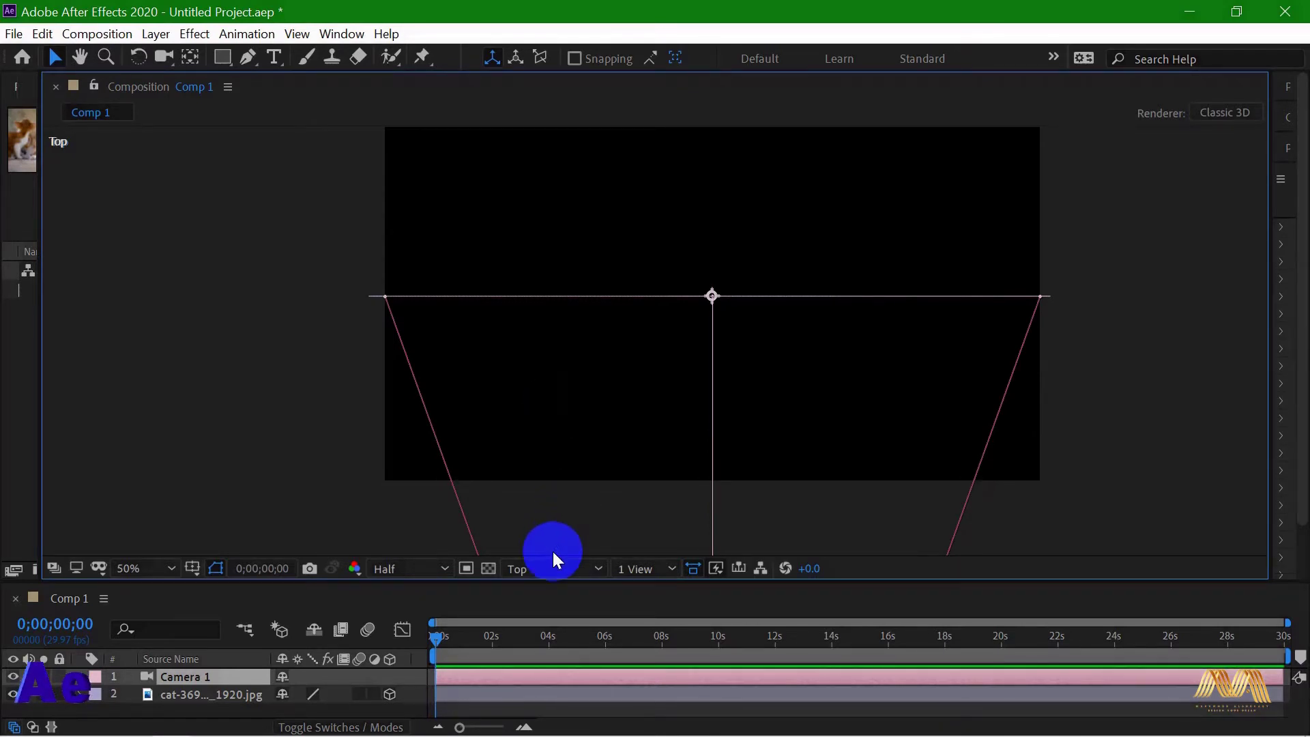
{"action": "left_click", "coordinate": [552, 570]}
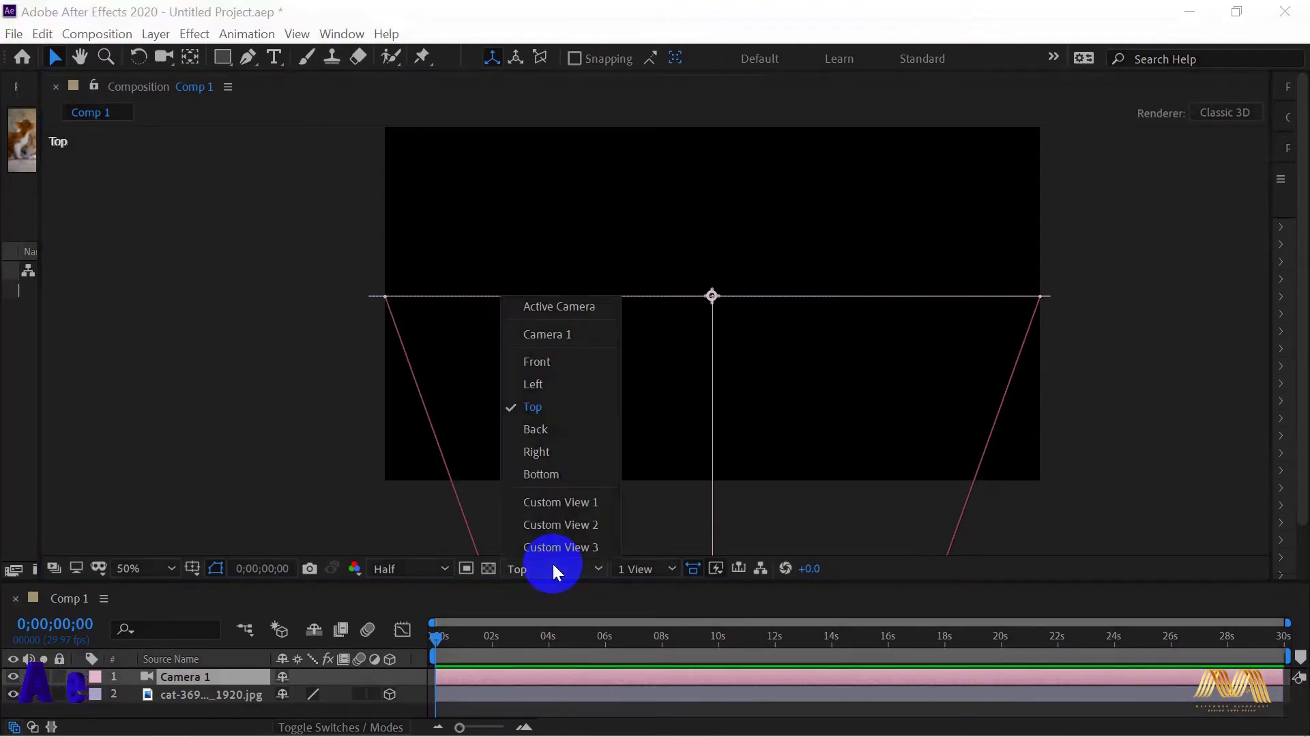
{"action": "left_click", "coordinate": [579, 428]}
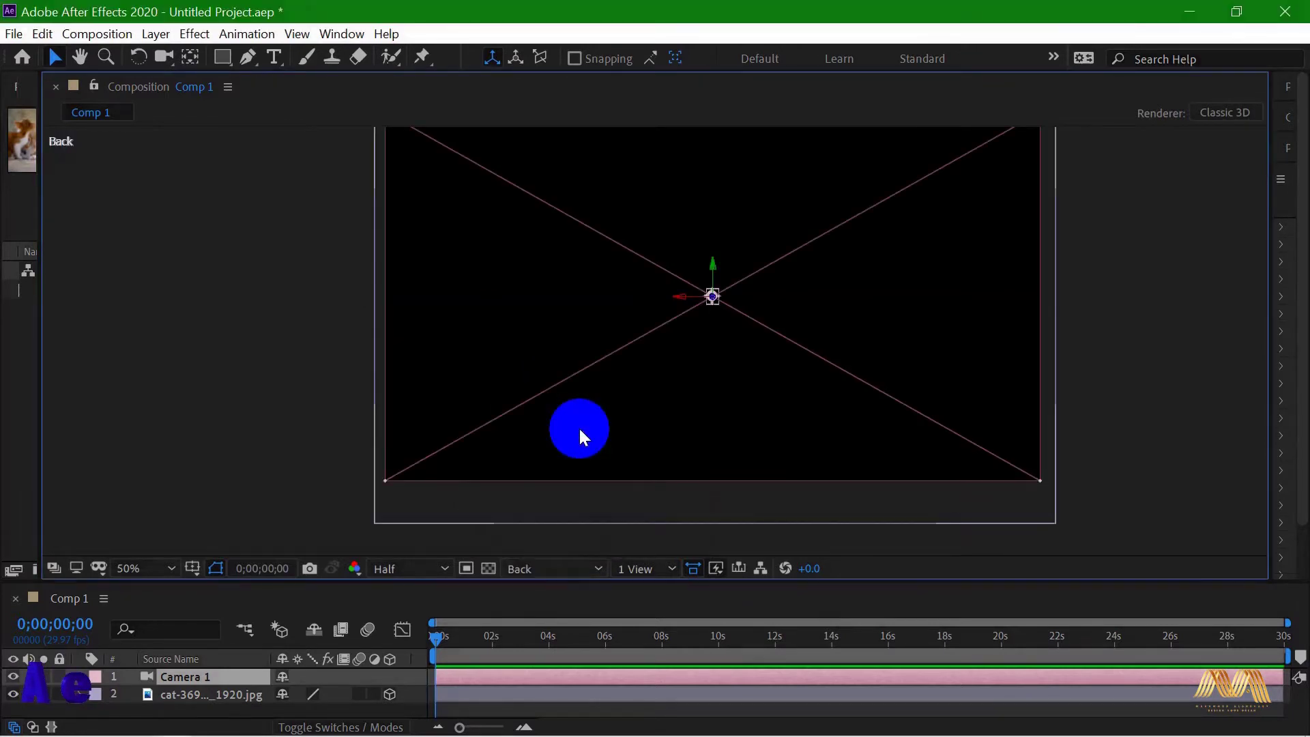
{"action": "left_click", "coordinate": [553, 569]}
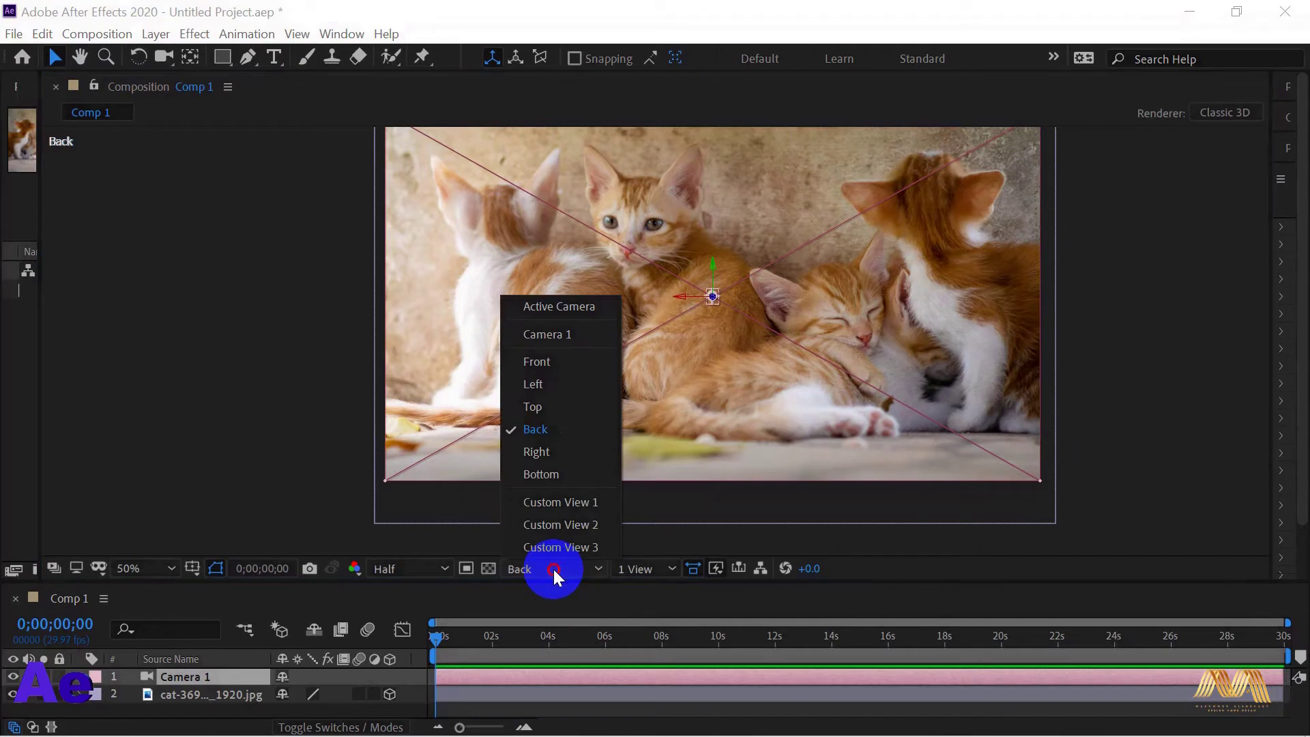
{"action": "left_click", "coordinate": [596, 451]}
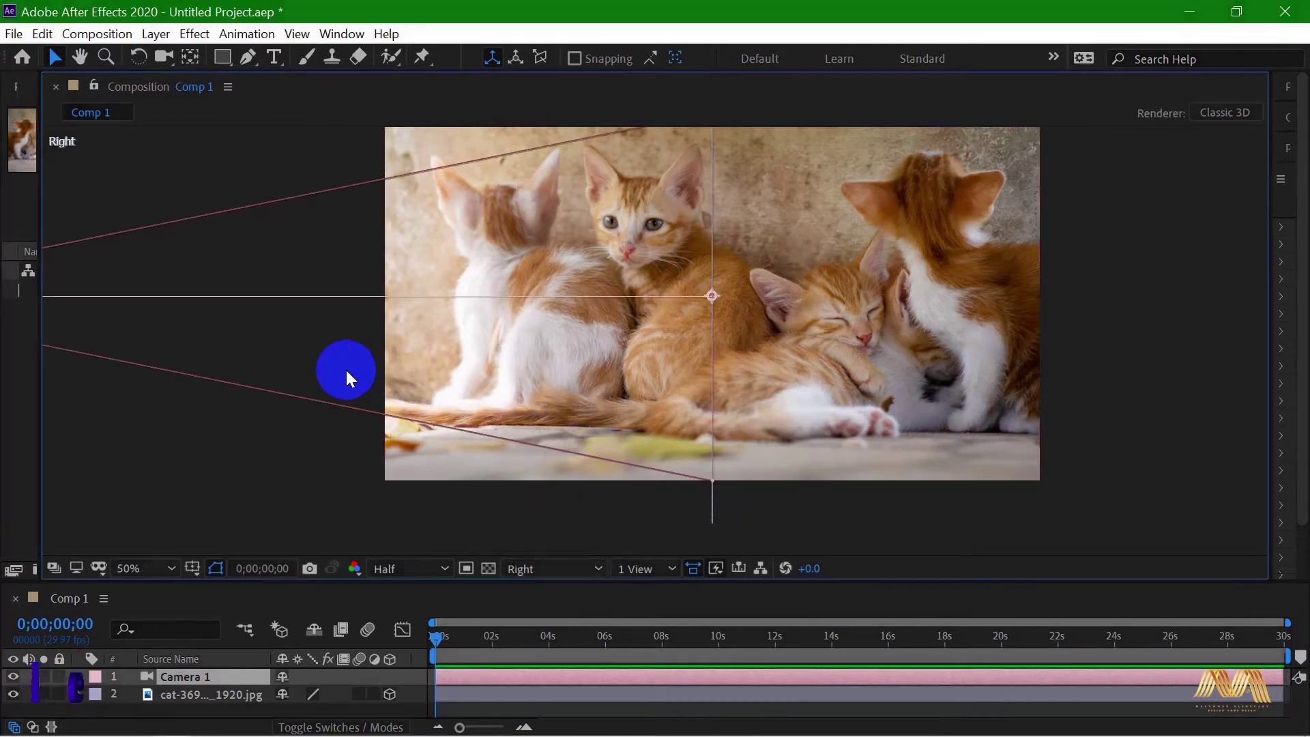
{"action": "left_click", "coordinate": [554, 569]}
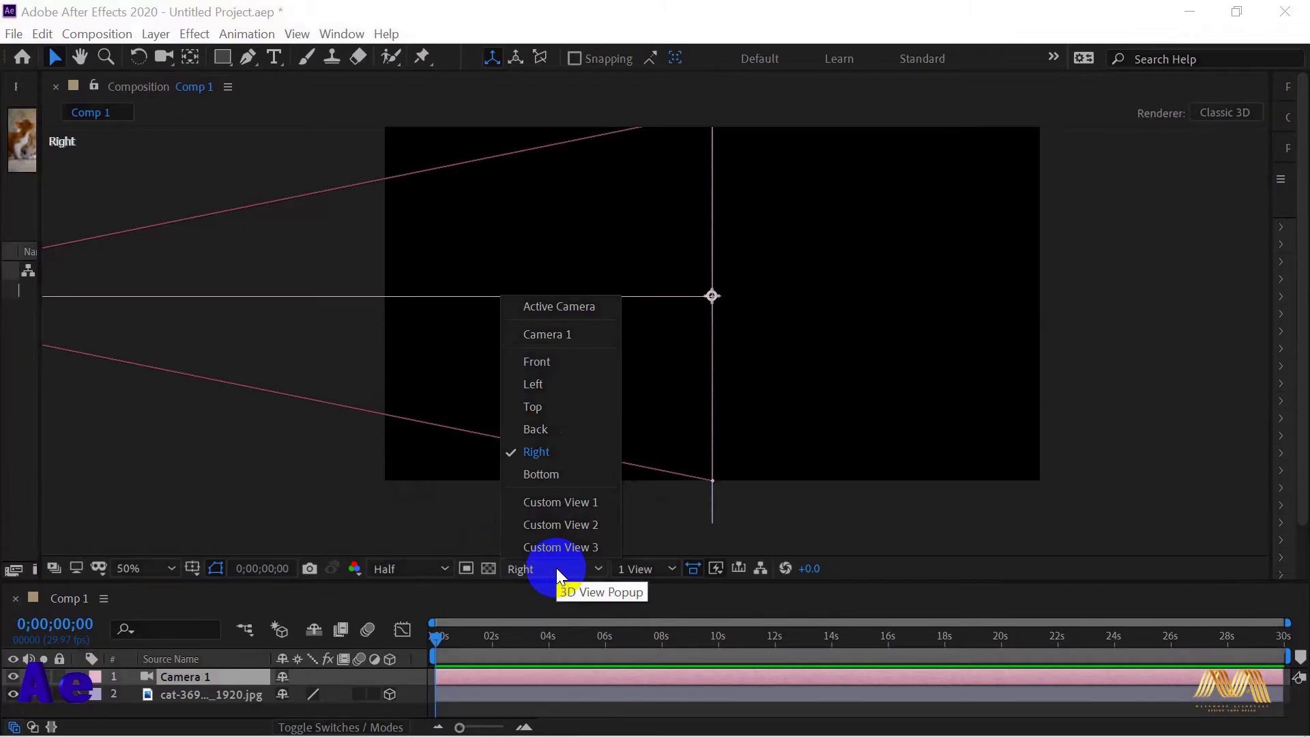
{"action": "left_click", "coordinate": [568, 477]}
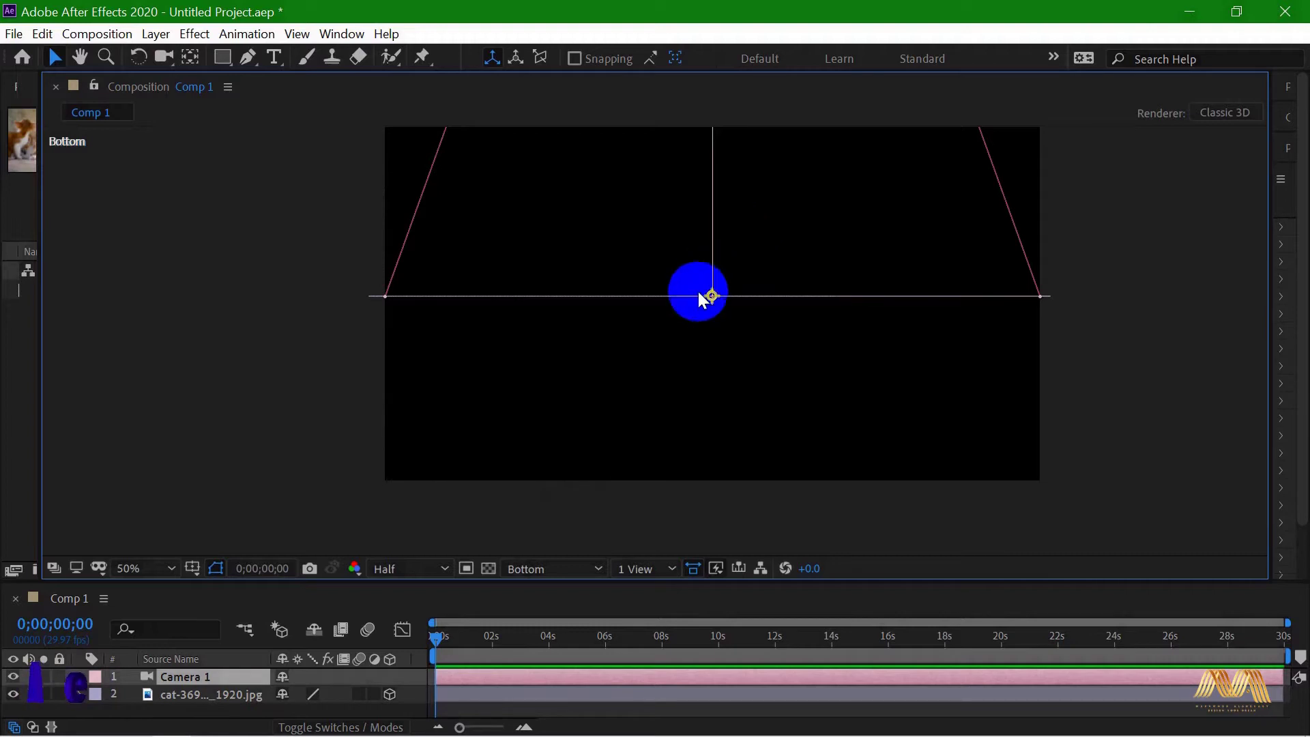
- Display the composition in Custom View 1 and orbit the view to inspect the camera's frustum in front of the cat image
{"action": "left_click", "coordinate": [584, 575]}
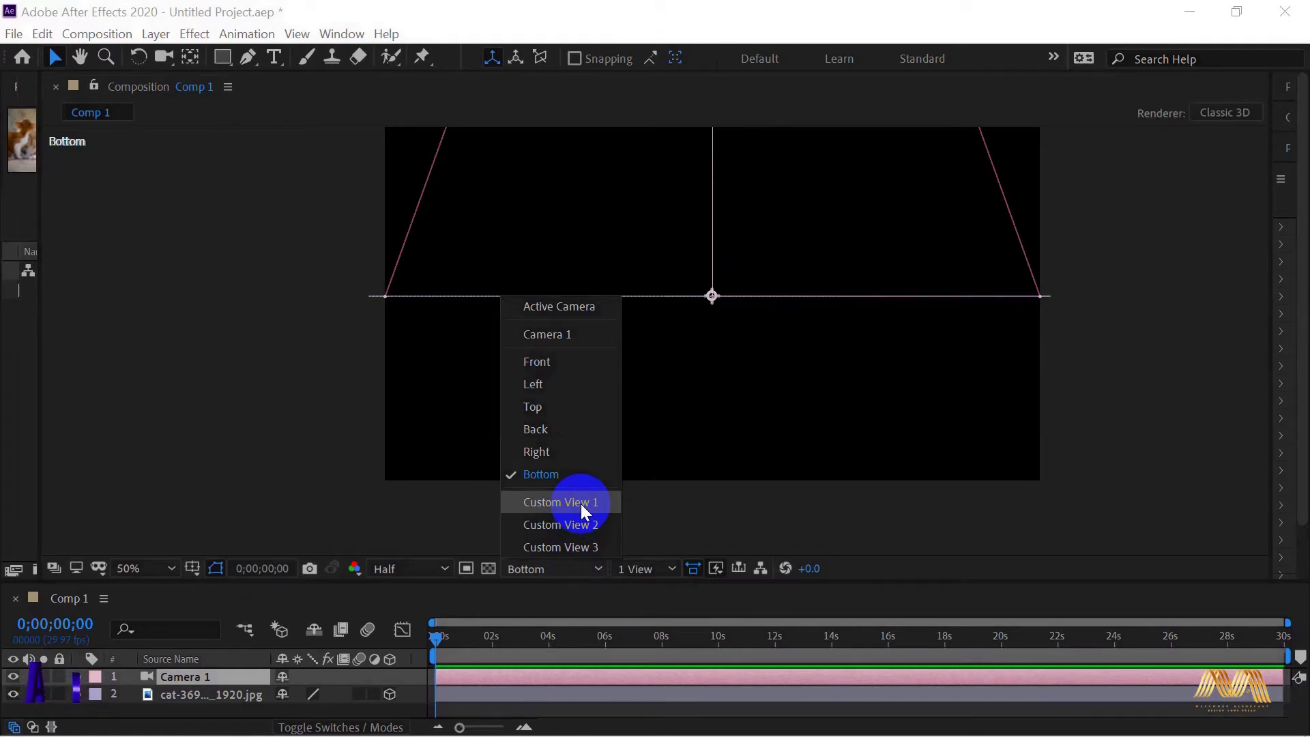
{"action": "left_click", "coordinate": [580, 503]}
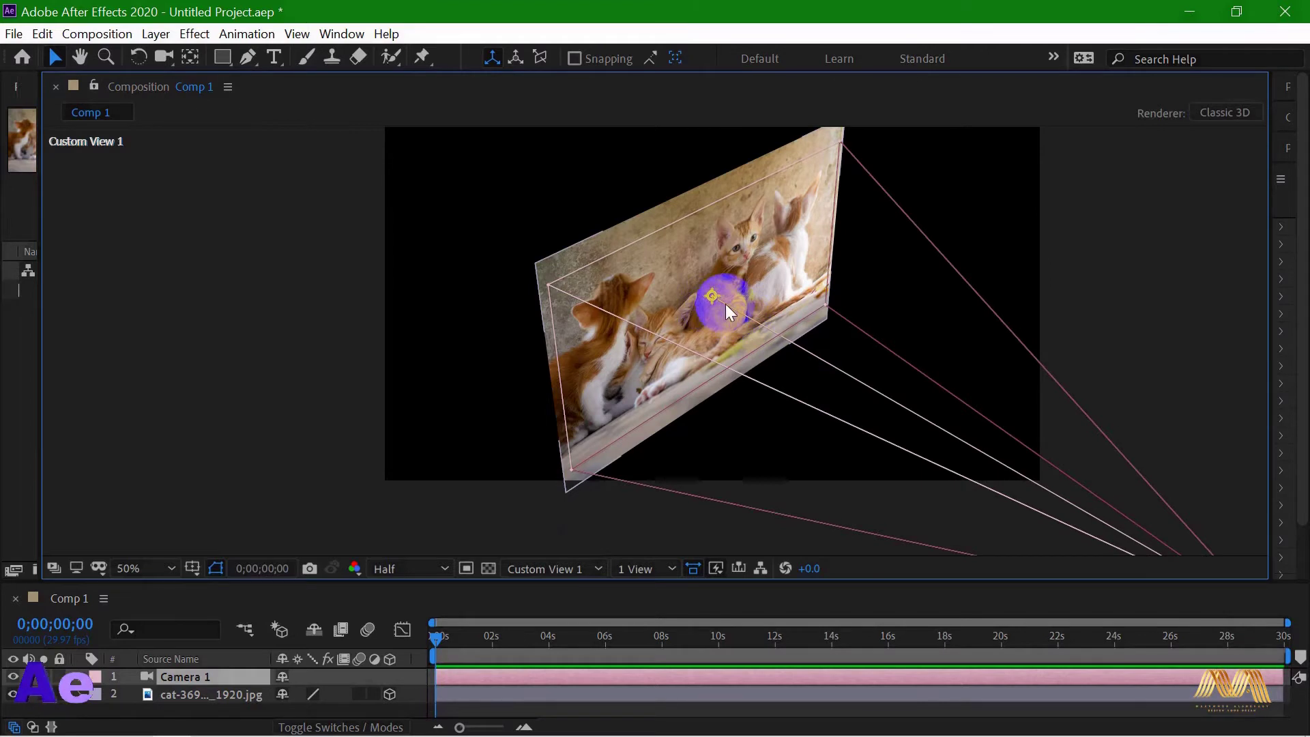
{"action": "left_click_drag", "start_coordinate": [153, 58], "coordinate": [311, 78]}
{"action": "mouse_move", "coordinate": [1062, 475]}
{"action": "left_mouse_down"}
{"action": "mouse_move", "coordinate": [1050, 435]}
{"action": "mouse_move", "coordinate": [991, 429]}
{"action": "mouse_move", "coordinate": [906, 453]}
{"action": "mouse_move", "coordinate": [921, 464]}
{"action": "mouse_move", "coordinate": [1055, 453]}
{"action": "left_mouse_up"}
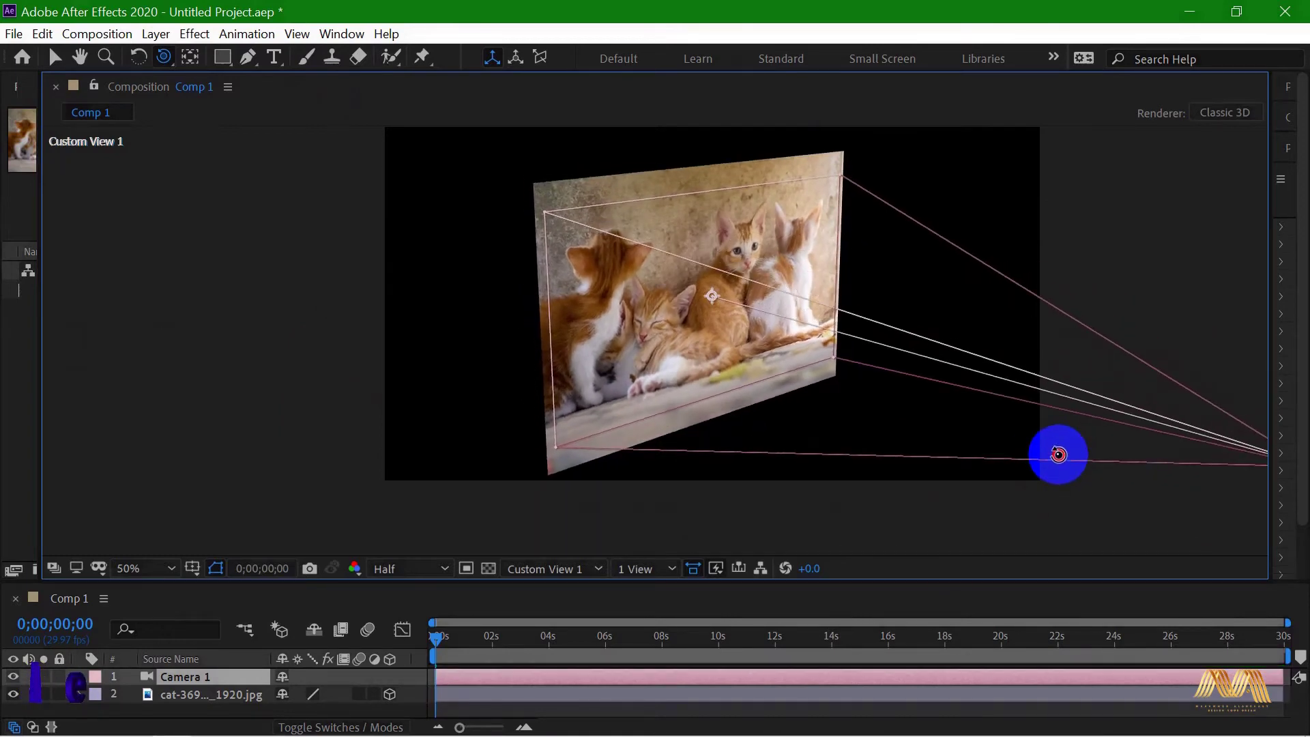
{"action": "key", "text": "v"}
- Switch to Custom View 2 and orbit around the cat image to see it and the camera at an angle
{"action": "left_click", "coordinate": [587, 568]}
{"action": "left_click", "coordinate": [589, 526]}
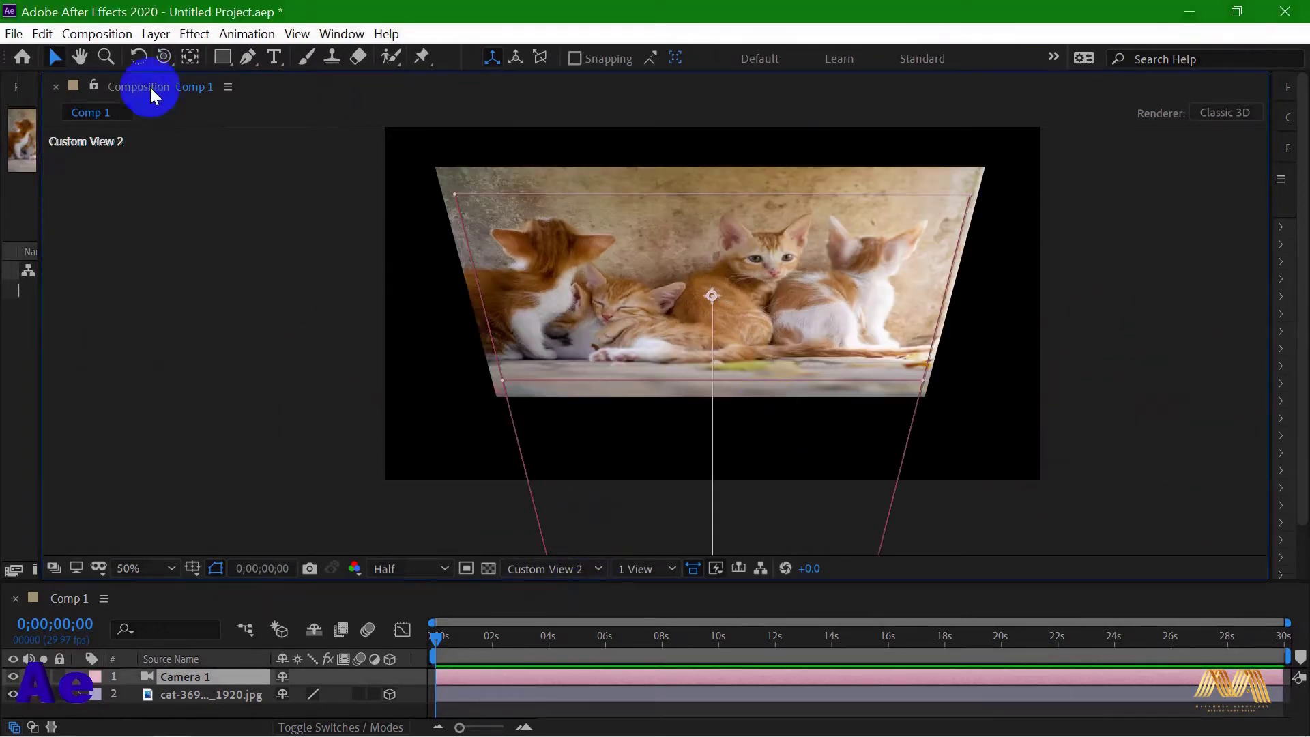
{"action": "left_click", "coordinate": [163, 57]}
{"action": "left_click_drag", "start_coordinate": [638, 403], "coordinate": [610, 351]}
- Display Custom View 3 and orbit it to examine the whole camera and the cat image, finishing with the Selection tool
{"action": "left_click", "coordinate": [561, 571]}
{"action": "key", "text": "v"}
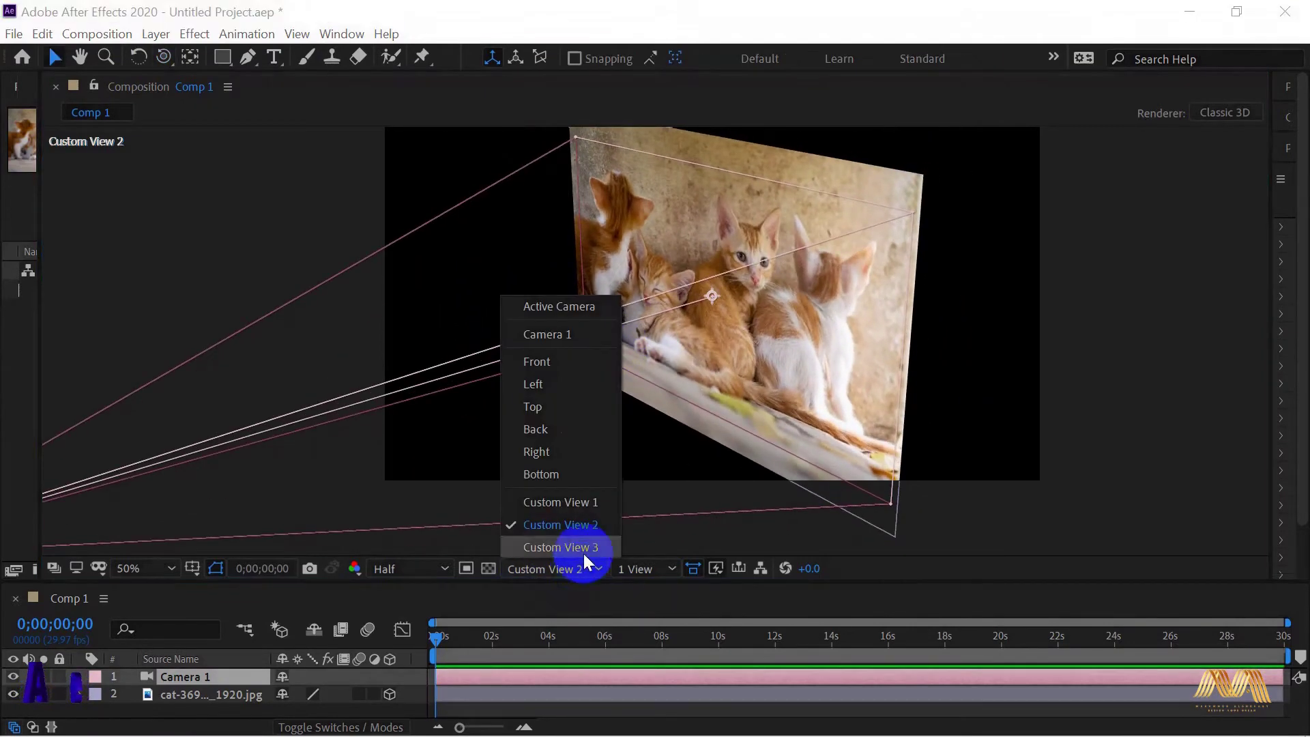
{"action": "left_click", "coordinate": [583, 550]}
{"action": "left_click", "coordinate": [164, 57]}
{"action": "left_click_drag", "start_coordinate": [750, 354], "coordinate": [861, 368]}
{"action": "key", "text": "v"}
- Keep the 1 View layout and return the viewer to the Active Camera view
{"action": "left_click", "coordinate": [667, 567]}
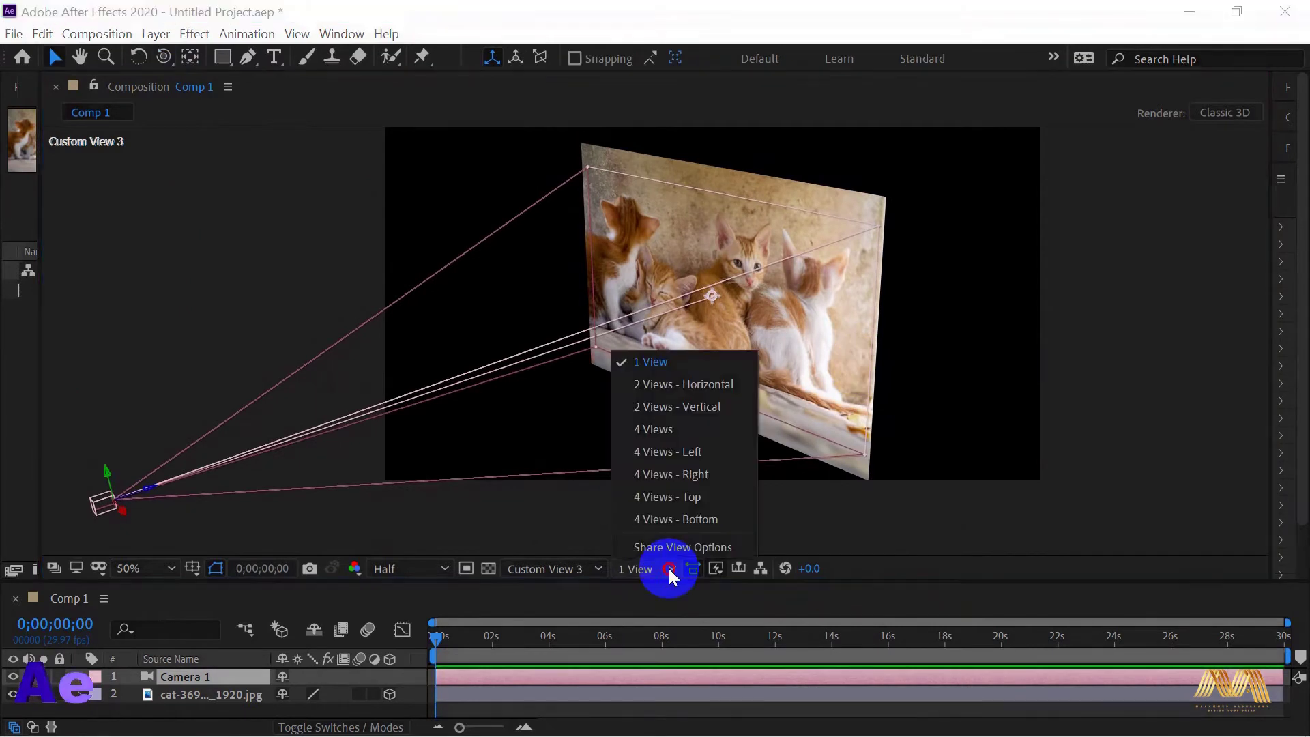
{"action": "left_click", "coordinate": [666, 570]}
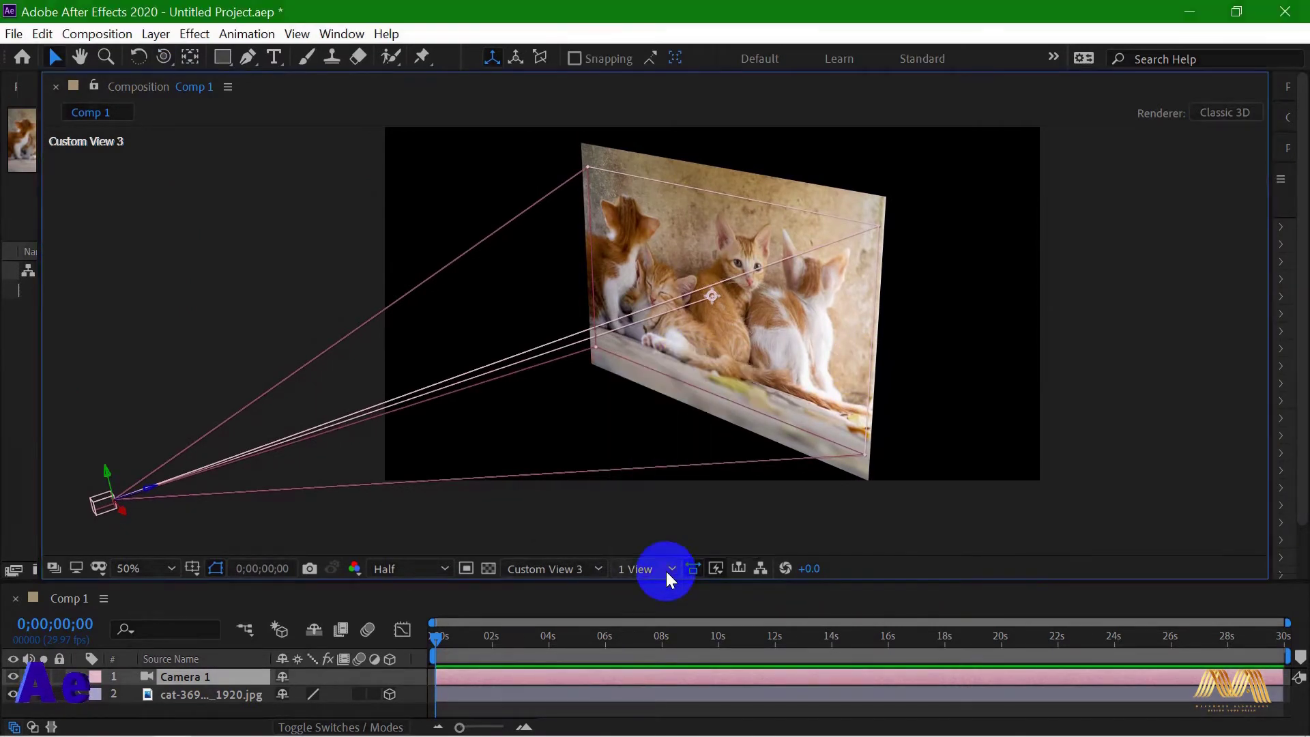
{"action": "left_click", "coordinate": [570, 571]}
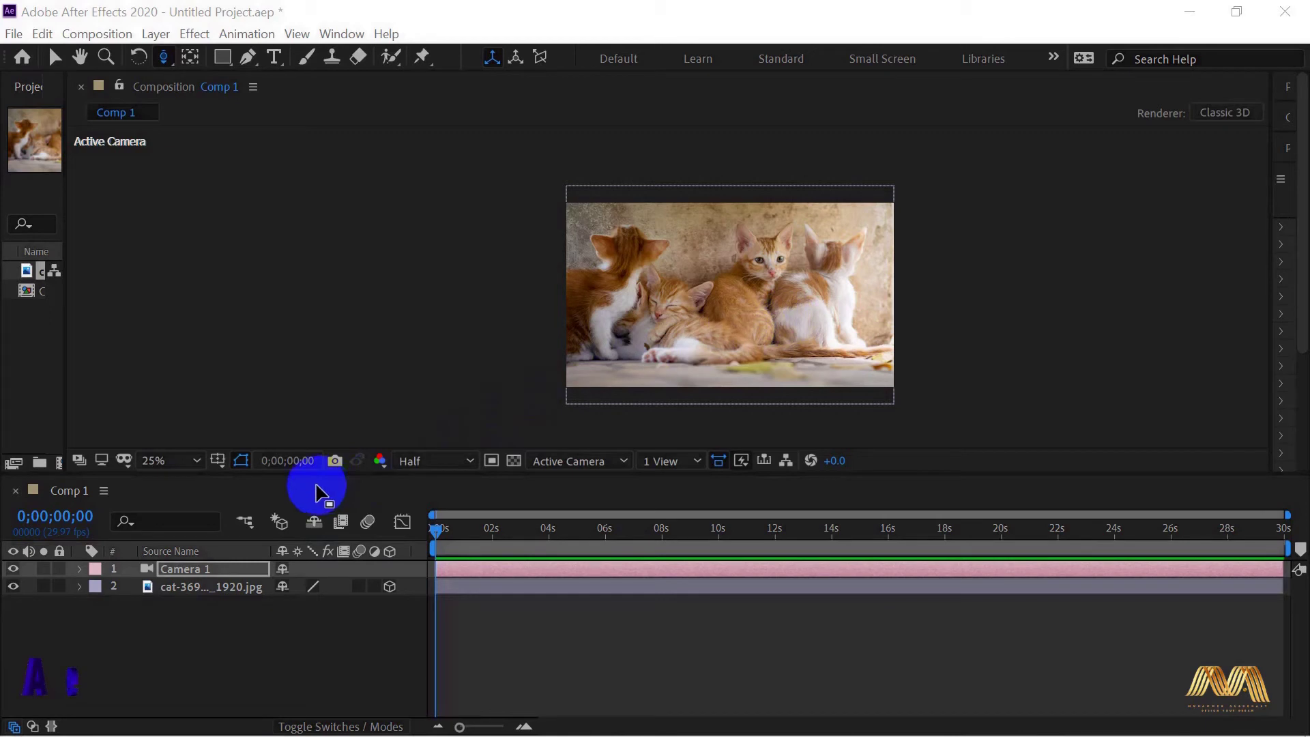
- Reveal Camera 1's Transform properties and change its type to One-Node Camera in the camera settings
{"action": "left_click", "coordinate": [80, 571]}
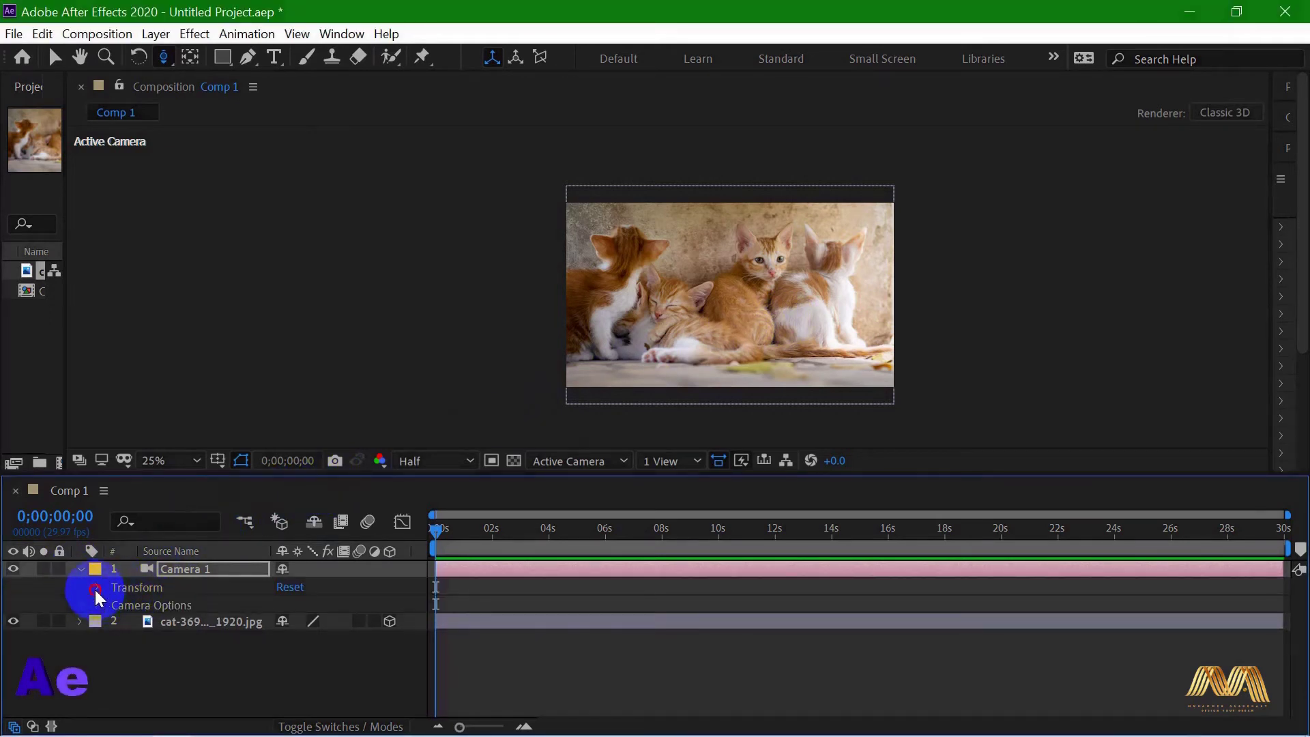
{"action": "left_click", "coordinate": [97, 587]}
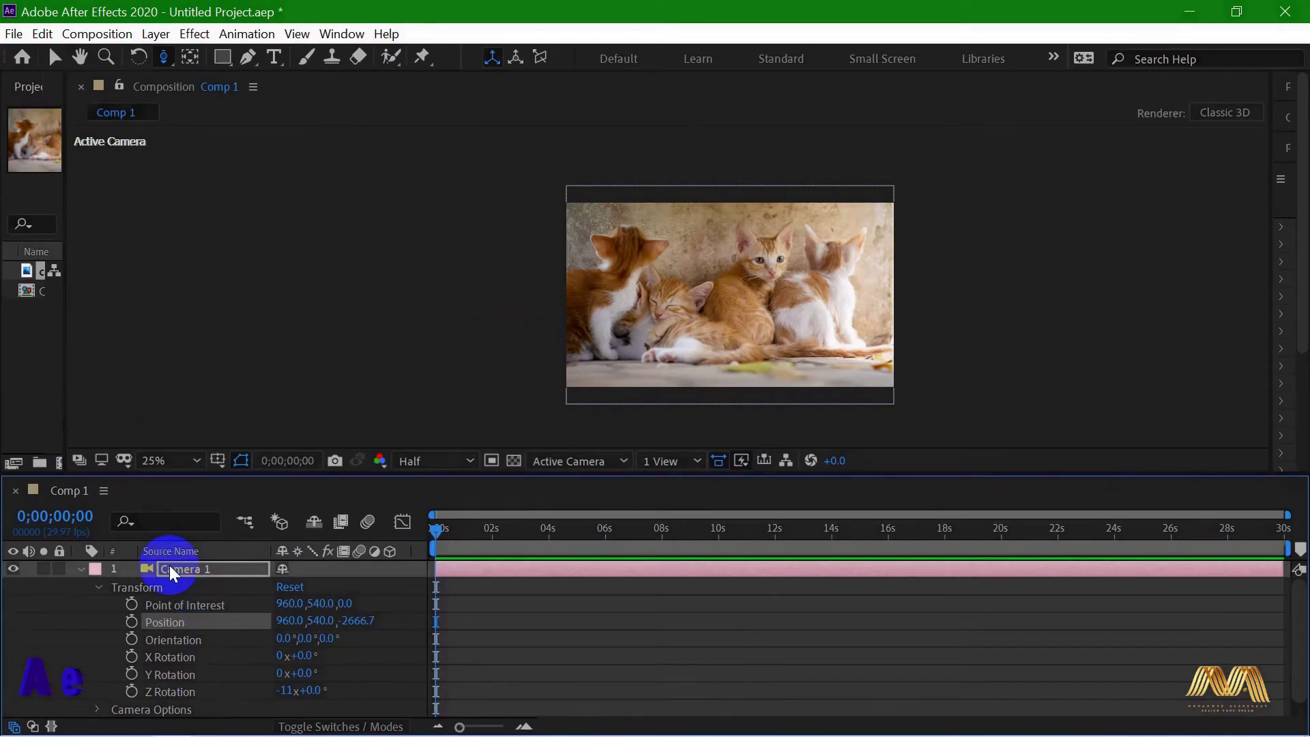
{"action": "left_click", "coordinate": [169, 569]}
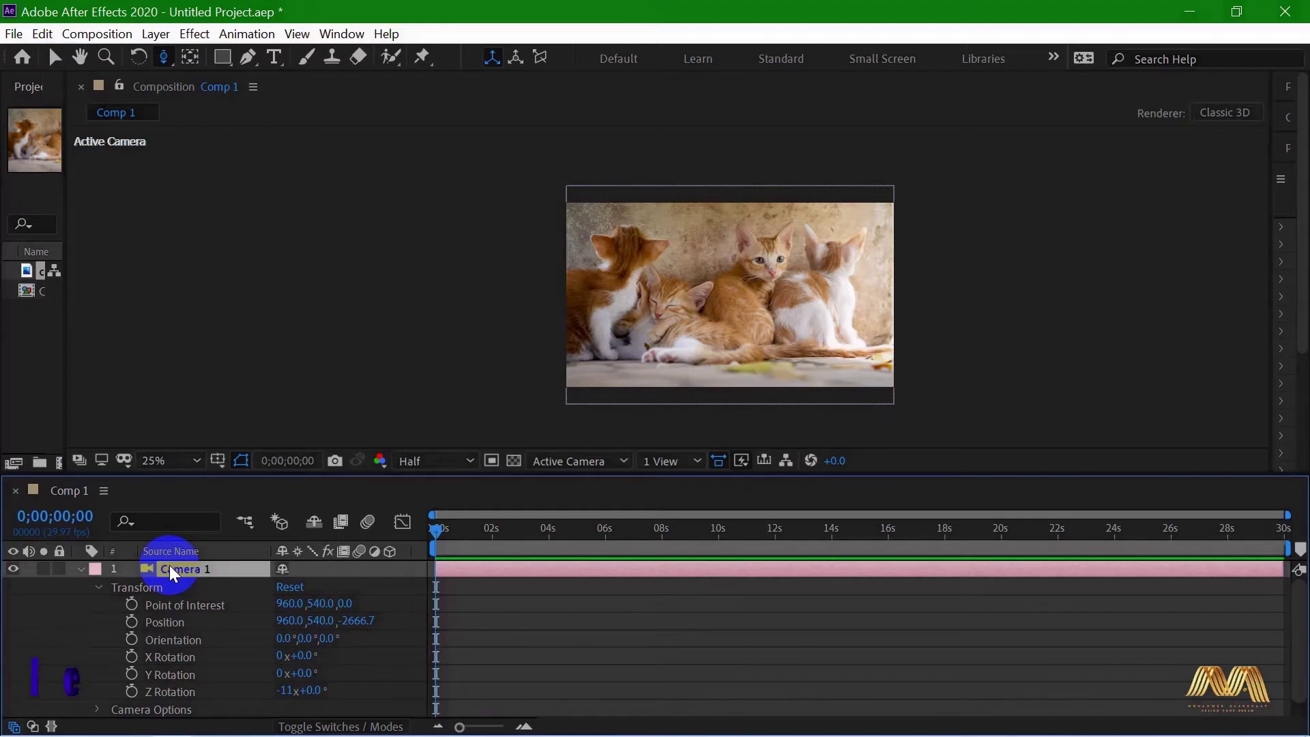
{"action": "double_click", "coordinate": [169, 568]}
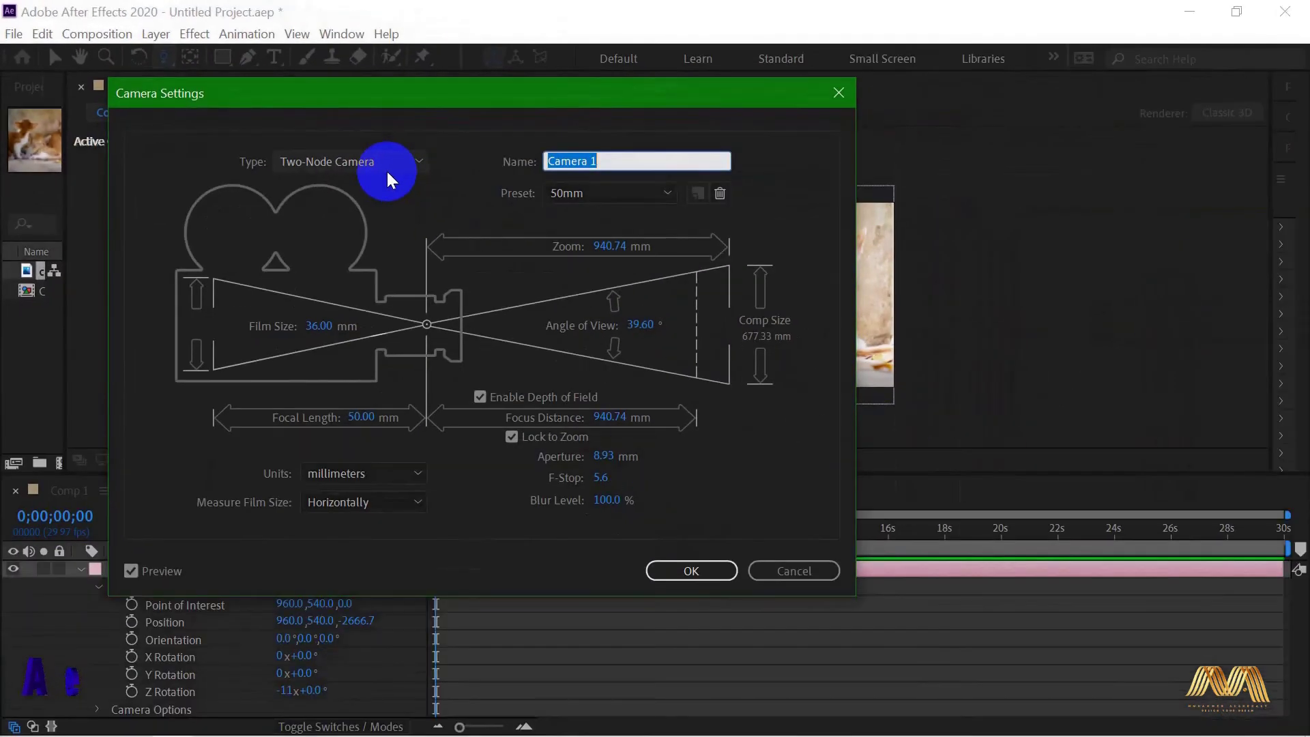
{"action": "left_click_drag", "start_coordinate": [440, 99], "coordinate": [469, 55]}
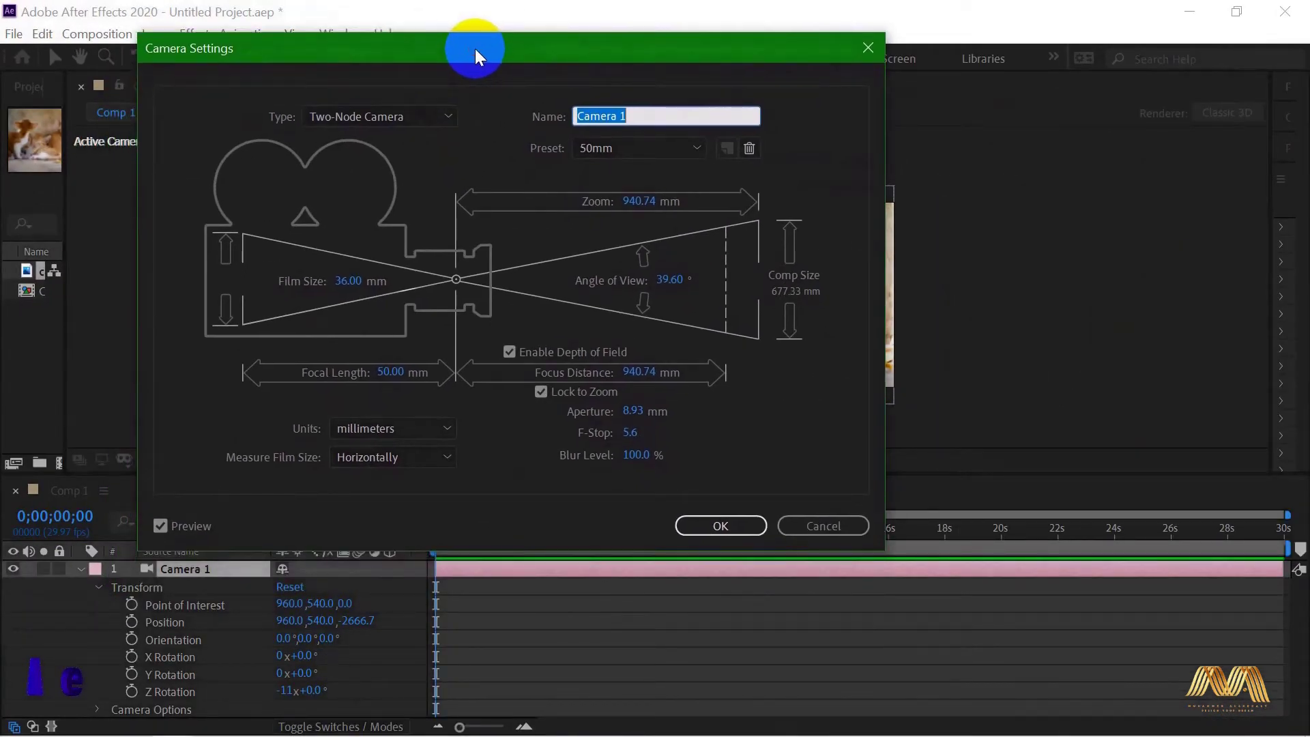
{"action": "left_click", "coordinate": [403, 117]}
{"action": "left_click", "coordinate": [395, 140]}
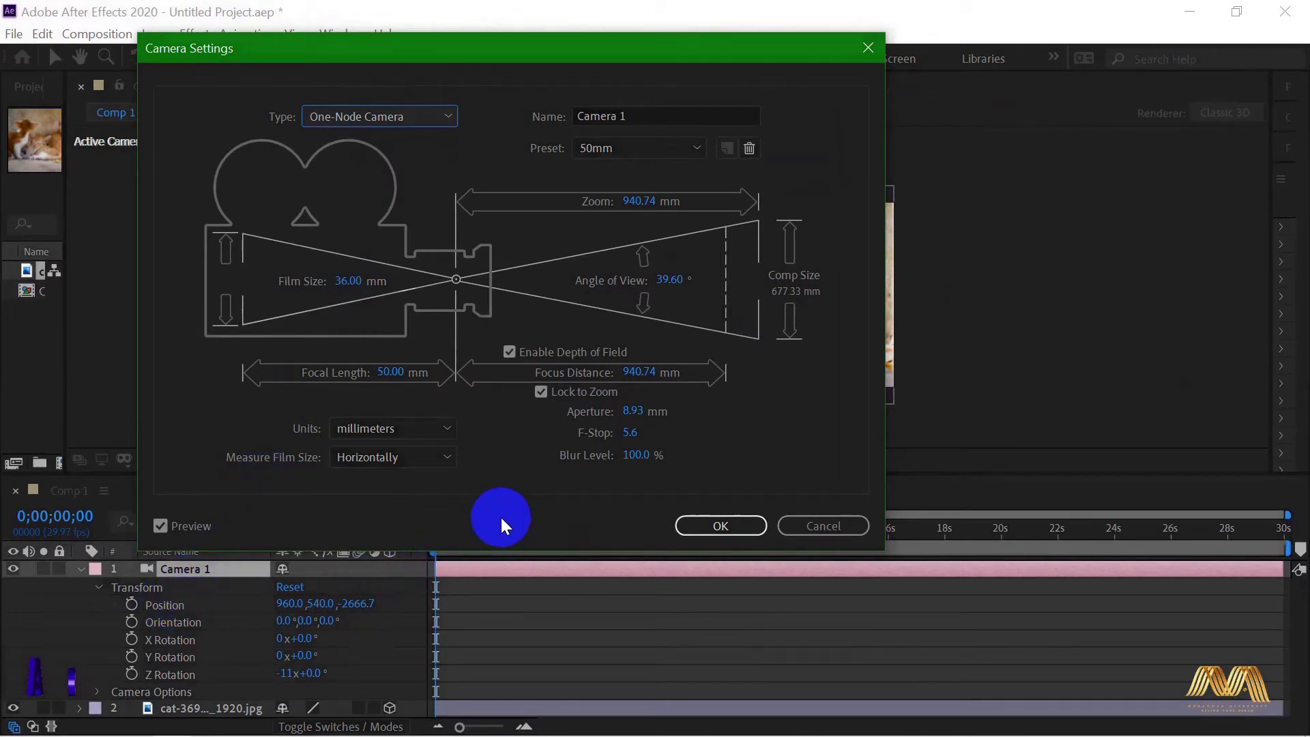
{"action": "left_click", "coordinate": [719, 526]}
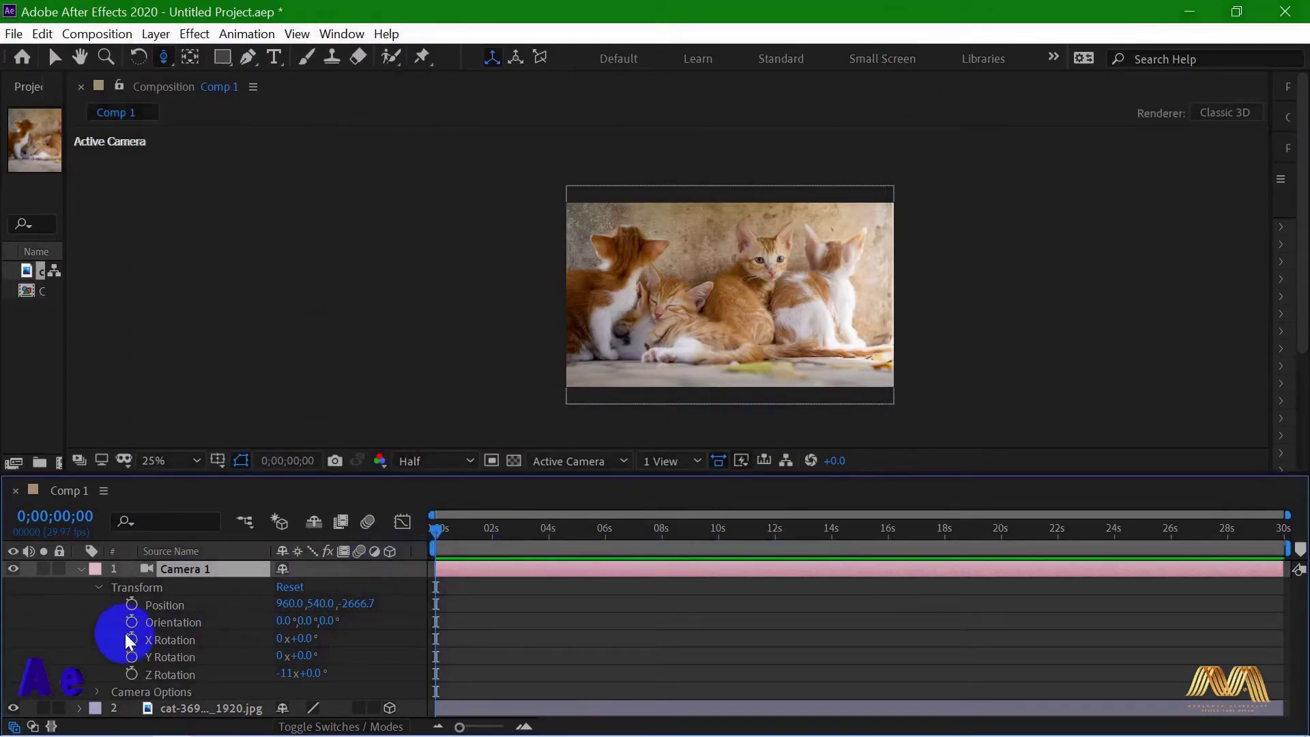
- At 0;00;00;00, keyframe Camera 1's Position, reset its Z Rotation to 0 revolutions and keyframe that rotation
{"action": "left_click", "coordinate": [132, 605]}
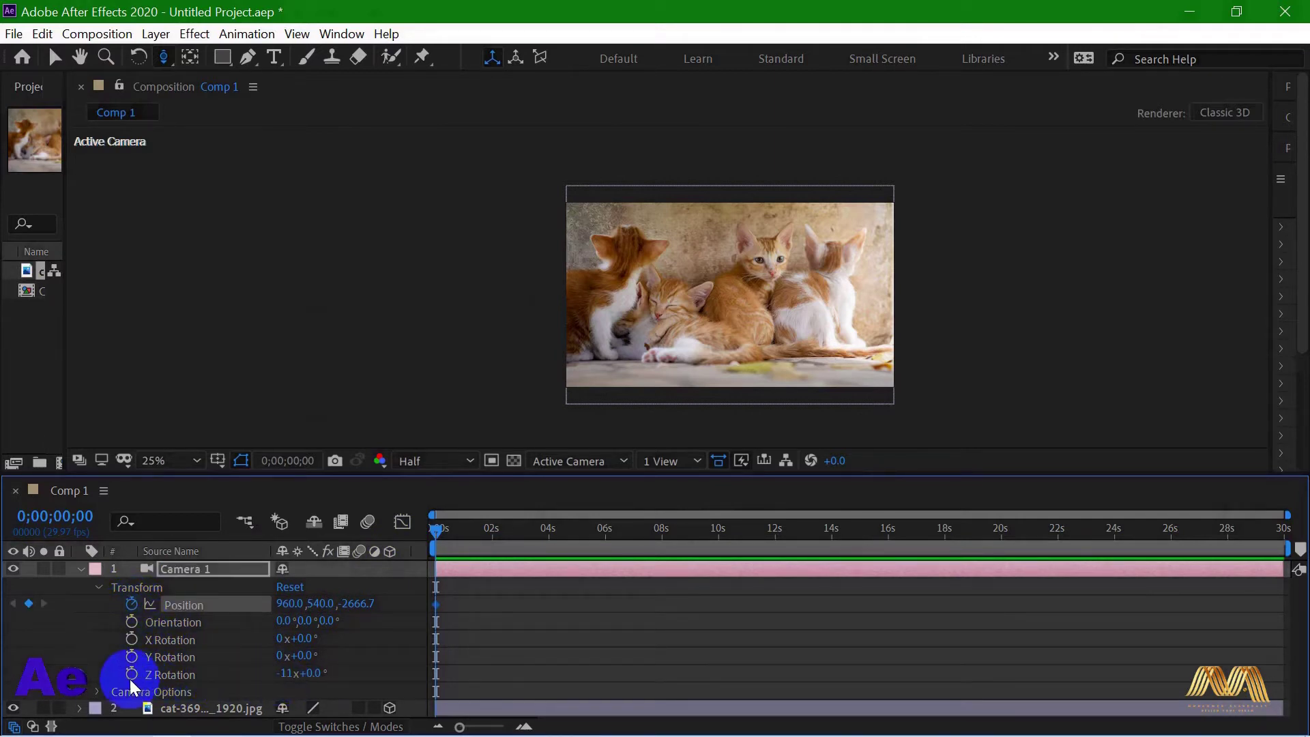
{"action": "left_click", "coordinate": [286, 675]}
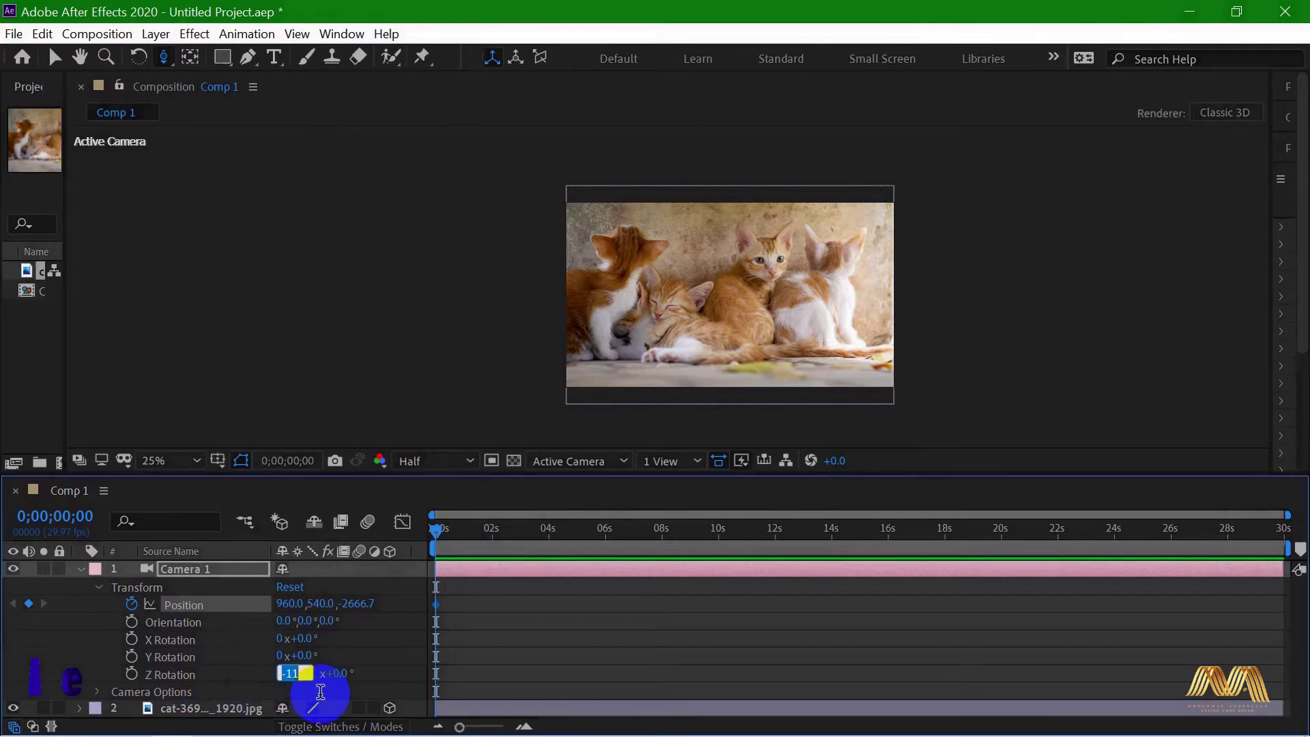
{"action": "type", "text": "0"}
{"action": "key", "text": "Return"}
{"action": "left_click", "coordinate": [132, 676]}
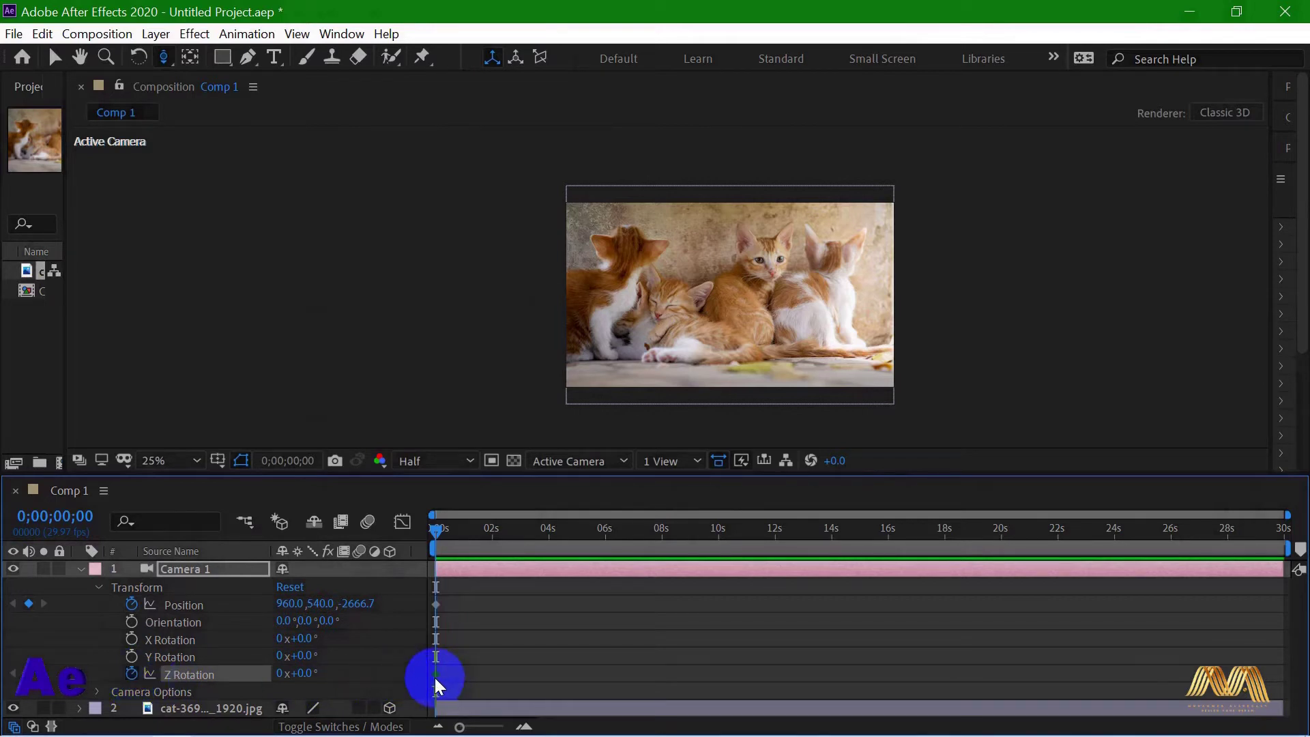
- At 0;00;07;29, separate Camera 1's Position dimensions and bring its Z Position closer to the image, to -1549.7
{"action": "left_click_drag", "start_coordinate": [434, 526], "coordinate": [657, 542]}
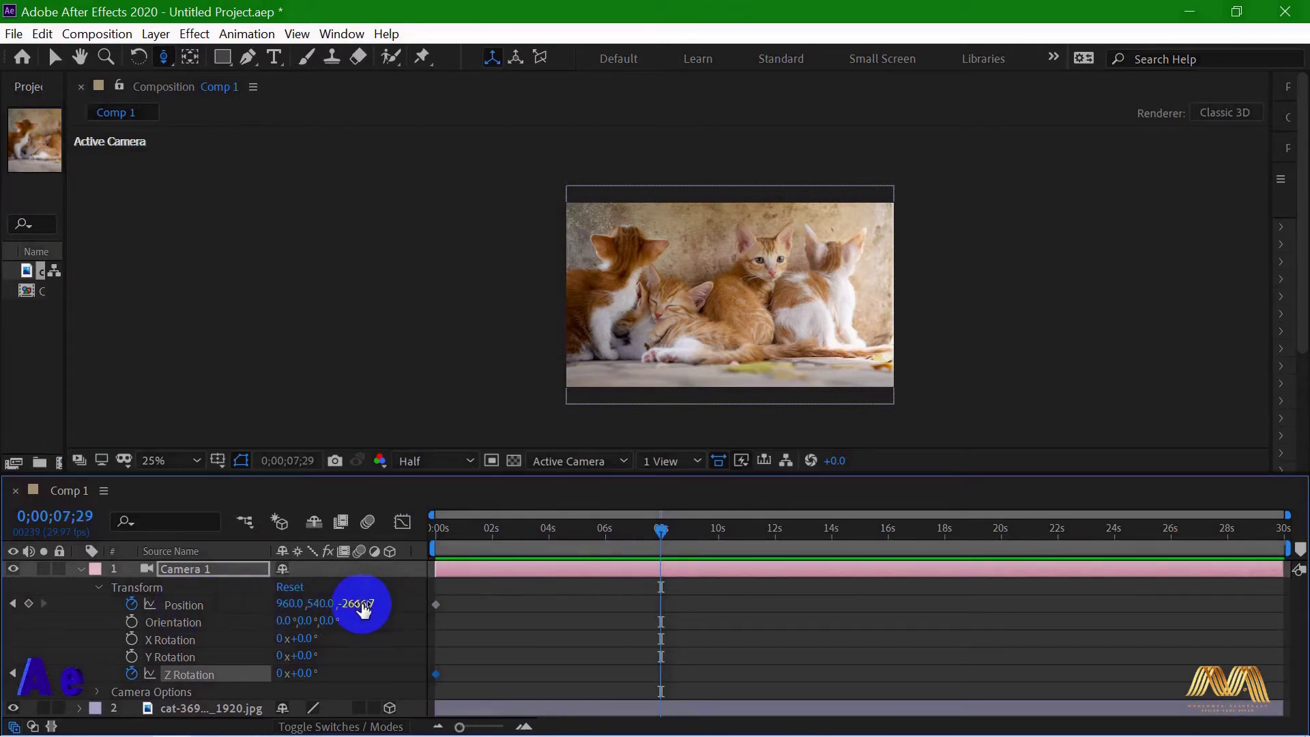
{"action": "left_click", "coordinate": [181, 604]}
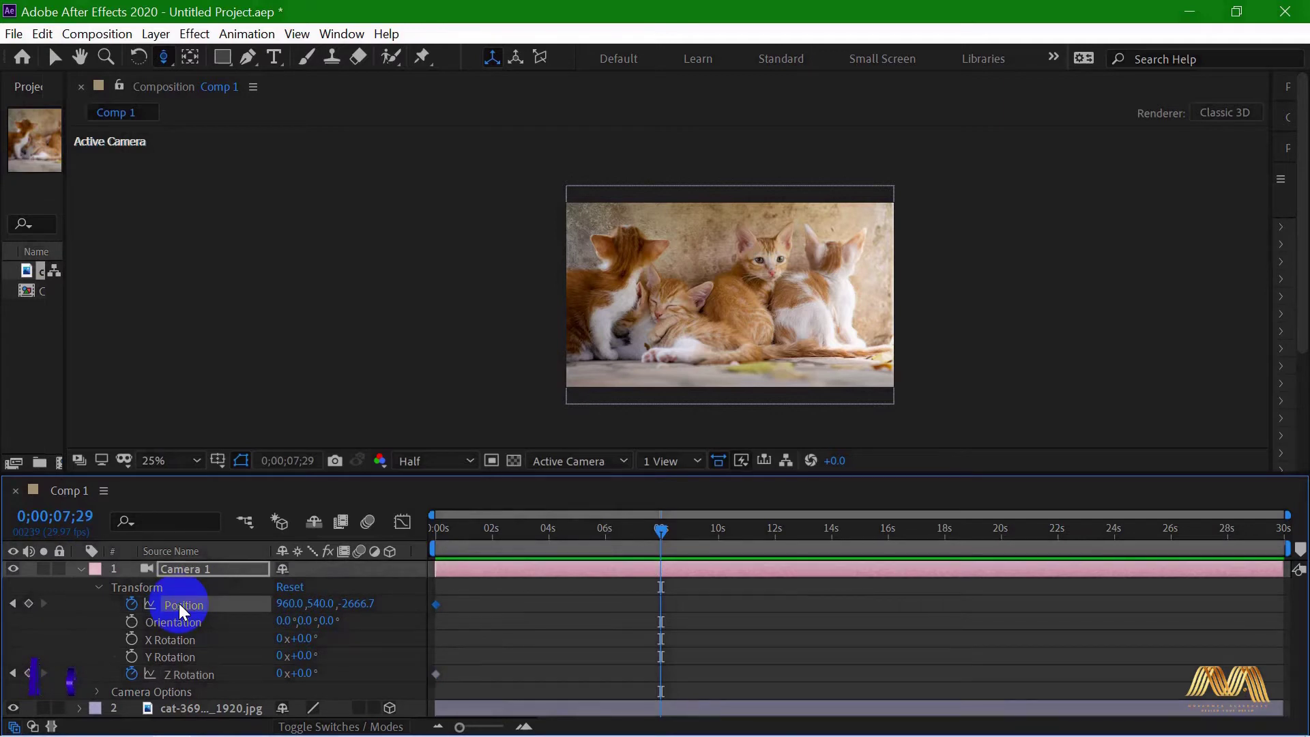
{"action": "right_click", "coordinate": [179, 604]}
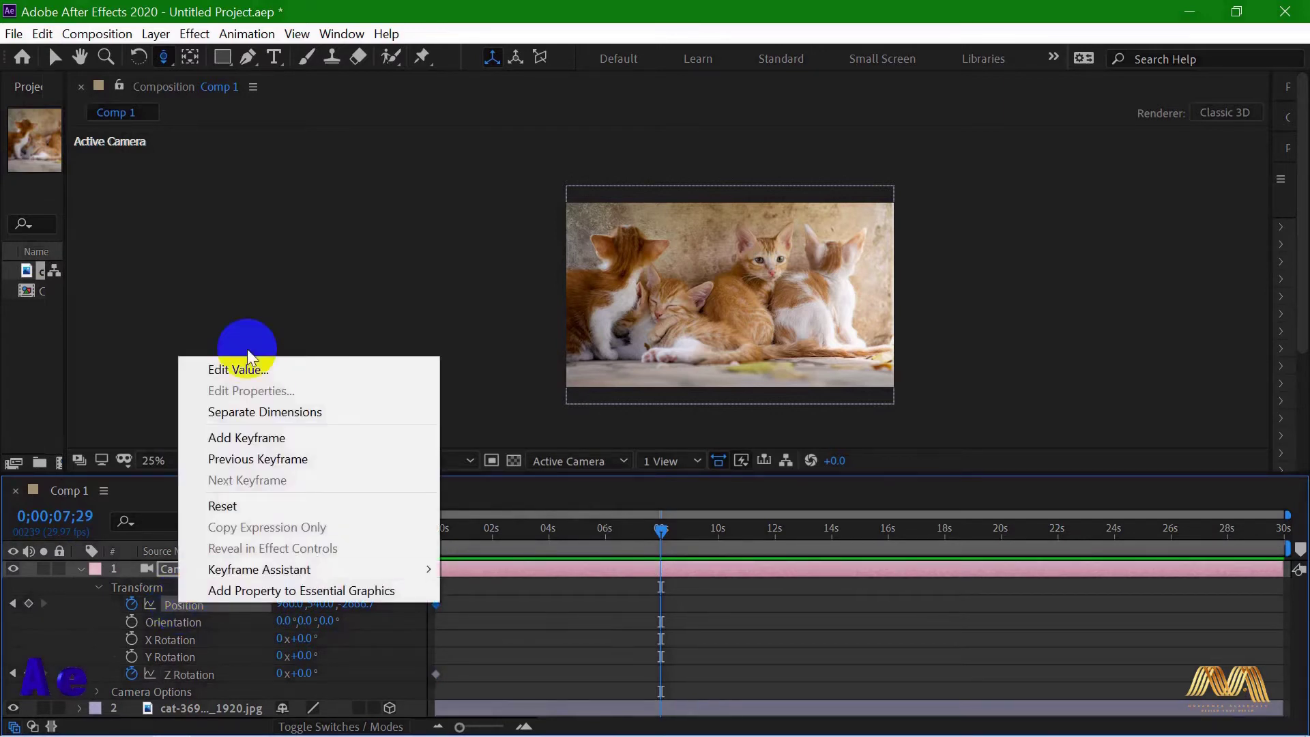
{"action": "left_click", "coordinate": [257, 412]}
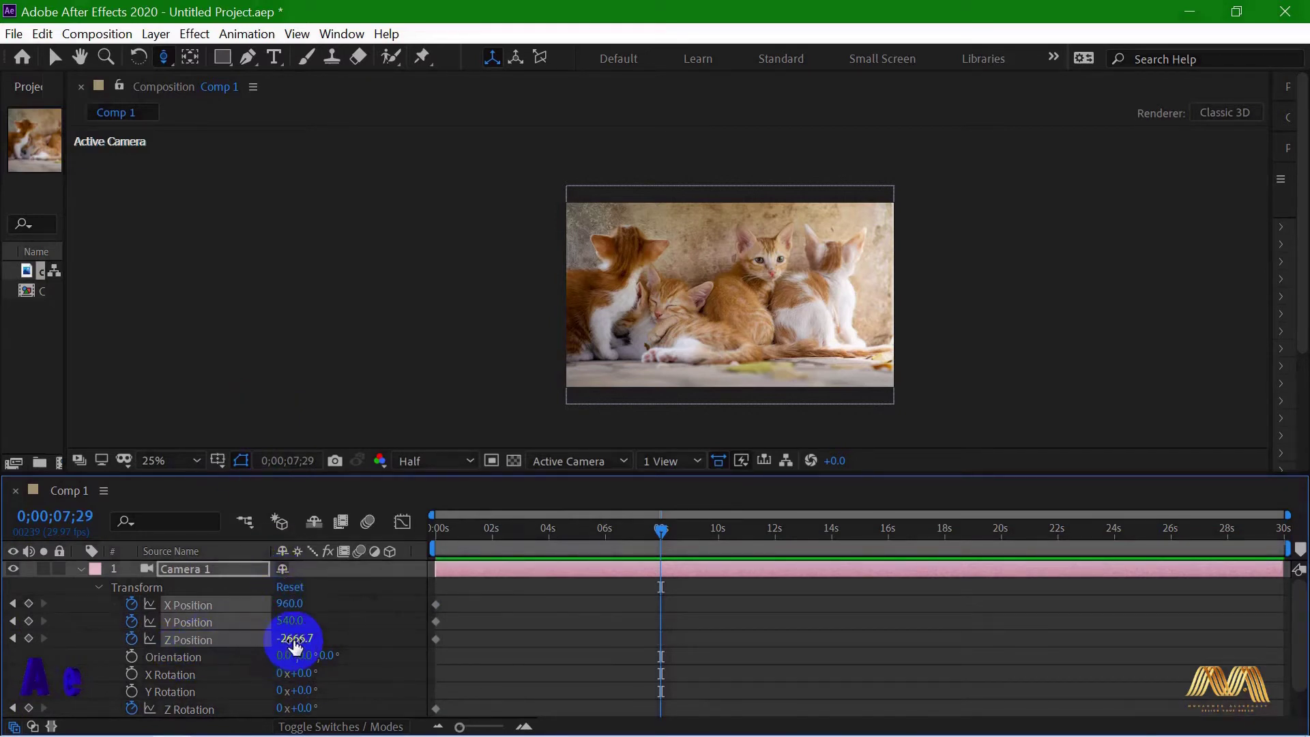
{"action": "left_click_drag", "start_coordinate": [295, 639], "coordinate": [1308, 635]}
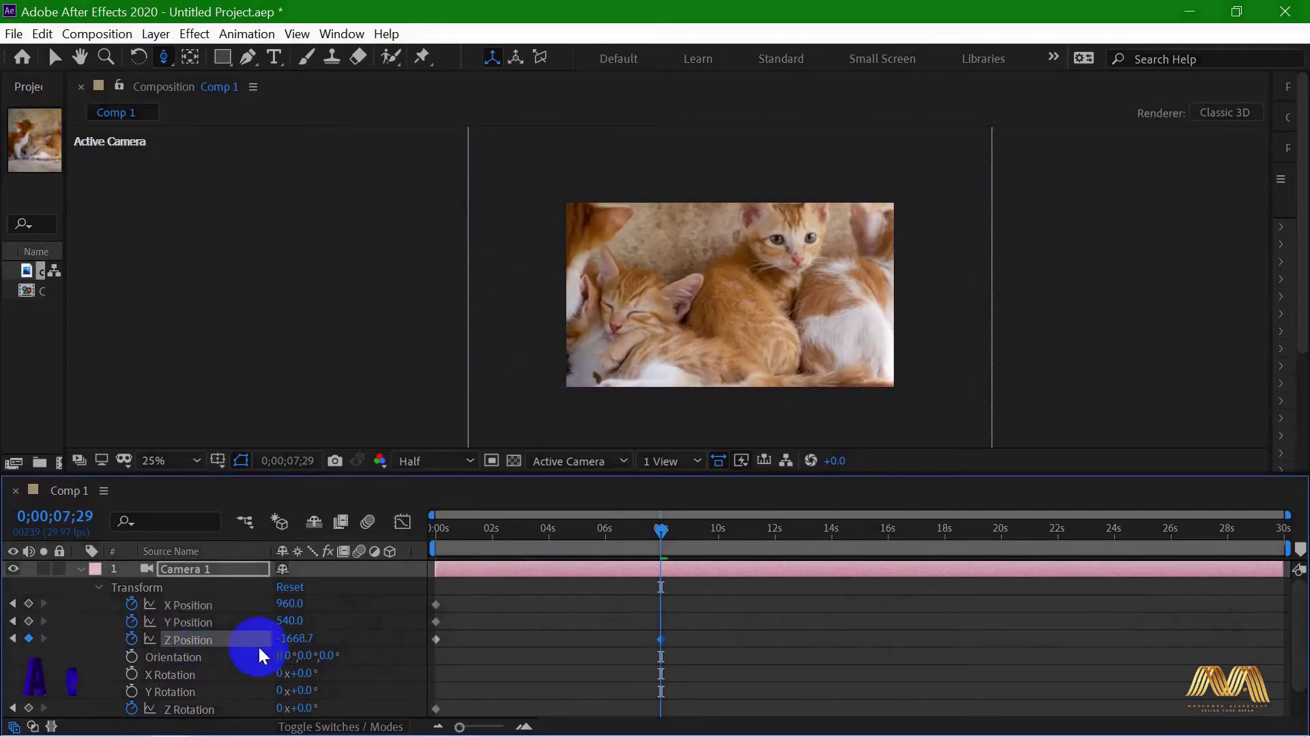
{"action": "left_click_drag", "start_coordinate": [292, 642], "coordinate": [412, 639]}
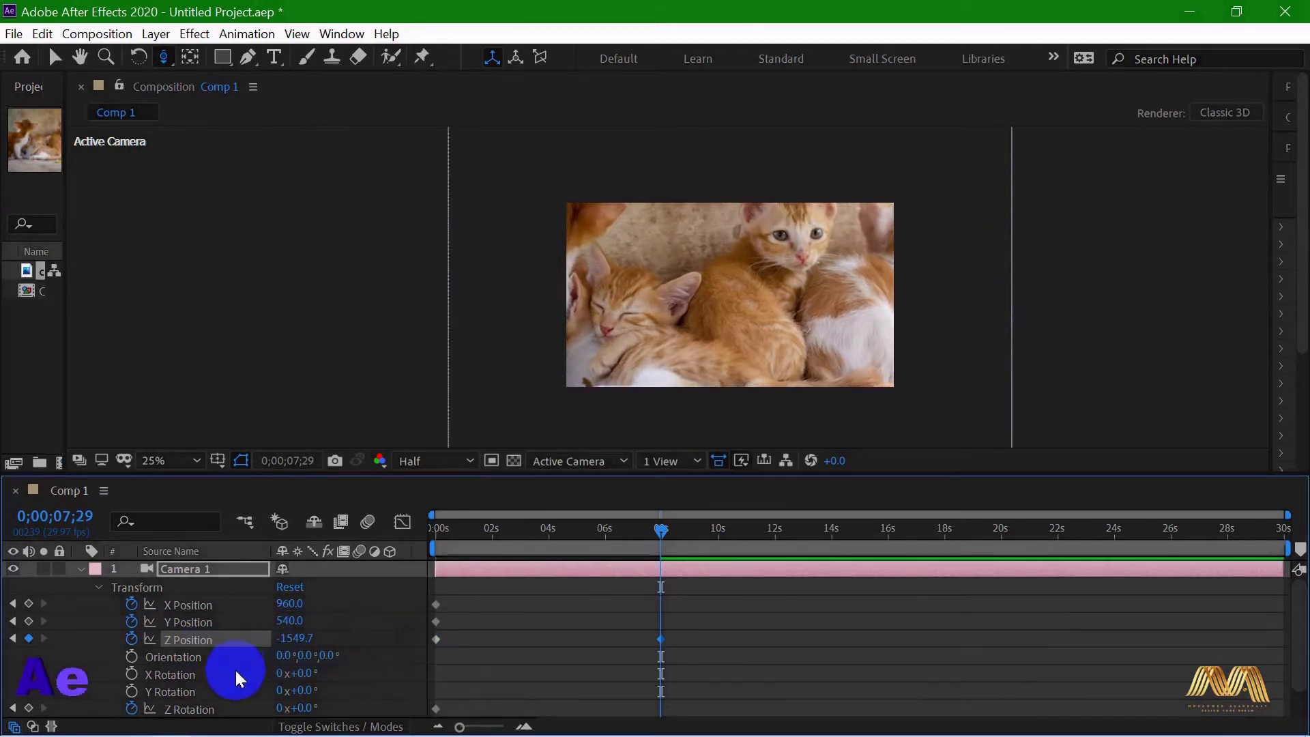
- Set Camera 1's Z Rotation to 0x+21.0° at 0;00;07;29
{"action": "scroll", "coordinate": [235, 668], "scroll_direction": "down", "scroll_amount": 2}
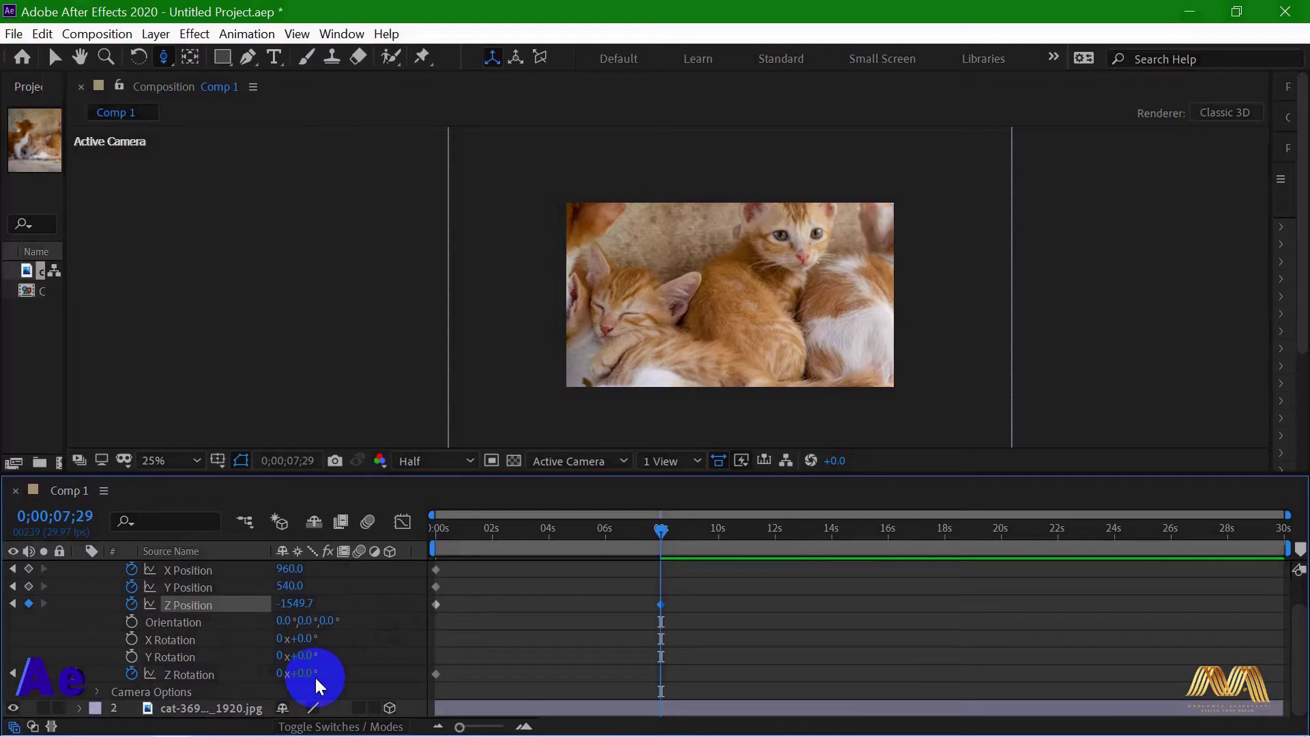
{"action": "left_click", "coordinate": [661, 604]}
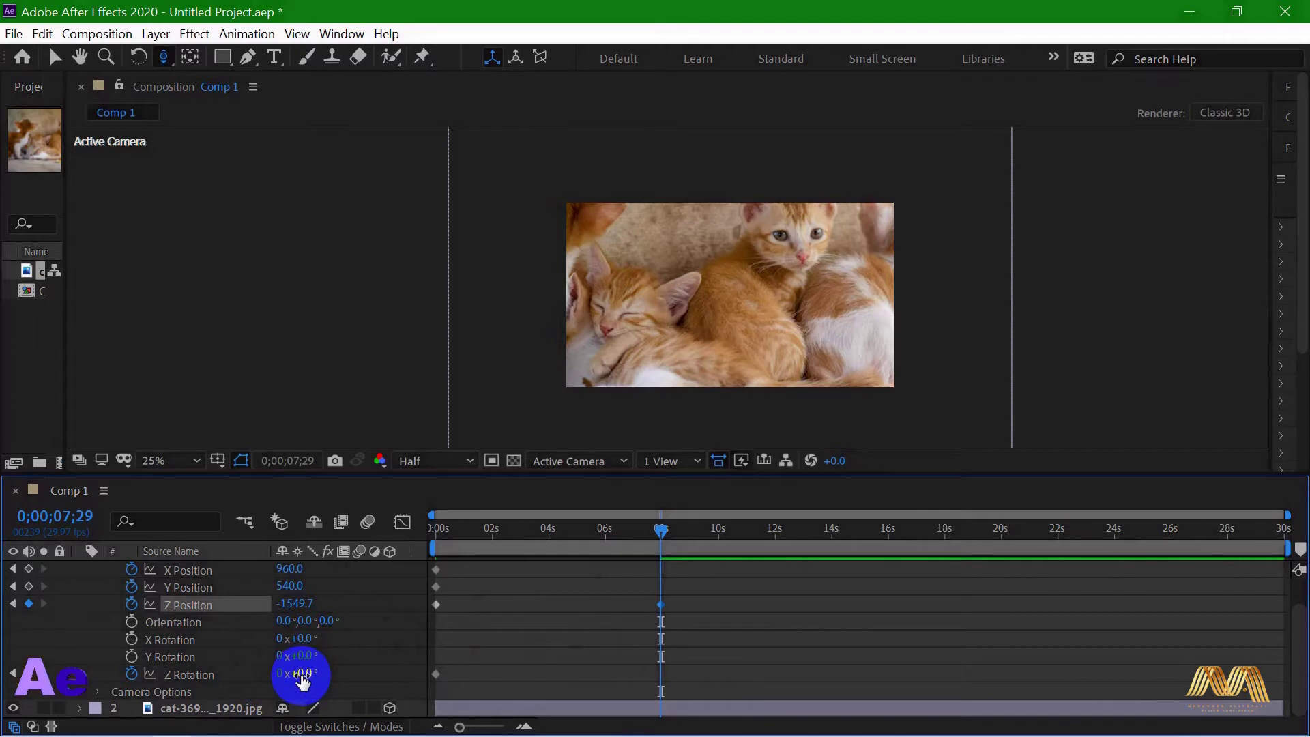
{"action": "mouse_move", "coordinate": [300, 674]}
{"action": "left_mouse_down"}
{"action": "mouse_move", "coordinate": [336, 674]}
{"action": "mouse_move", "coordinate": [324, 676]}
{"action": "left_mouse_up"}
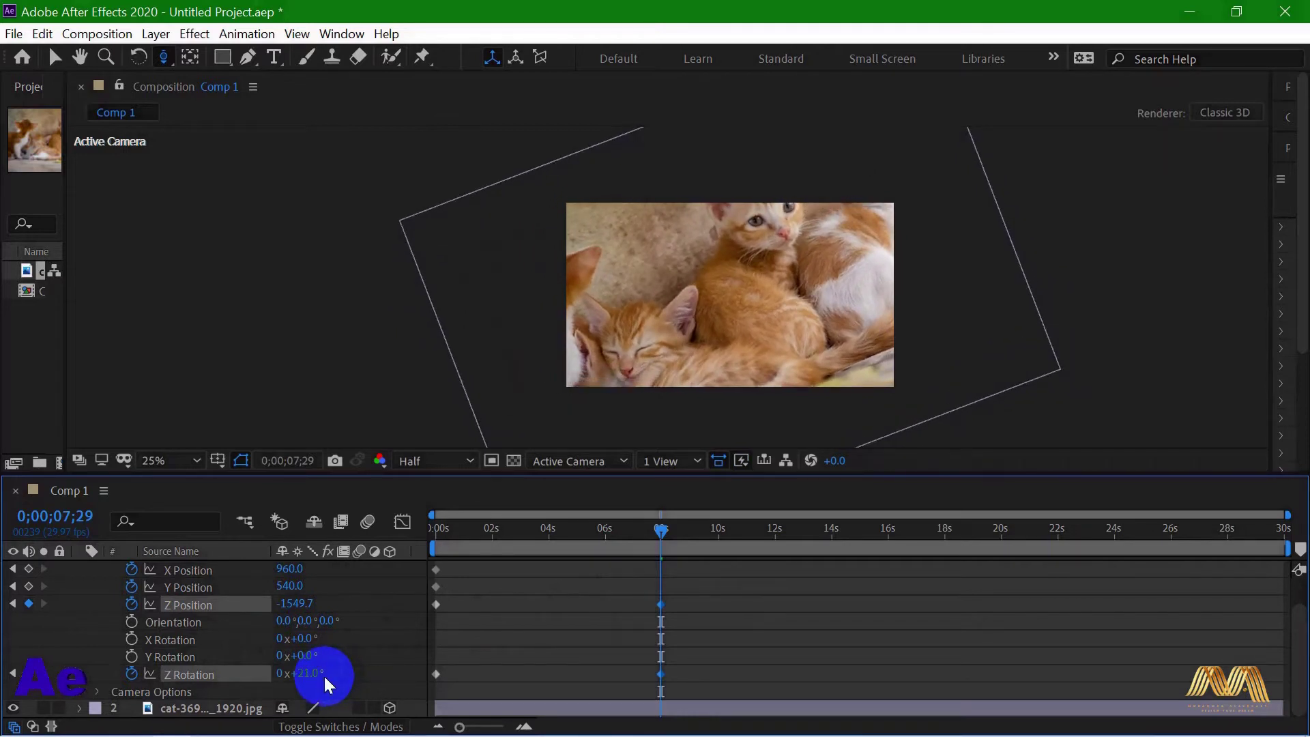
- Set Camera 1's Y Position to 405.0 and X Position to 1109.0 at 0;00;07;29
{"action": "scroll", "coordinate": [273, 619], "scroll_direction": "up", "scroll_amount": 1}
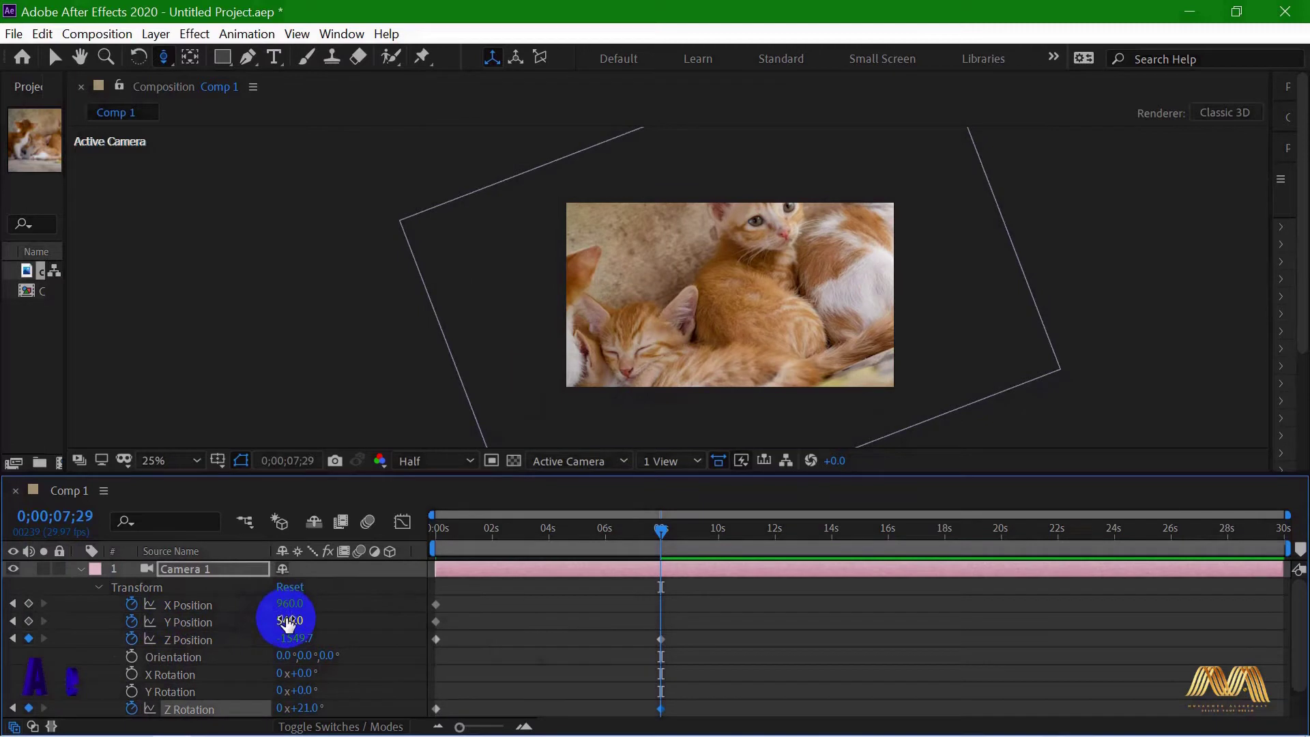
{"action": "left_click_drag", "start_coordinate": [286, 618], "coordinate": [140, 611]}
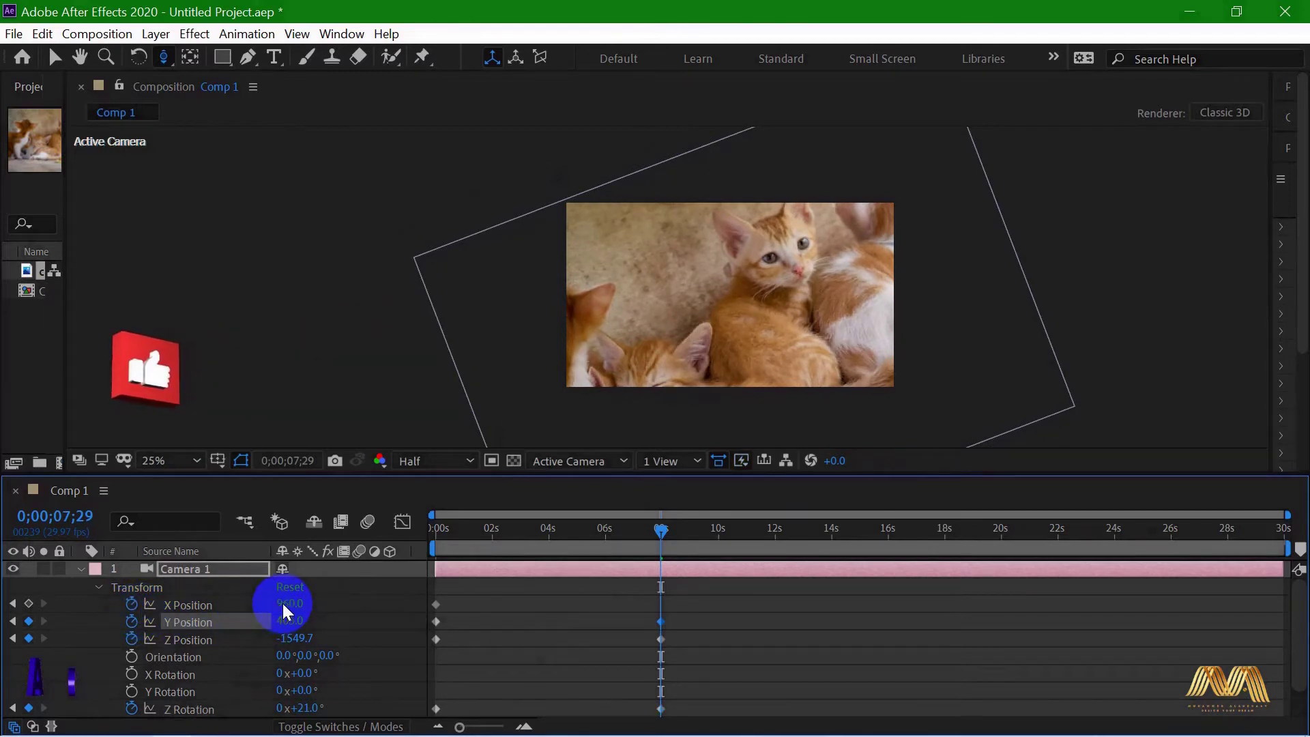
{"action": "left_click_drag", "start_coordinate": [284, 602], "coordinate": [426, 599]}
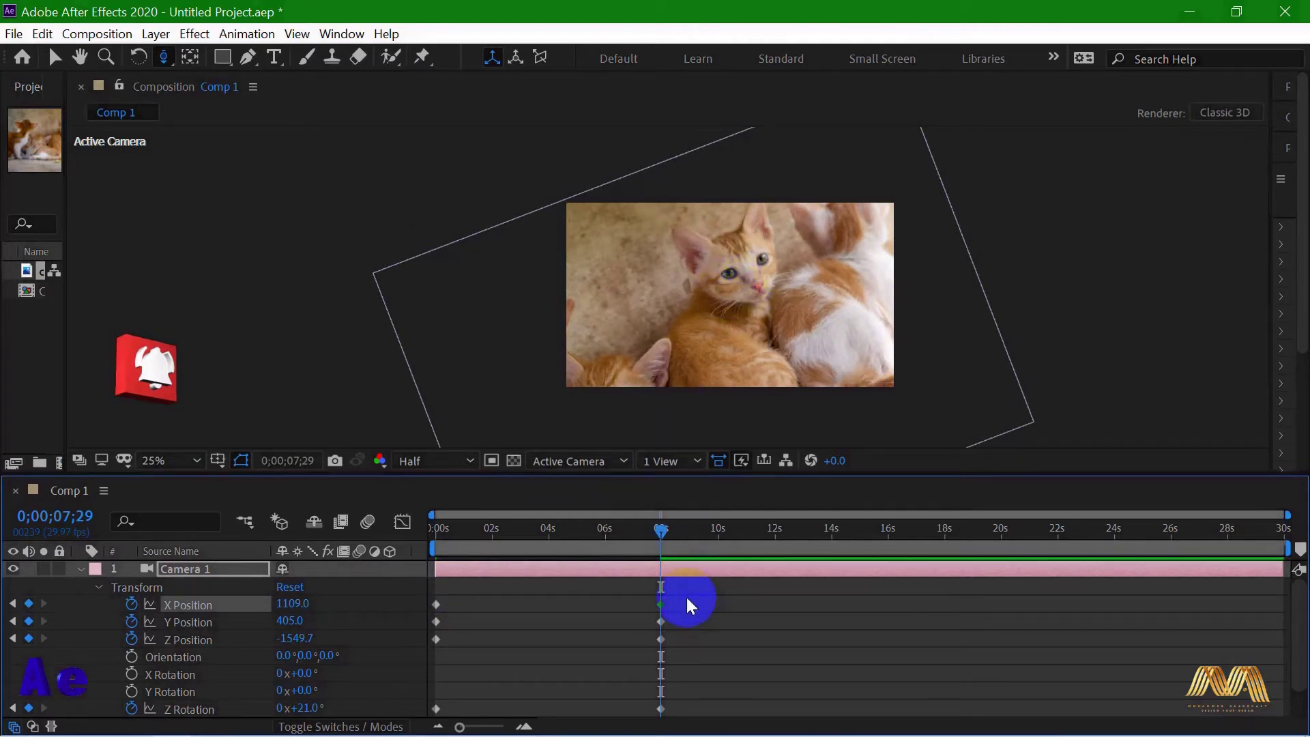
- Apply Easy Ease to all of Camera 1's position and Z Rotation keyframes and preview the animation from the start
{"action": "left_click_drag", "start_coordinate": [687, 596], "coordinate": [431, 693]}
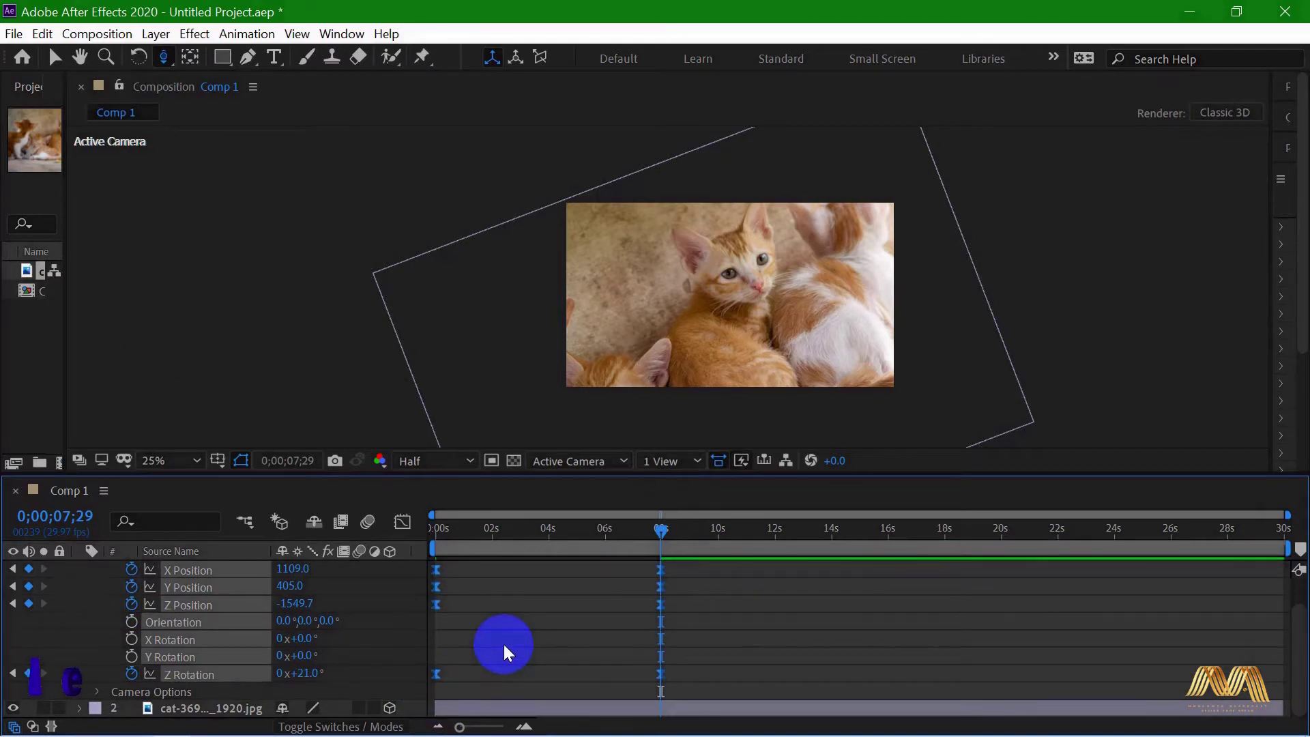
{"action": "key", "text": "v"}
{"action": "key", "text": "Home"}
{"action": "key", "text": "space"}
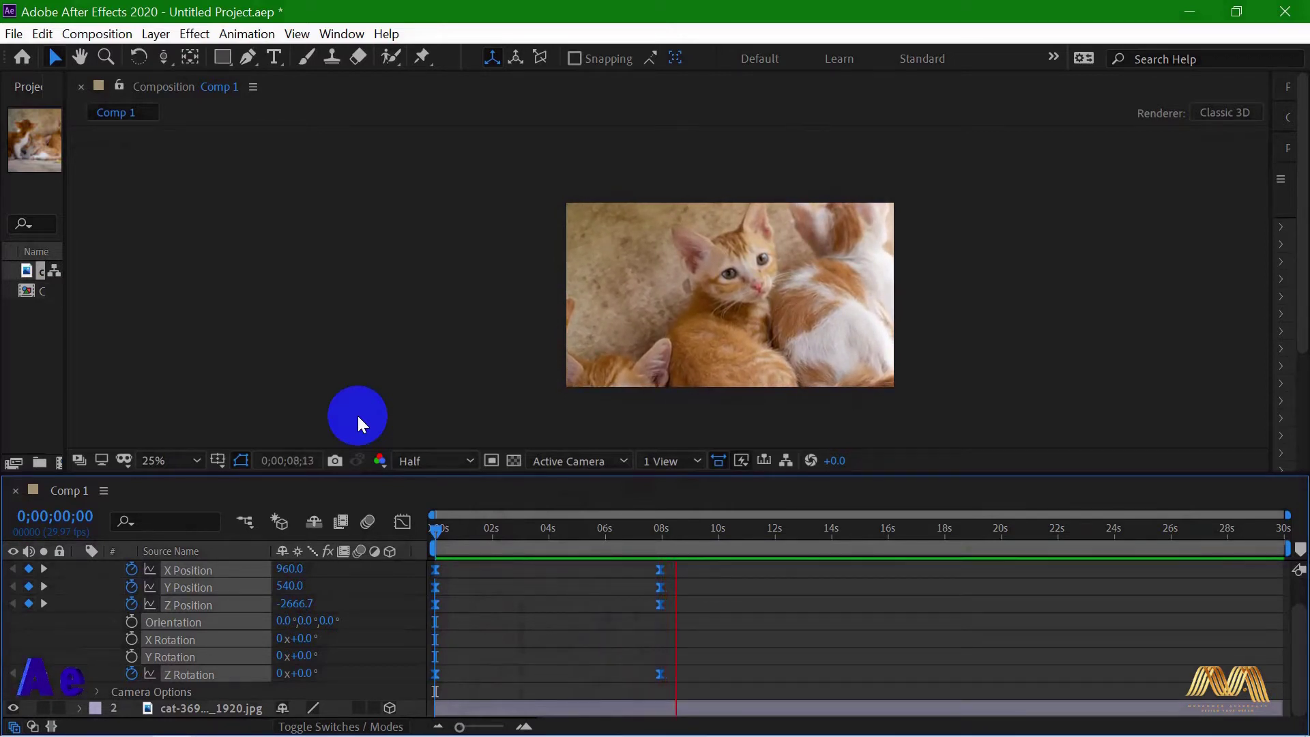
{"action": "key", "text": "space"}
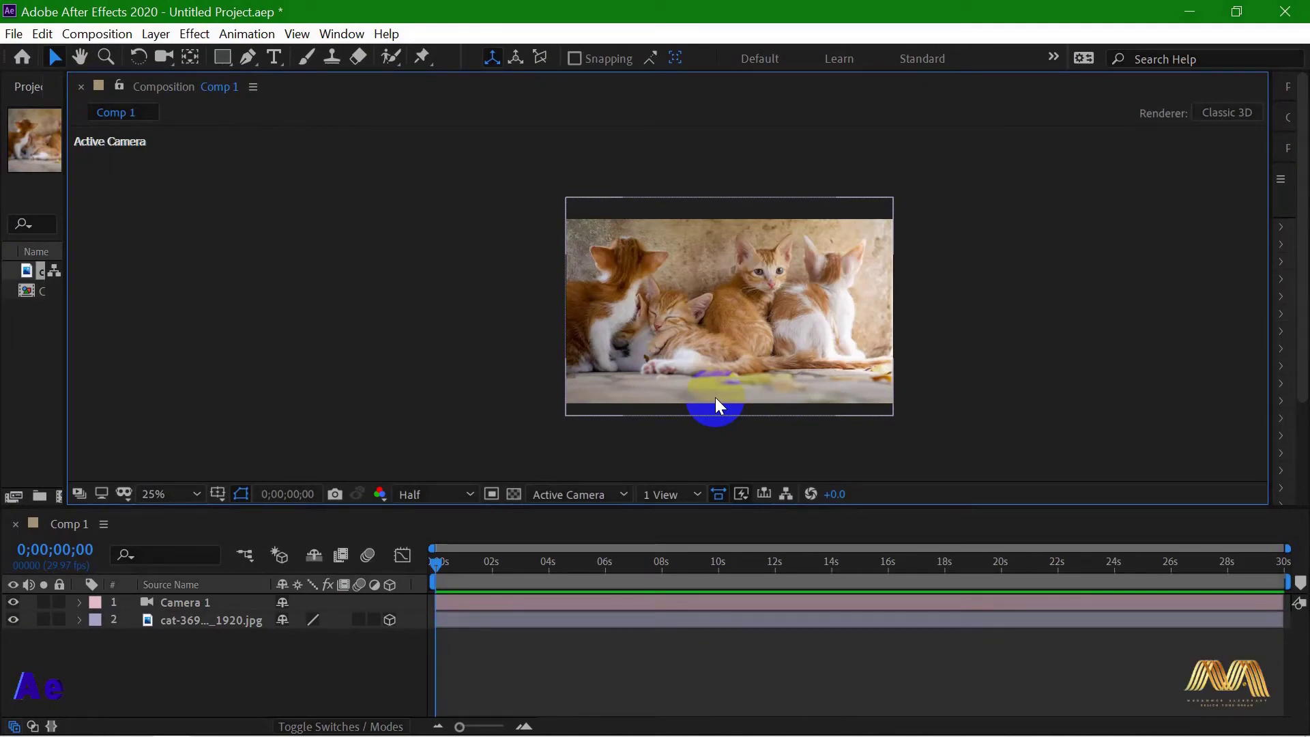
- Try orbiting, panning and dollying the camera over the cat image with the Unified Camera Tool, and undo the moves
{"action": "left_click", "coordinate": [164, 58]}
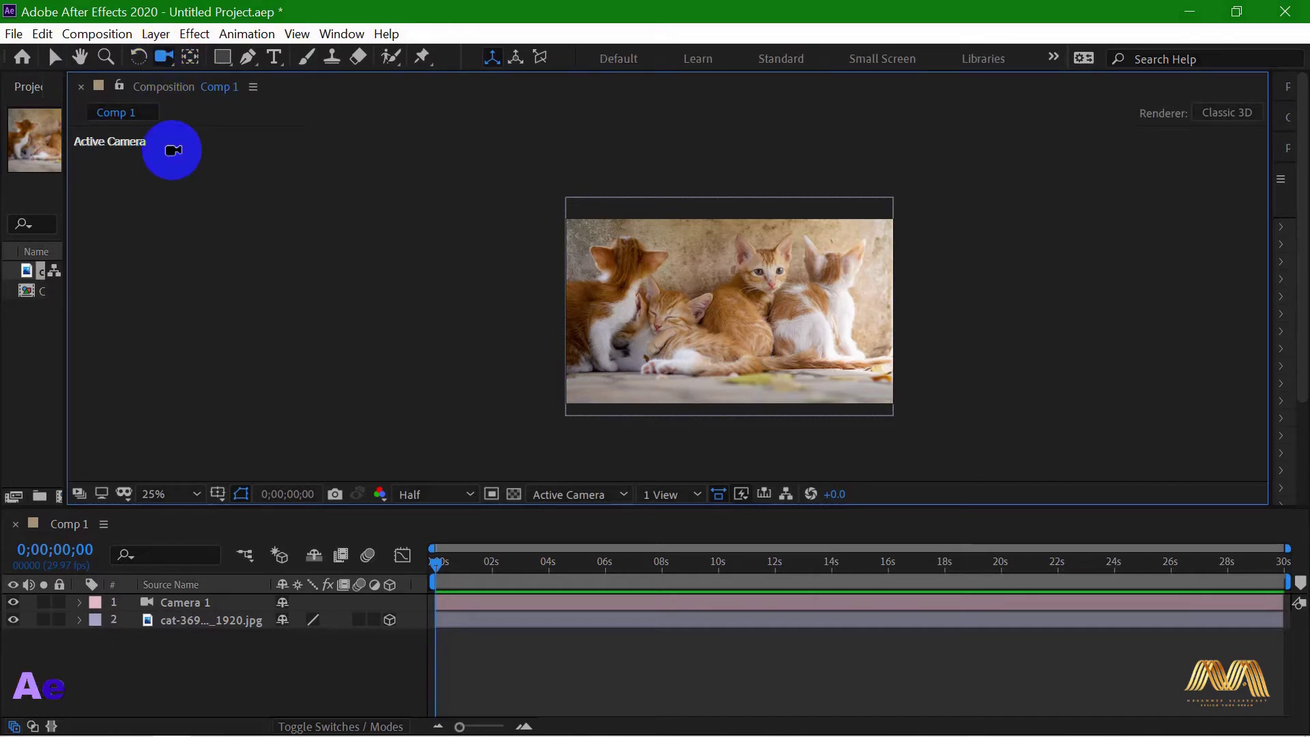
{"action": "left_click", "coordinate": [164, 56]}
{"action": "left_click_drag", "start_coordinate": [188, 62], "coordinate": [294, 70]}
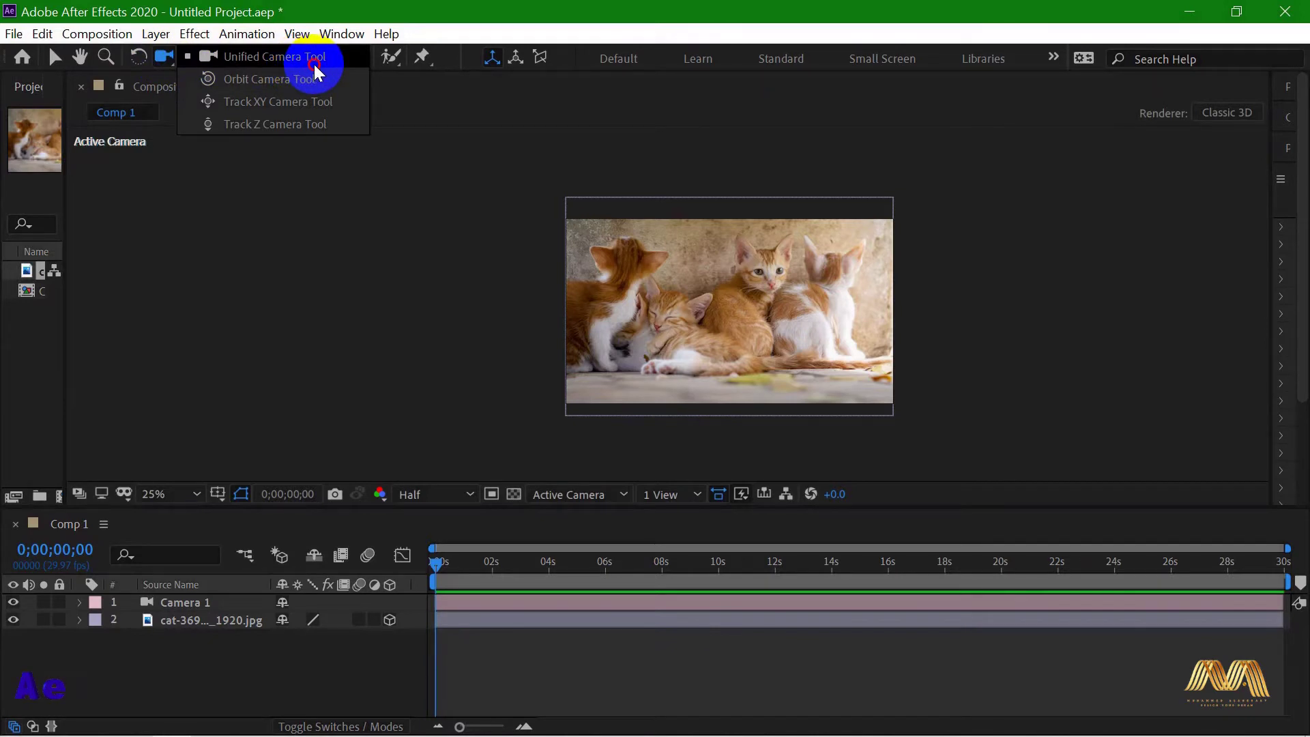
{"action": "left_click_drag", "start_coordinate": [315, 71], "coordinate": [312, 59]}
{"action": "left_click_drag", "start_coordinate": [617, 309], "coordinate": [674, 330]}
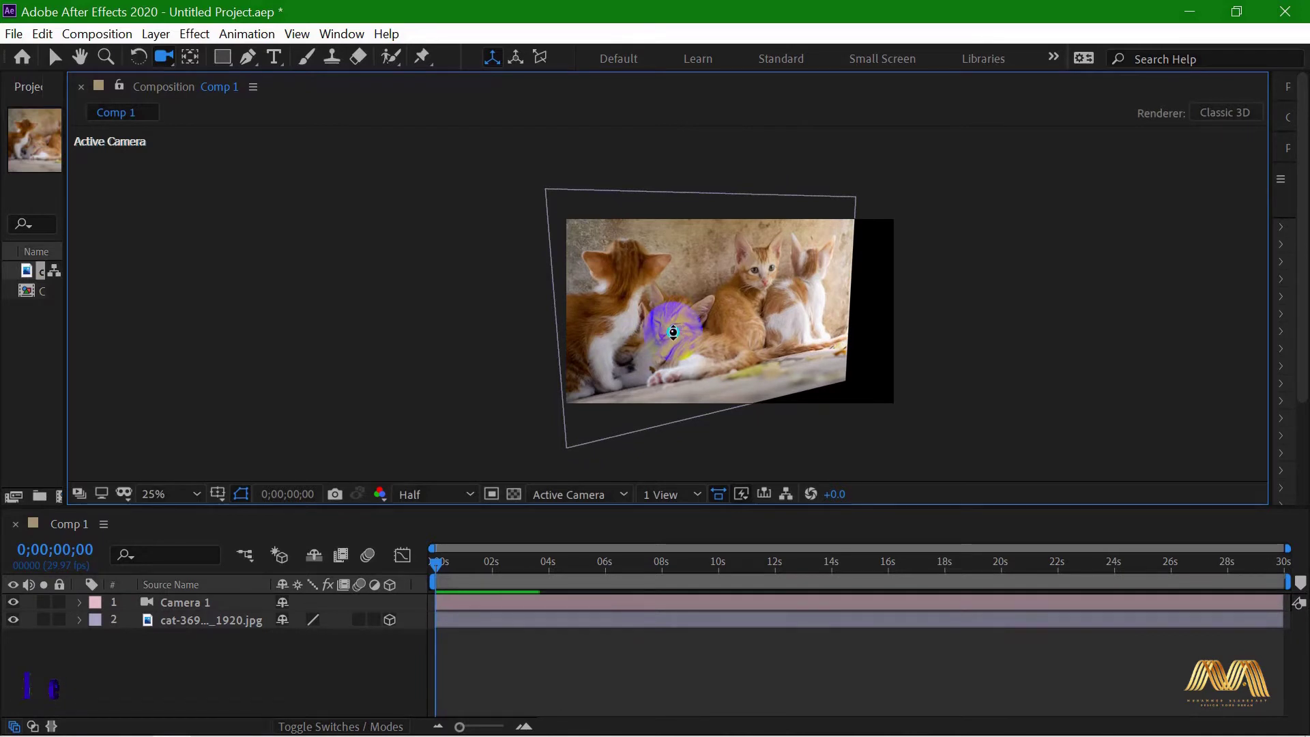
{"action": "left_click_drag", "start_coordinate": [674, 332], "coordinate": [674, 330]}
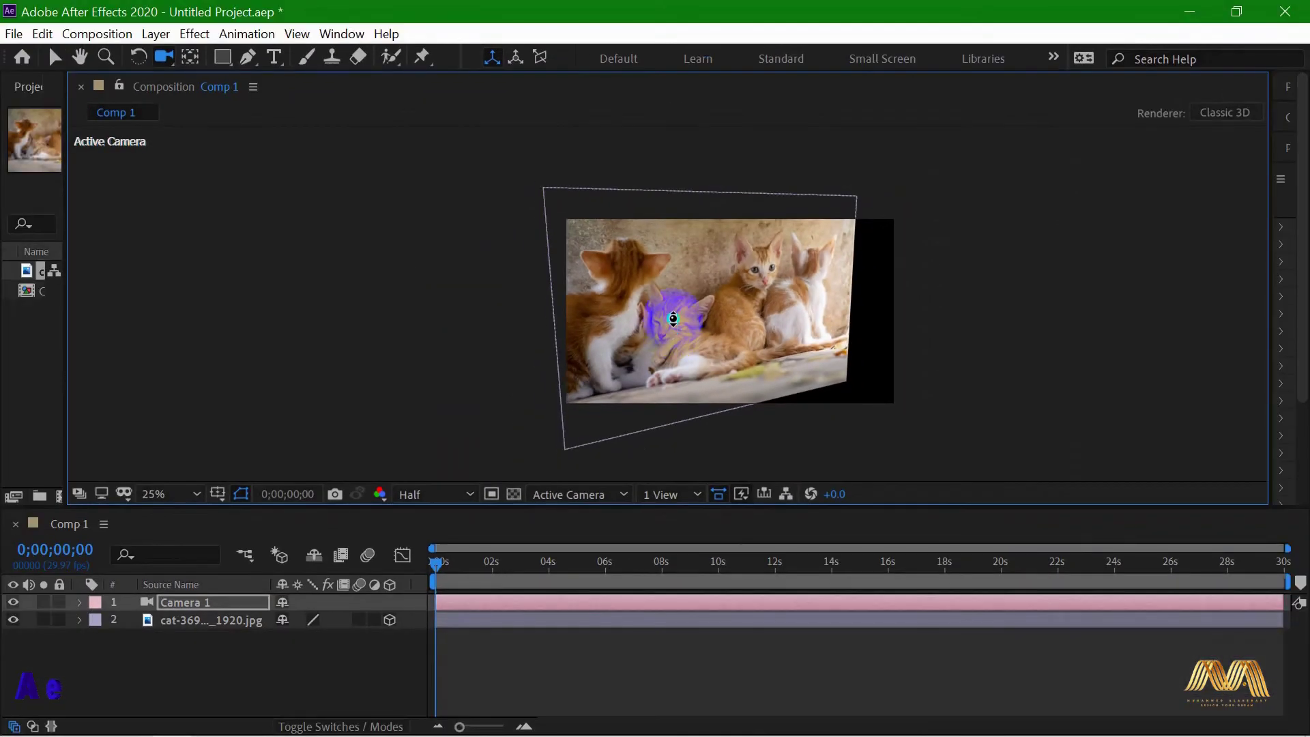
{"action": "left_click_drag", "start_coordinate": [674, 318], "coordinate": [745, 371]}
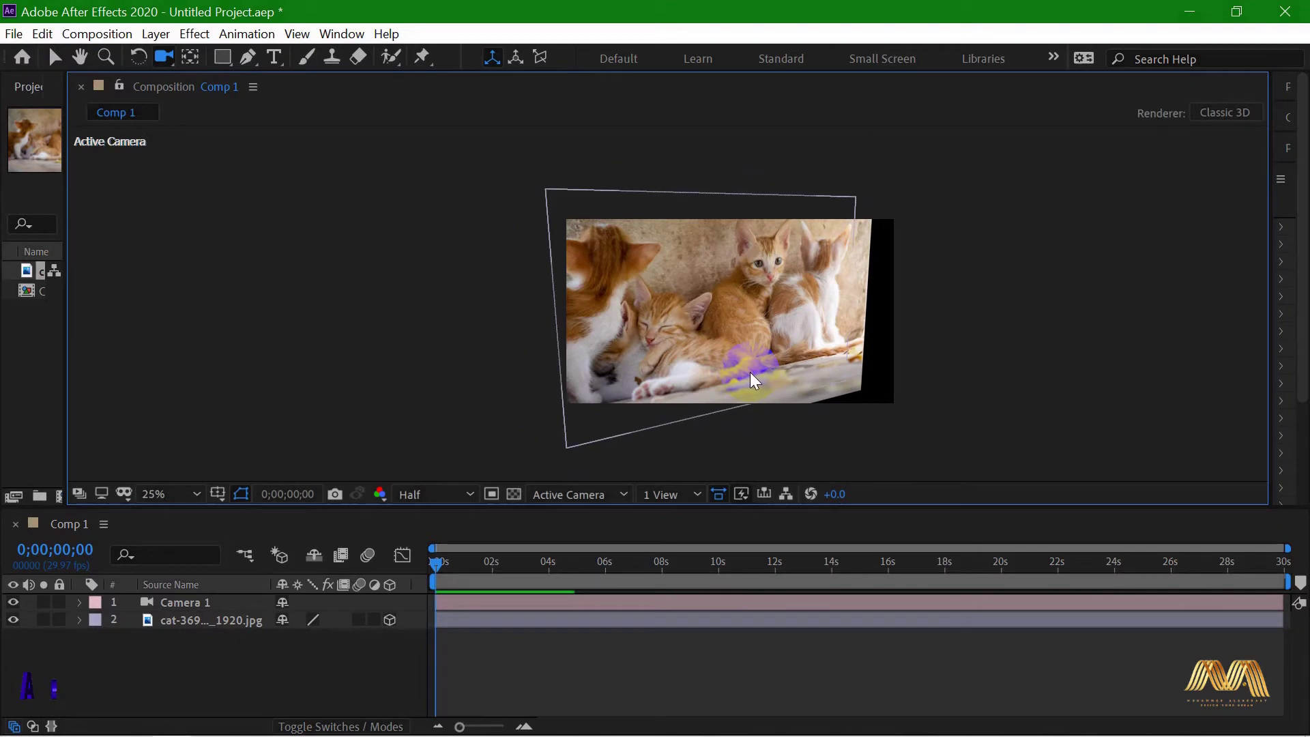
{"action": "key", "text": "ctrl+z"}
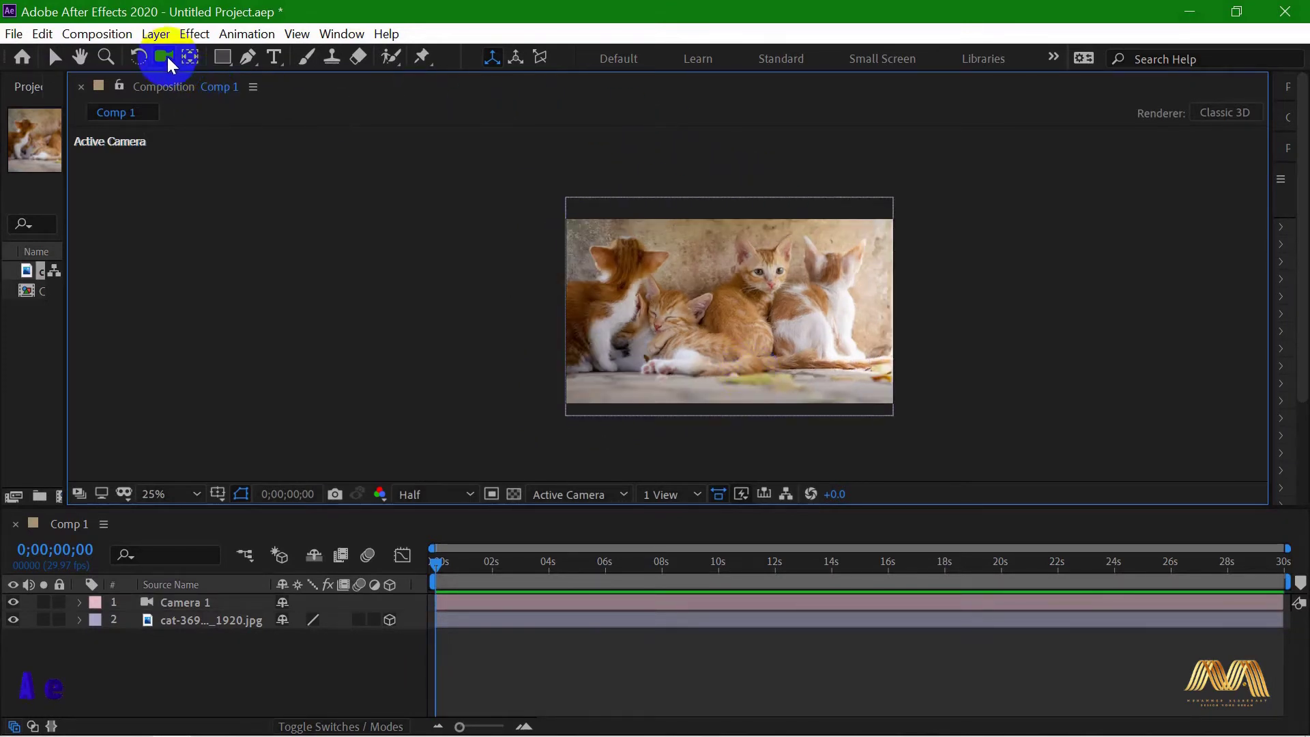
- Orbit the camera slightly around the cat image with the Orbit Camera Tool and try shifting it with the Track XY Camera Tool
{"action": "left_click_drag", "start_coordinate": [169, 55], "coordinate": [308, 85]}
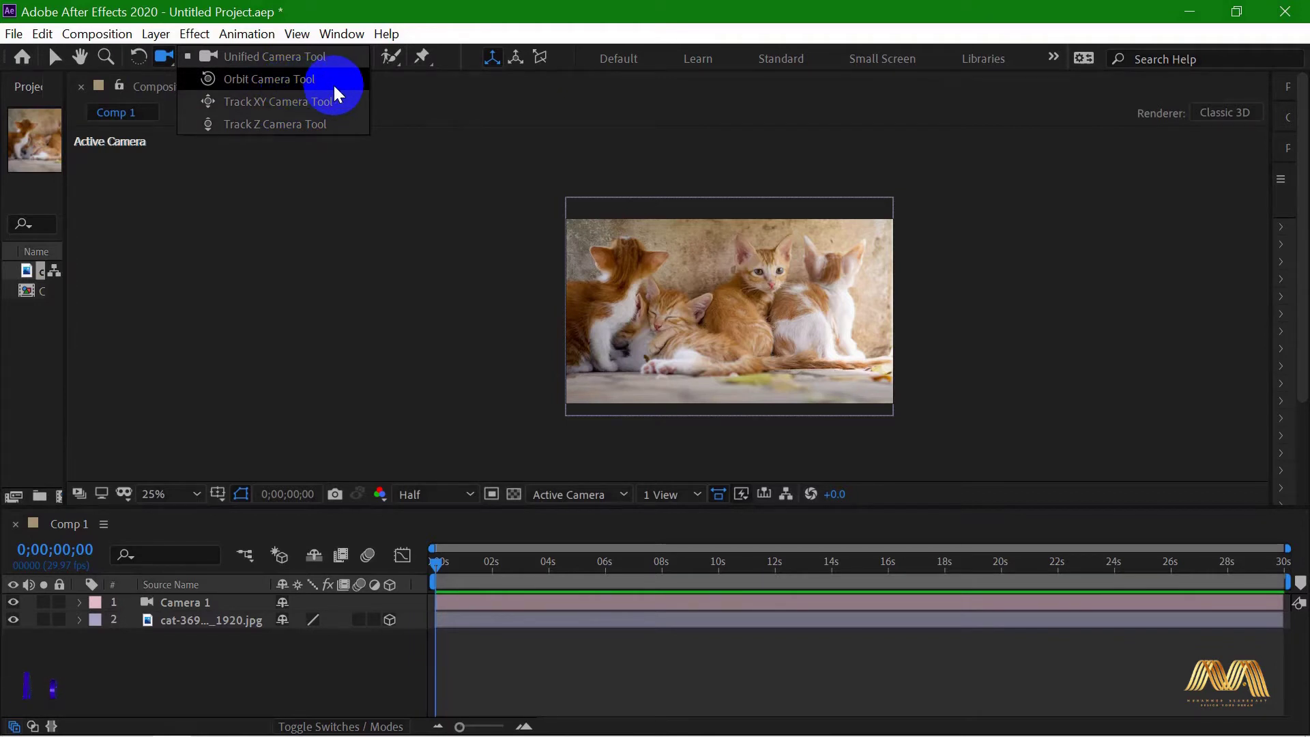
{"action": "left_click_drag", "start_coordinate": [333, 83], "coordinate": [333, 84]}
{"action": "left_click_drag", "start_coordinate": [599, 293], "coordinate": [660, 318]}
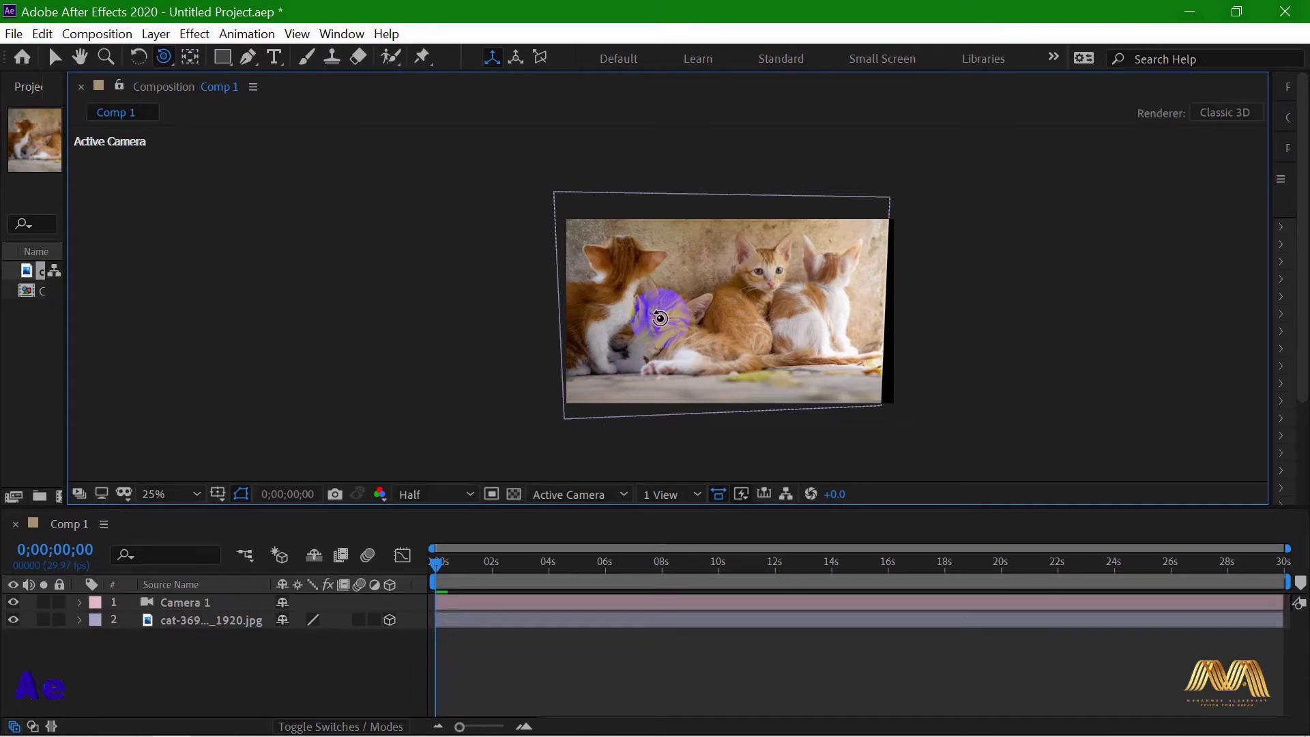
{"action": "left_click_drag", "start_coordinate": [164, 57], "coordinate": [274, 102]}
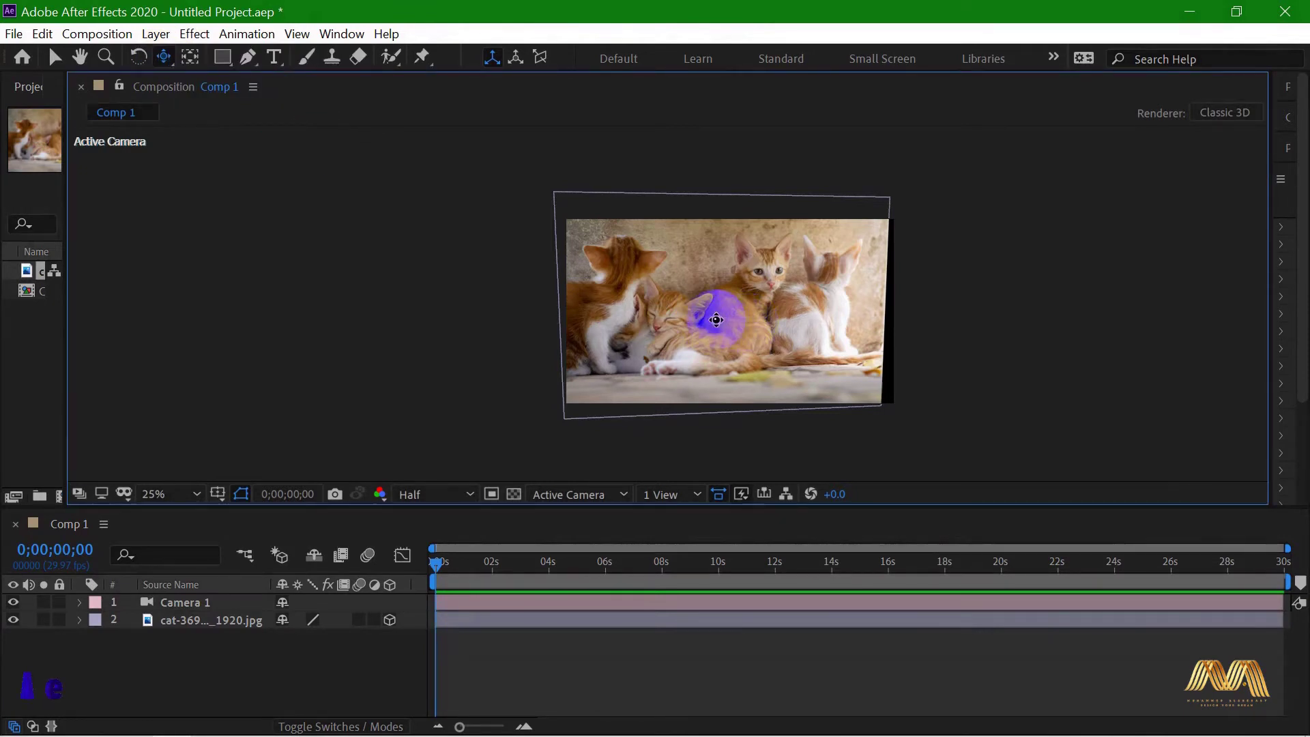
{"action": "left_click_drag", "start_coordinate": [722, 323], "coordinate": [681, 263]}
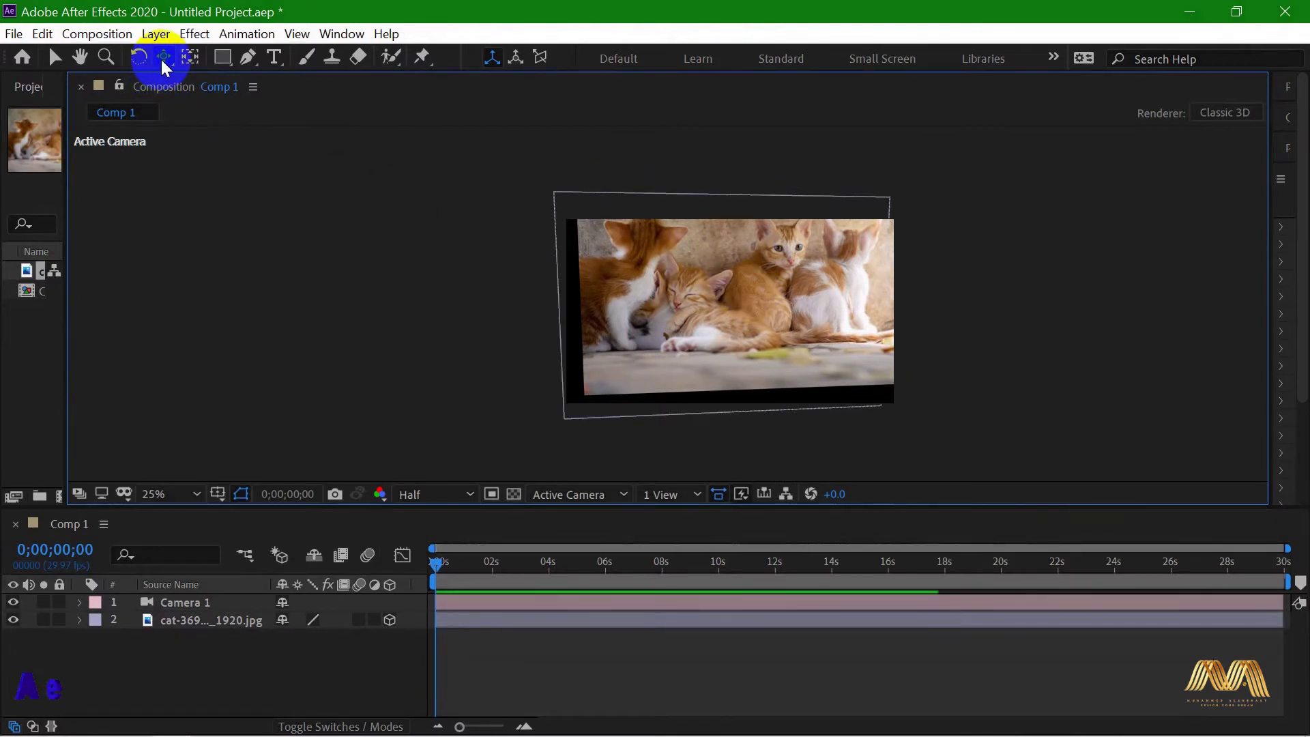
- Dolly the camera slightly away from the cat image with the Track Z Camera Tool
{"action": "left_click_drag", "start_coordinate": [163, 59], "coordinate": [298, 124]}
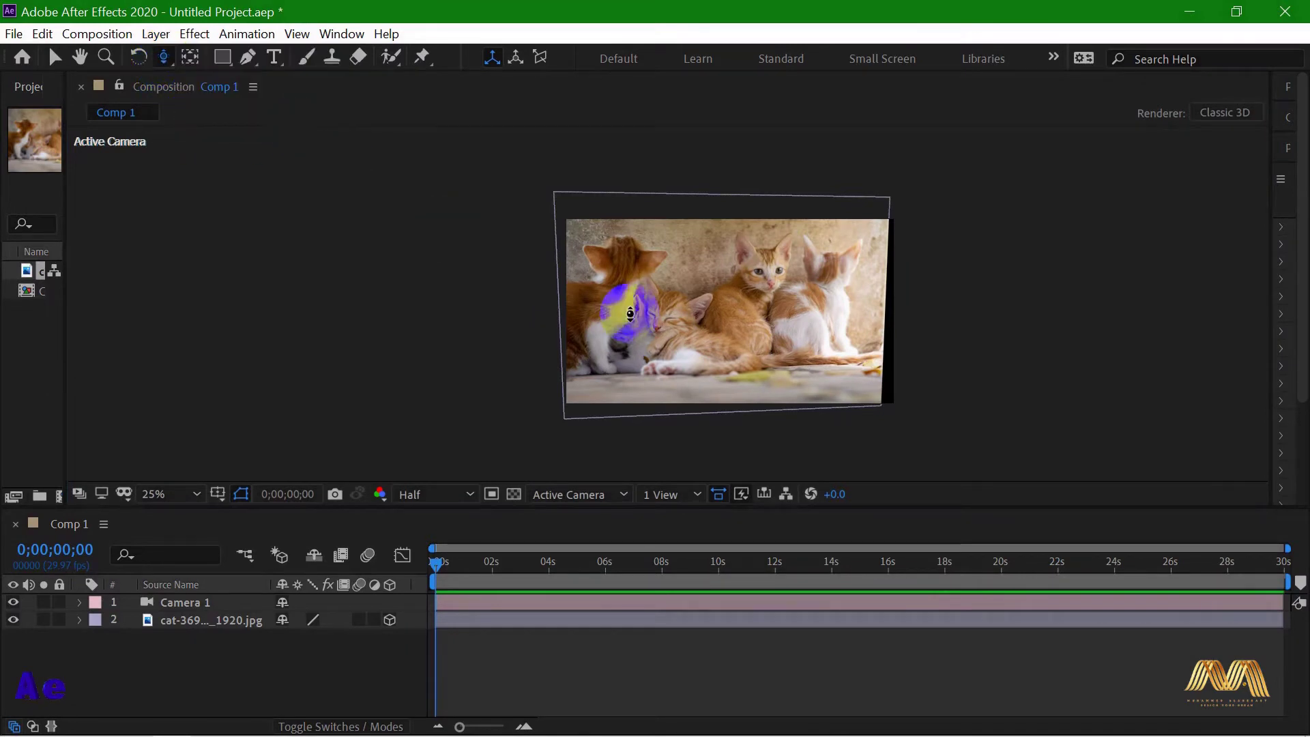
{"action": "mouse_move", "coordinate": [710, 316]}
{"action": "left_mouse_down"}
{"action": "mouse_move", "coordinate": [699, 175]}
{"action": "mouse_move", "coordinate": [712, 326]}
{"action": "left_mouse_up"}
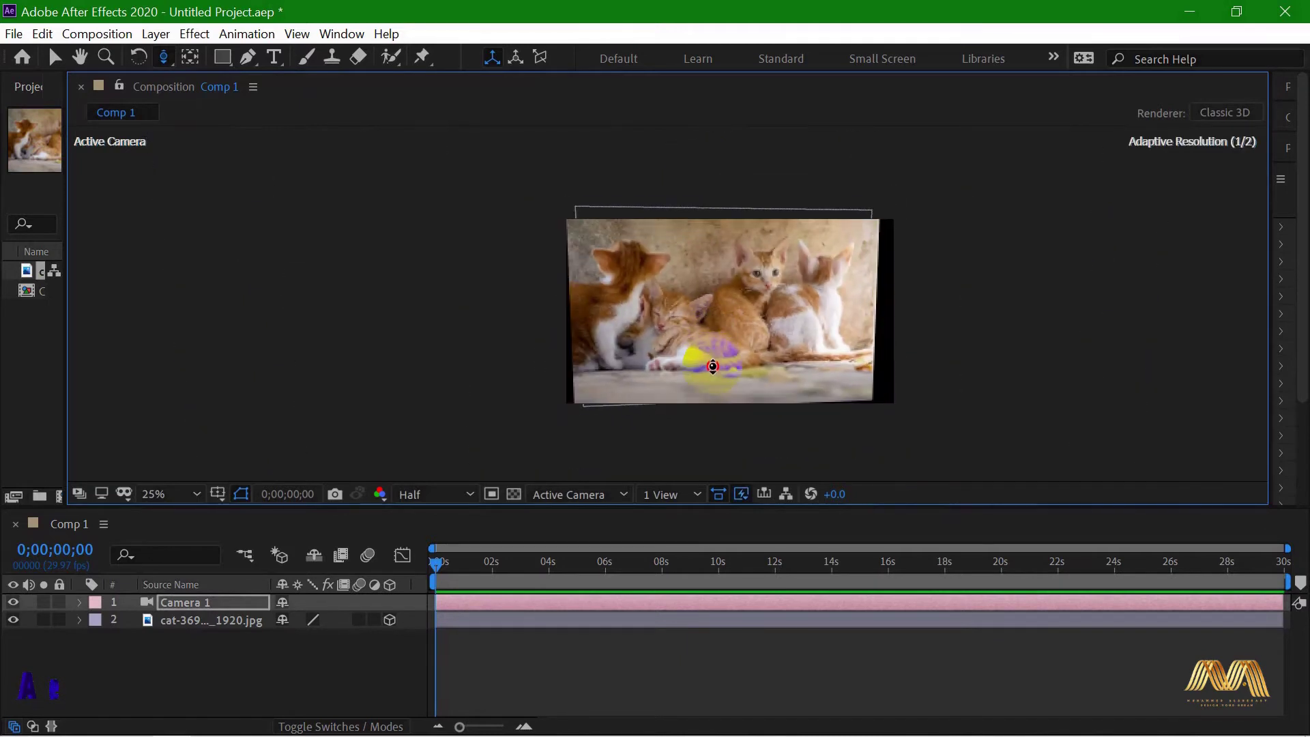
{"action": "left_click", "coordinate": [343, 179]}
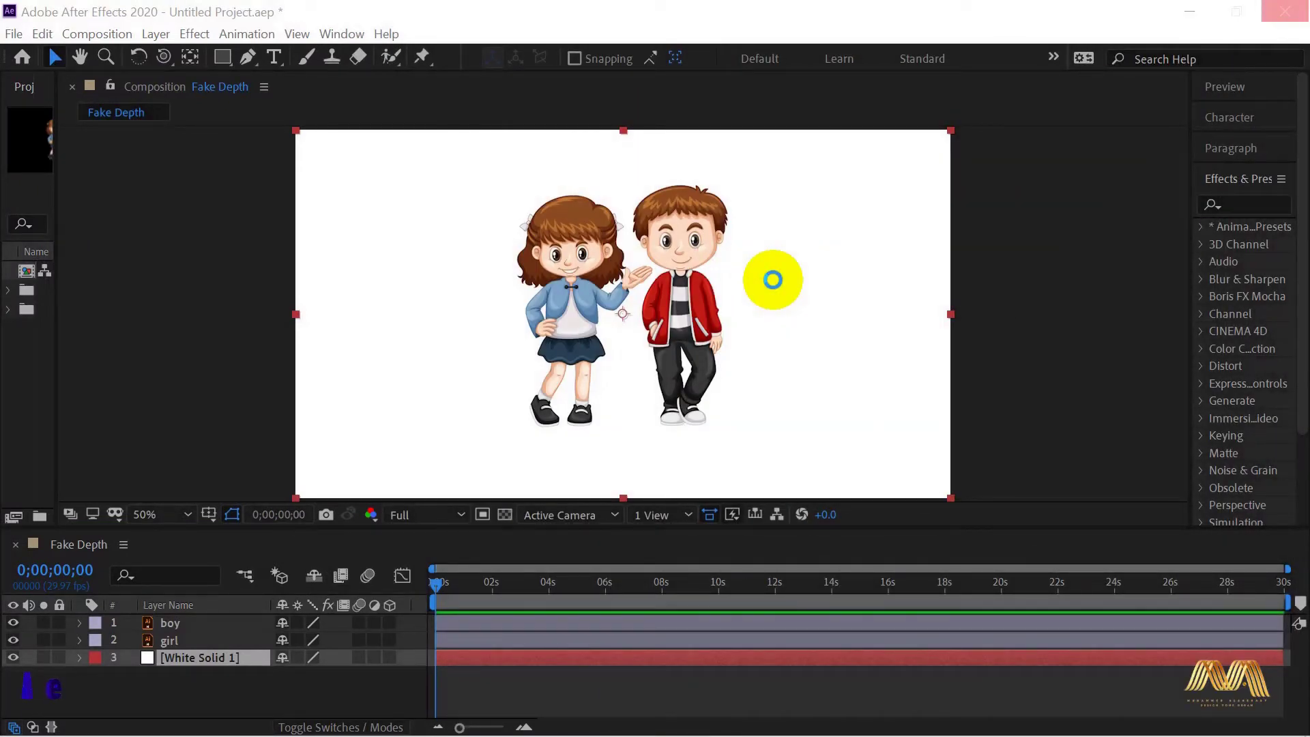
- Make the boy and girl layers of the Fake Depth composition 3D and show it in 2 Views - Horizontal
{"action": "left_click", "coordinate": [772, 279]}
{"action": "left_click", "coordinate": [582, 325]}
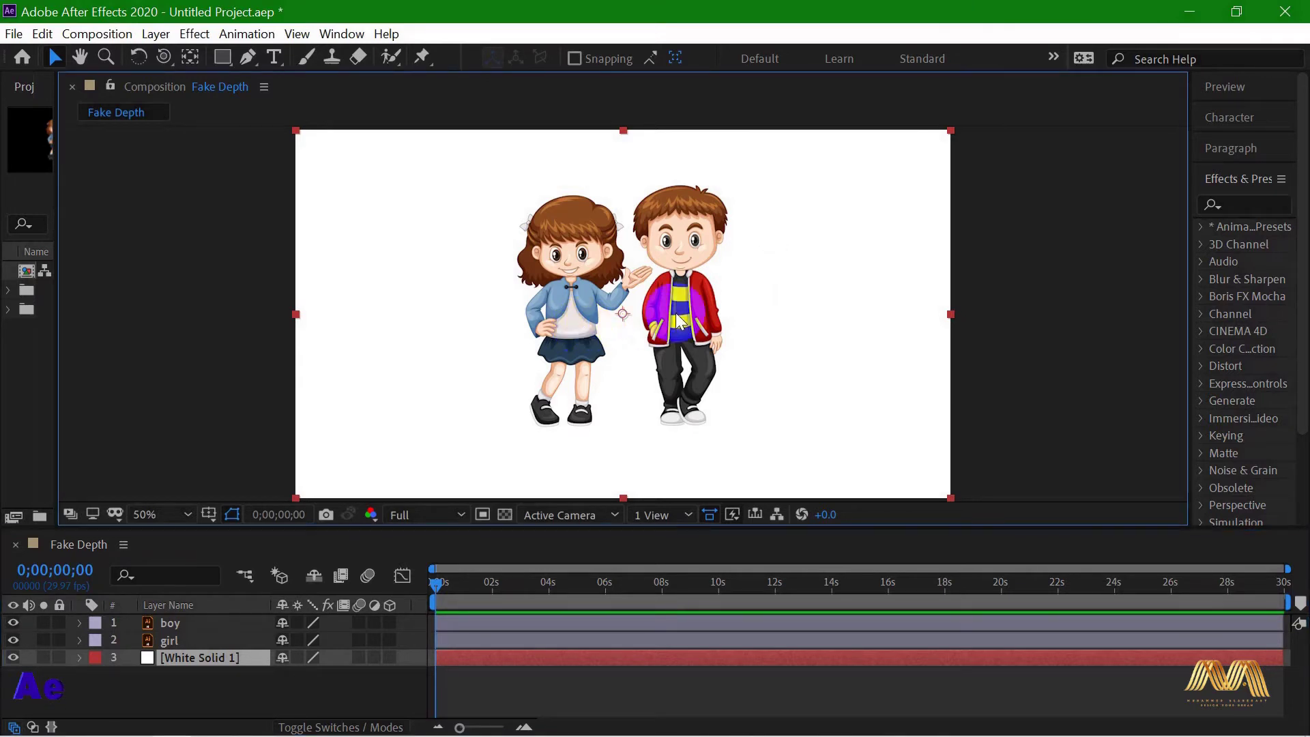
{"action": "left_click", "coordinate": [205, 623]}
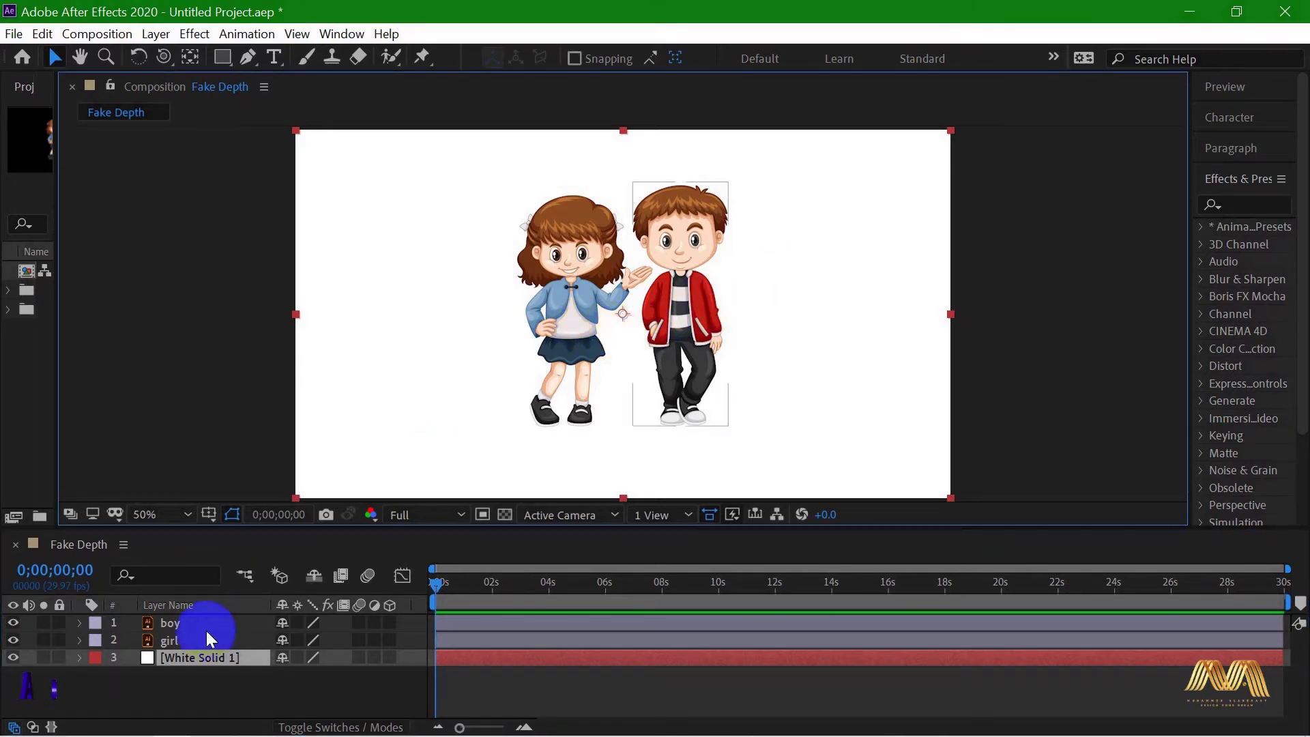
{"action": "left_click", "coordinate": [194, 637]}
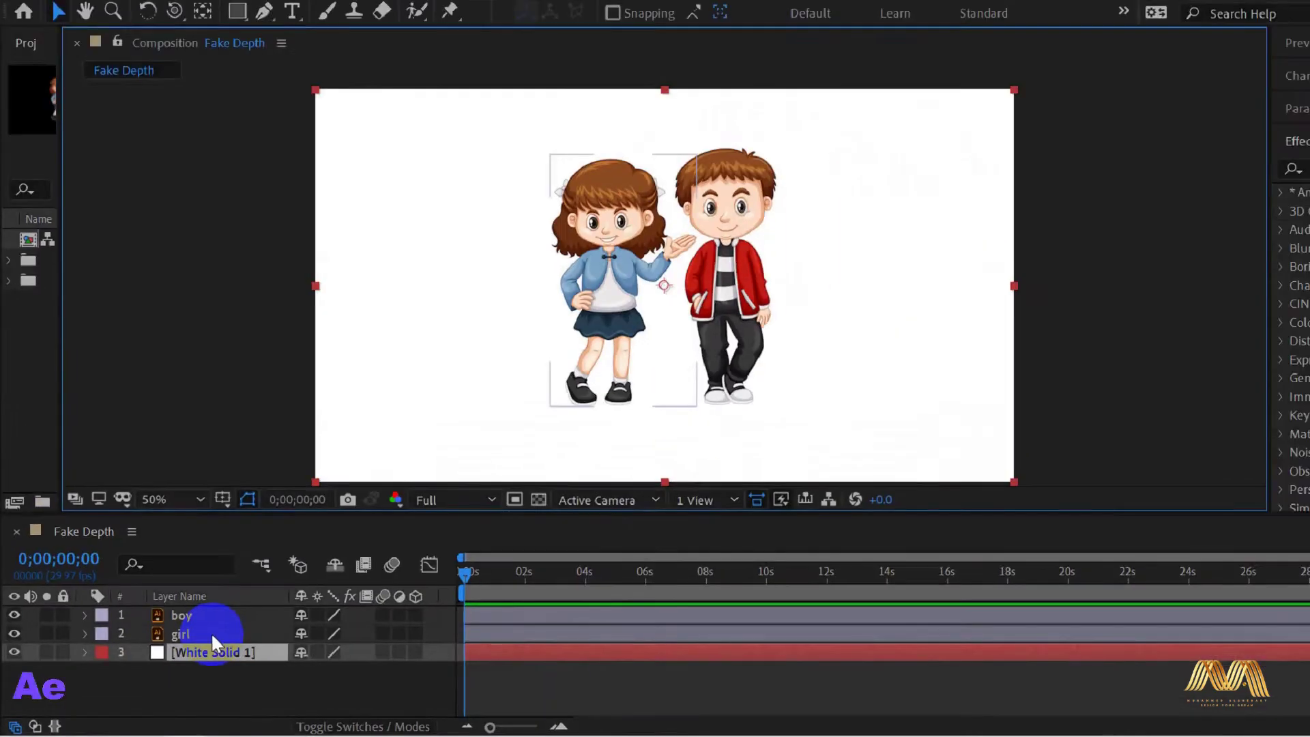
{"action": "left_click", "coordinate": [415, 615]}
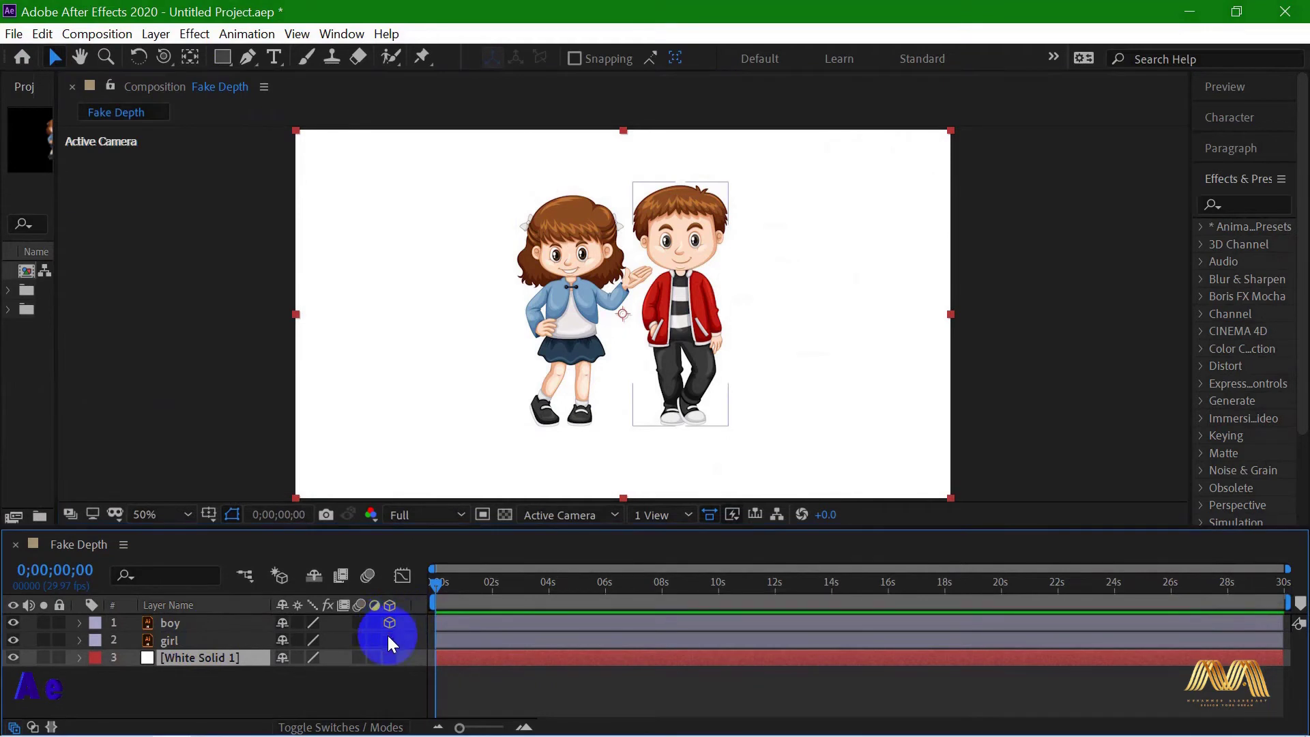
{"action": "left_click", "coordinate": [389, 640]}
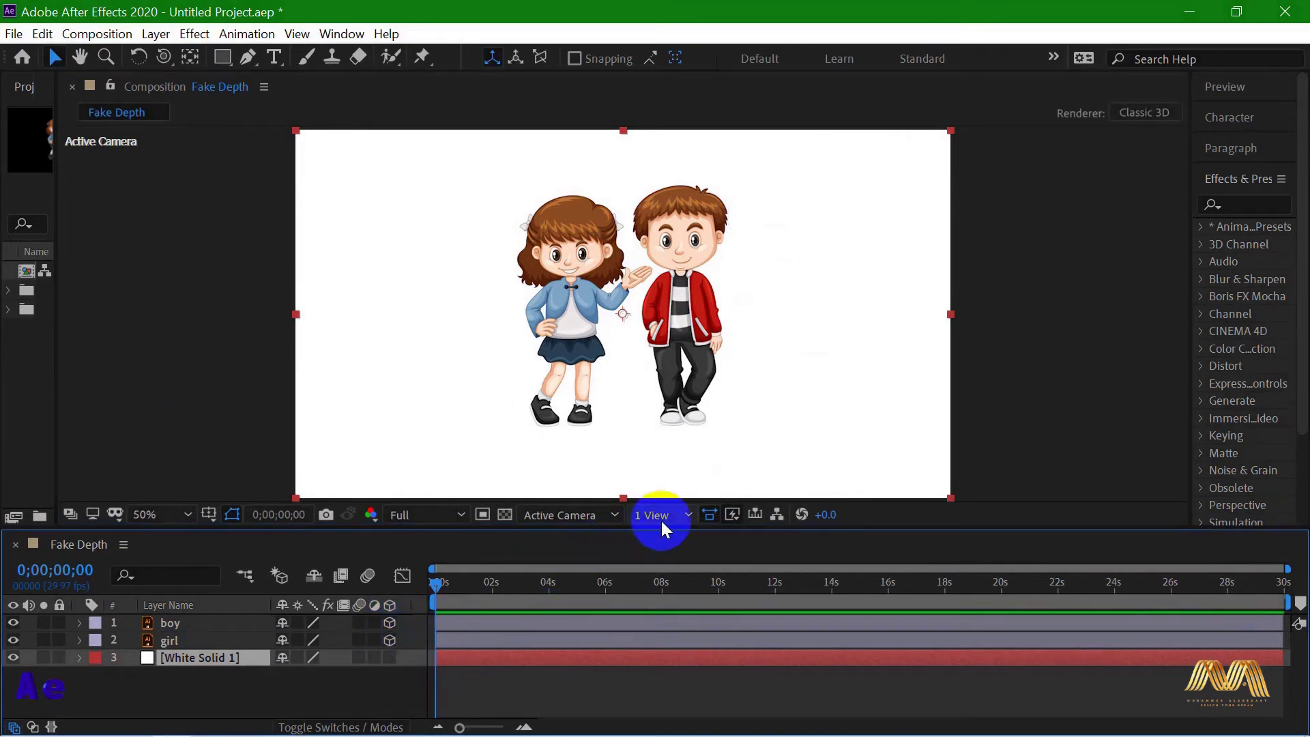
{"action": "left_click", "coordinate": [681, 516]}
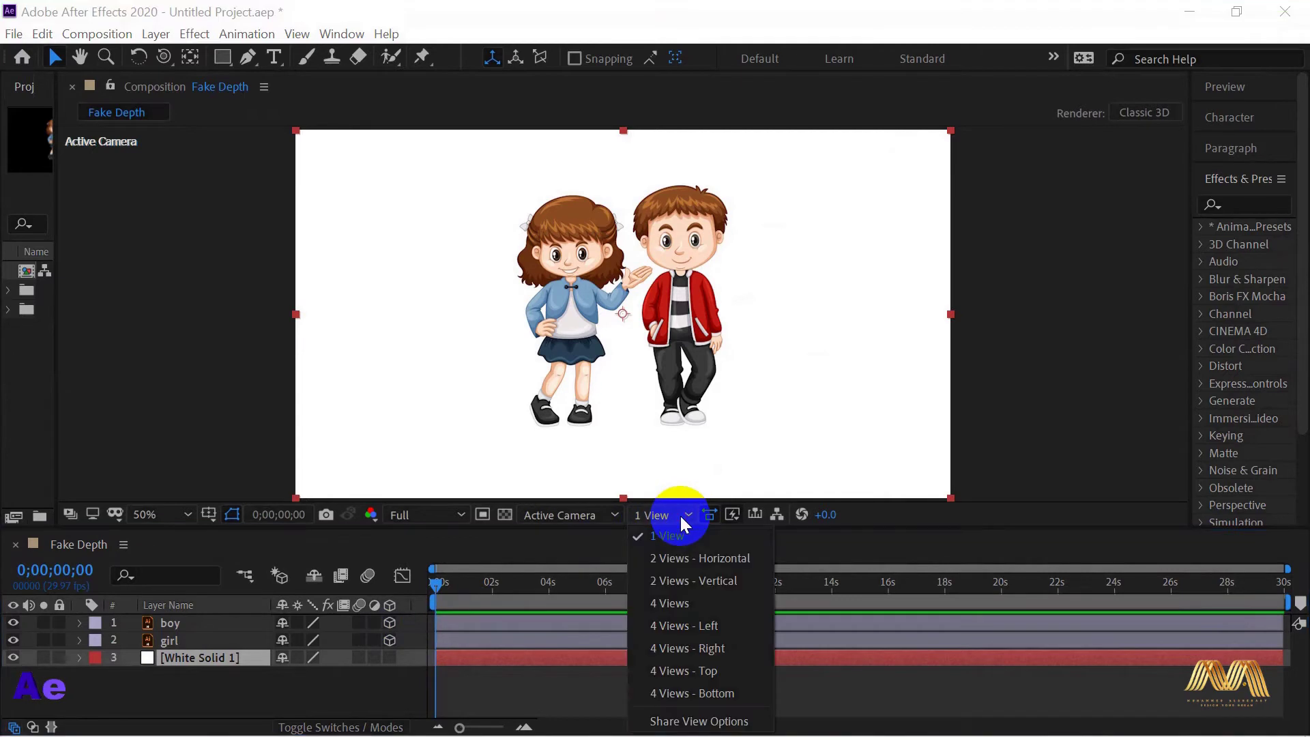
{"action": "left_click", "coordinate": [688, 559]}
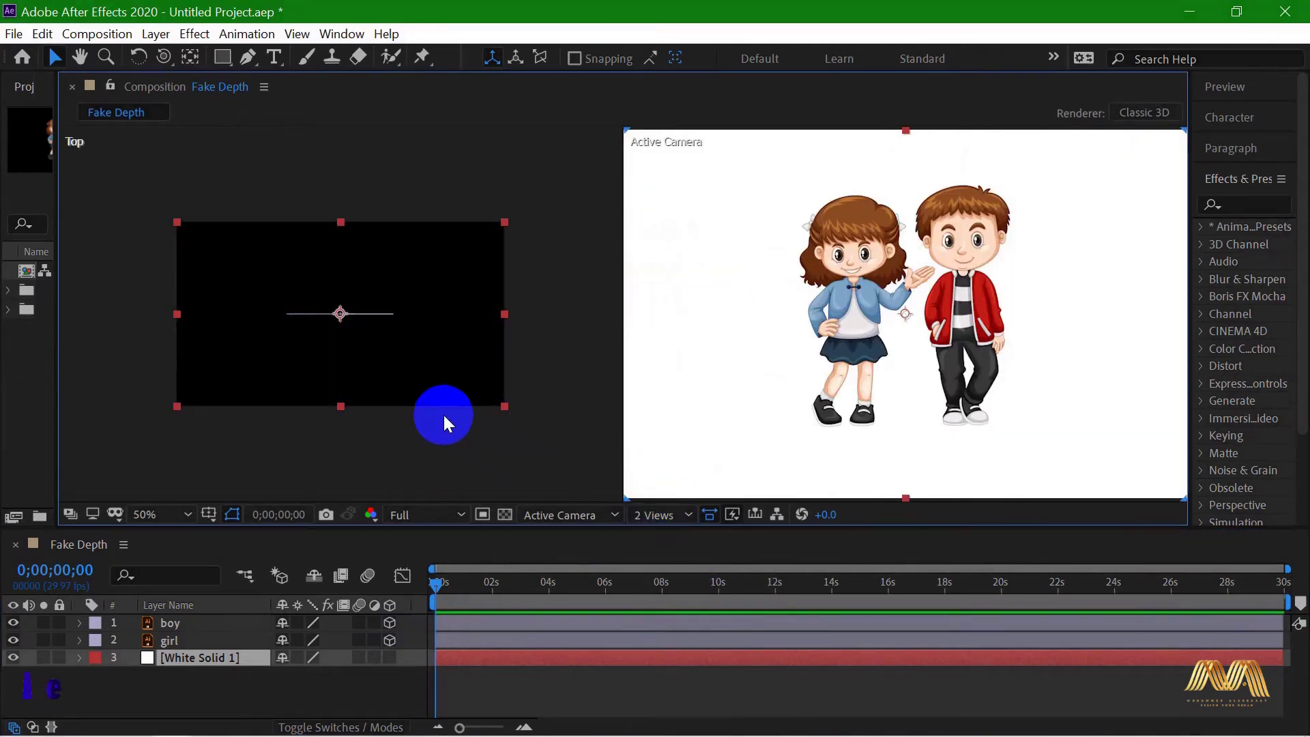
- Add a one-node camera named Camera 1 with the 50mm preset and depth of field enabled
{"action": "left_click", "coordinate": [359, 689]}
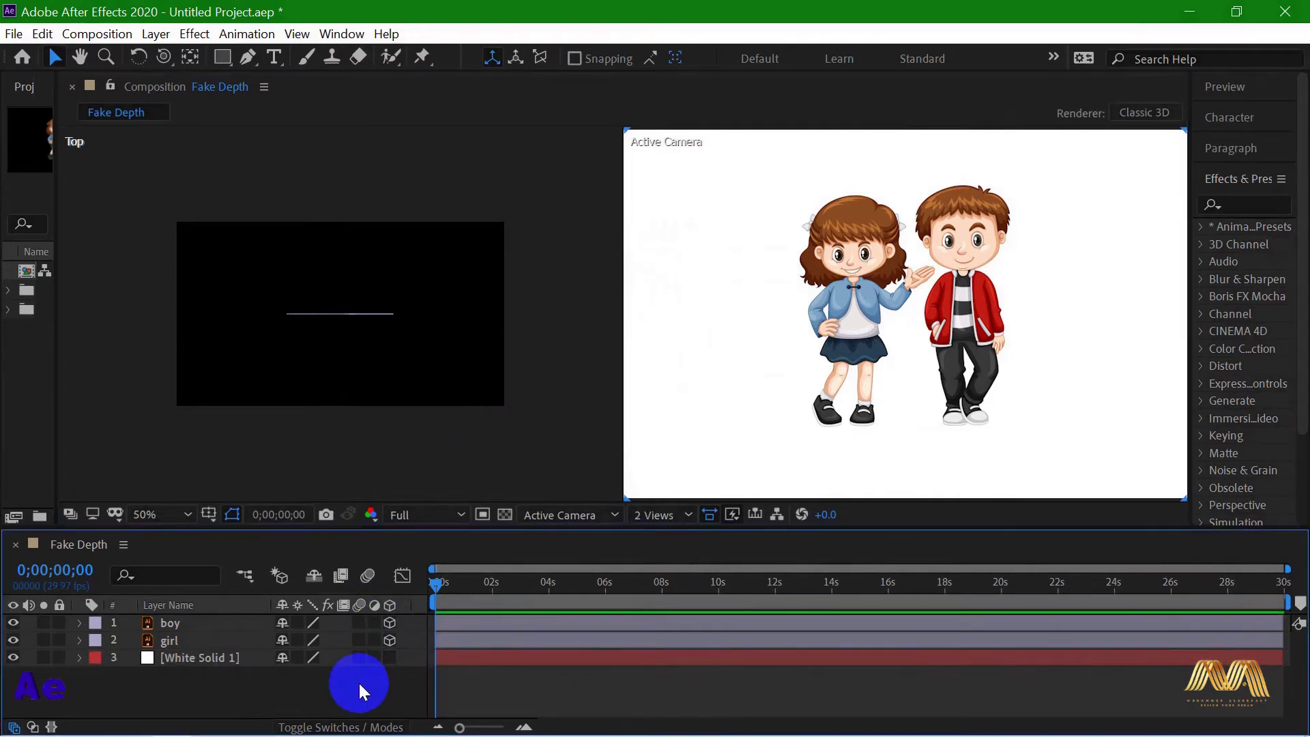
{"action": "key", "text": "ctrl+alt+shift+c"}
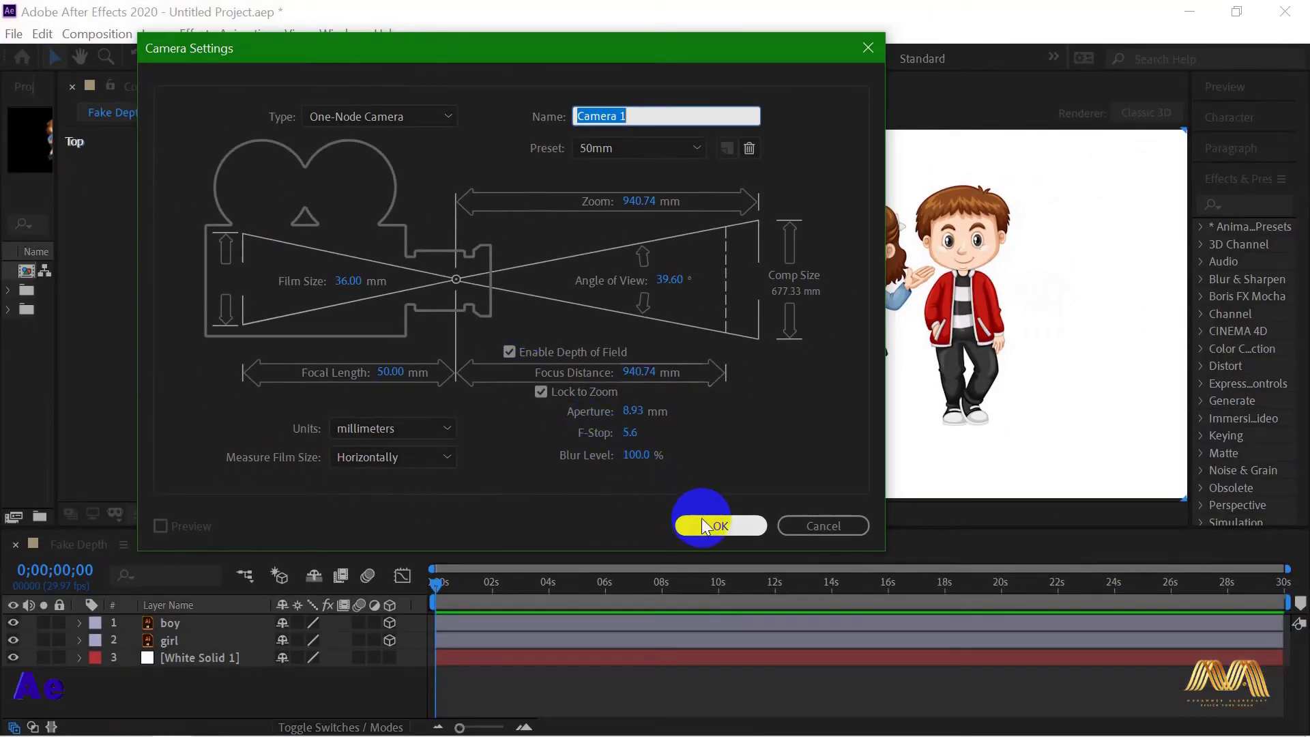
{"action": "left_click", "coordinate": [706, 525]}
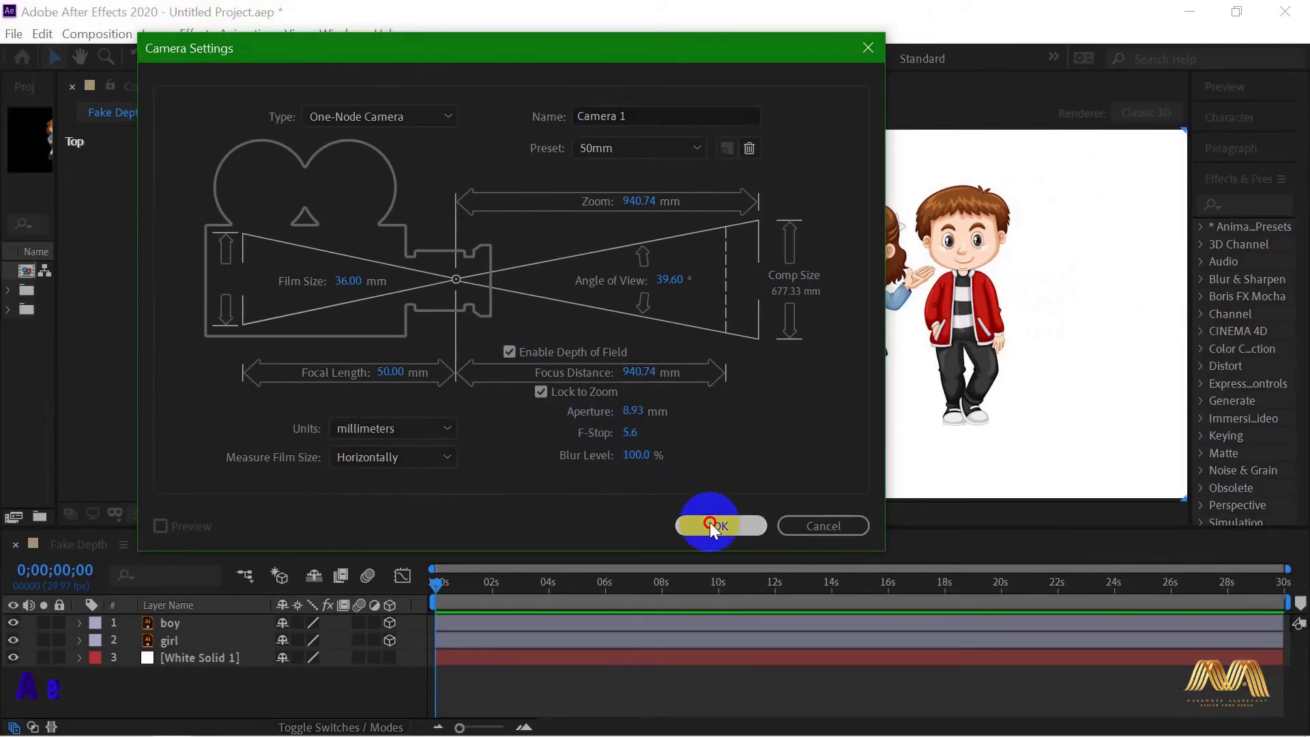
- Move the girl layer forward along Z toward the camera in the Top view and shift it sideways away from the boy
{"action": "left_click", "coordinate": [171, 641]}
{"action": "left_click", "coordinate": [155, 657]}
{"action": "left_click", "coordinate": [167, 657]}
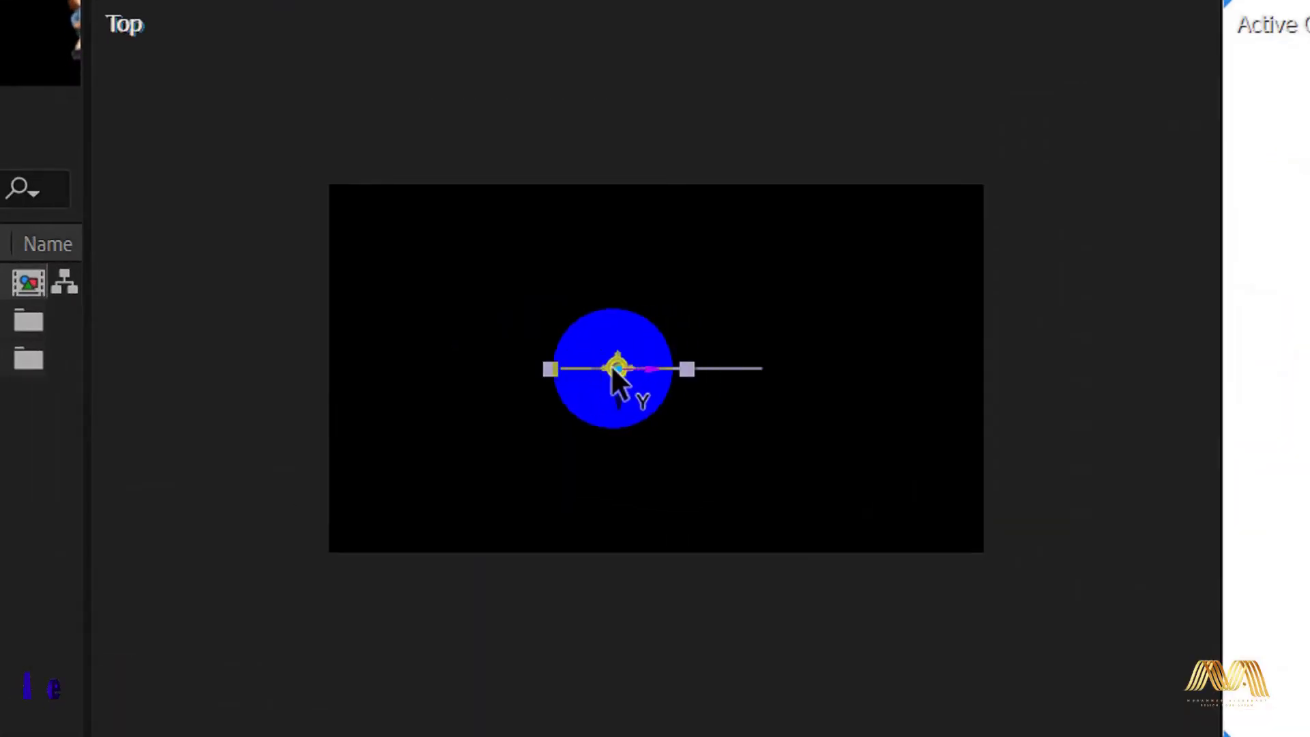
{"action": "left_click_drag", "start_coordinate": [611, 364], "coordinate": [616, 386]}
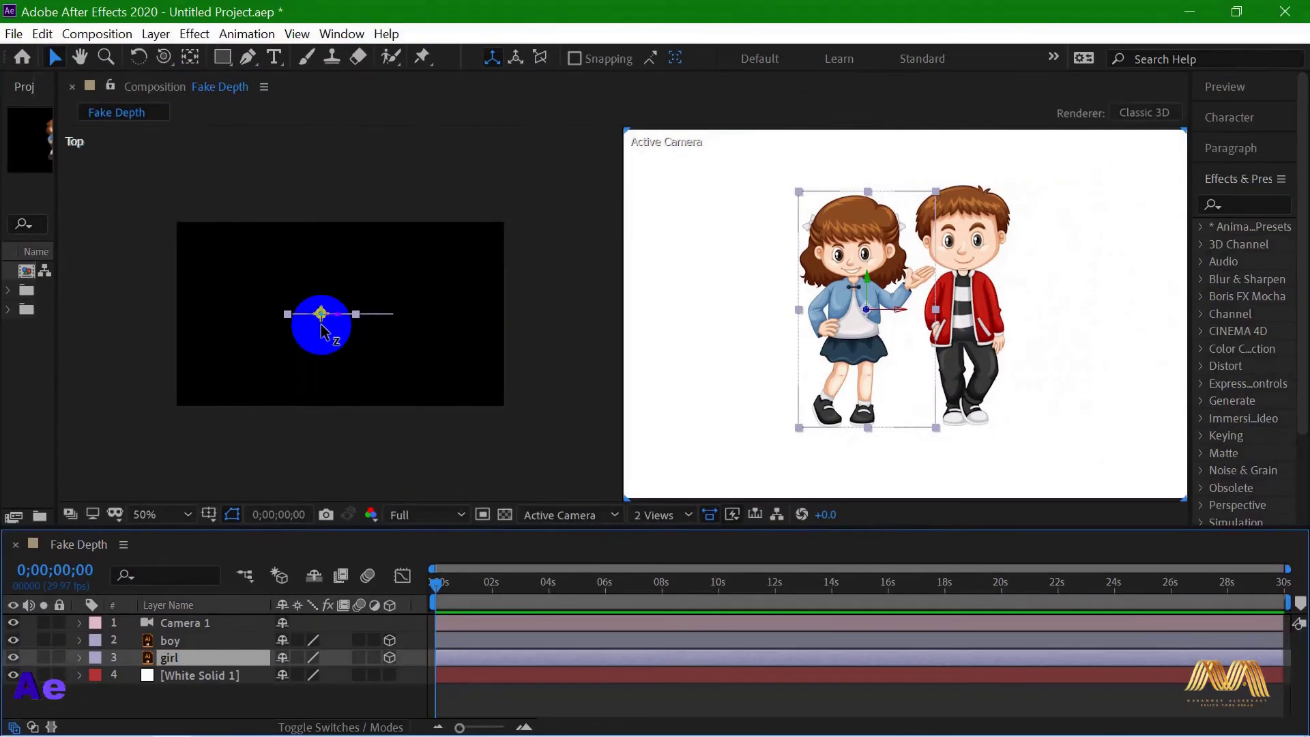
{"action": "left_click_drag", "start_coordinate": [320, 329], "coordinate": [341, 386]}
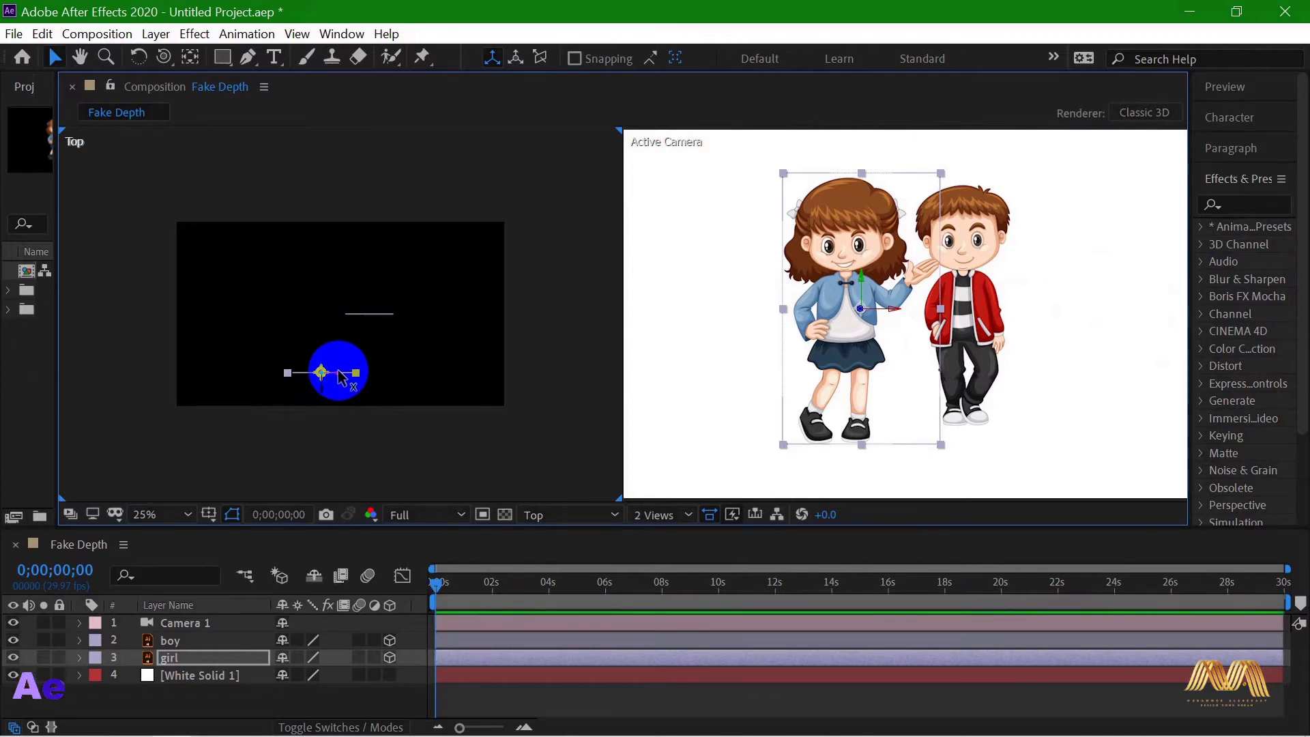
{"action": "left_click_drag", "start_coordinate": [339, 374], "coordinate": [329, 374]}
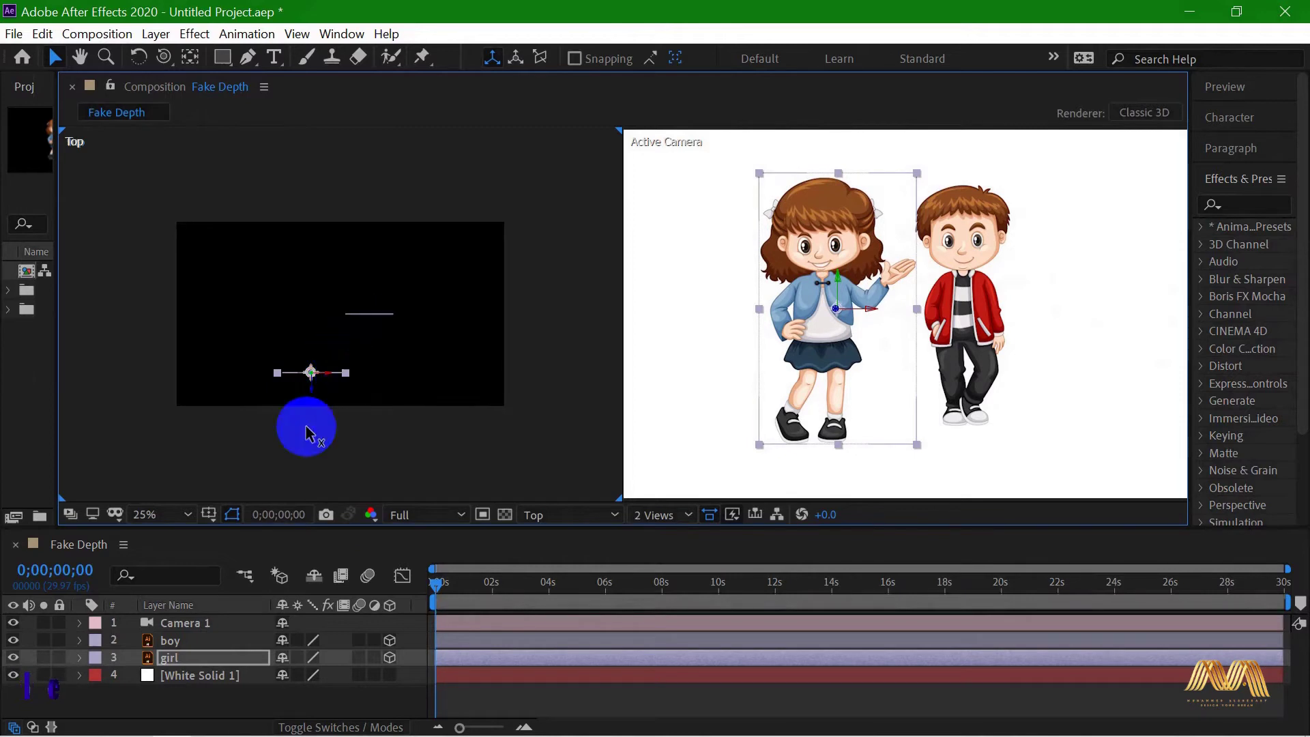
- Move the boy layer back along Z, away from the camera, in the Top view and shift it slightly toward the girl
{"action": "left_click", "coordinate": [194, 642]}
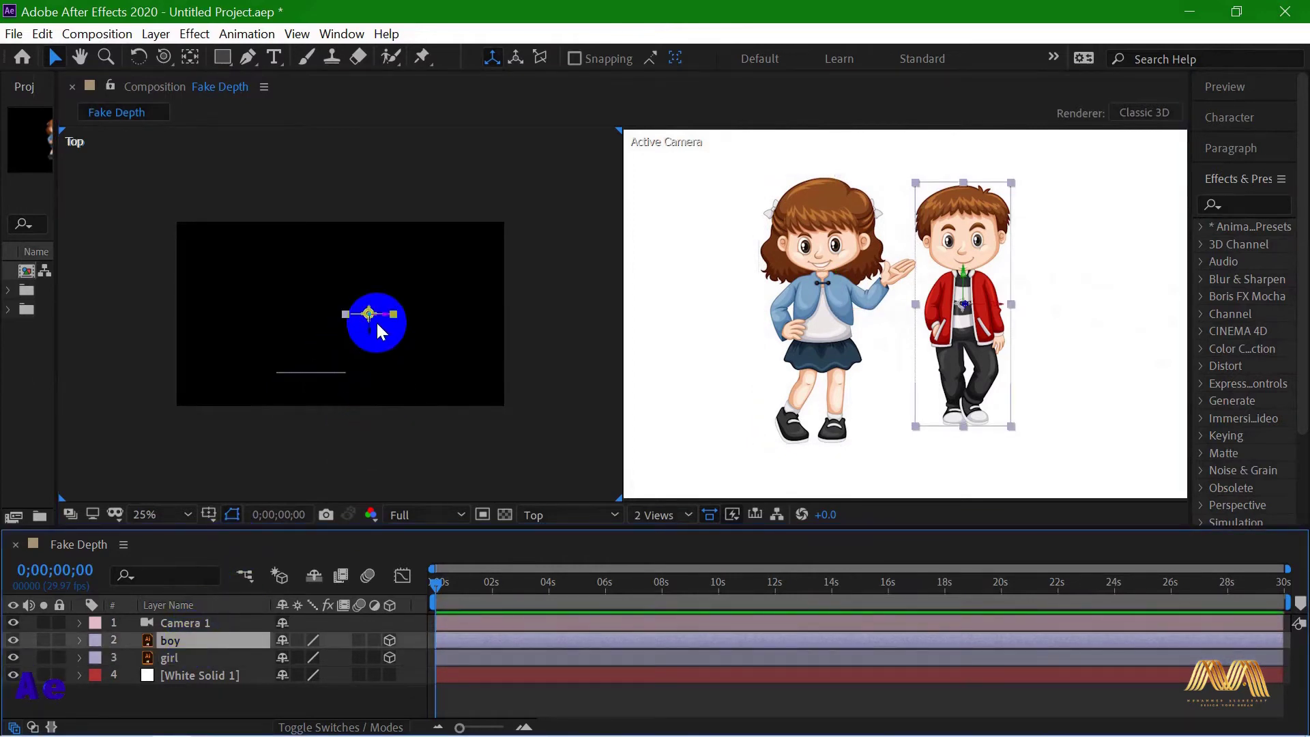
{"action": "left_click_drag", "start_coordinate": [374, 323], "coordinate": [377, 272]}
{"action": "left_click_drag", "start_coordinate": [377, 271], "coordinate": [379, 271]}
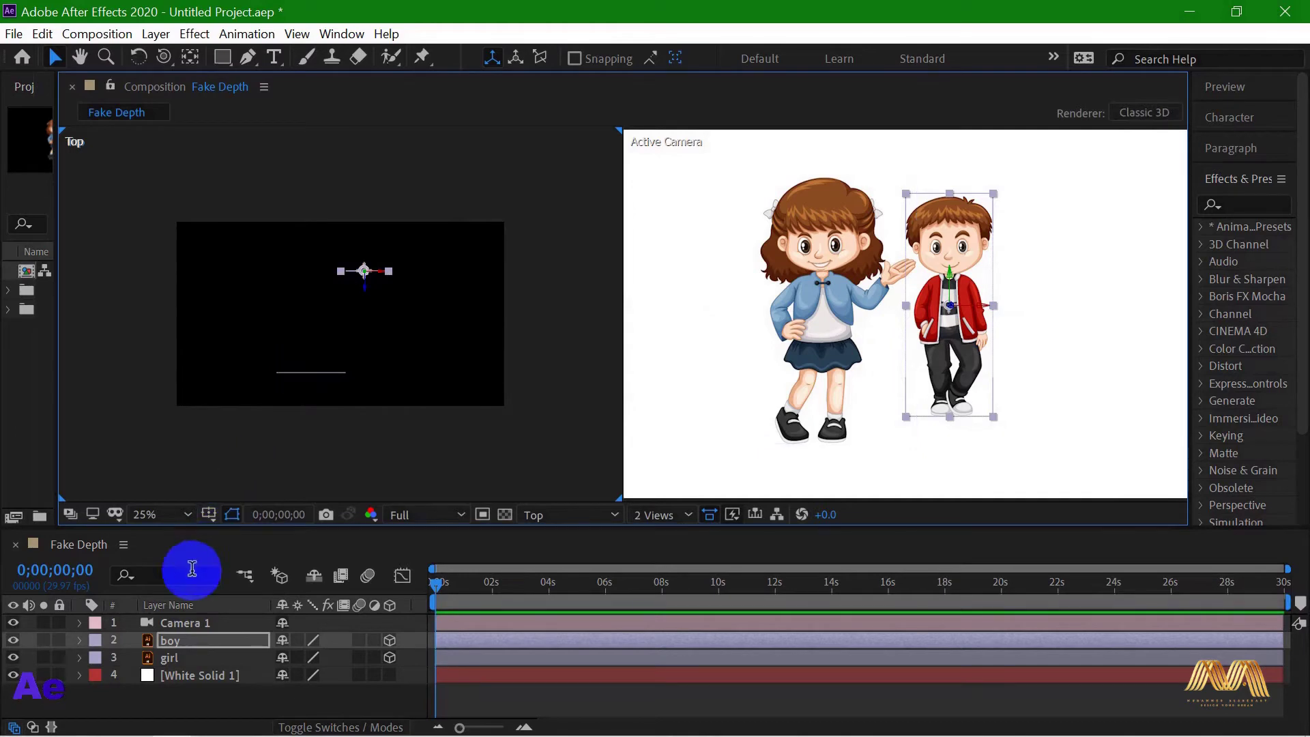
- Expand Camera 1's Camera Options and toggle Depth of Field, leaving it on
{"action": "left_click", "coordinate": [174, 623]}
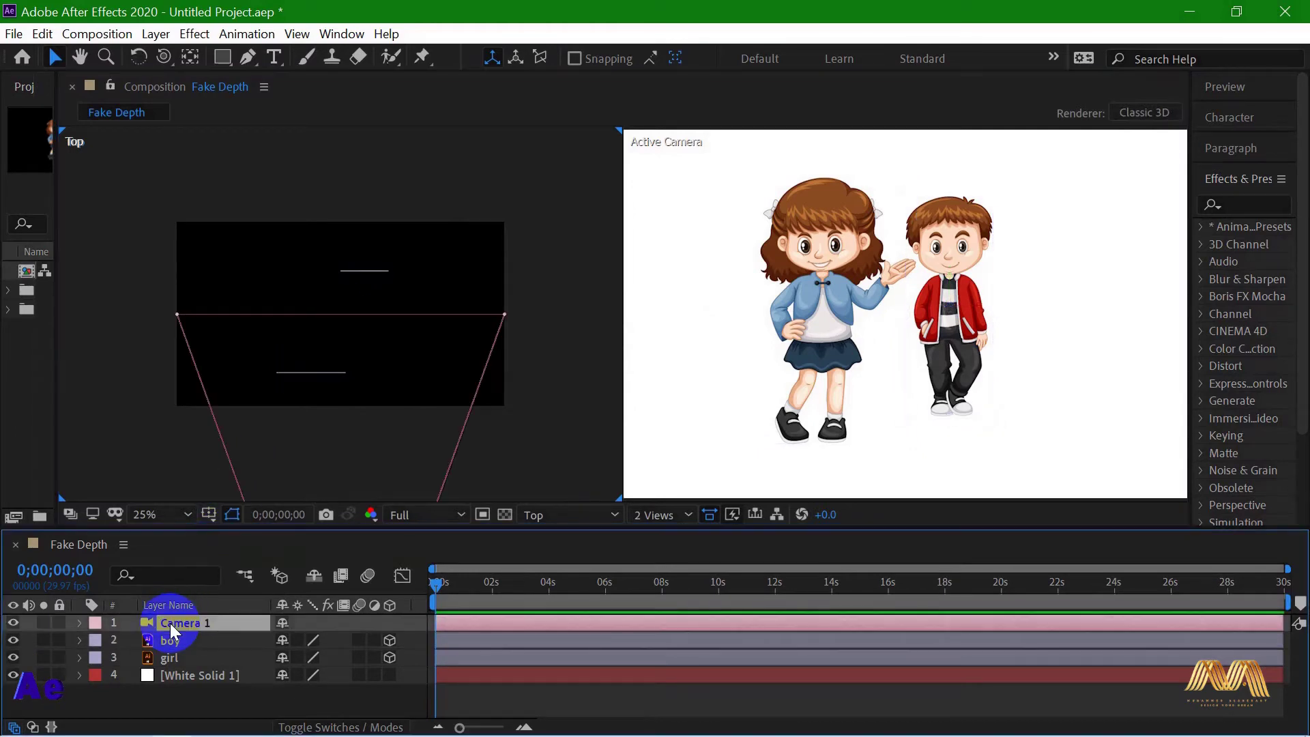
{"action": "left_click", "coordinate": [79, 622]}
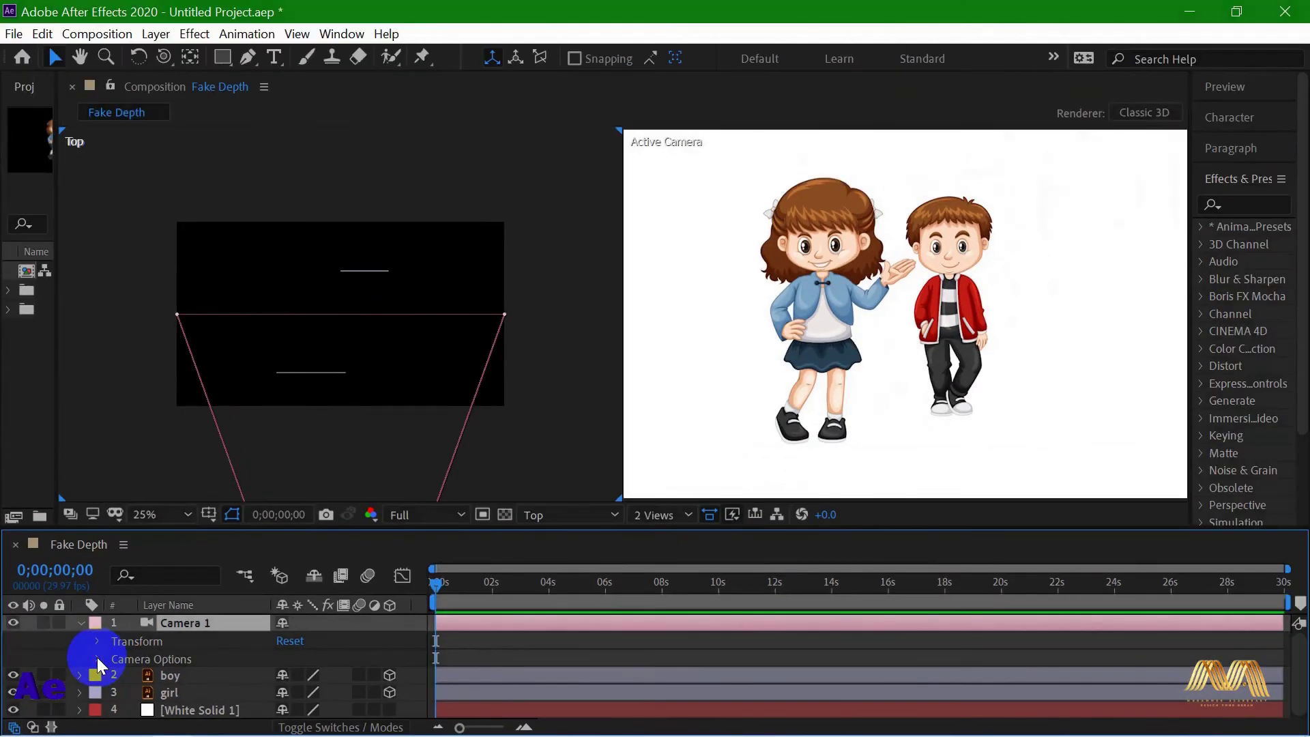
{"action": "left_click", "coordinate": [97, 658]}
{"action": "left_click", "coordinate": [162, 660]}
{"action": "left_click", "coordinate": [284, 657]}
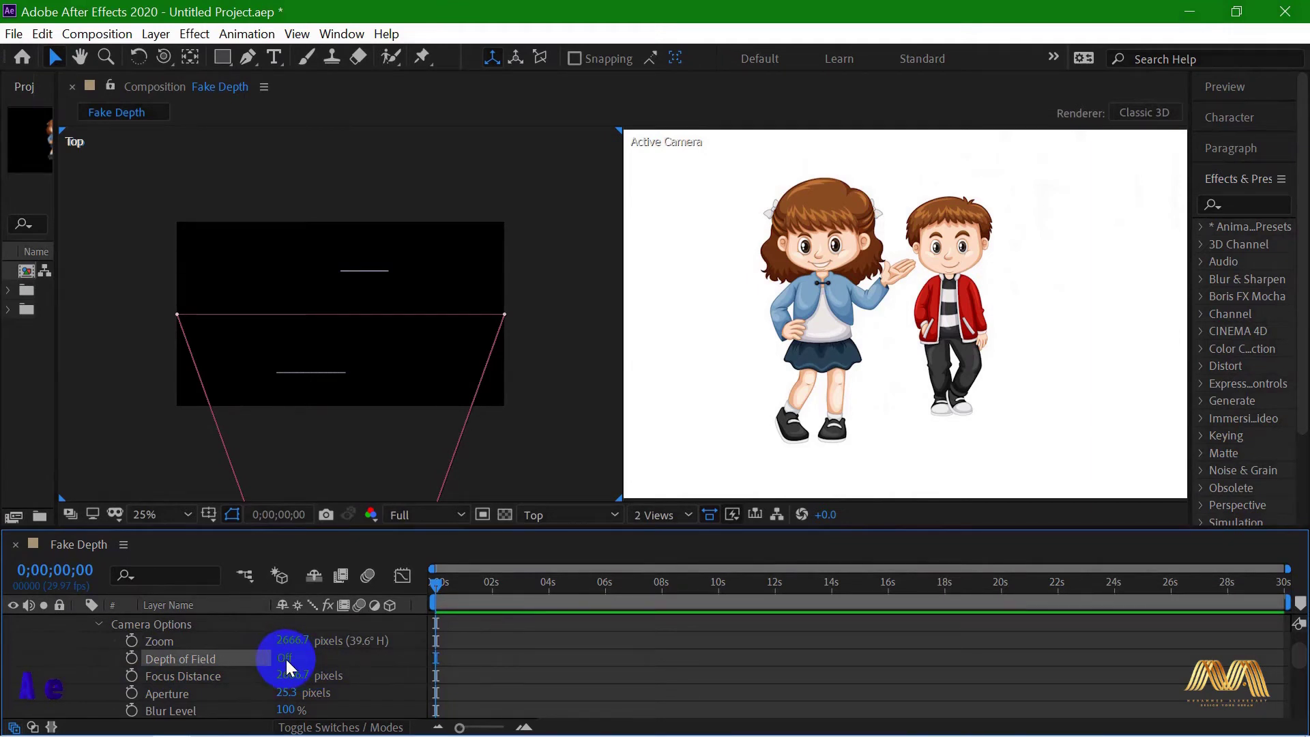
{"action": "left_click", "coordinate": [278, 659]}
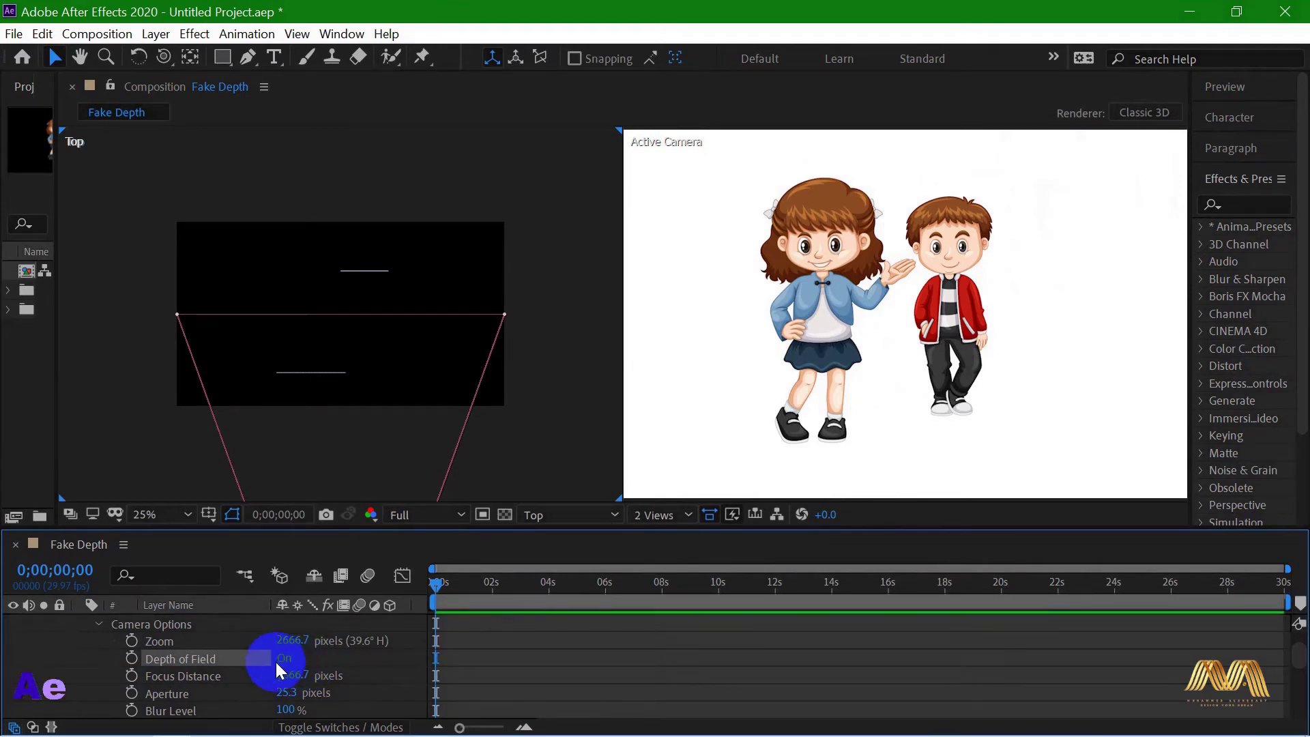
- Review the depth of field option in Camera 1's Camera Settings and accept the settings
{"action": "scroll", "coordinate": [276, 662], "scroll_direction": "up", "scroll_amount": 1}
{"action": "left_click", "coordinate": [239, 624]}
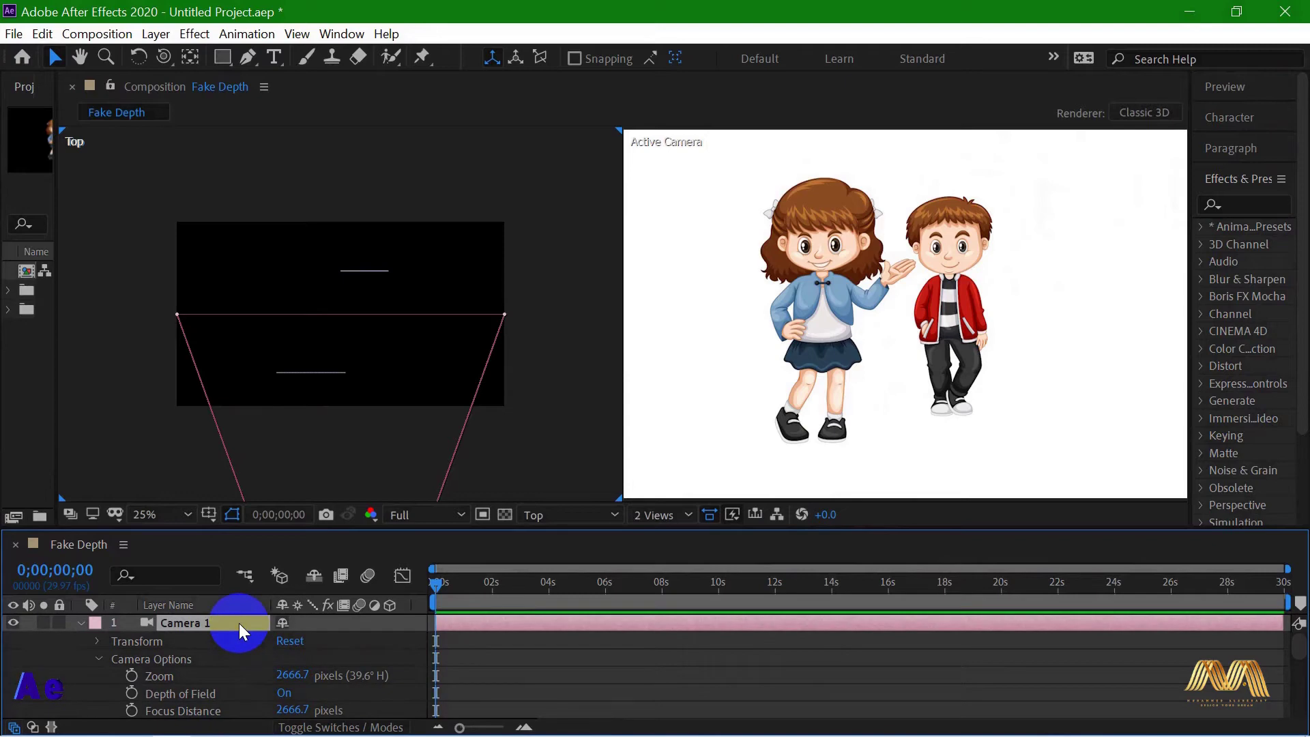
{"action": "double_click", "coordinate": [239, 623]}
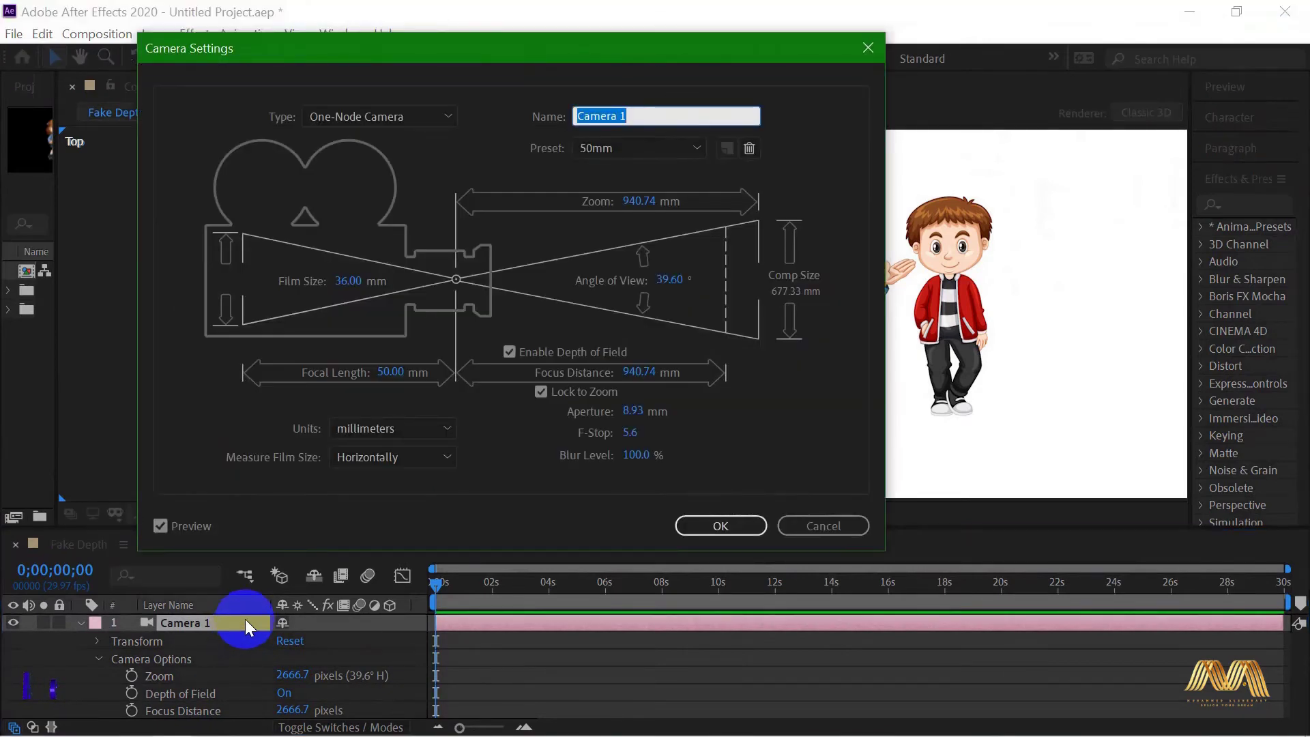
{"action": "left_click", "coordinate": [723, 525]}
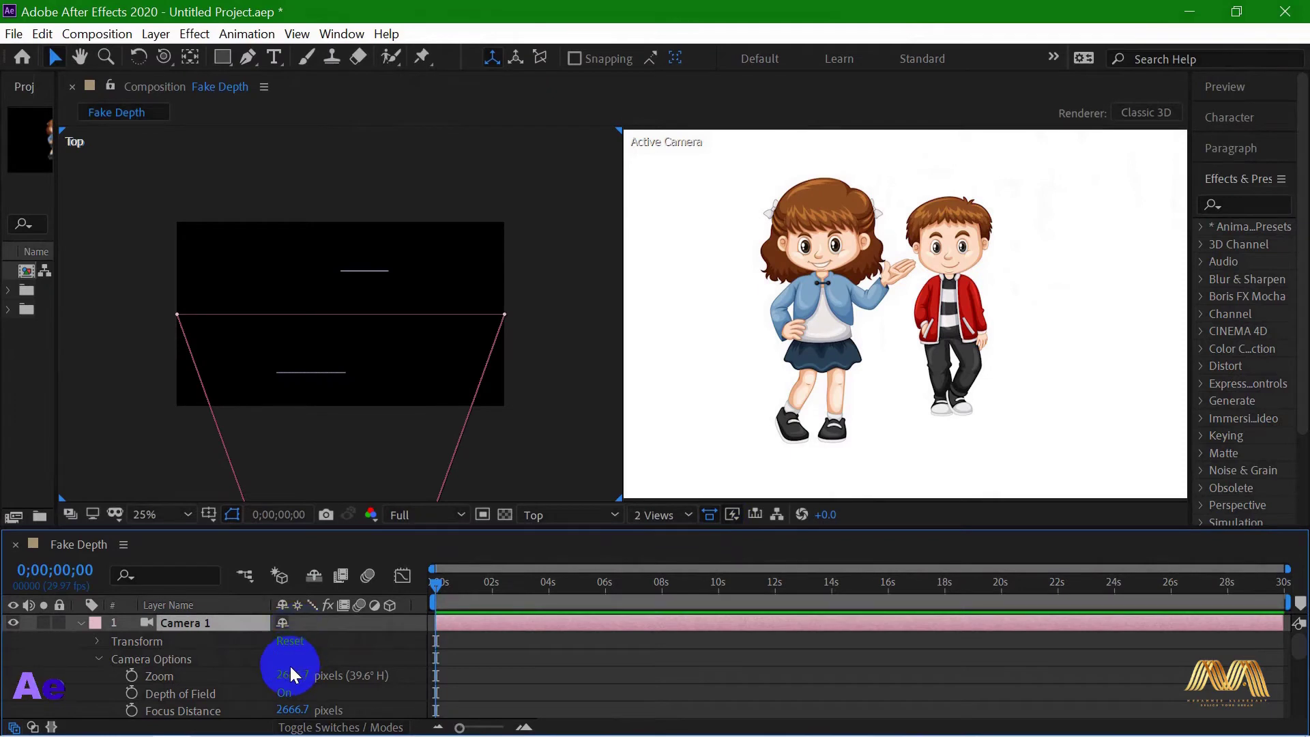
- Set Camera 1's Focus Distance to 2328.7 pixels so the focus plane lies on the girl layer in the Top view
{"action": "scroll", "coordinate": [285, 667], "scroll_direction": "down", "scroll_amount": 1}
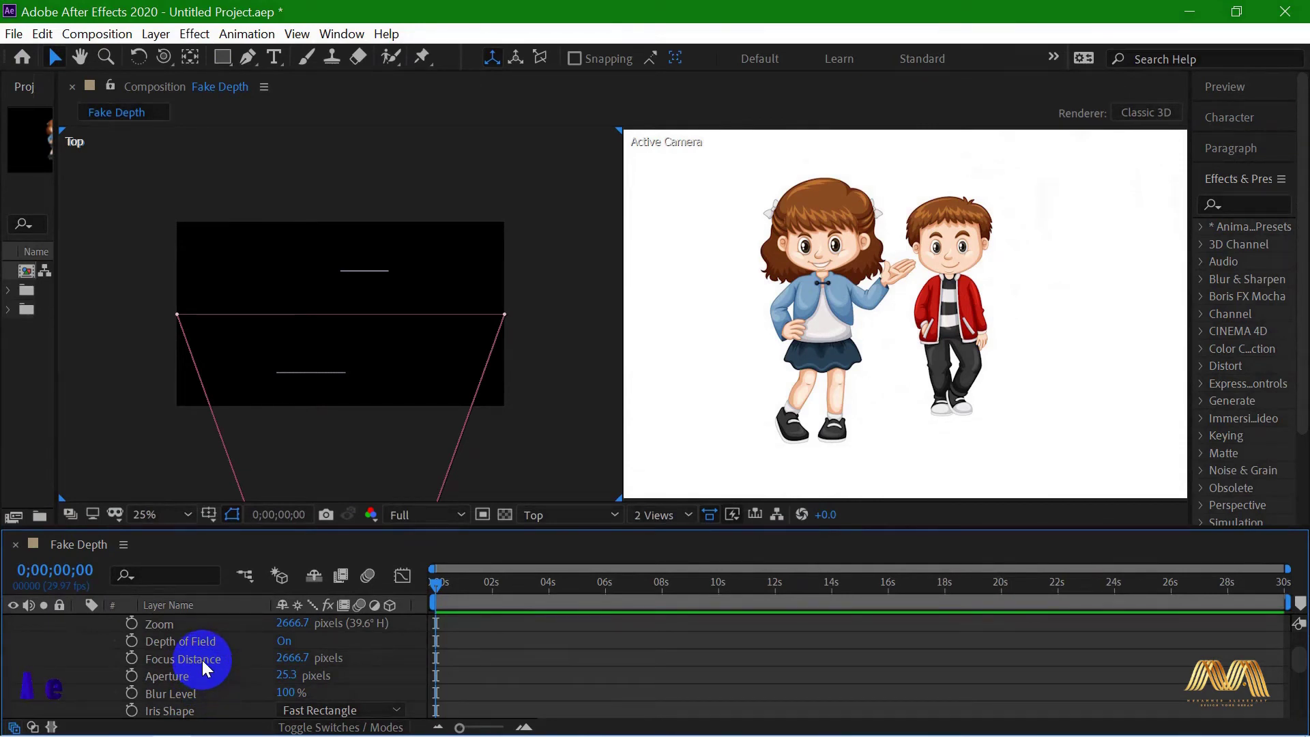
{"action": "left_click", "coordinate": [825, 344]}
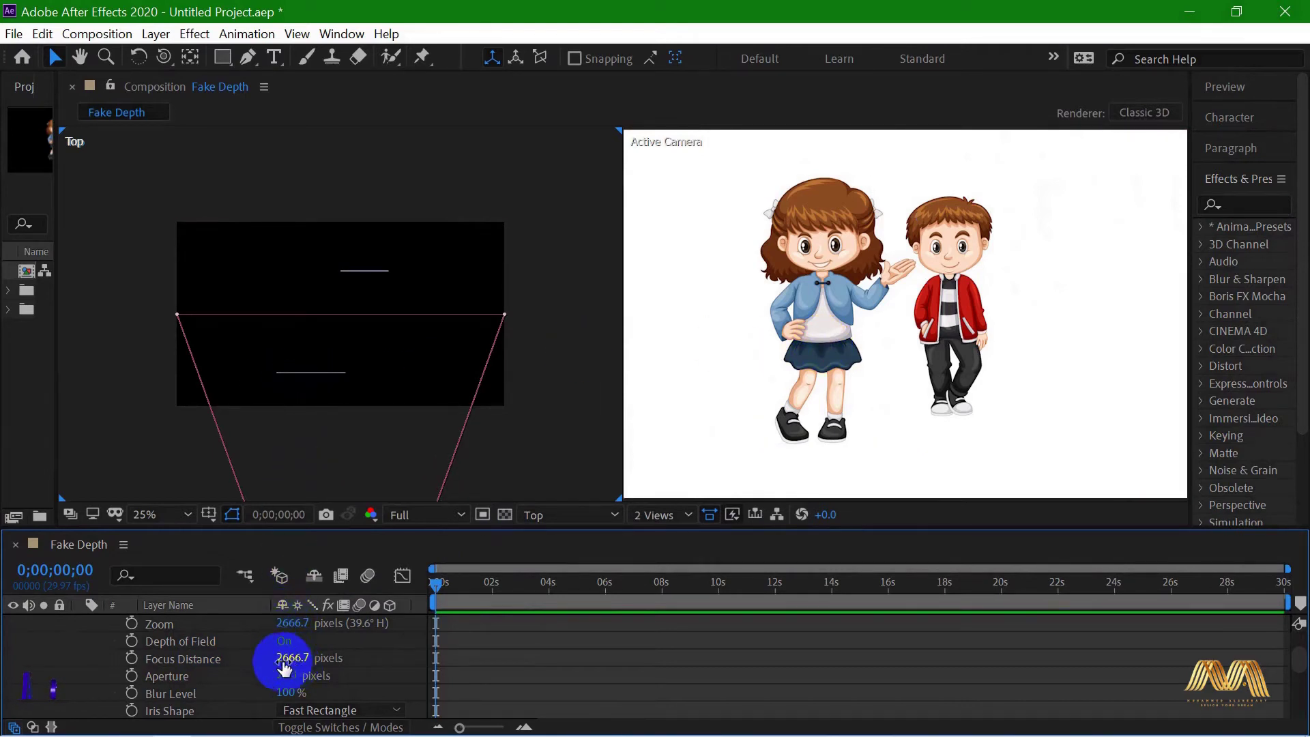
{"action": "left_click_drag", "start_coordinate": [293, 659], "coordinate": [138, 648]}
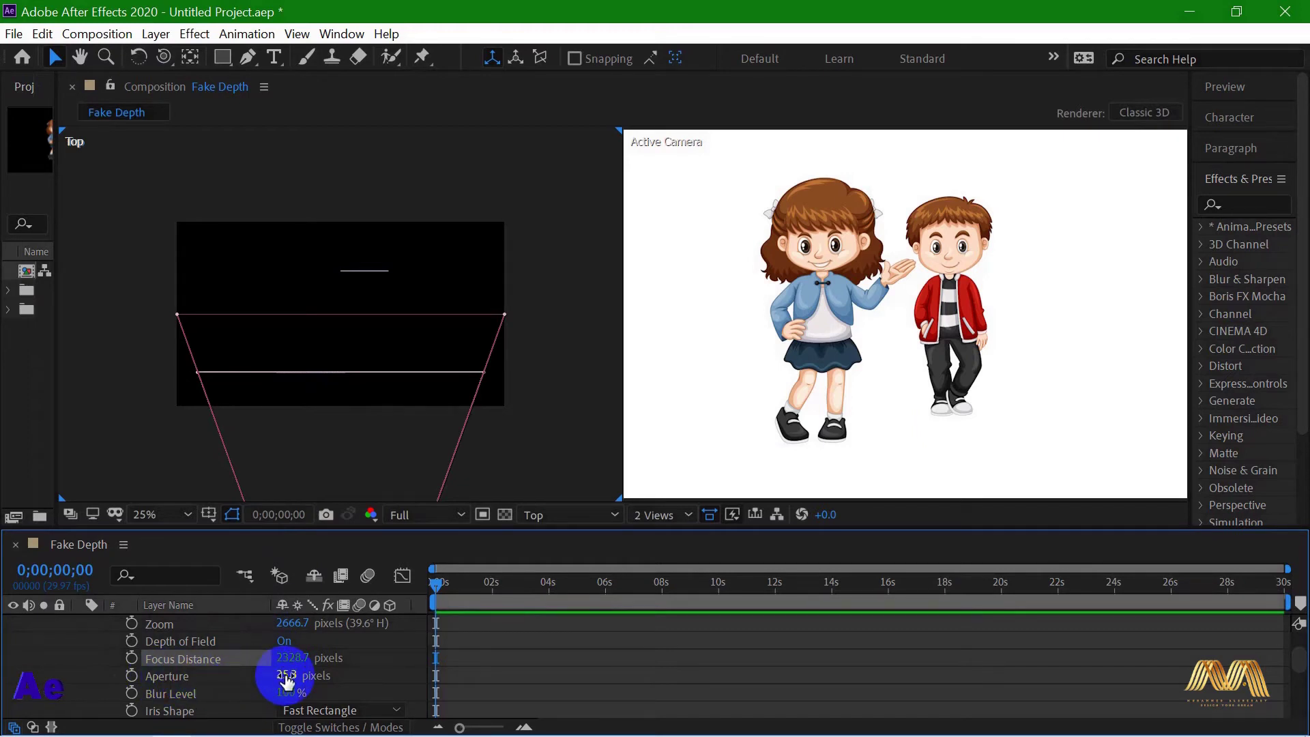
- Increase Camera 1's Aperture to 406.3 pixels to blur the boy behind the girl
{"action": "left_click_drag", "start_coordinate": [286, 678], "coordinate": [554, 673]}
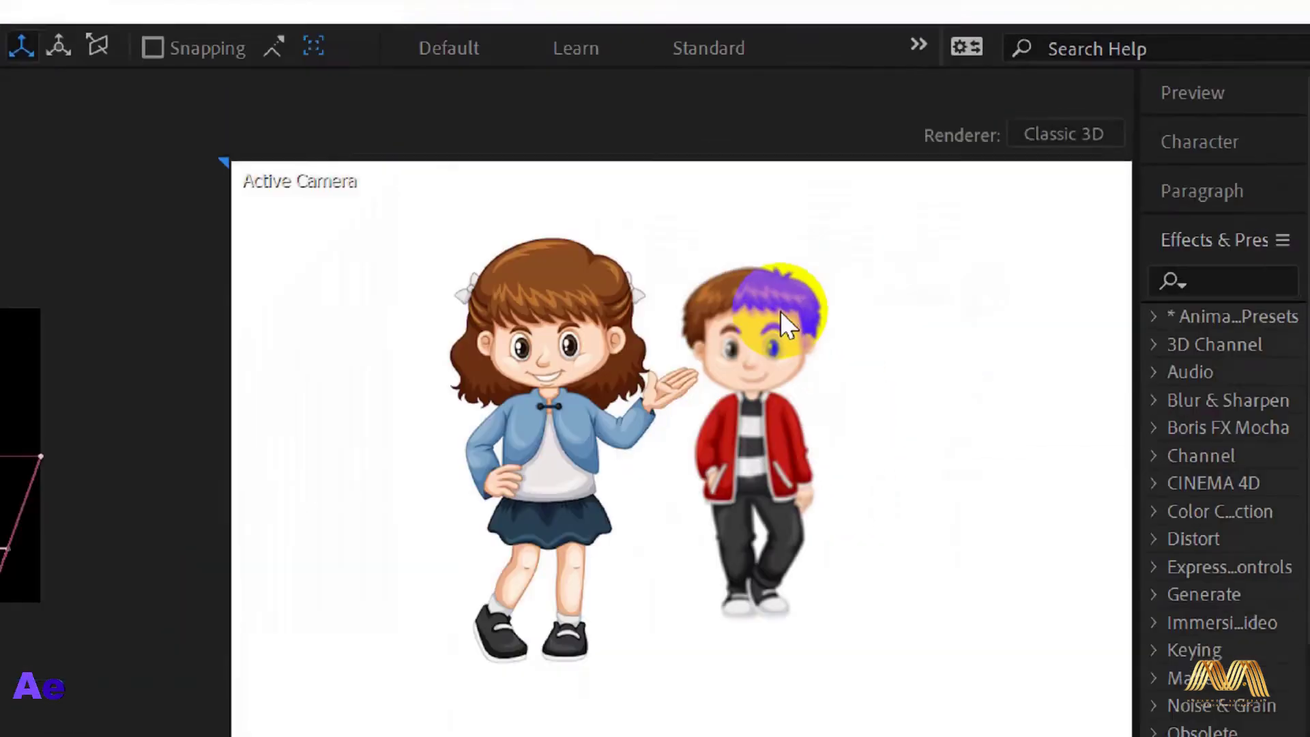
{"action": "left_click", "coordinate": [961, 298]}
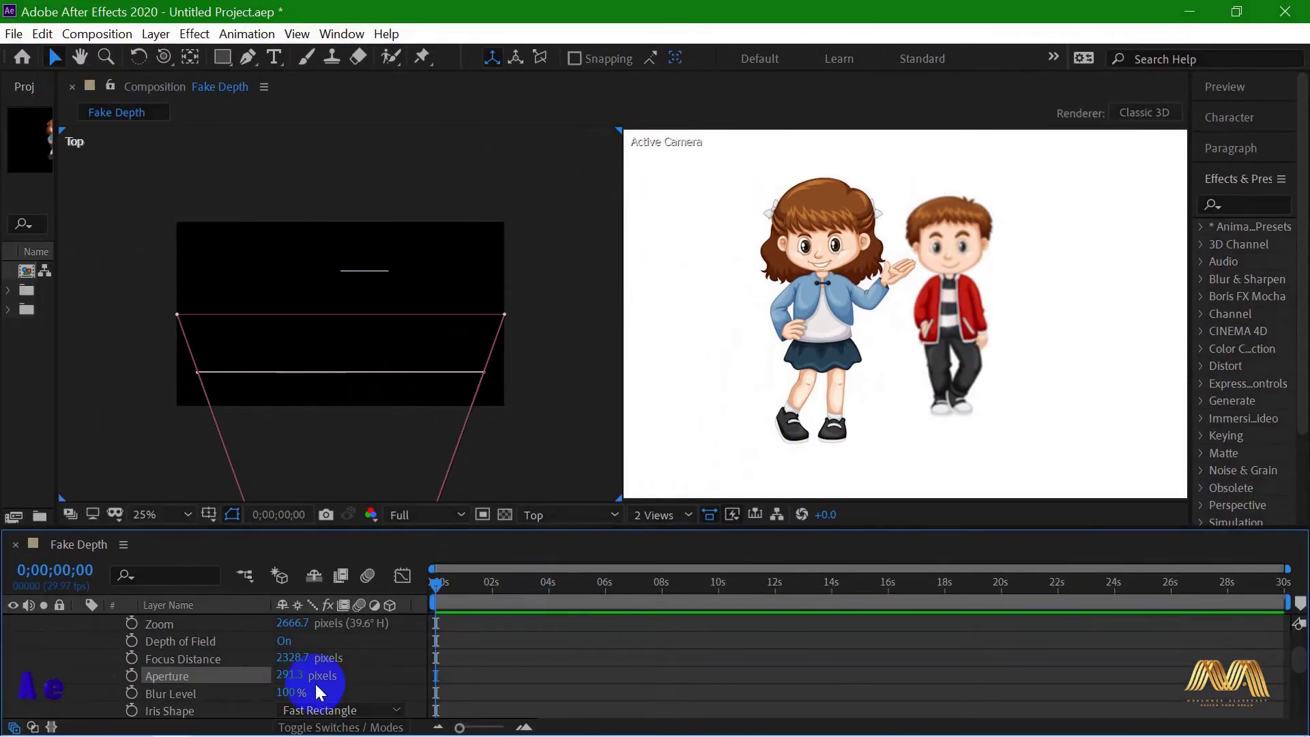
{"action": "left_click_drag", "start_coordinate": [315, 683], "coordinate": [149, 665]}
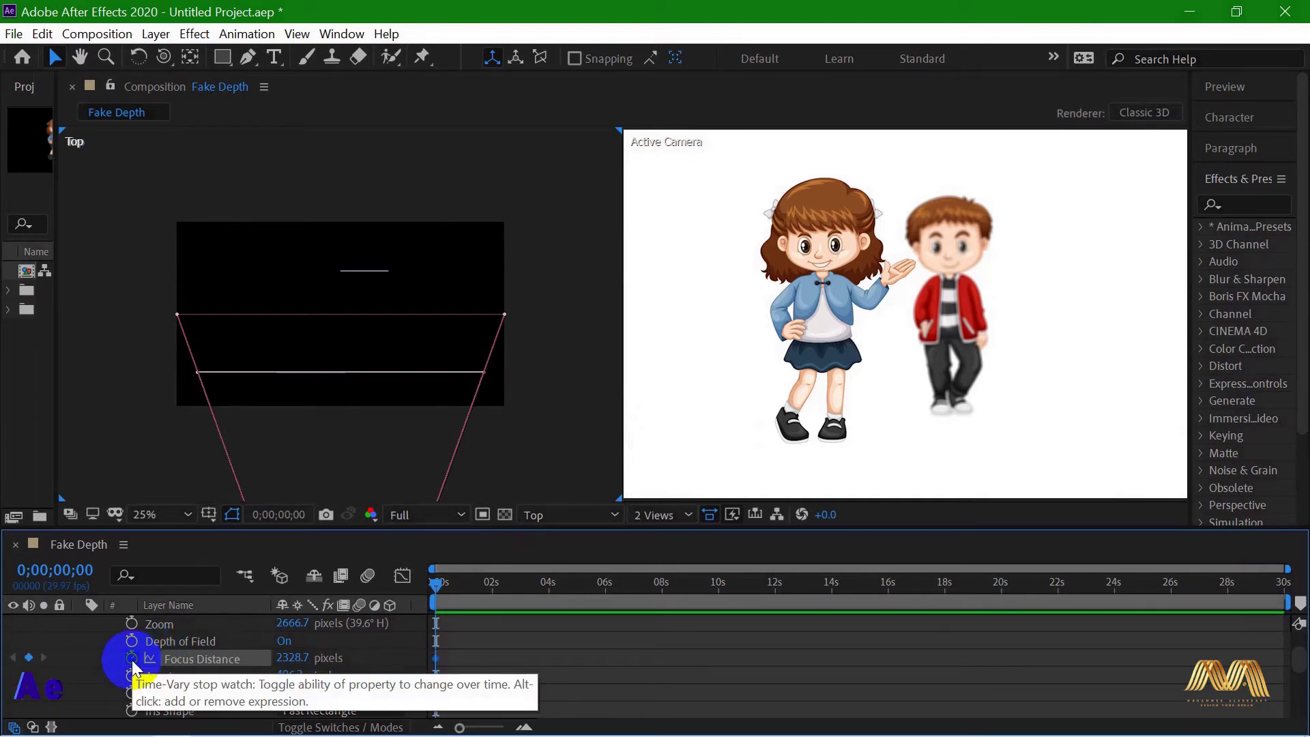
- Keyframe Focus Distance at the start, then set it to 2916.7 pixels at 0;00;03;04 to move the focus onto the boy
{"action": "left_click", "coordinate": [133, 659]}
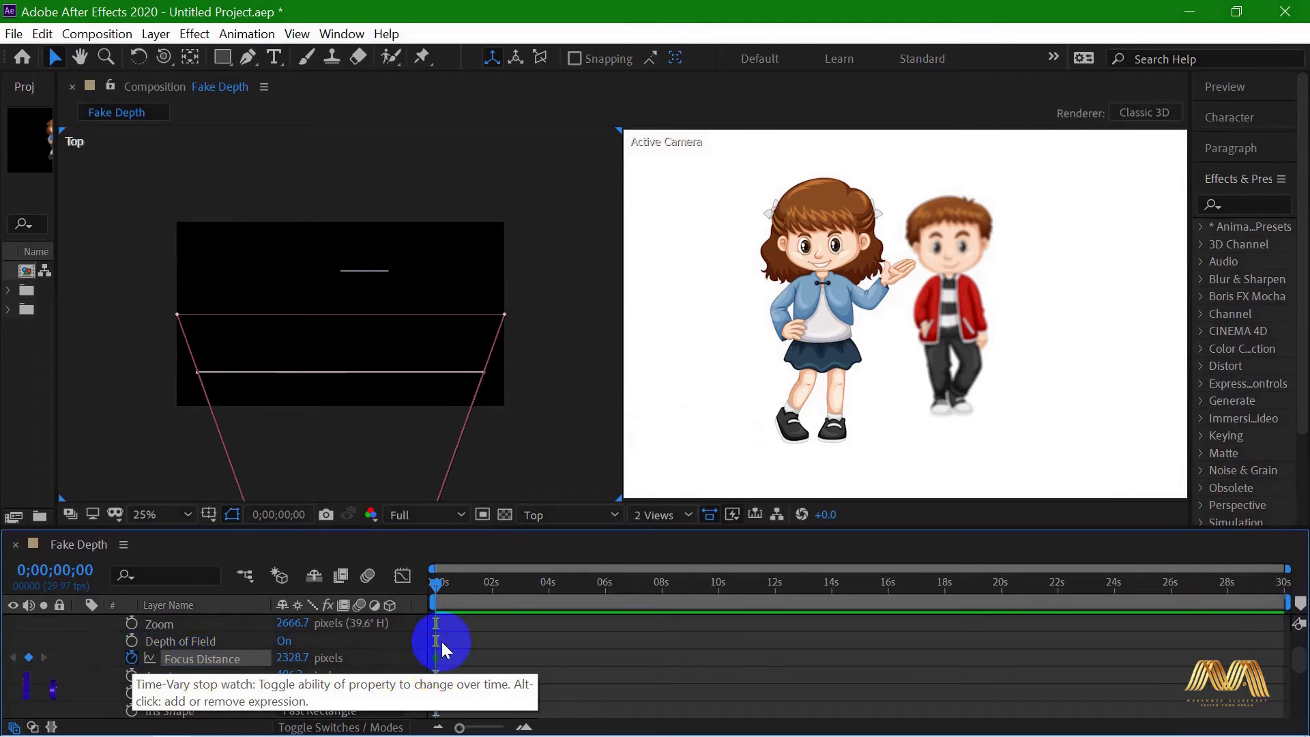
{"action": "left_click_drag", "start_coordinate": [436, 583], "coordinate": [525, 591]}
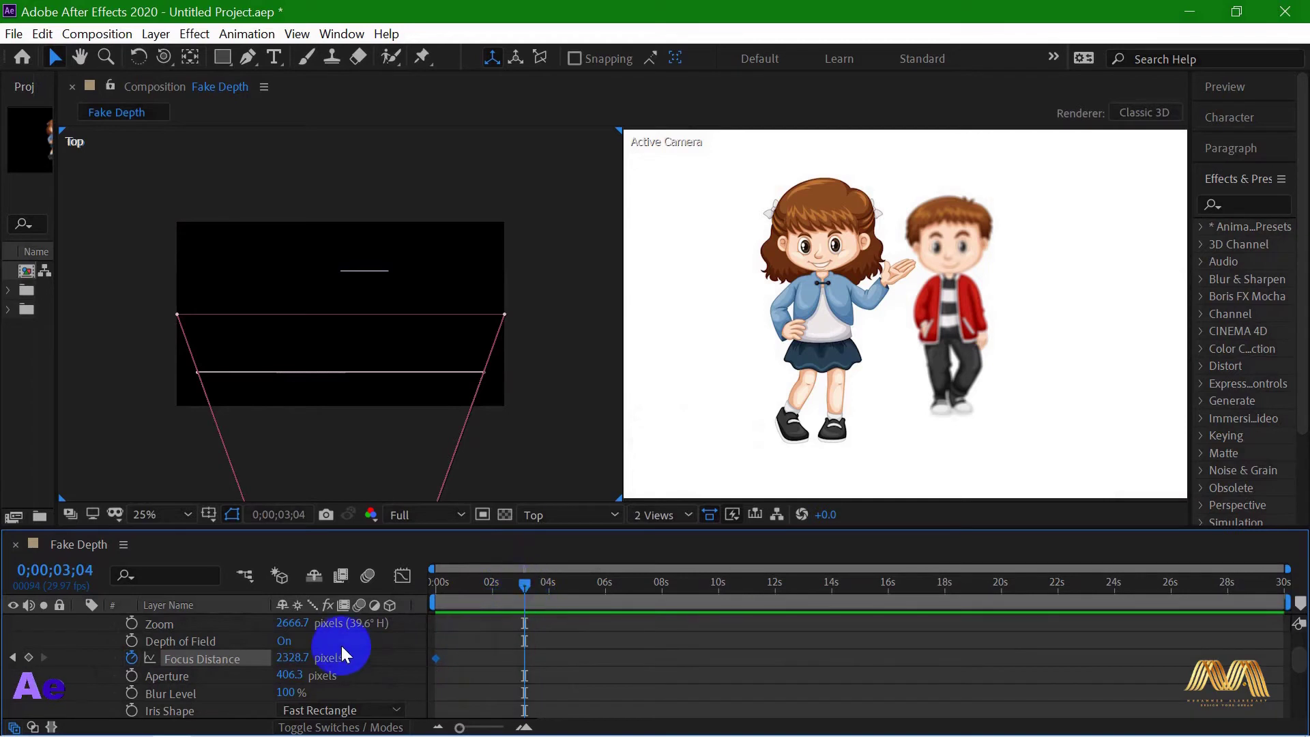
{"action": "left_click", "coordinate": [284, 657]}
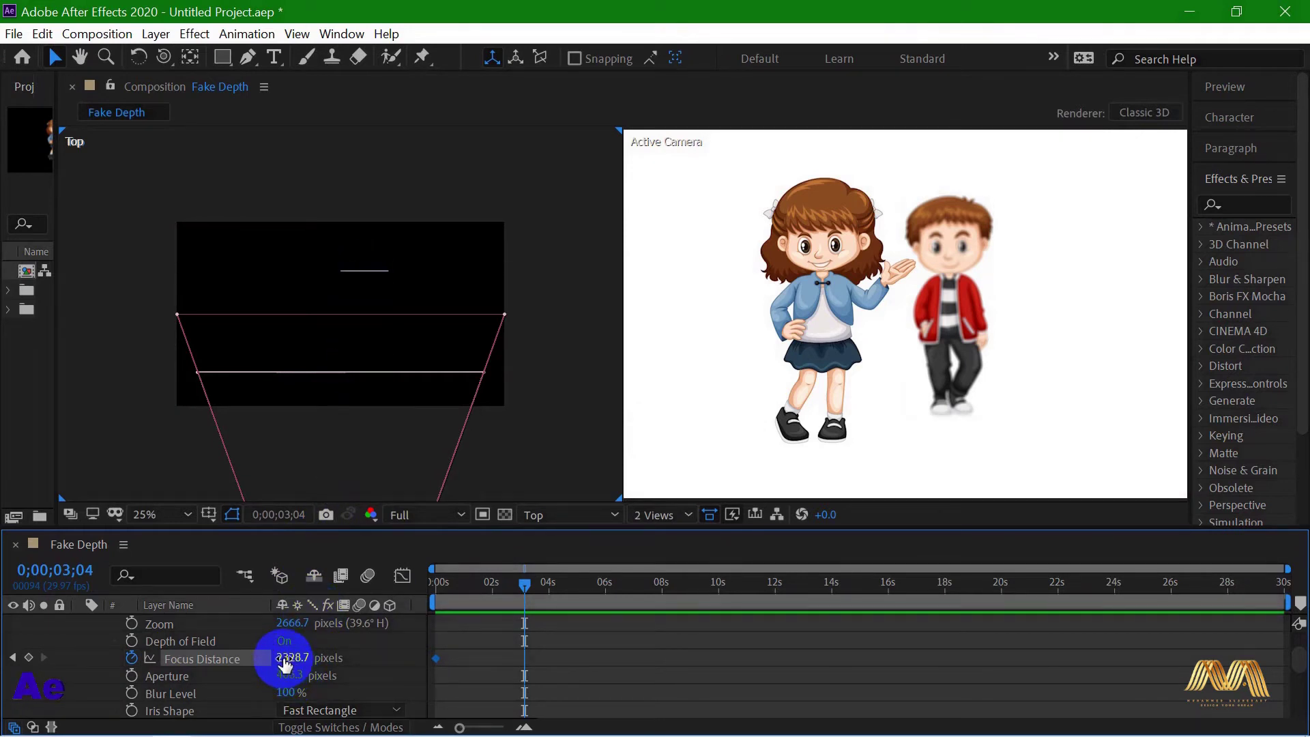
{"action": "left_click_drag", "start_coordinate": [280, 657], "coordinate": [876, 648]}
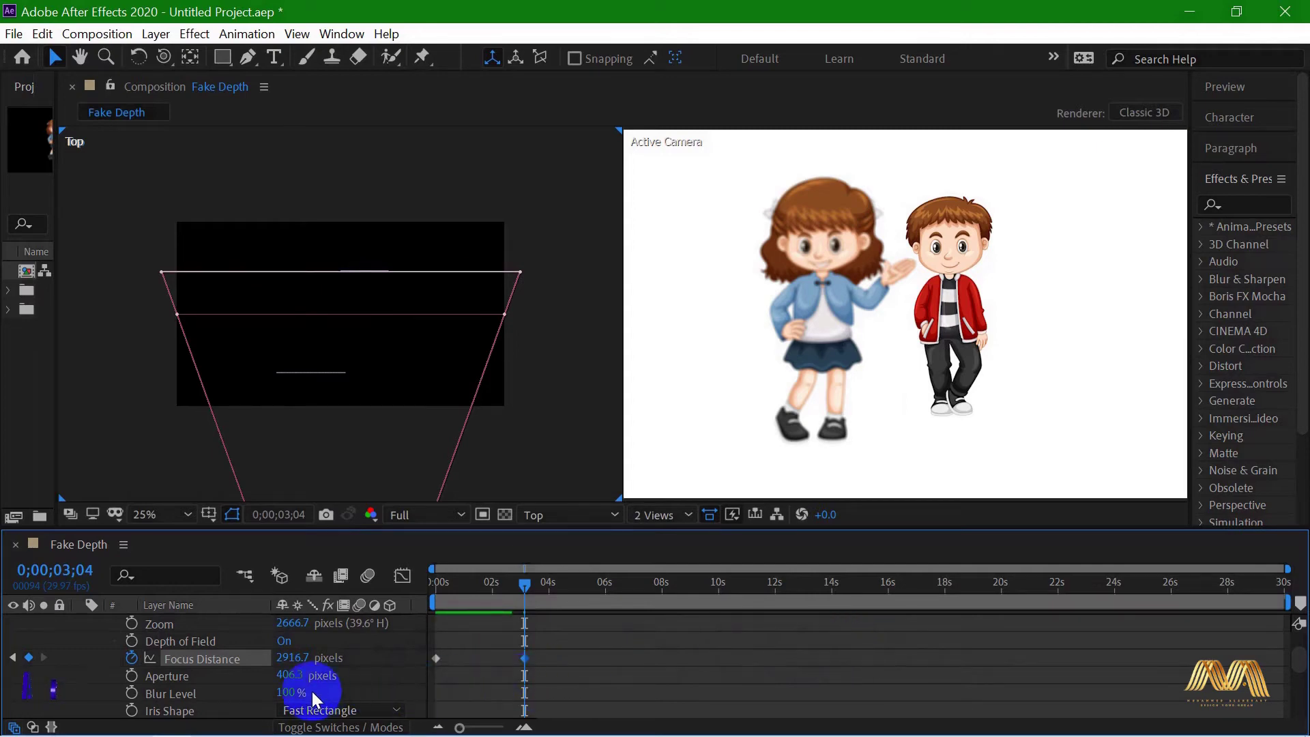
{"action": "left_click", "coordinate": [958, 328]}
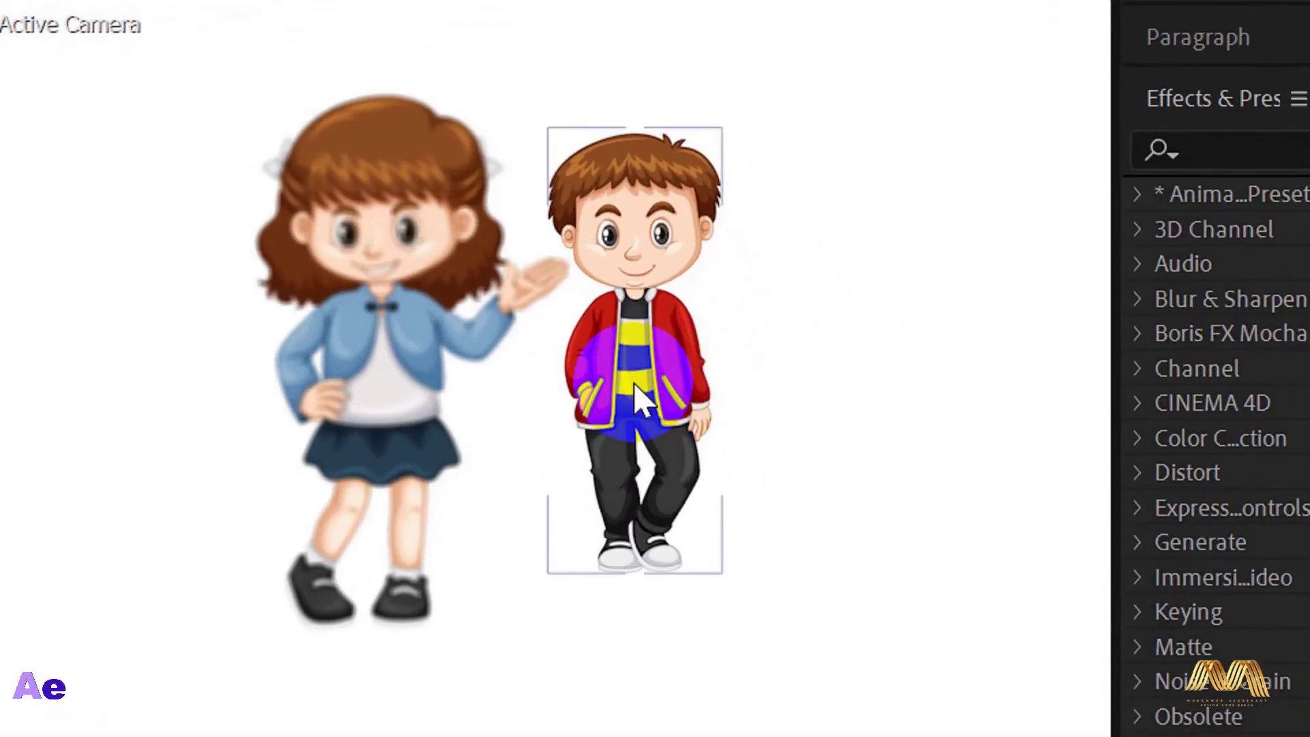
{"action": "left_click", "coordinate": [857, 304]}
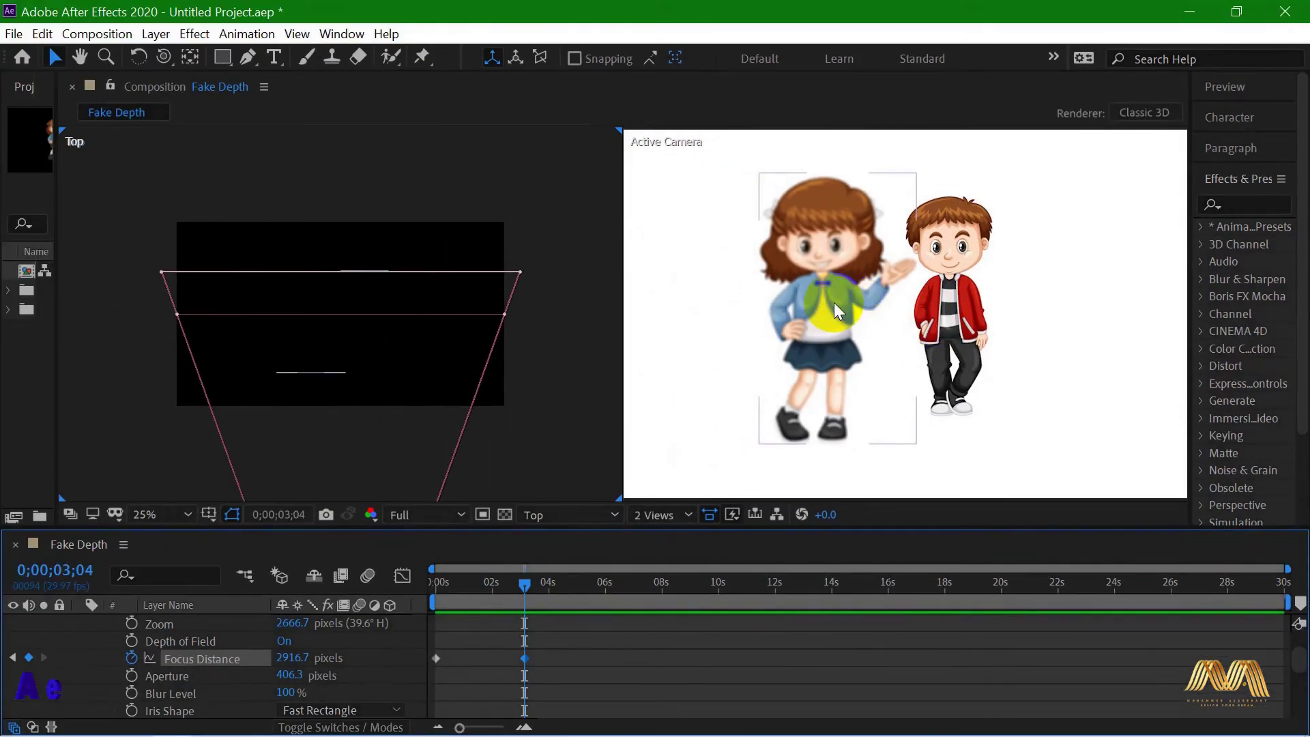
- Apply Easy Ease to both Focus Distance keyframes
{"action": "left_click", "coordinate": [534, 659]}
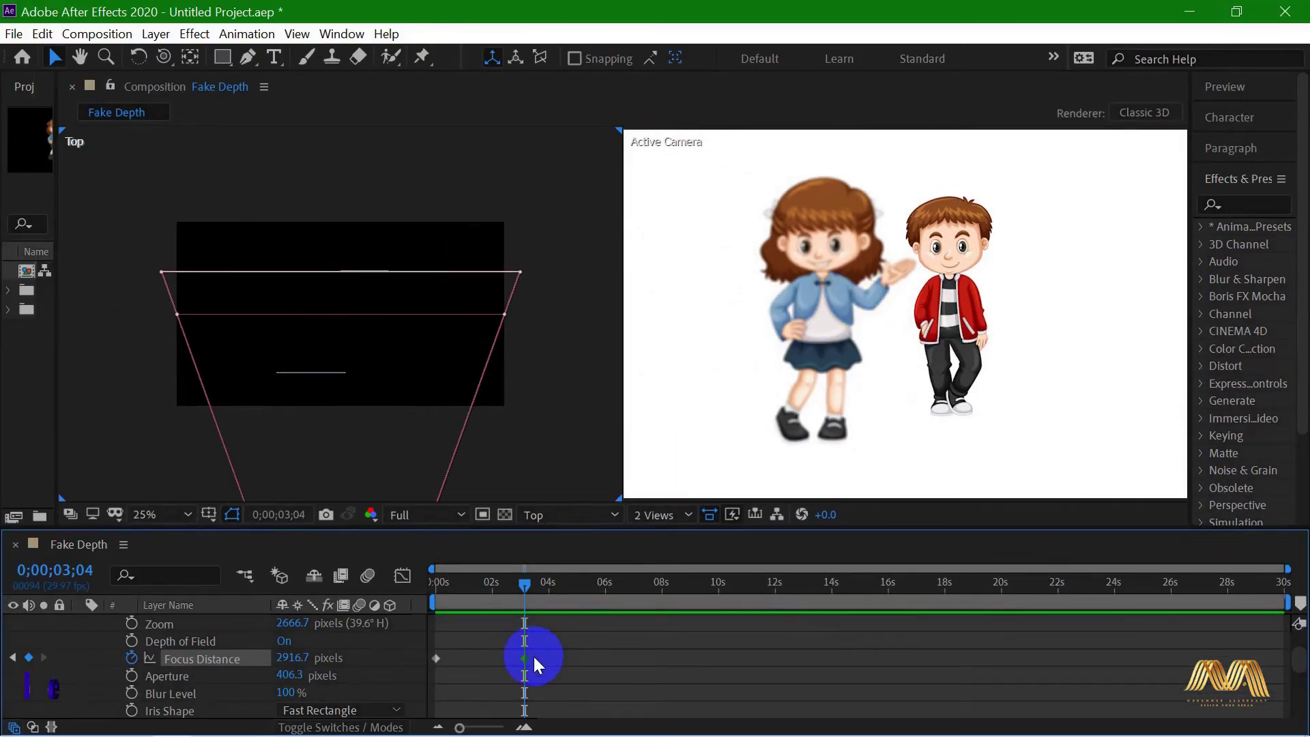
{"action": "left_click_drag", "start_coordinate": [536, 653], "coordinate": [431, 673]}
{"action": "key", "text": "F9"}
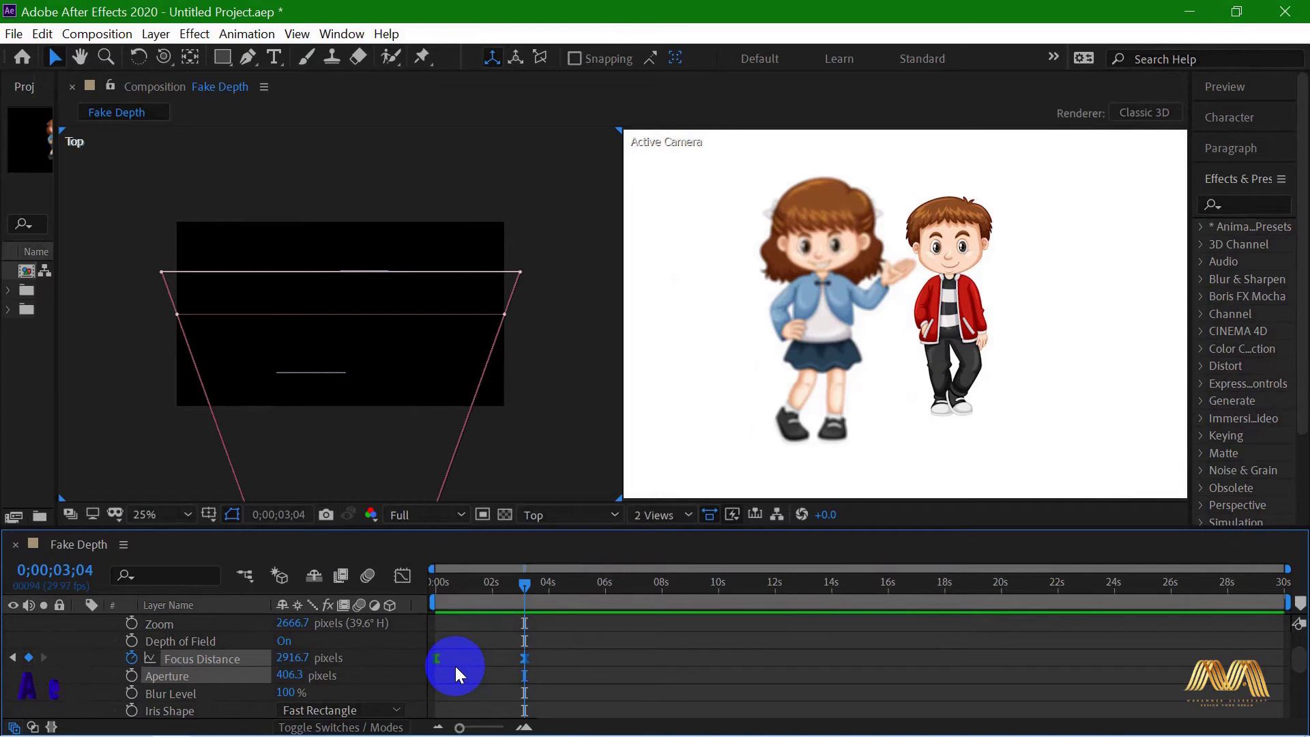
- End the work area at 0;00;03;15 and preview the focus shift from the start
{"action": "mouse_move", "coordinate": [523, 584]}
{"action": "left_mouse_down"}
{"action": "mouse_move", "coordinate": [417, 584]}
{"action": "mouse_move", "coordinate": [535, 590]}
{"action": "left_mouse_up"}
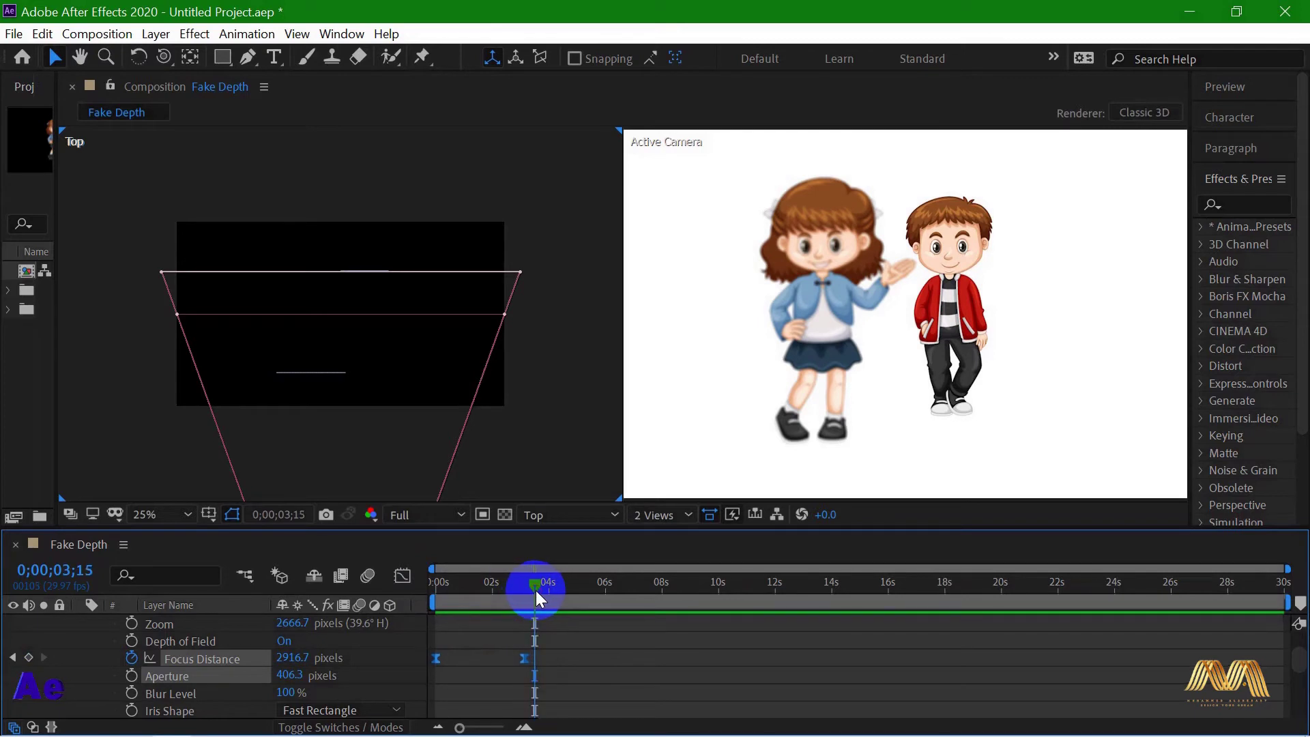
{"action": "key", "text": "n"}
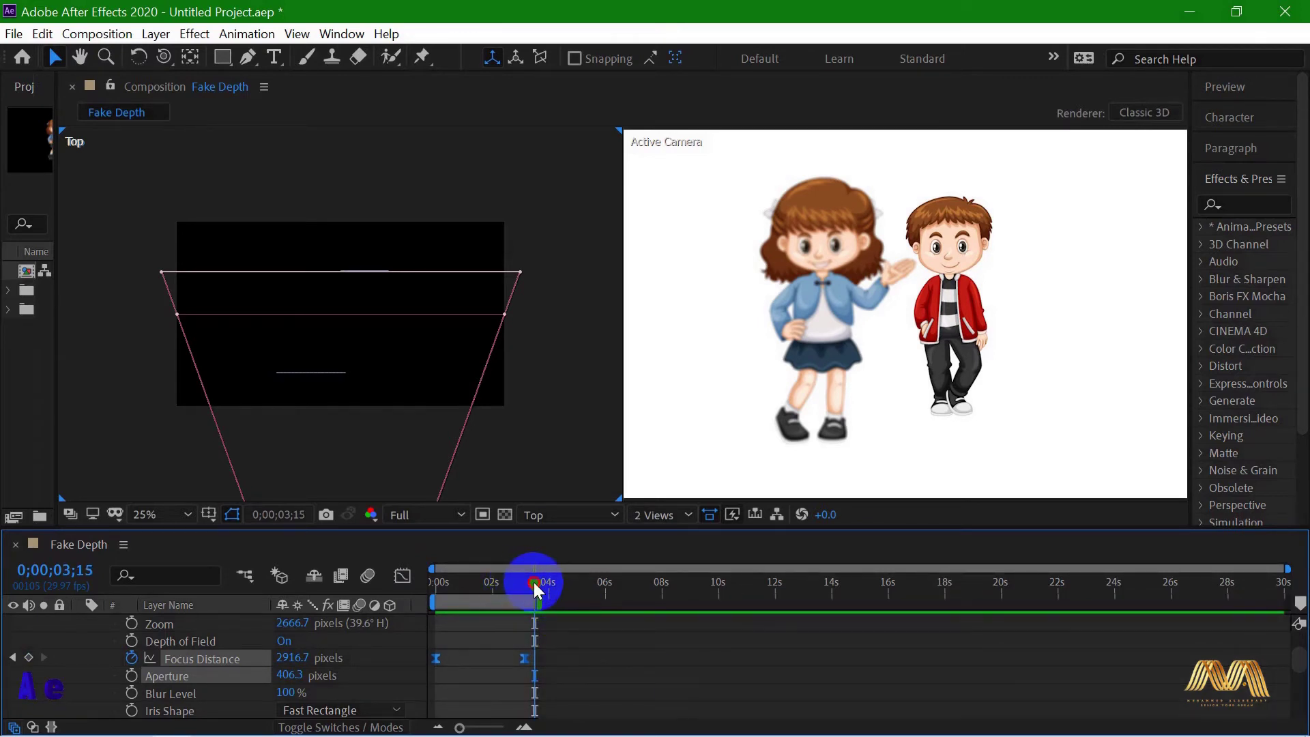
{"action": "left_click_drag", "start_coordinate": [534, 582], "coordinate": [395, 579]}
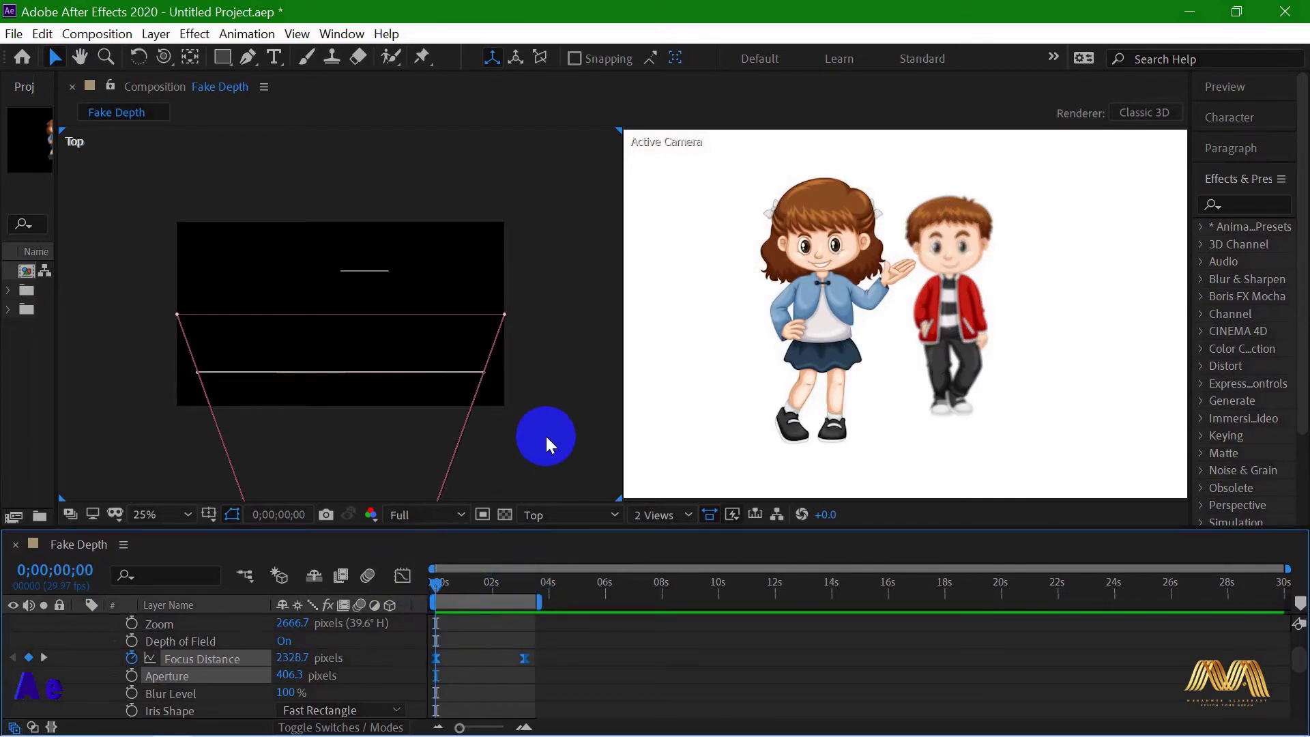
{"action": "key", "text": "space"}
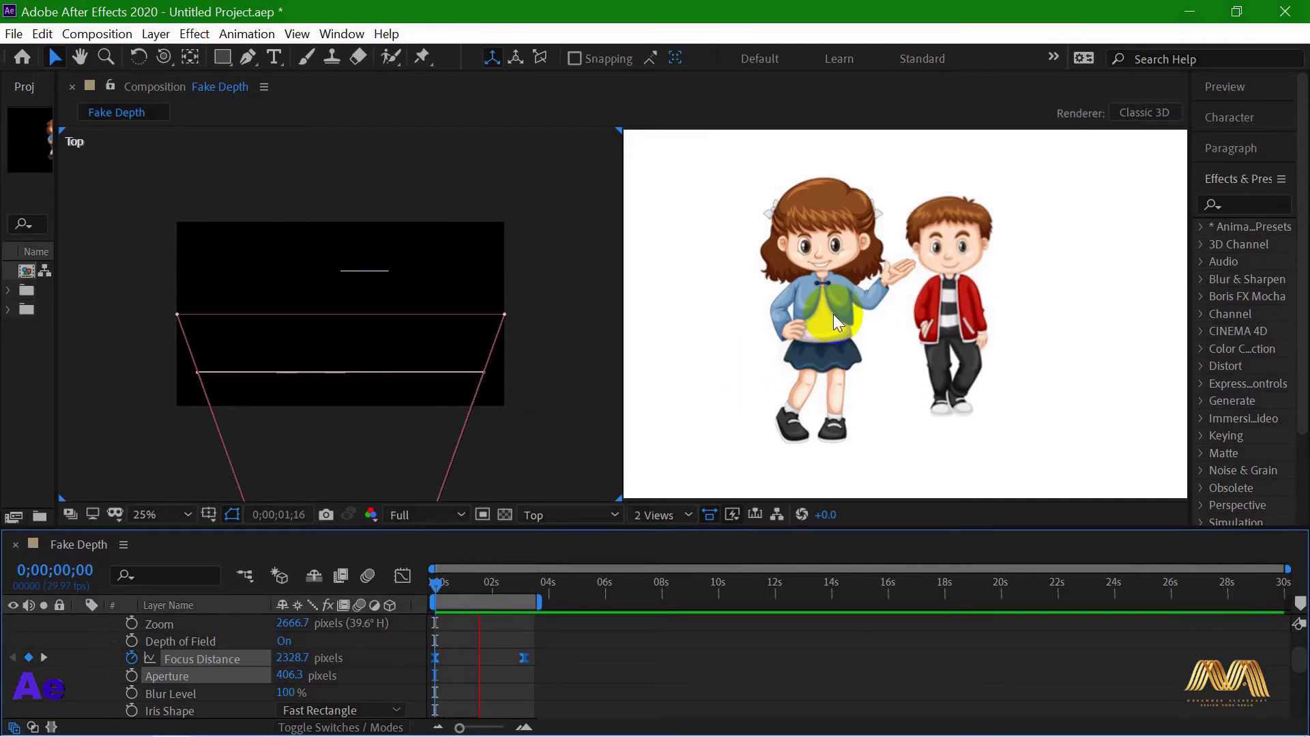
- Show the Fake Depth composition in 1 View and play back the focus shift between the girl and the boy
{"action": "left_click", "coordinate": [667, 514]}
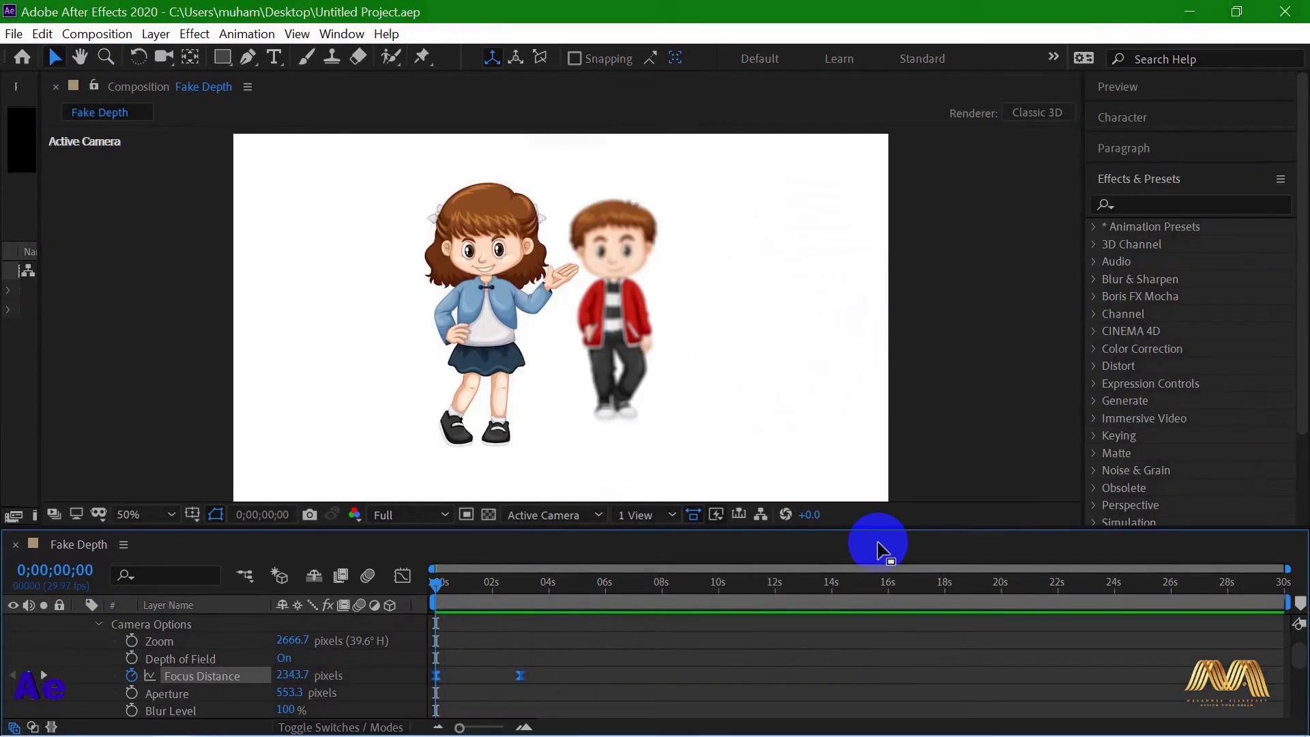
{"action": "key", "text": "h"}
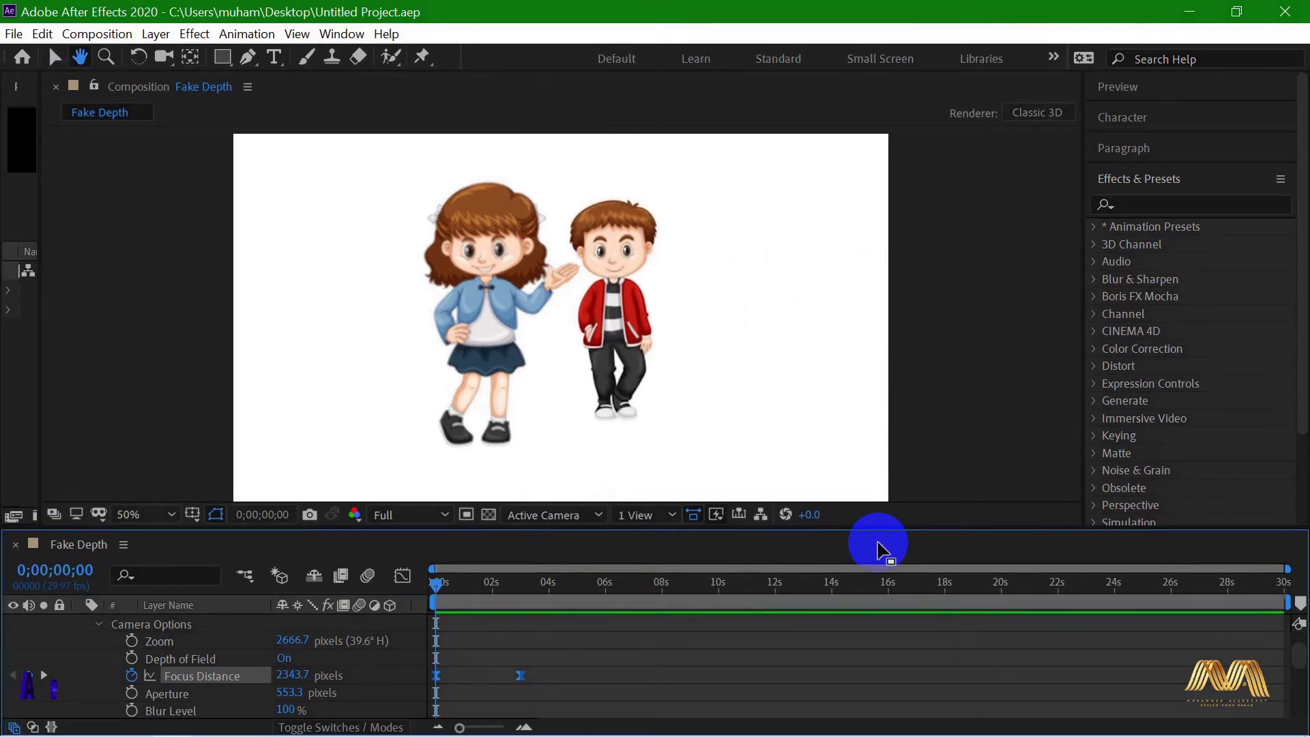
{"action": "key", "text": "space"}
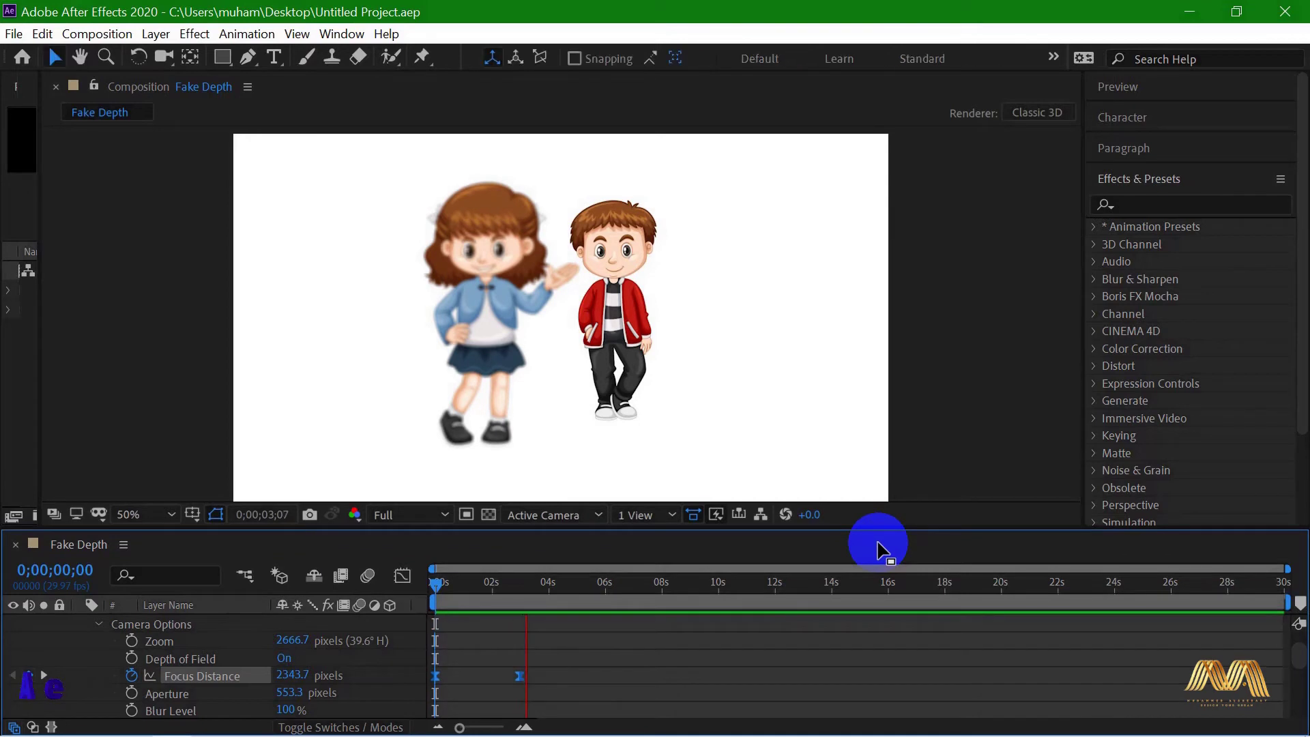
{"action": "key", "text": "space"}
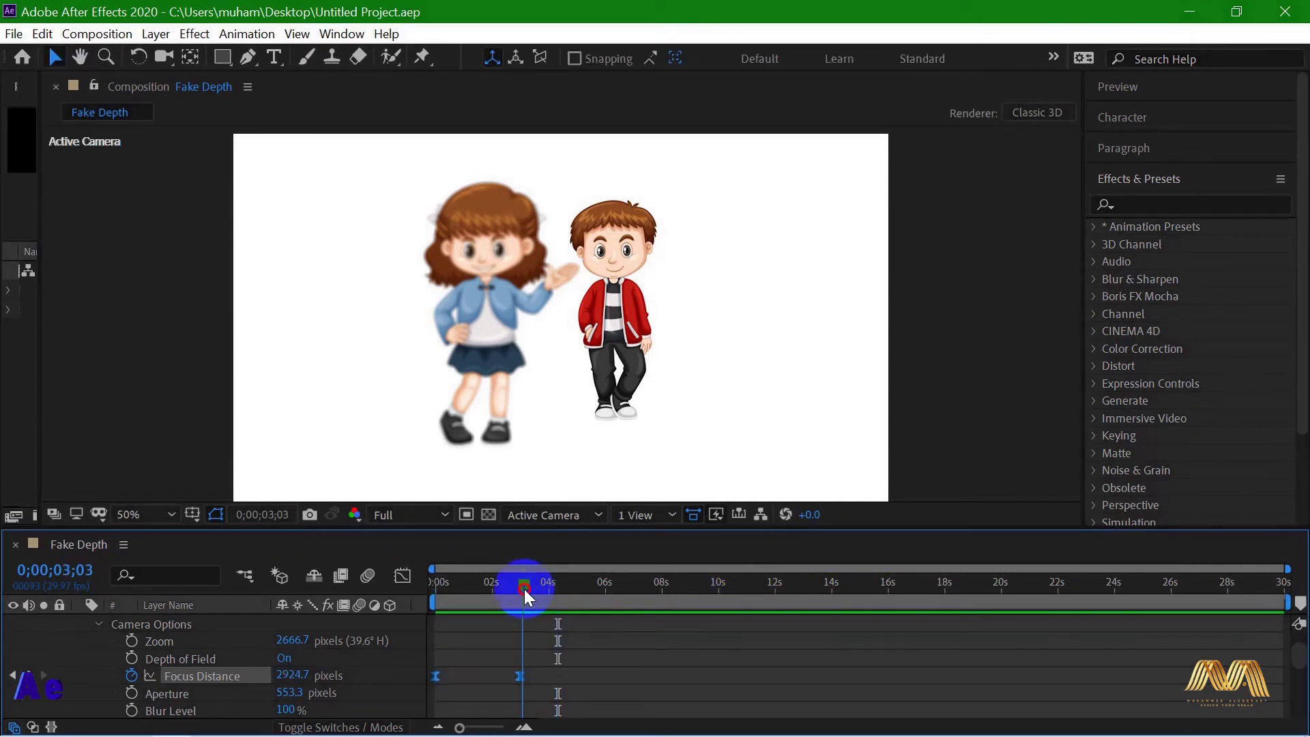
{"action": "left_click_drag", "start_coordinate": [524, 588], "coordinate": [534, 588]}
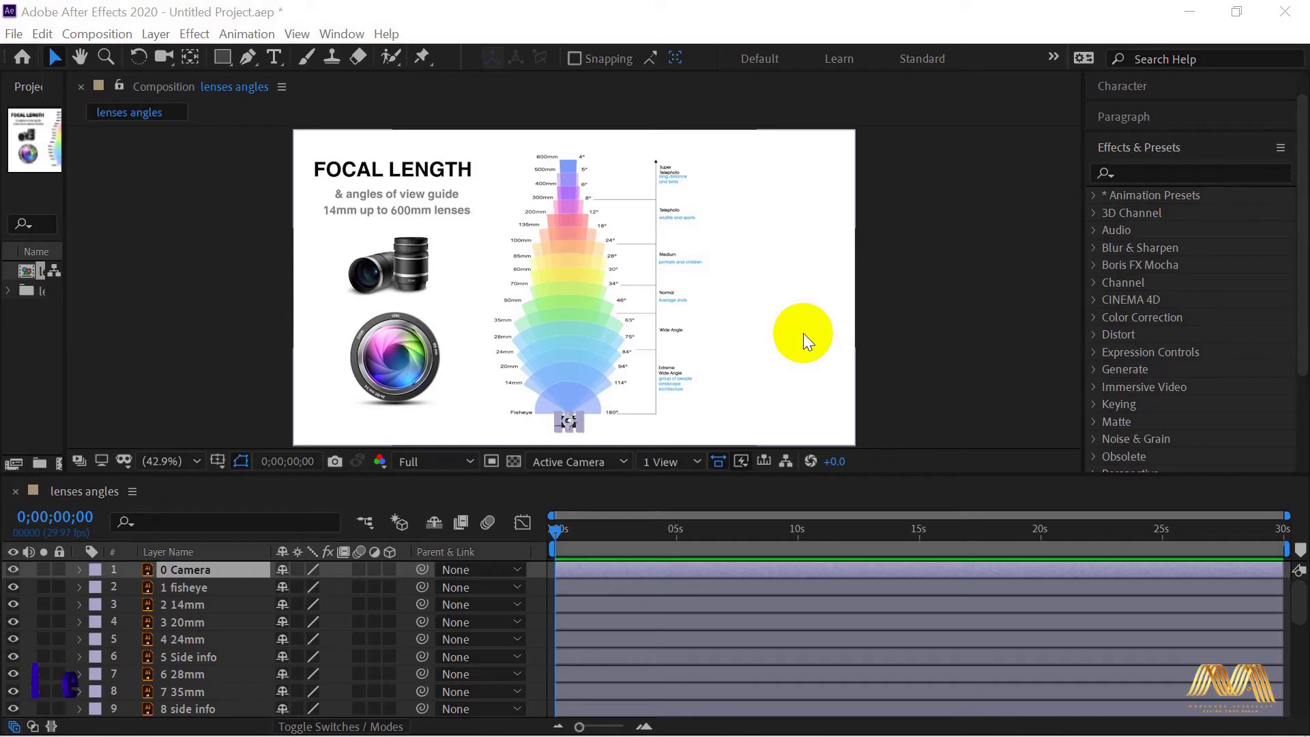
- Add a null object to the lenses angles composition and select its layer
{"action": "left_click", "coordinate": [229, 197]}
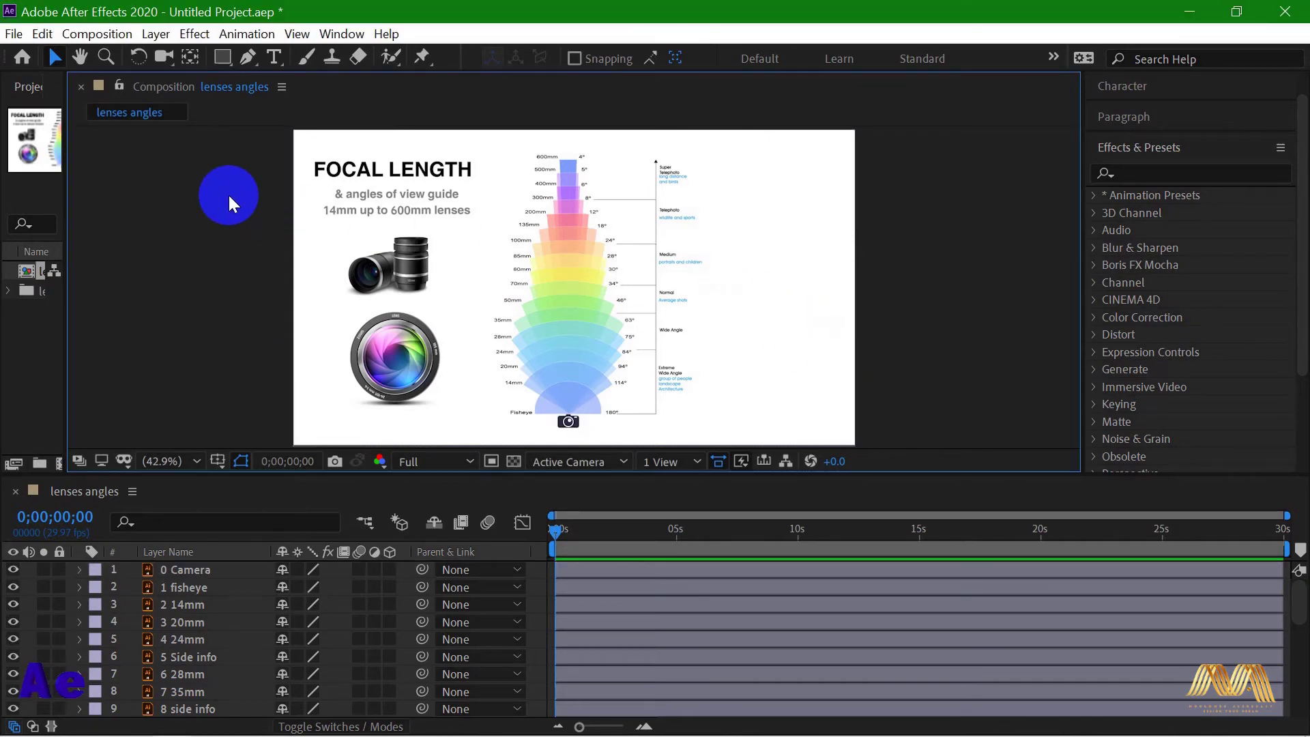
{"action": "left_click", "coordinate": [152, 37]}
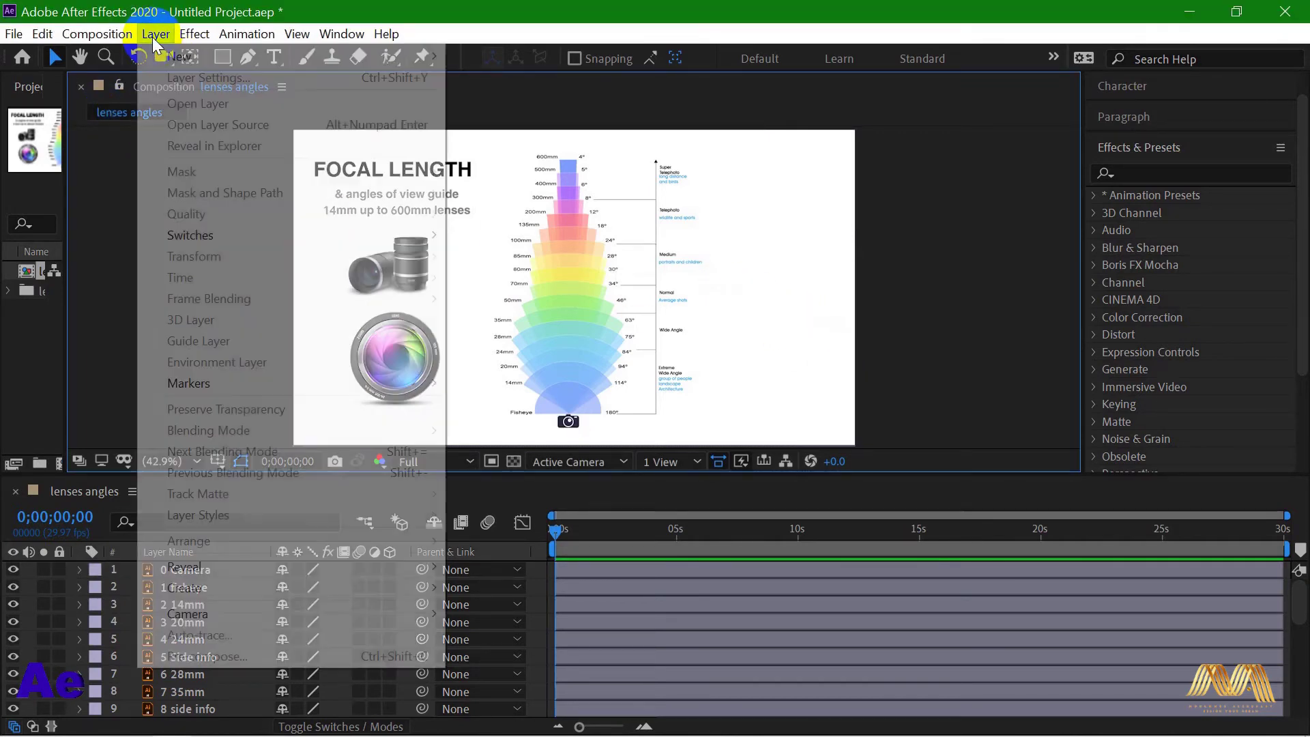
{"action": "mouse_move", "coordinate": [192, 58]}
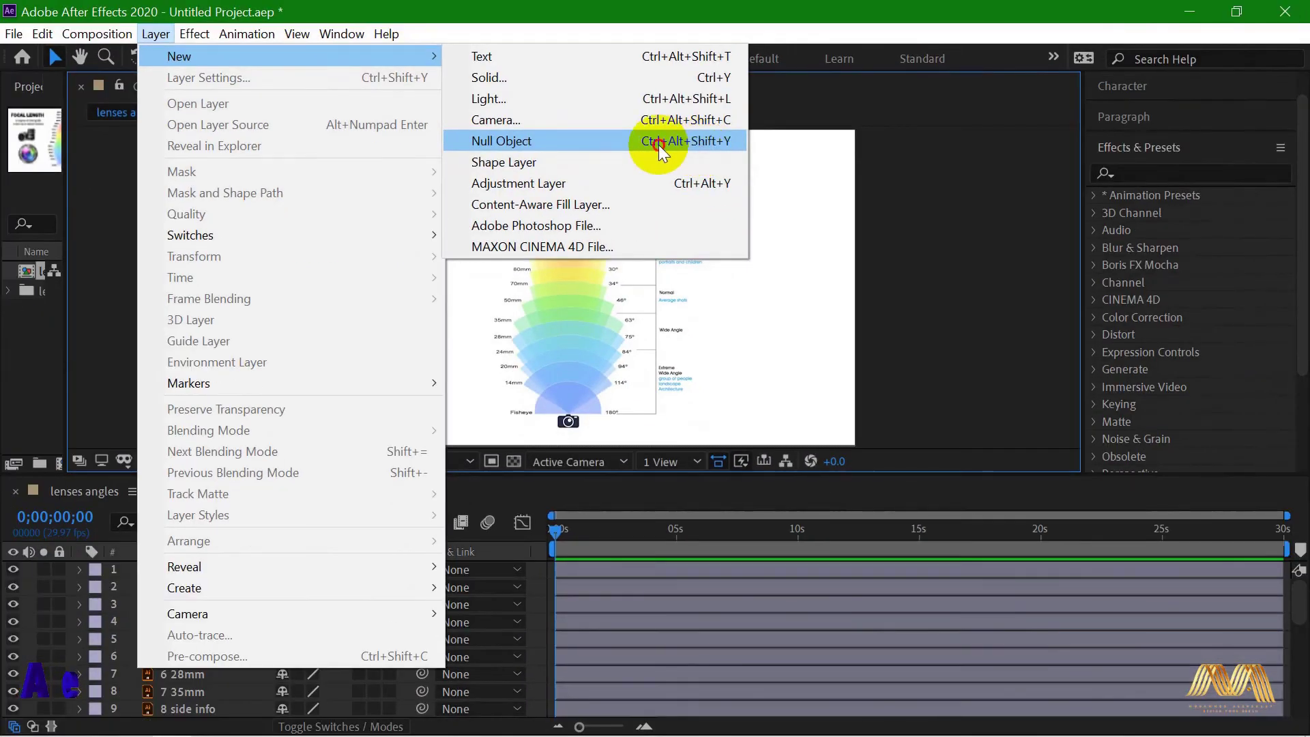
{"action": "left_click", "coordinate": [908, 291]}
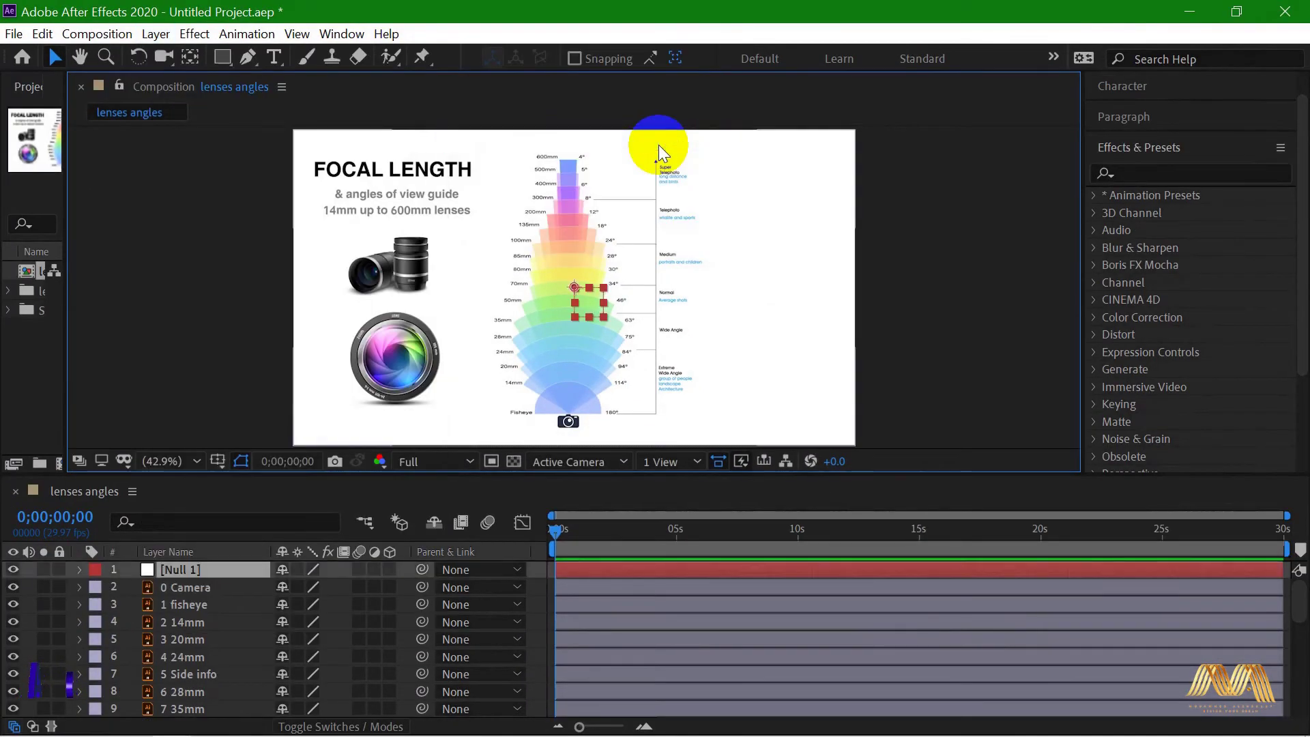
{"action": "left_click", "coordinate": [198, 568]}
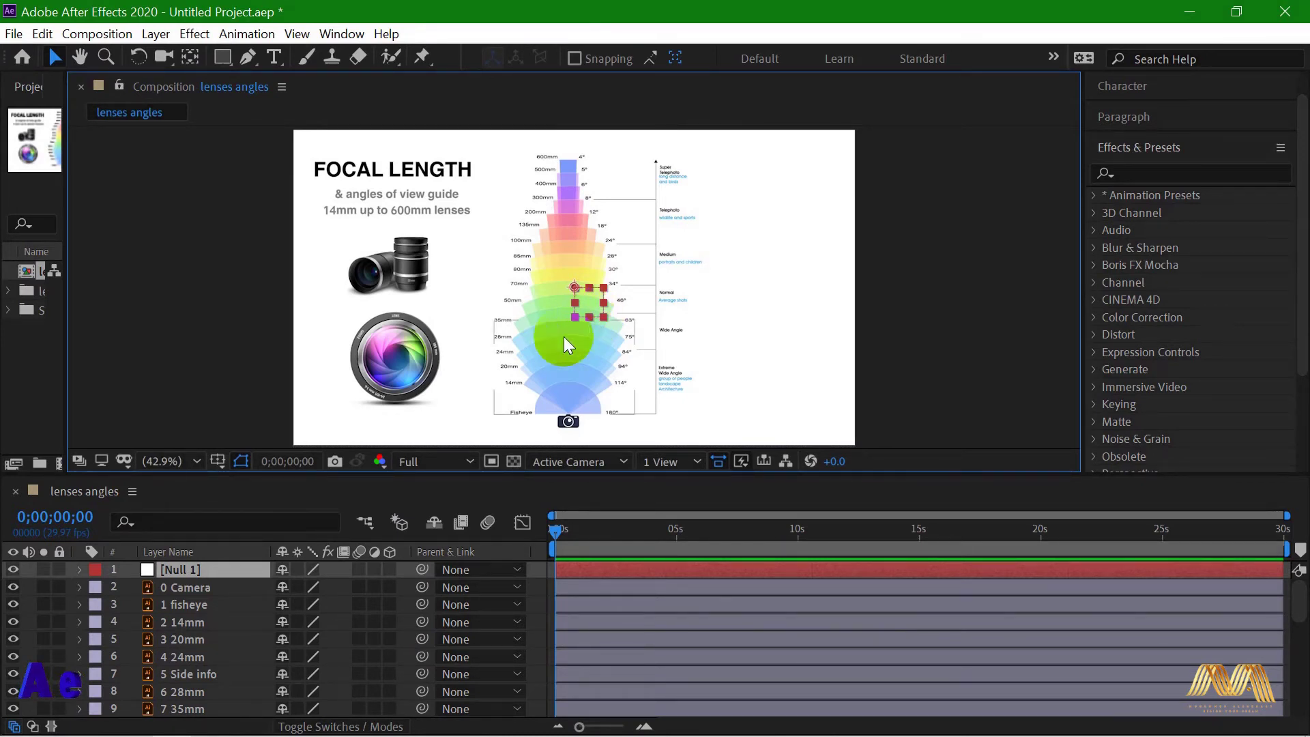
- Examine the null object's Transform properties, from Anchor Point to Opacity
{"action": "left_click", "coordinate": [217, 572]}
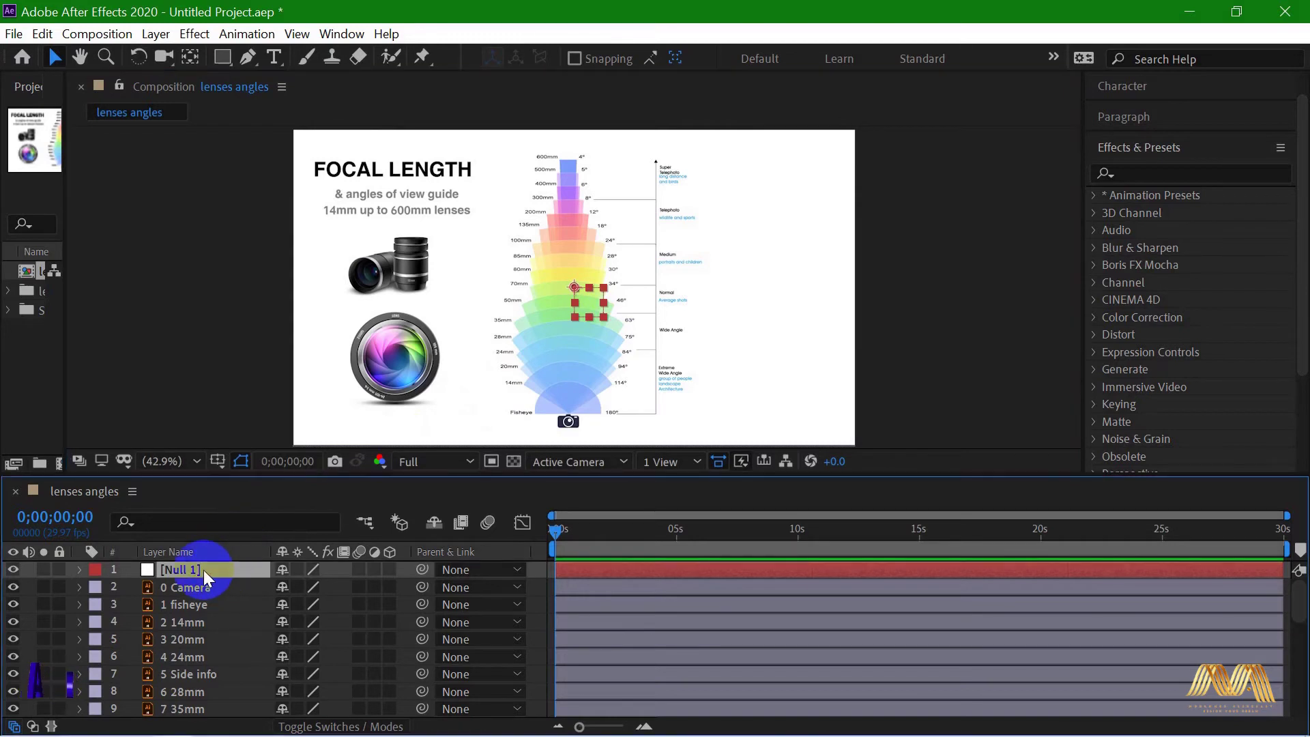
{"action": "left_click", "coordinate": [79, 572]}
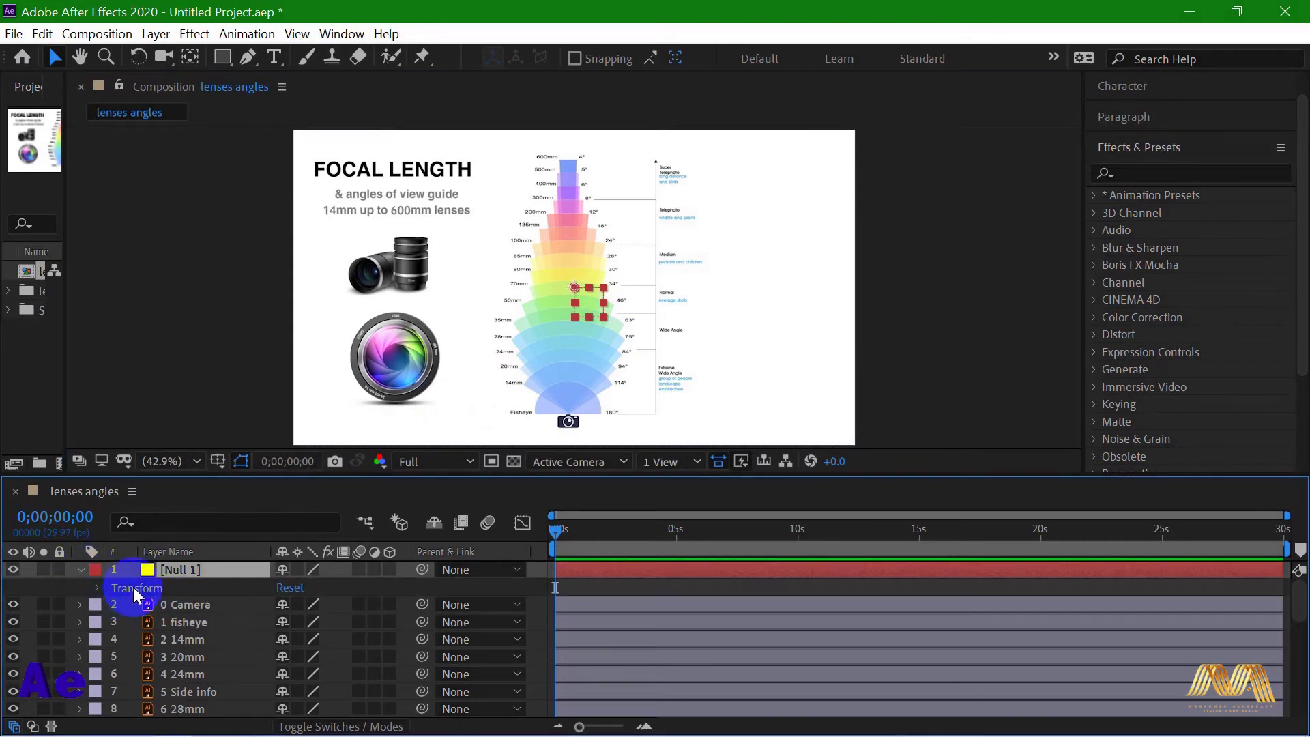
{"action": "left_click", "coordinate": [97, 588]}
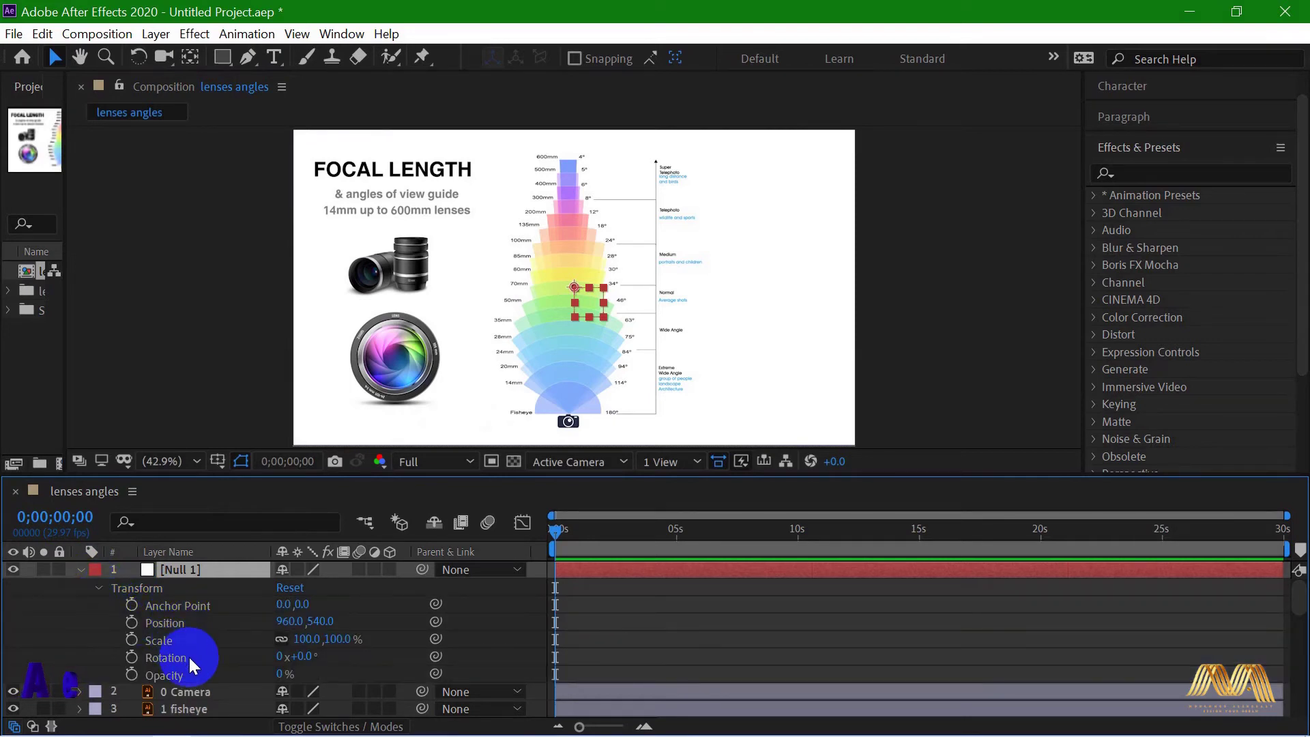
{"action": "scroll", "coordinate": [190, 657], "scroll_direction": "down", "scroll_amount": 2}
{"action": "scroll", "coordinate": [186, 621], "scroll_direction": "up", "scroll_amount": 2}
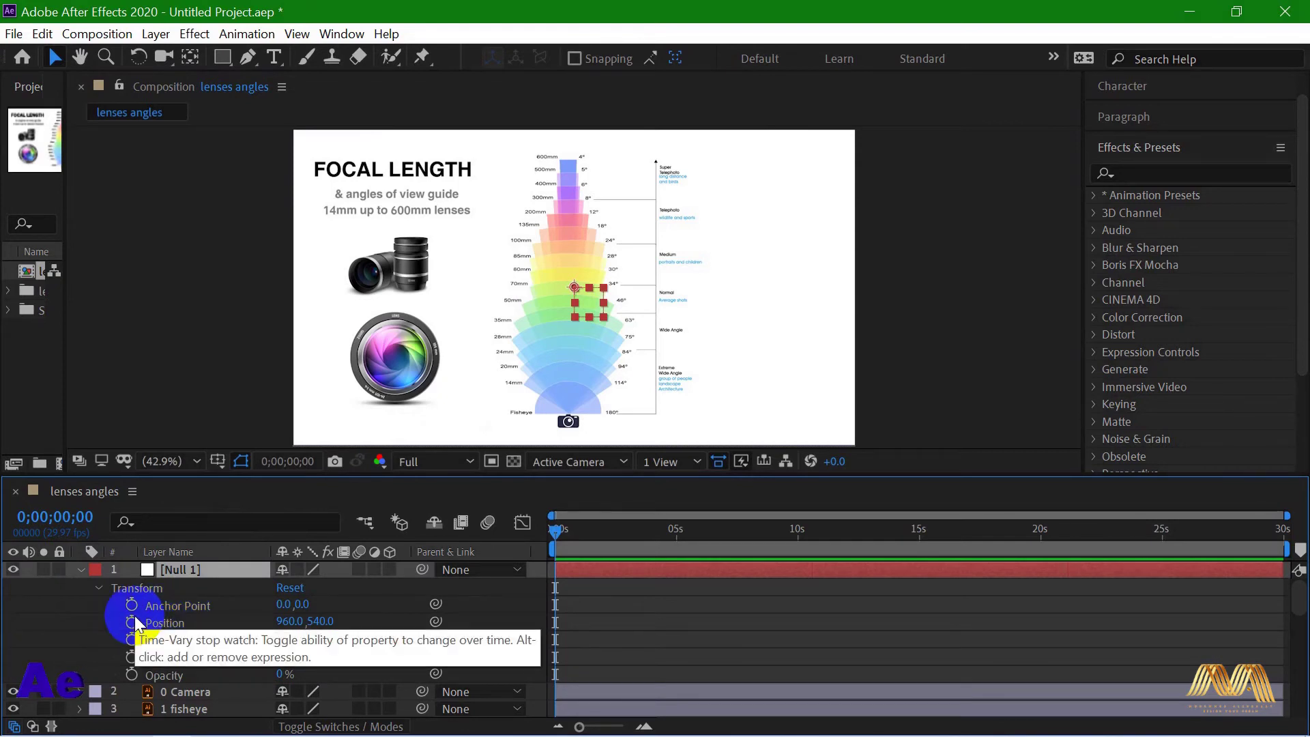
- Collapse the null object's properties and delete the null layer
{"action": "left_click", "coordinate": [79, 571]}
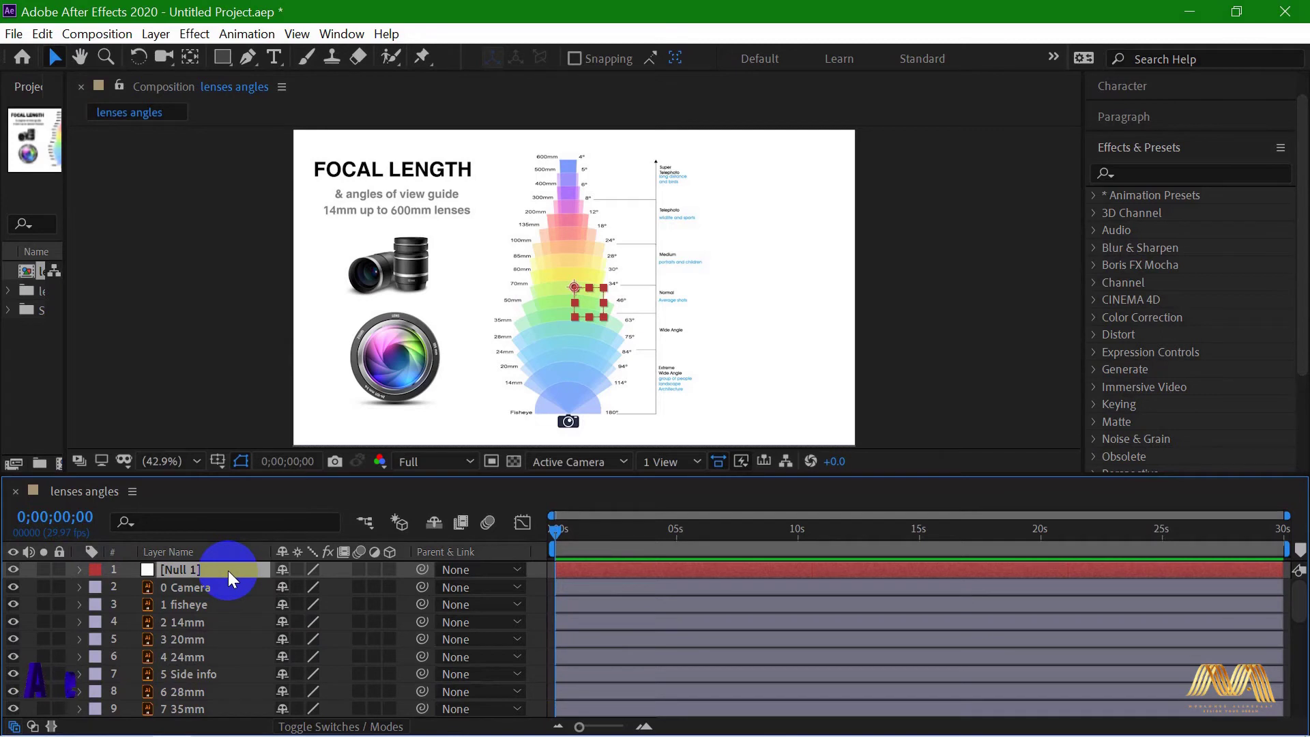
{"action": "left_click", "coordinate": [230, 571]}
{"action": "key", "text": "Delete"}
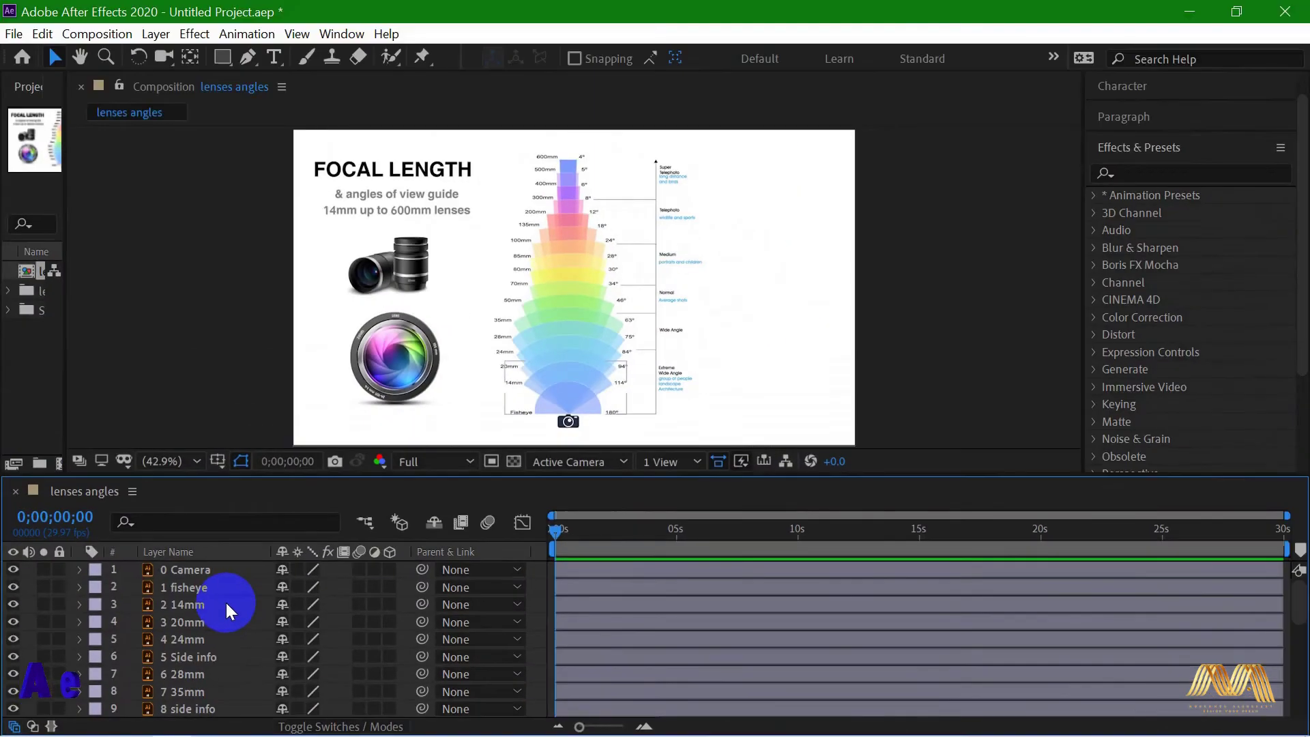
- Select all layers from 0 Camera through 25 cameras, leaving out bg, and set their Scale to 38%
{"action": "scroll", "coordinate": [226, 603], "scroll_direction": "down", "scroll_amount": 6}
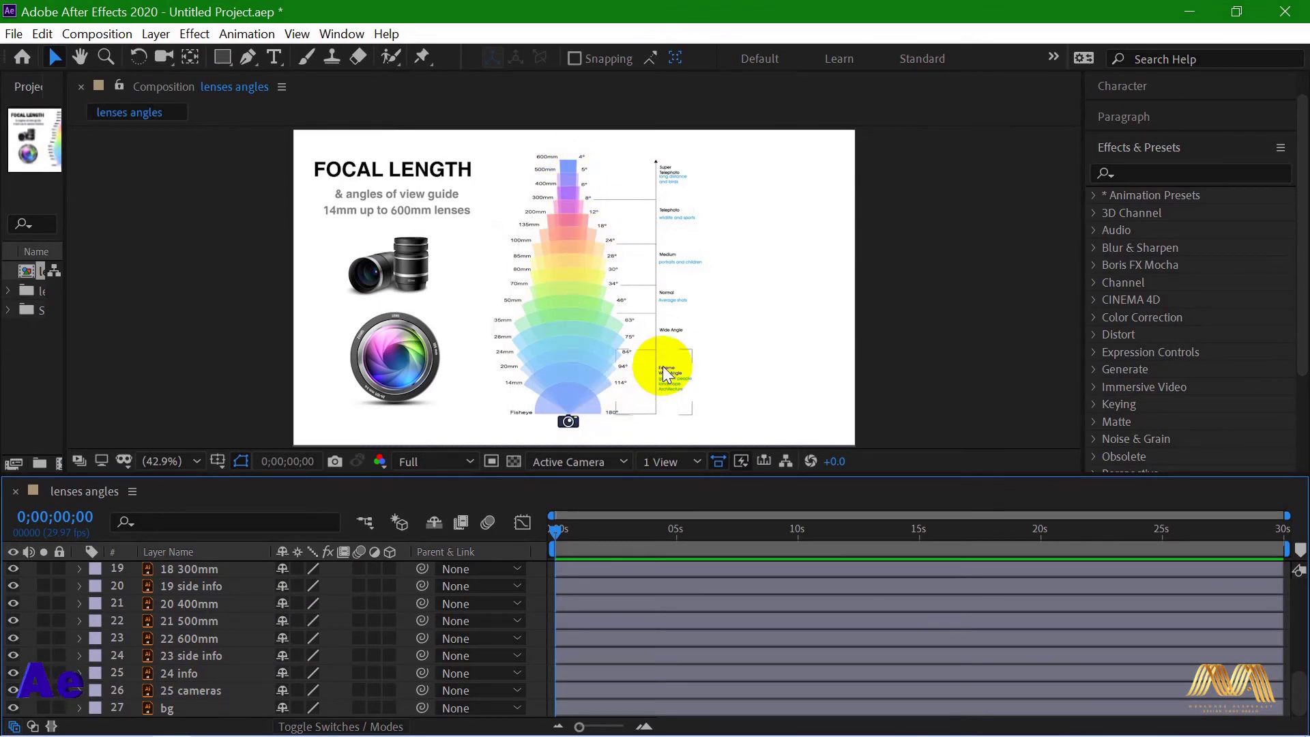
{"action": "left_click", "coordinate": [170, 690]}
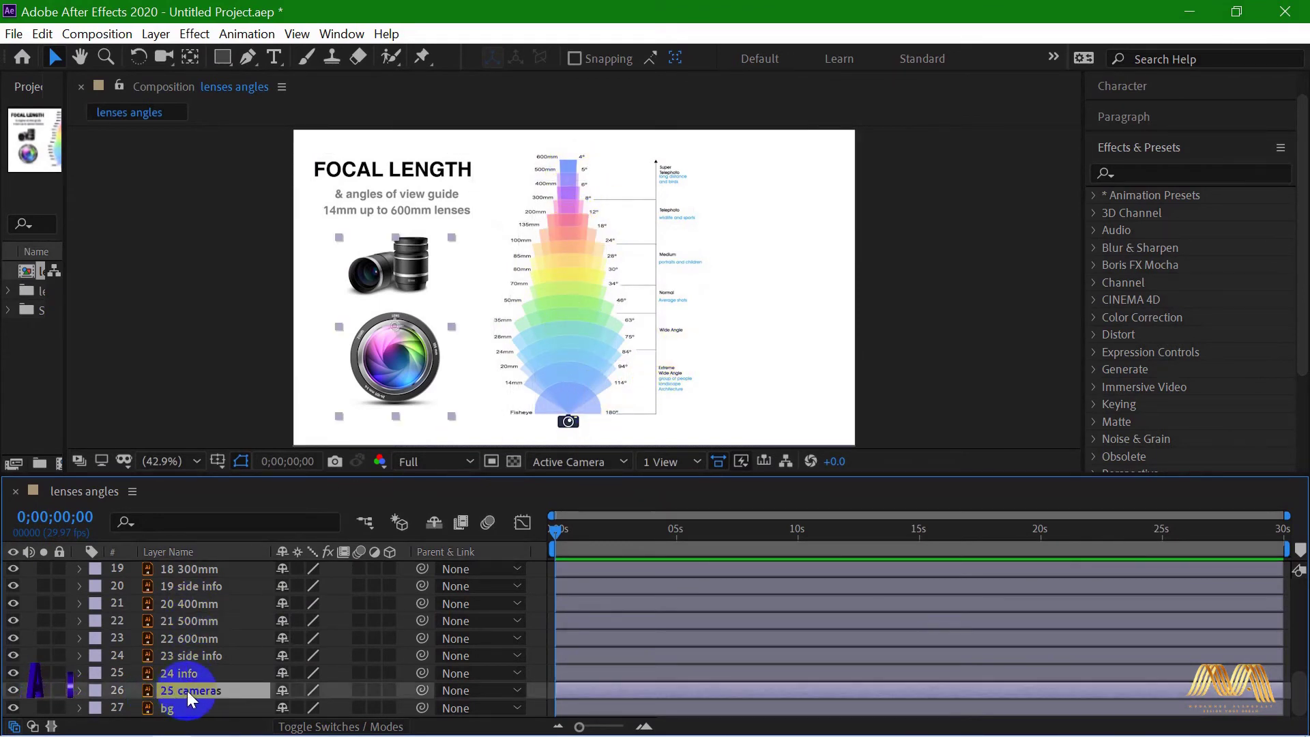
{"action": "scroll", "coordinate": [198, 671], "scroll_direction": "up", "scroll_amount": 6}
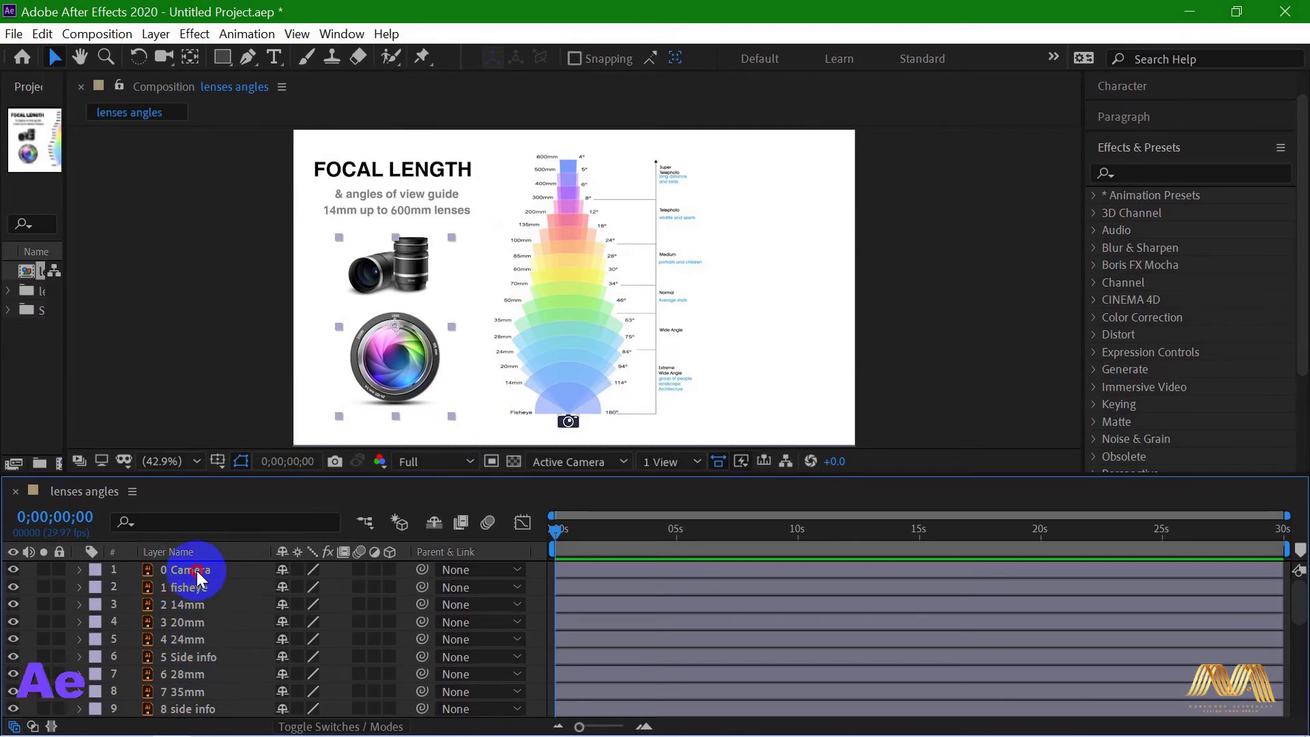
{"action": "key", "text": "ctrl+a"}
{"action": "scroll", "coordinate": [232, 614], "scroll_direction": "down", "scroll_amount": 3}
{"action": "scroll", "coordinate": [231, 607], "scroll_direction": "up", "scroll_amount": 3}
{"action": "scroll", "coordinate": [226, 586], "scroll_direction": "down", "scroll_amount": 5}
{"action": "scroll", "coordinate": [226, 587], "scroll_direction": "down", "scroll_amount": 1}
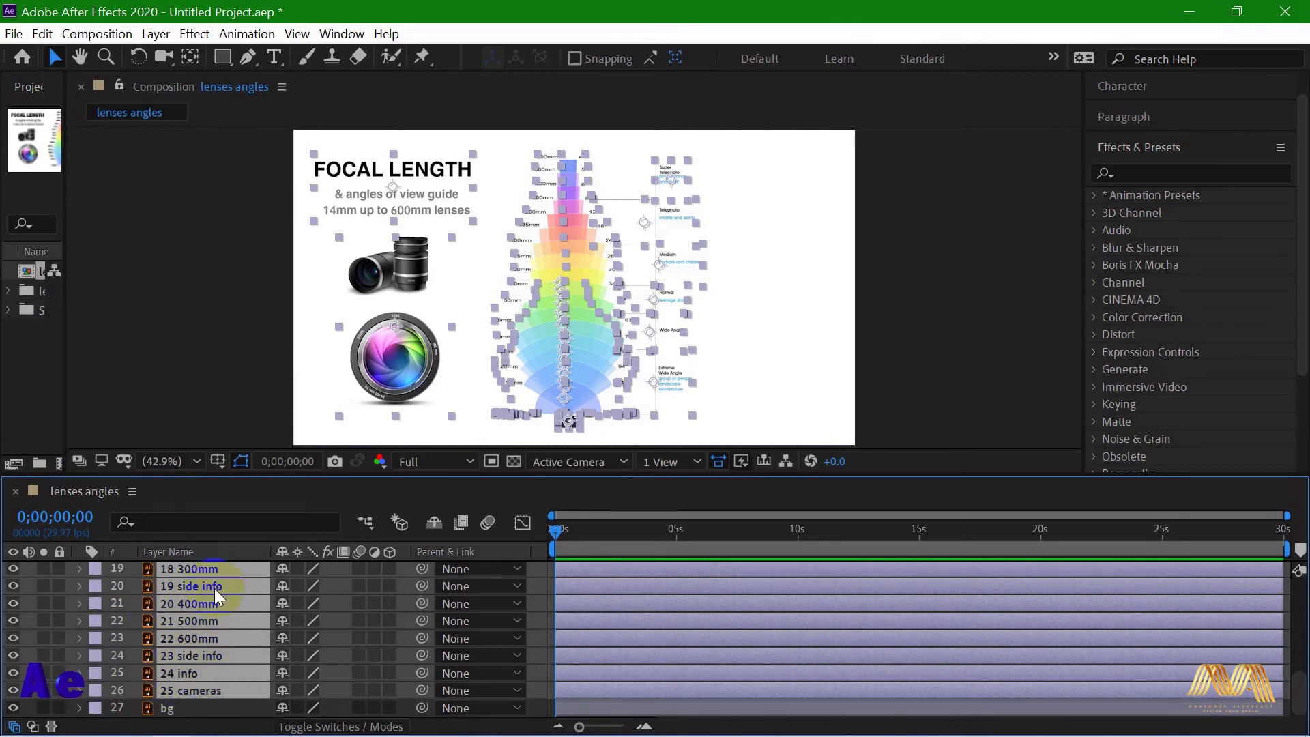
{"action": "key", "text": "s"}
{"action": "scroll", "coordinate": [293, 588], "scroll_direction": "up", "scroll_amount": 10}
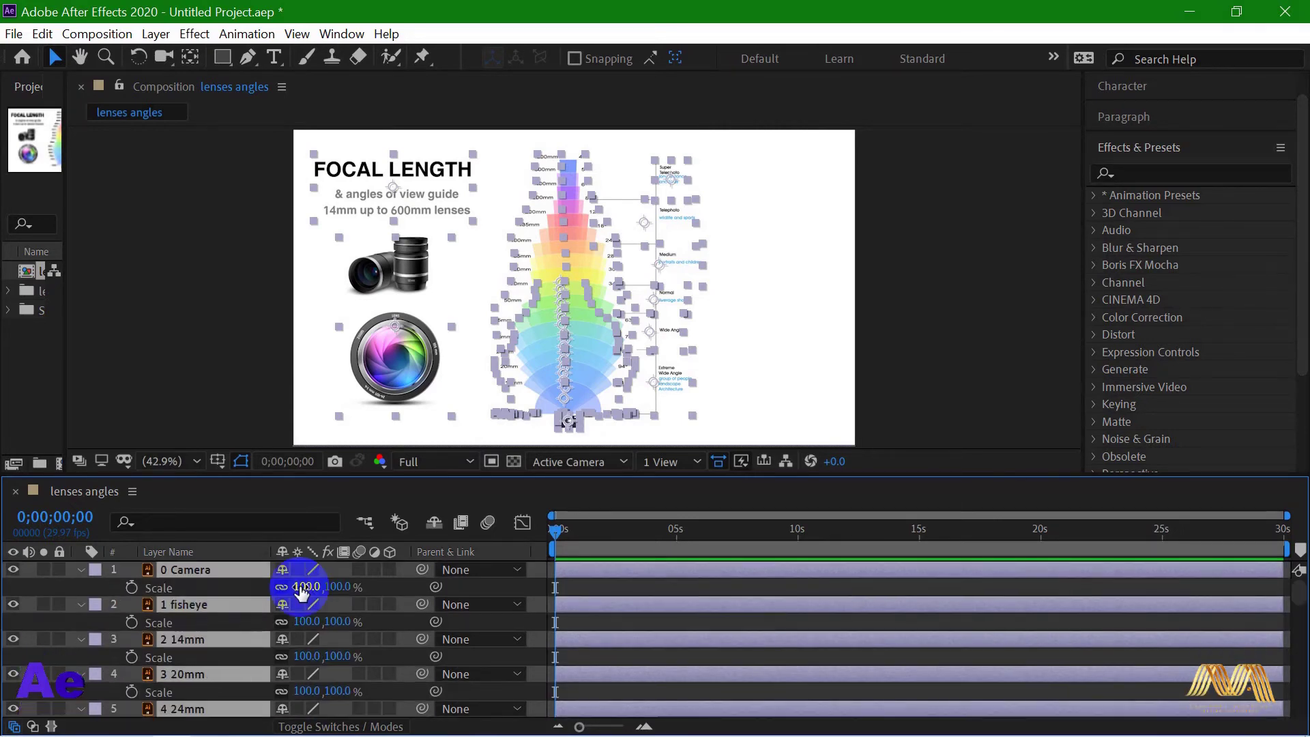
{"action": "left_click_drag", "start_coordinate": [301, 591], "coordinate": [236, 586]}
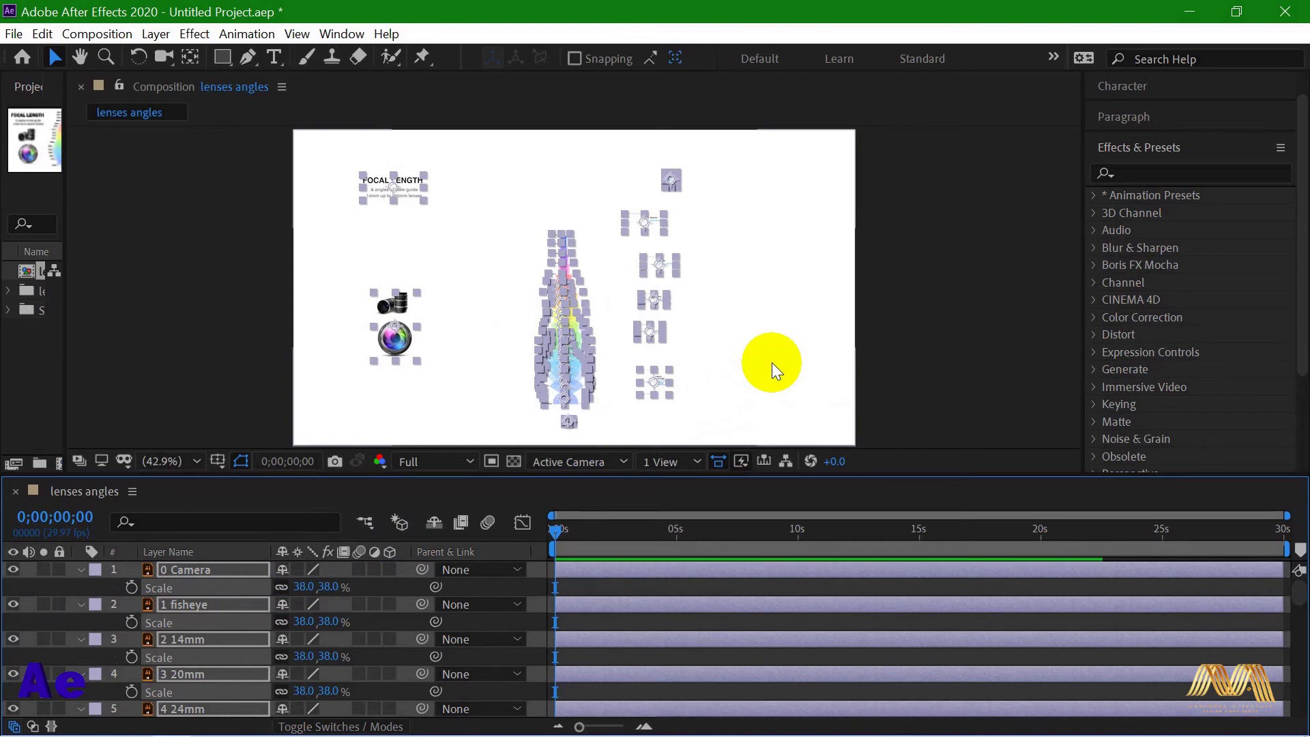
- Deselect the layers and examine the spacing between the scaled-down lens angle wedges, side info labels and camera icon
{"action": "left_click", "coordinate": [772, 362]}
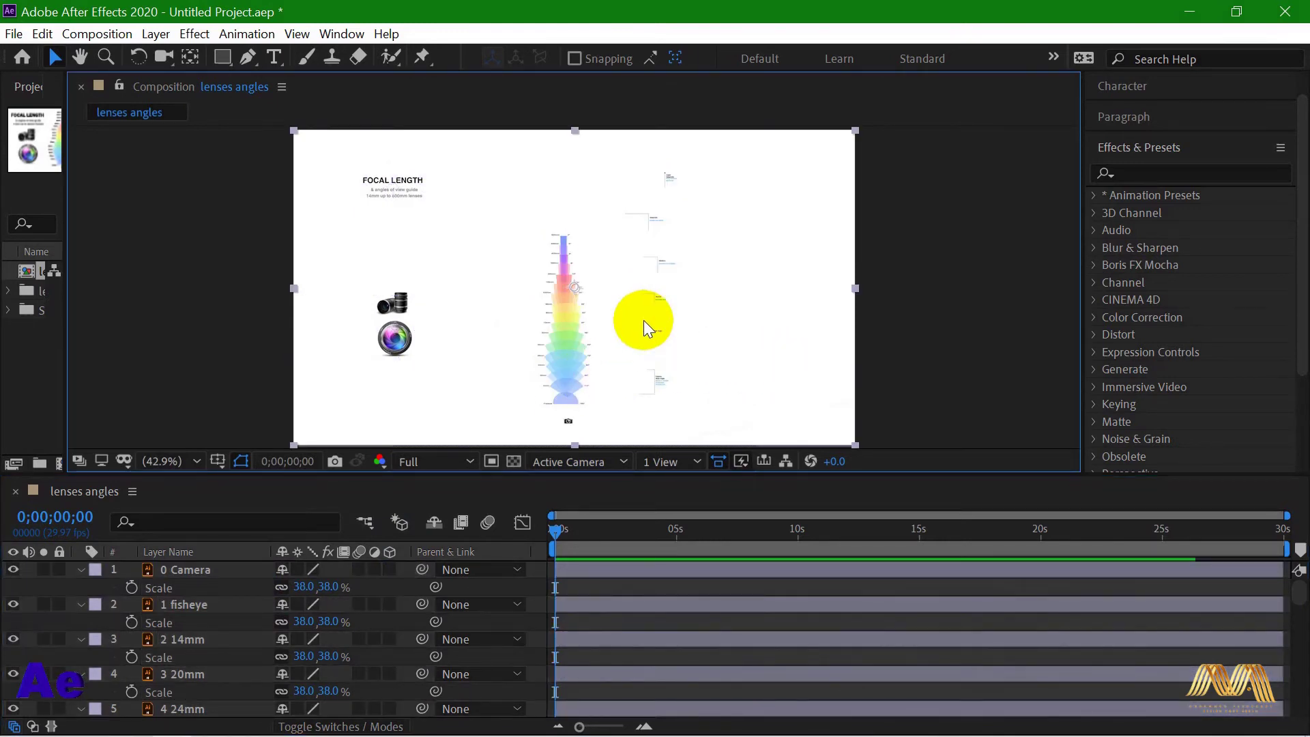
{"action": "key", "text": "period"}
{"action": "key", "text": "period"}
{"action": "key", "text": "period"}
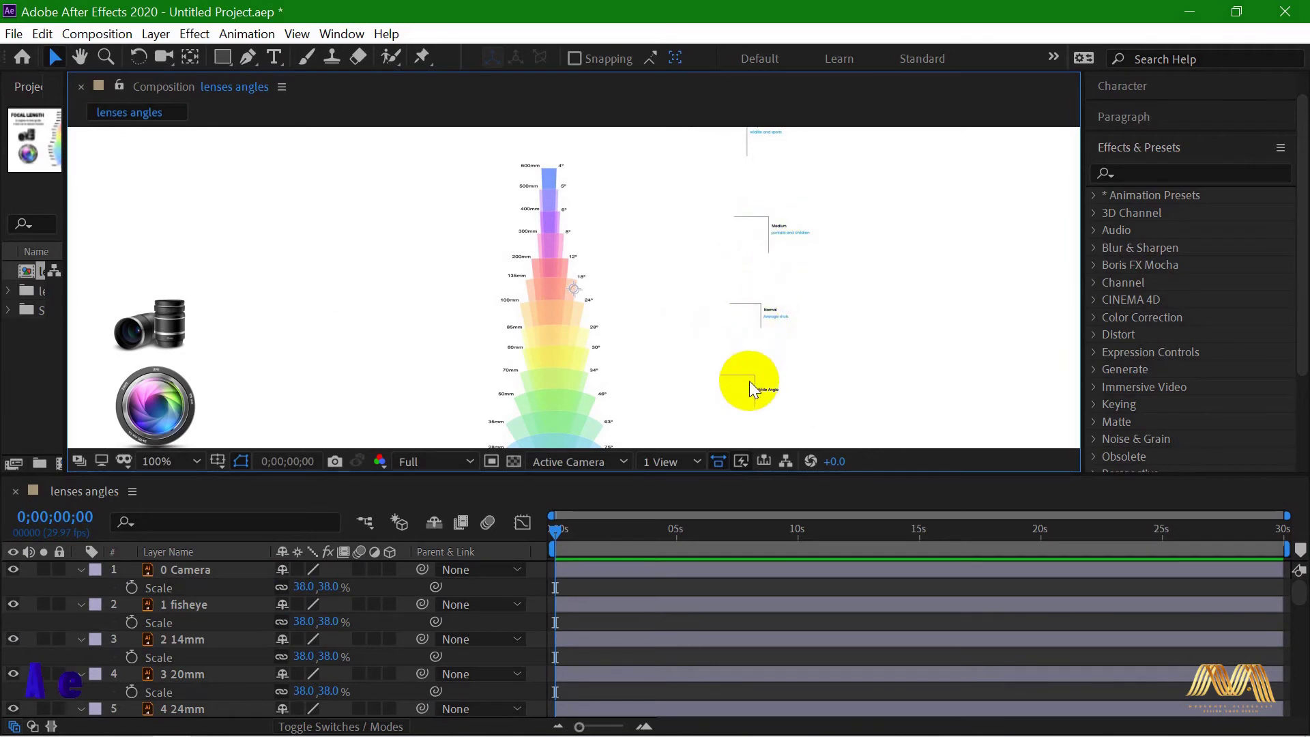
{"action": "key", "text": "period"}
{"action": "key", "text": "h"}
{"action": "left_click_drag", "start_coordinate": [961, 202], "coordinate": [746, 363]}
{"action": "left_click_drag", "start_coordinate": [708, 219], "coordinate": [742, 277]}
{"action": "scroll", "coordinate": [742, 277], "scroll_direction": "down", "scroll_amount": 2}
{"action": "scroll", "coordinate": [653, 300], "scroll_direction": "up", "scroll_amount": 1}
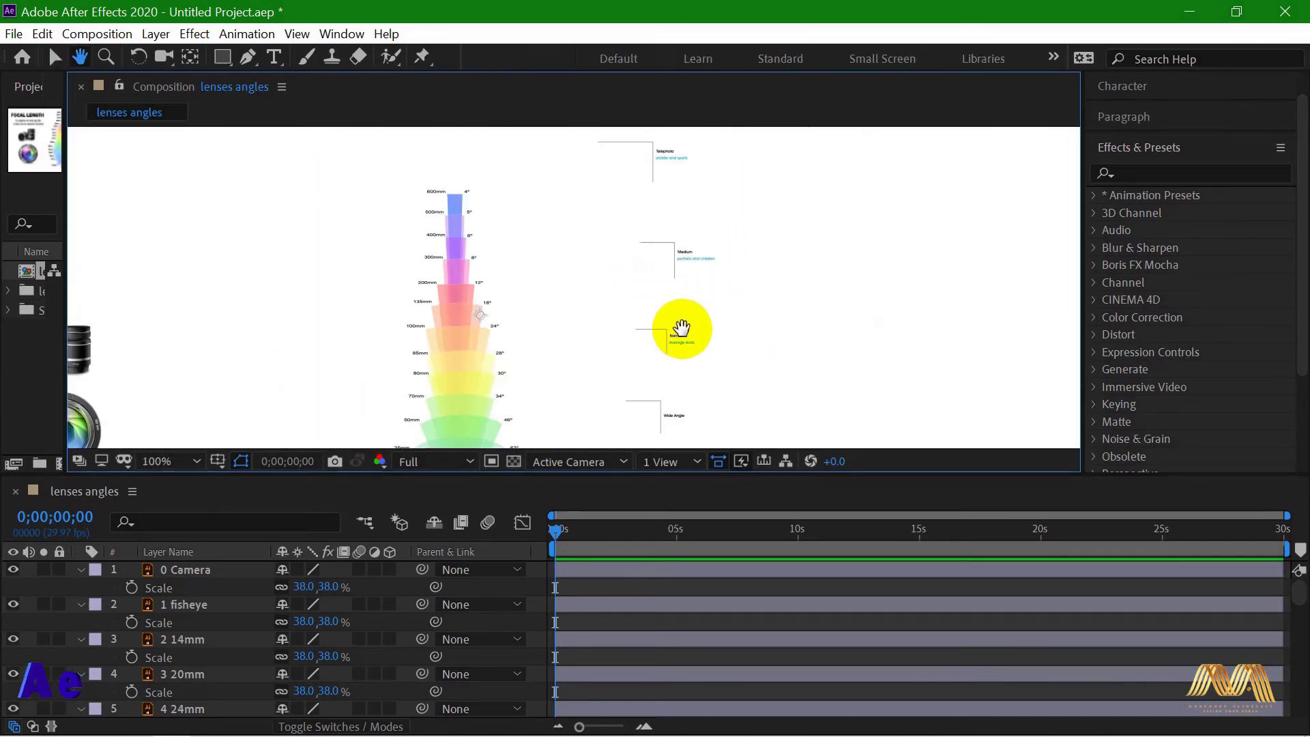
{"action": "left_click_drag", "start_coordinate": [681, 328], "coordinate": [734, 259]}
{"action": "left_click_drag", "start_coordinate": [700, 357], "coordinate": [741, 294]}
{"action": "scroll", "coordinate": [543, 342], "scroll_direction": "up", "scroll_amount": 1}
{"action": "left_click_drag", "start_coordinate": [611, 333], "coordinate": [663, 203]}
{"action": "key", "text": "v"}
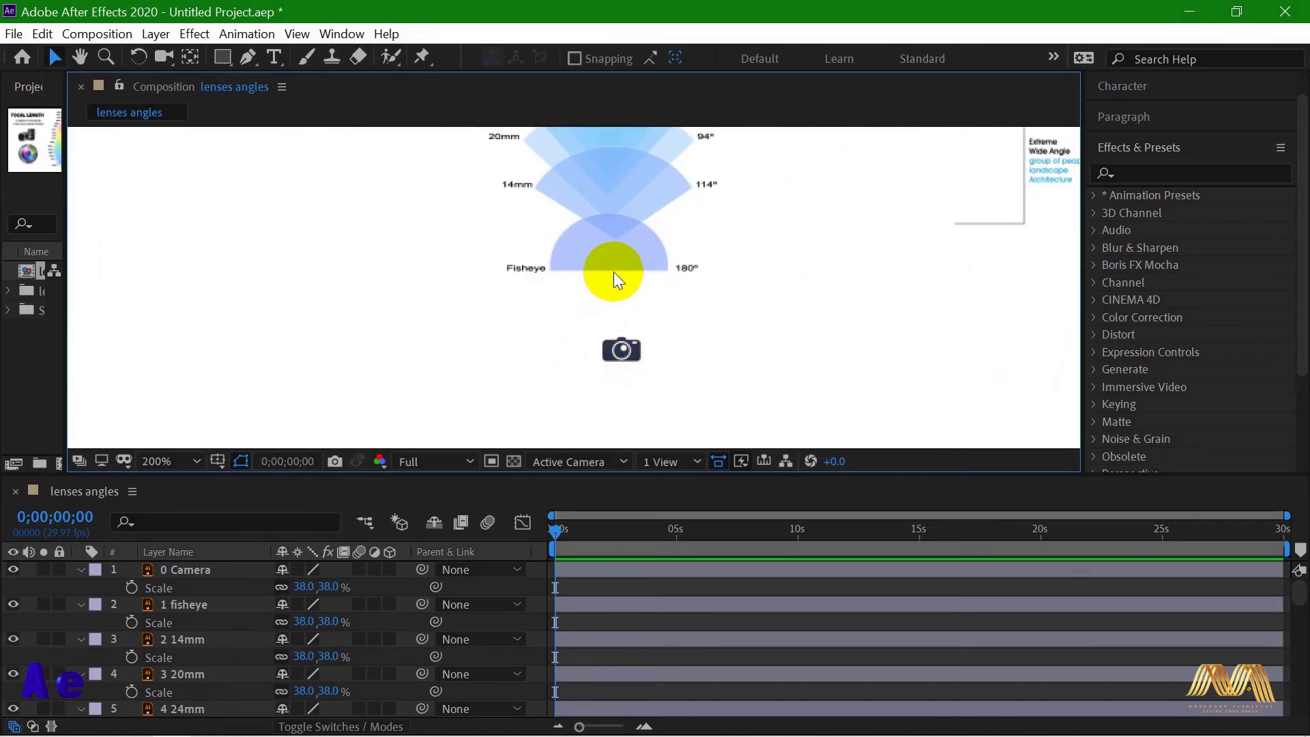
{"action": "left_click_drag", "start_coordinate": [588, 269], "coordinate": [597, 336]}
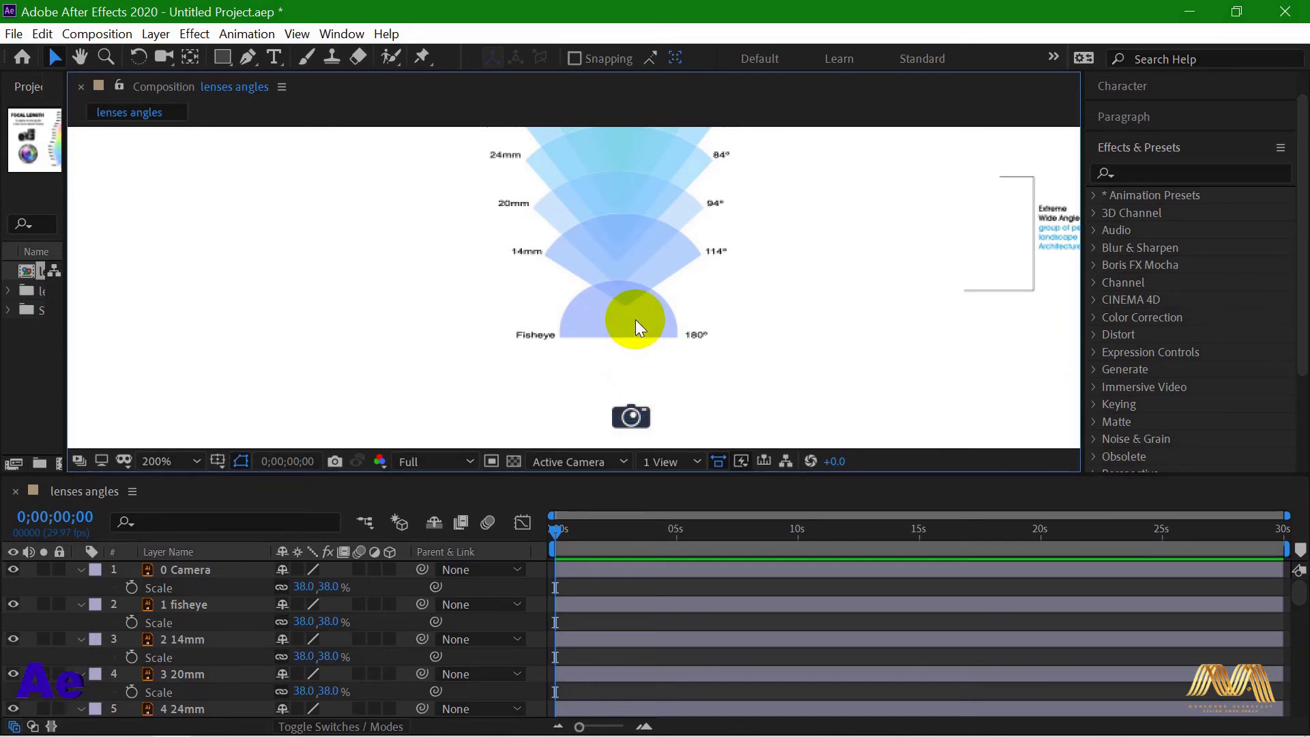
- Fit the whole composition in view and undo the scale change on the artwork layers
{"action": "left_click", "coordinate": [185, 461]}
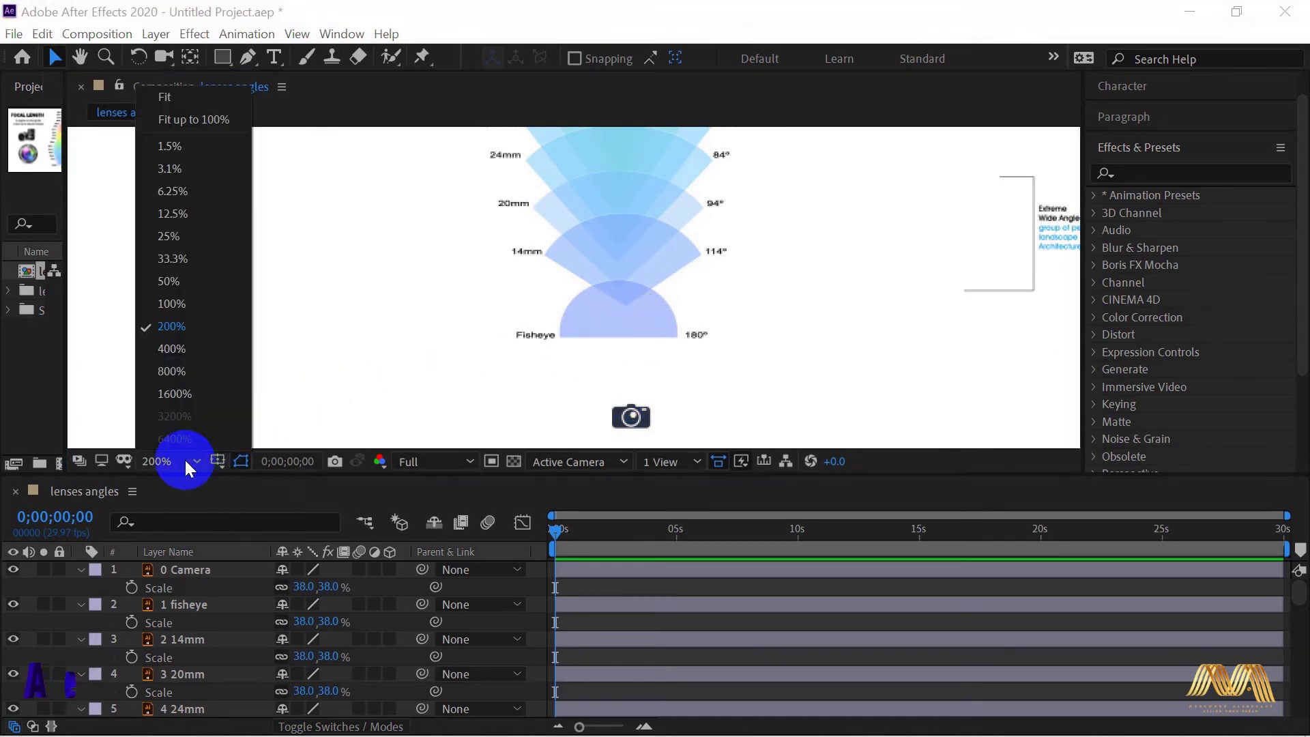
{"action": "left_click", "coordinate": [178, 99]}
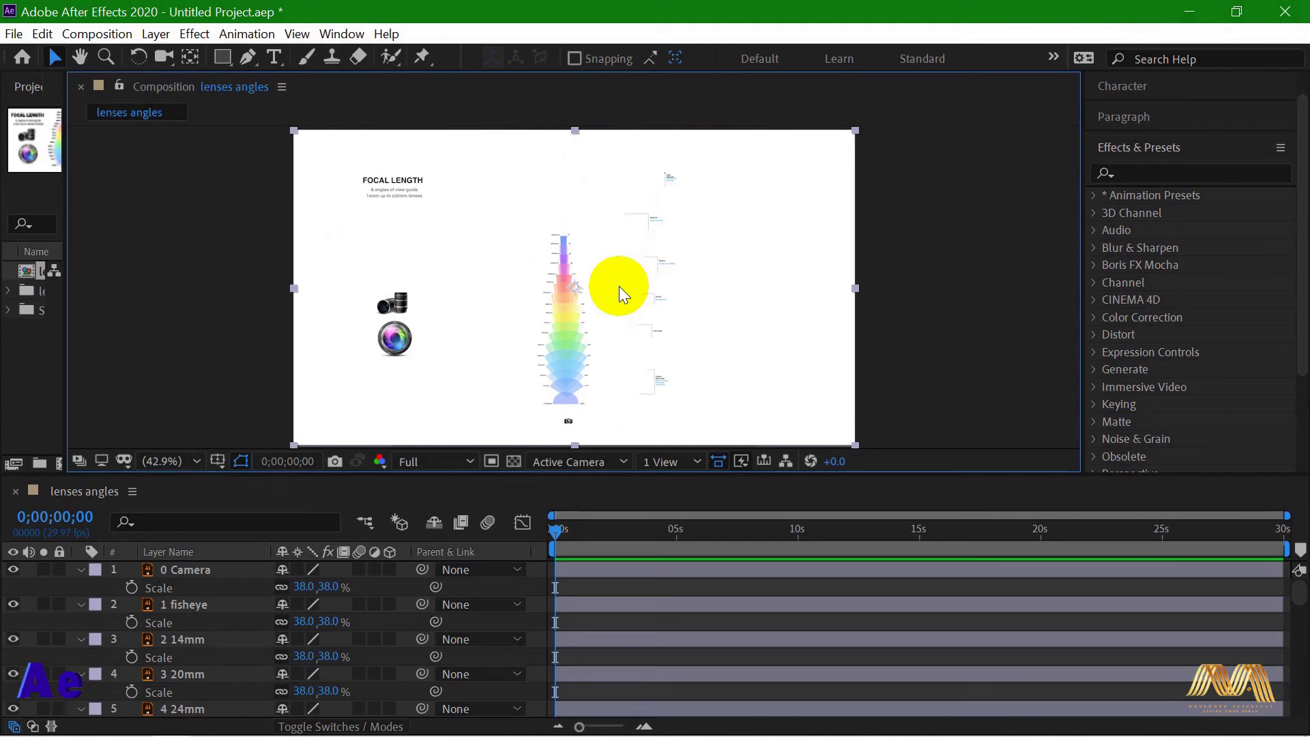
{"action": "key", "text": "ctrl+z"}
{"action": "left_click", "coordinate": [886, 321]}
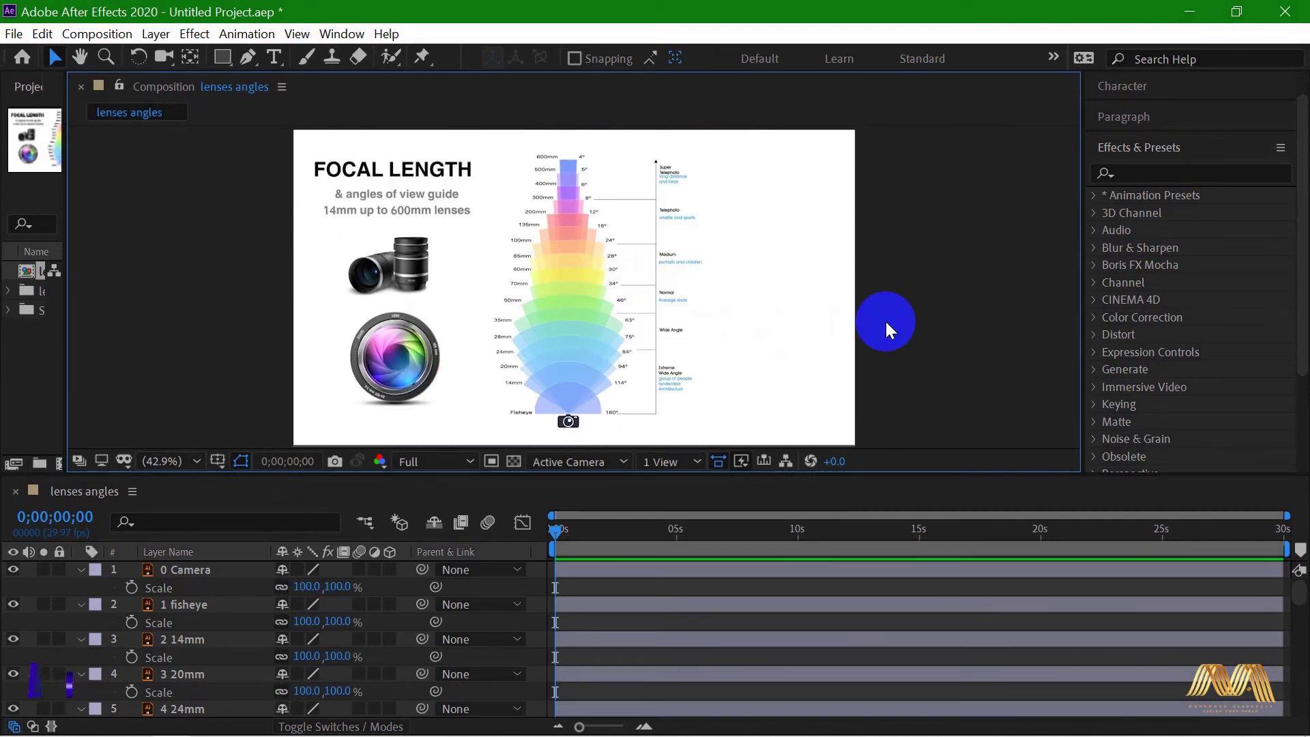
- Examine how the lens angle wedges and side info labels connect at their original size, from Telephoto down to Wide Angle
{"action": "scroll", "coordinate": [649, 347], "scroll_direction": "up", "scroll_amount": 1}
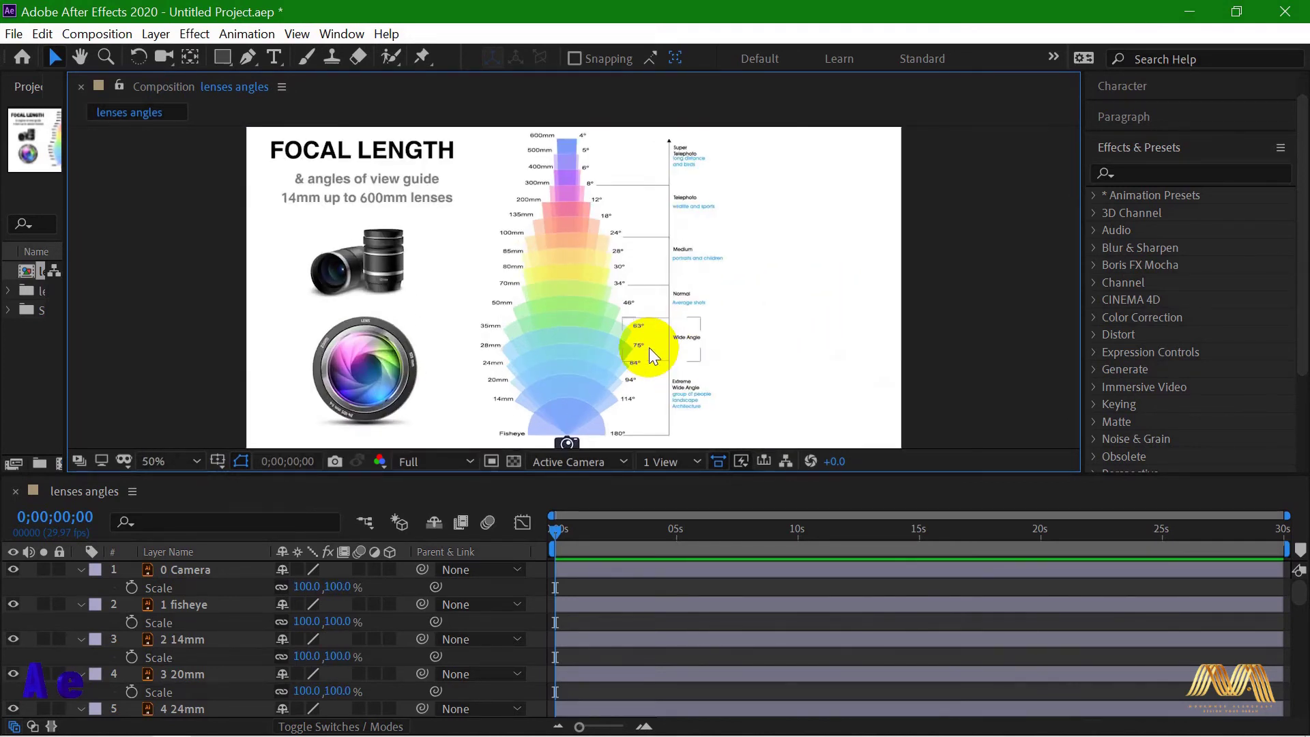
{"action": "scroll", "coordinate": [667, 342], "scroll_direction": "up", "scroll_amount": 1}
{"action": "key", "text": "space"}
{"action": "left_click_drag", "start_coordinate": [720, 317], "coordinate": [656, 351]}
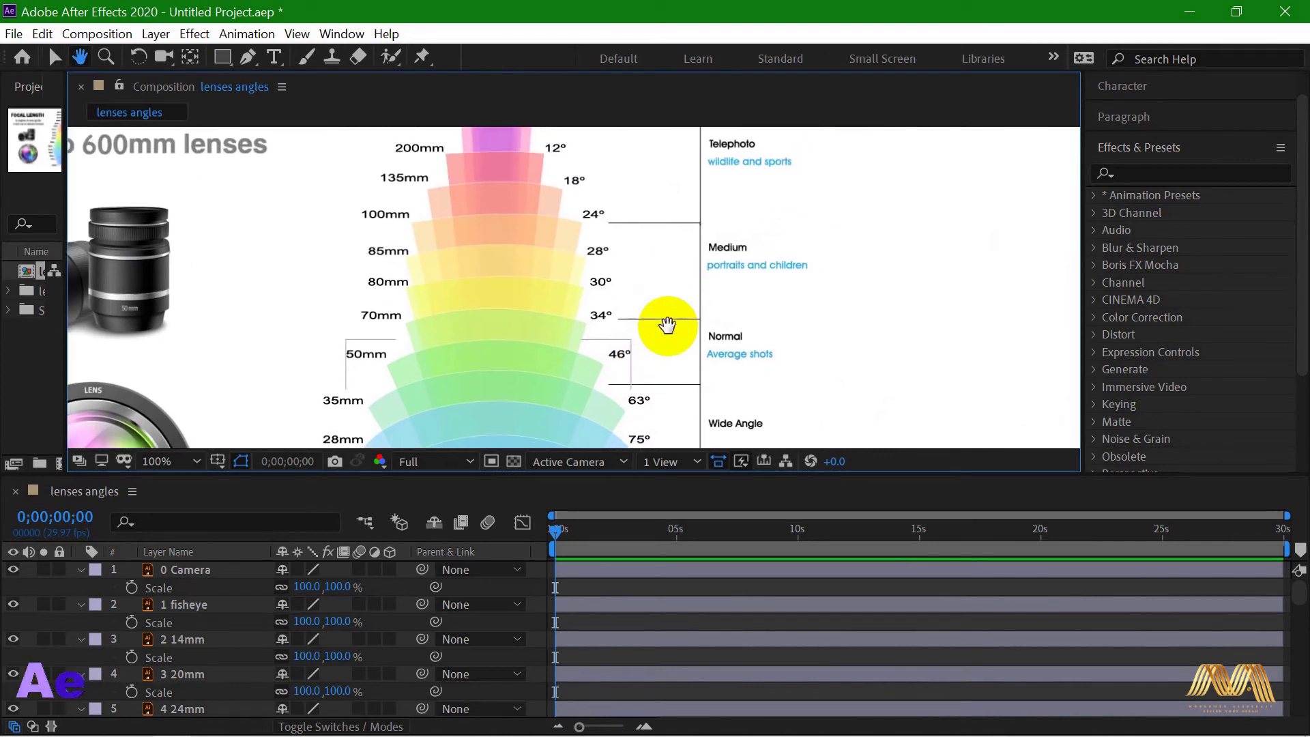
{"action": "key", "text": "space"}
{"action": "left_click_drag", "start_coordinate": [700, 201], "coordinate": [693, 170]}
{"action": "left_click_drag", "start_coordinate": [693, 255], "coordinate": [693, 155]}
{"action": "left_click_drag", "start_coordinate": [649, 298], "coordinate": [650, 186]}
{"action": "left_click_drag", "start_coordinate": [667, 307], "coordinate": [614, 310]}
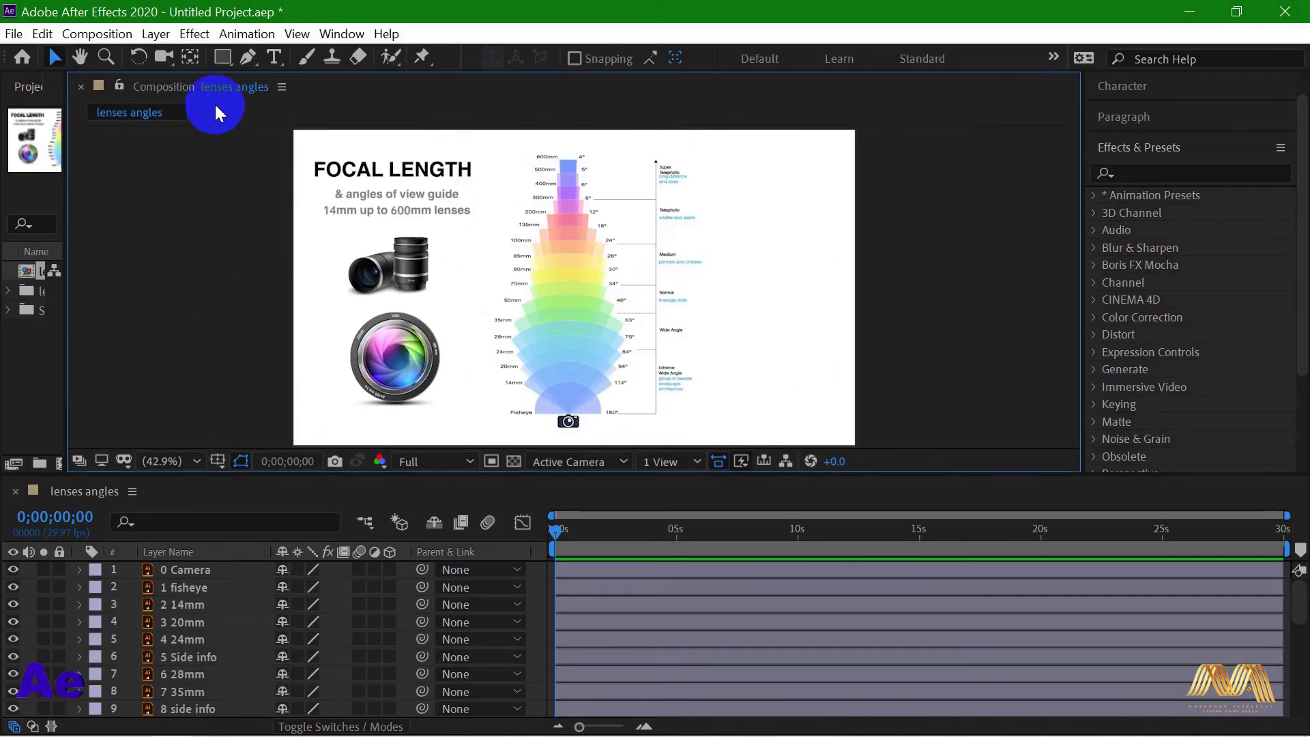
- Add a new null object to the lenses angles composition and rename it Scale
{"action": "left_click", "coordinate": [152, 35]}
{"action": "mouse_move", "coordinate": [202, 58]}
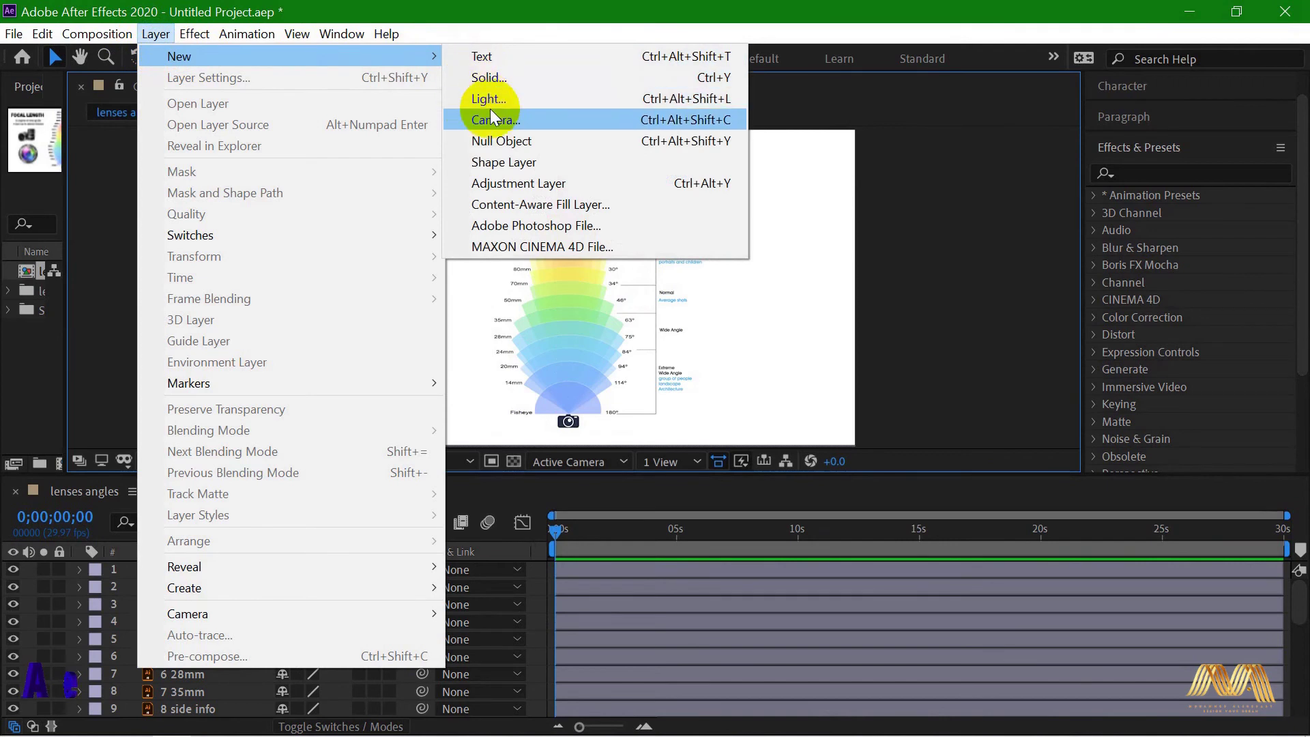
{"action": "left_click", "coordinate": [685, 139]}
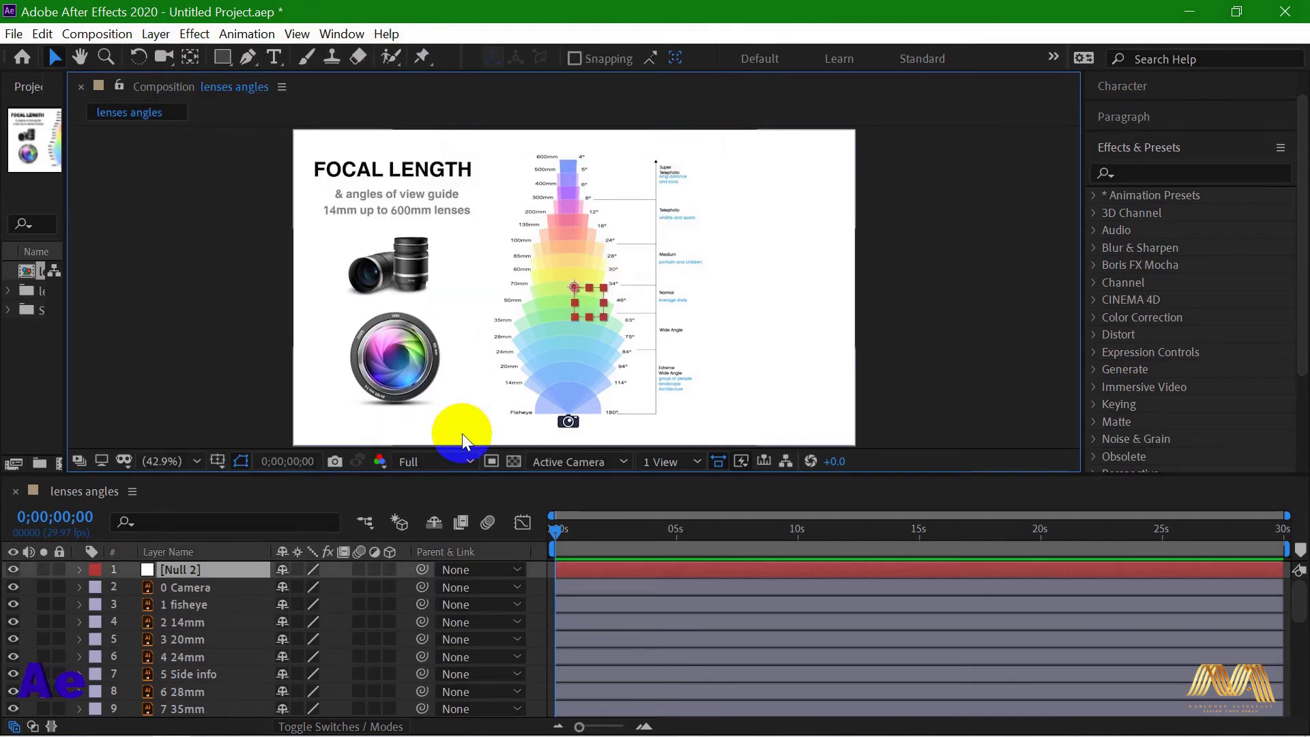
{"action": "right_click", "coordinate": [174, 570]}
{"action": "left_click", "coordinate": [201, 560]}
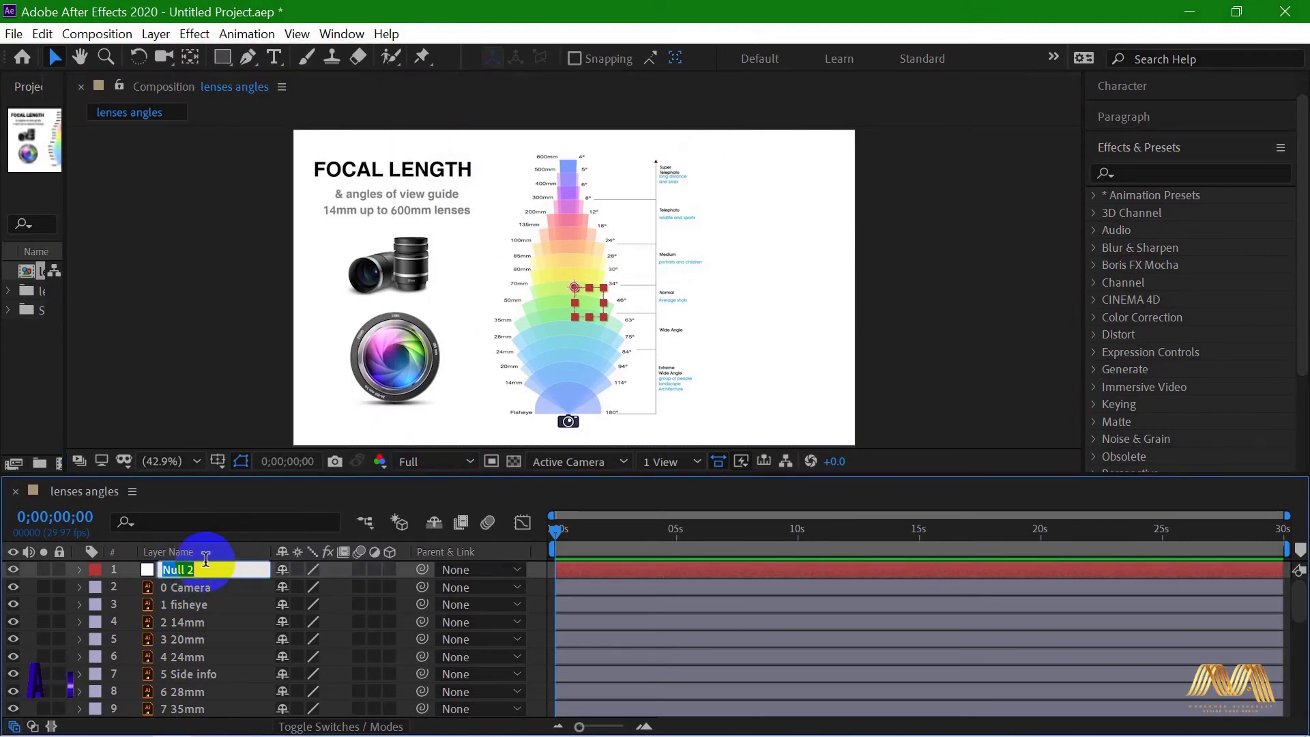
{"action": "type", "text": "Scale"}
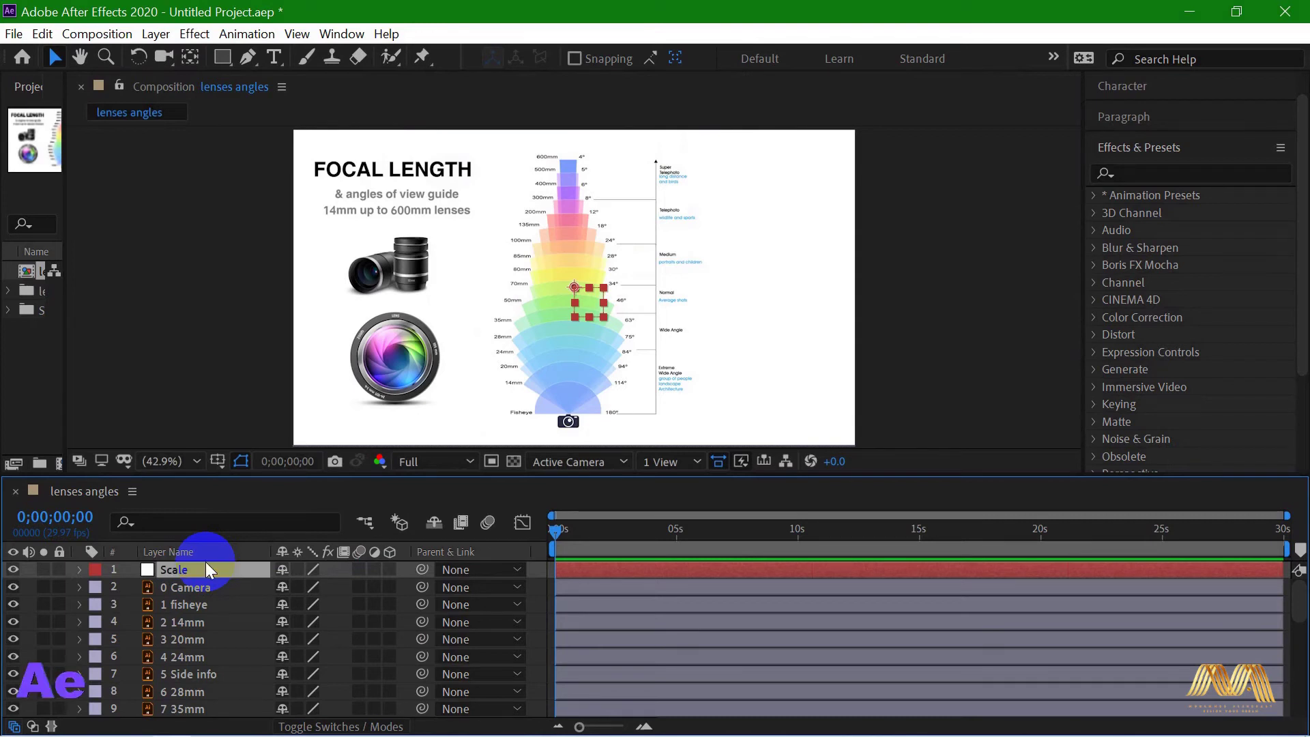
{"action": "key", "text": "Return"}
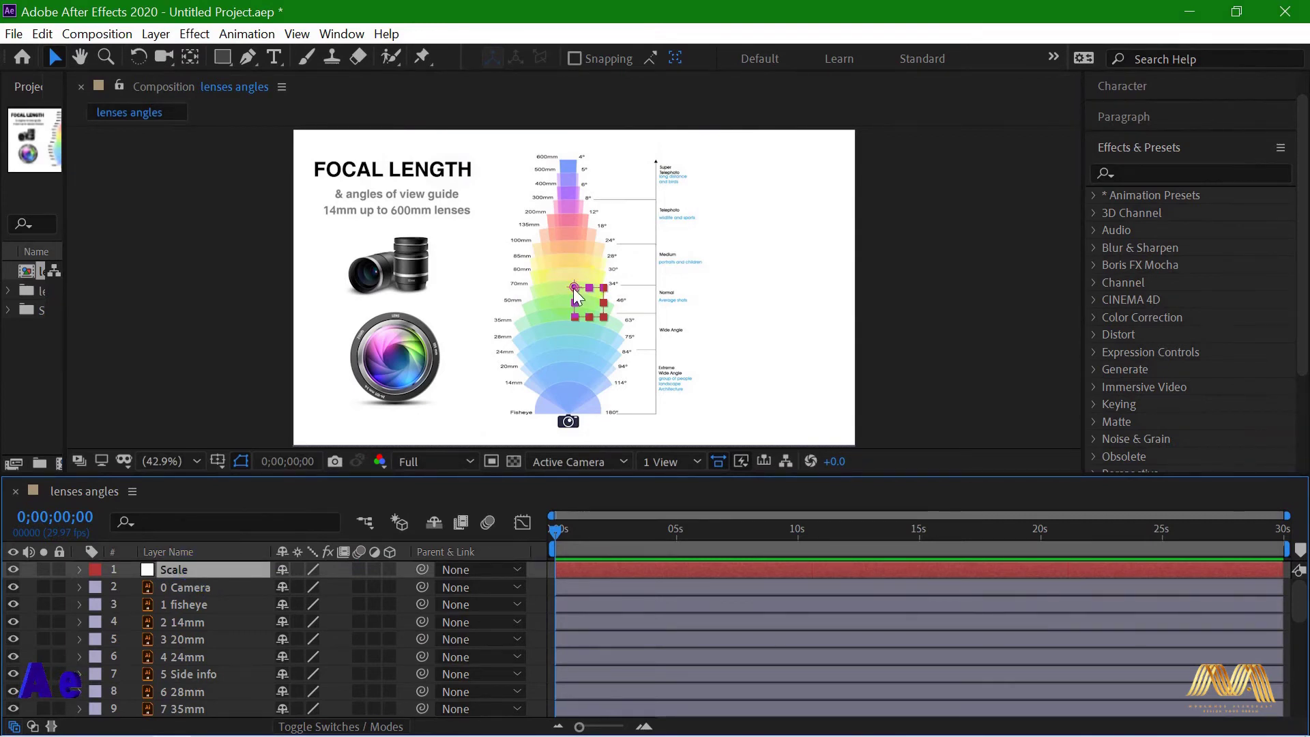
- Center the Scale null's anchor point within its box and move the null onto the middle of the lens angle chart
{"action": "key", "text": "y"}
{"action": "left_click_drag", "start_coordinate": [575, 291], "coordinate": [589, 302]}
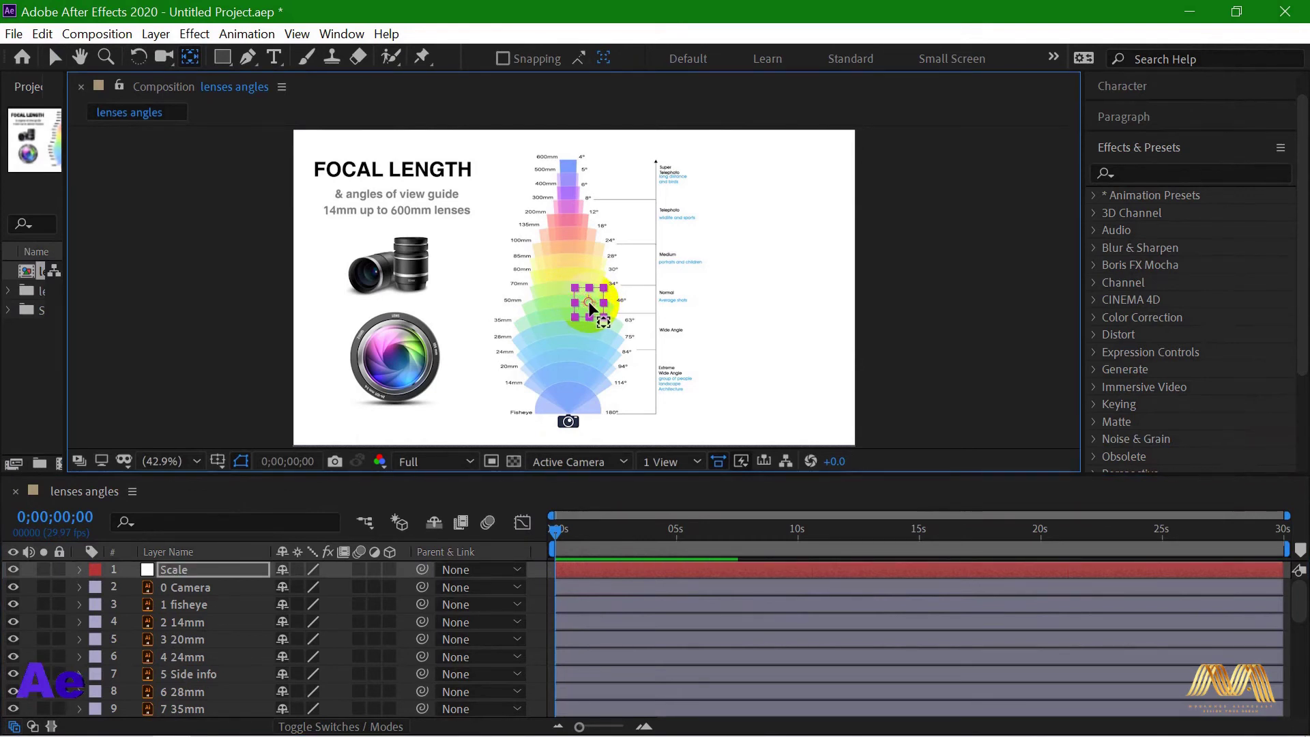
{"action": "key", "text": "v"}
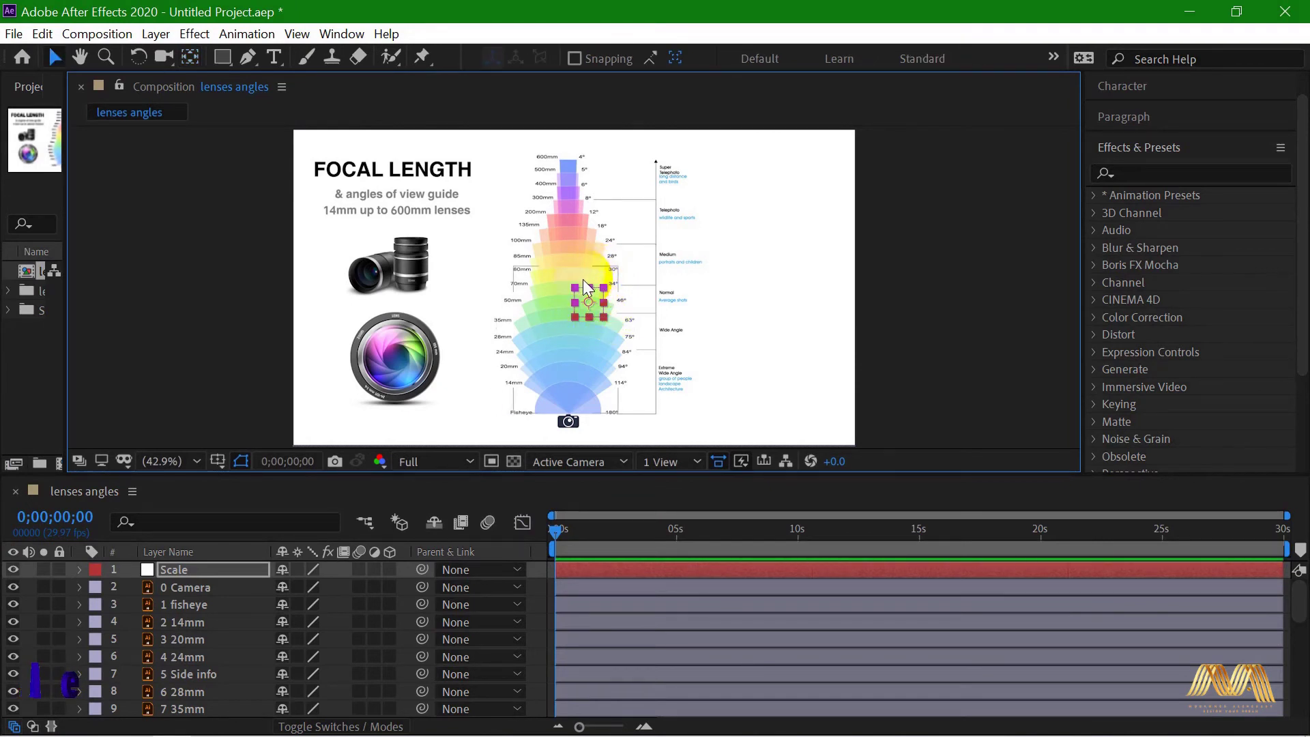
{"action": "mouse_move", "coordinate": [589, 318]}
{"action": "left_mouse_down"}
{"action": "mouse_move", "coordinate": [575, 317]}
{"action": "mouse_move", "coordinate": [588, 320]}
{"action": "left_mouse_up"}
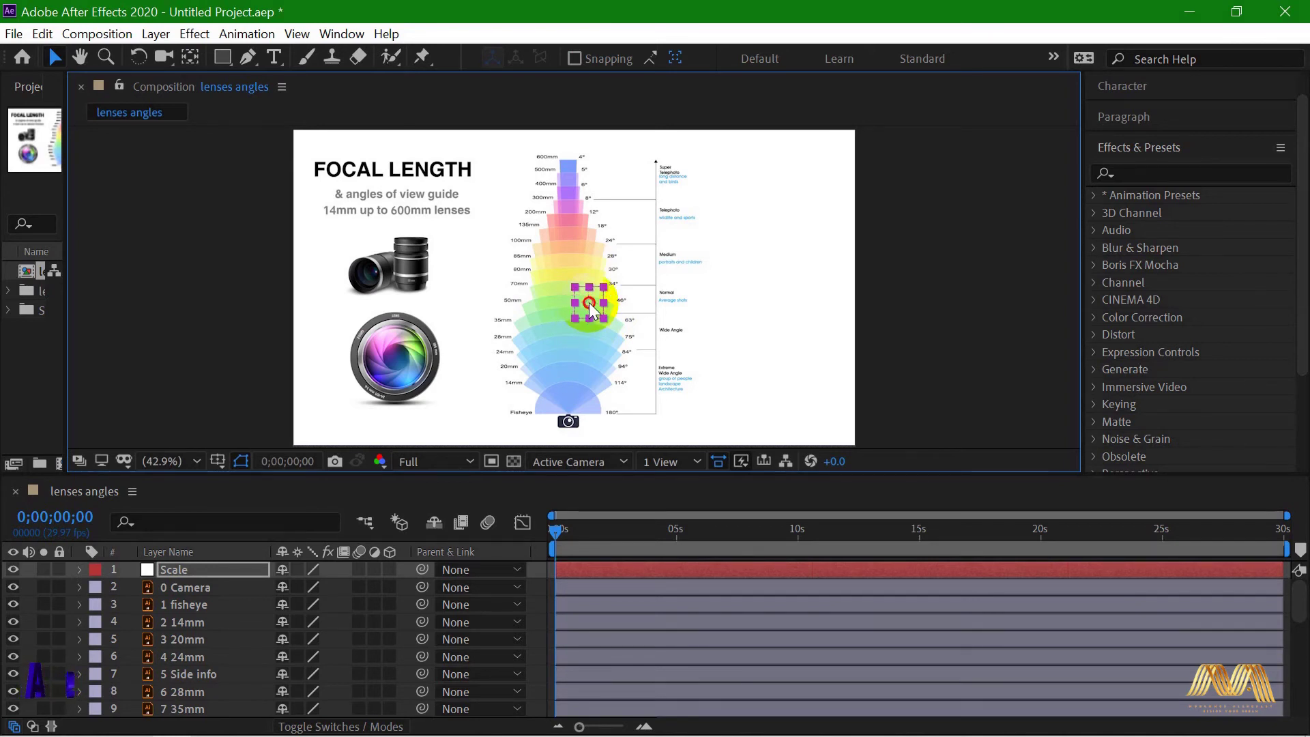
{"action": "left_click_drag", "start_coordinate": [564, 300], "coordinate": [583, 301]}
{"action": "left_click_drag", "start_coordinate": [571, 298], "coordinate": [570, 298]}
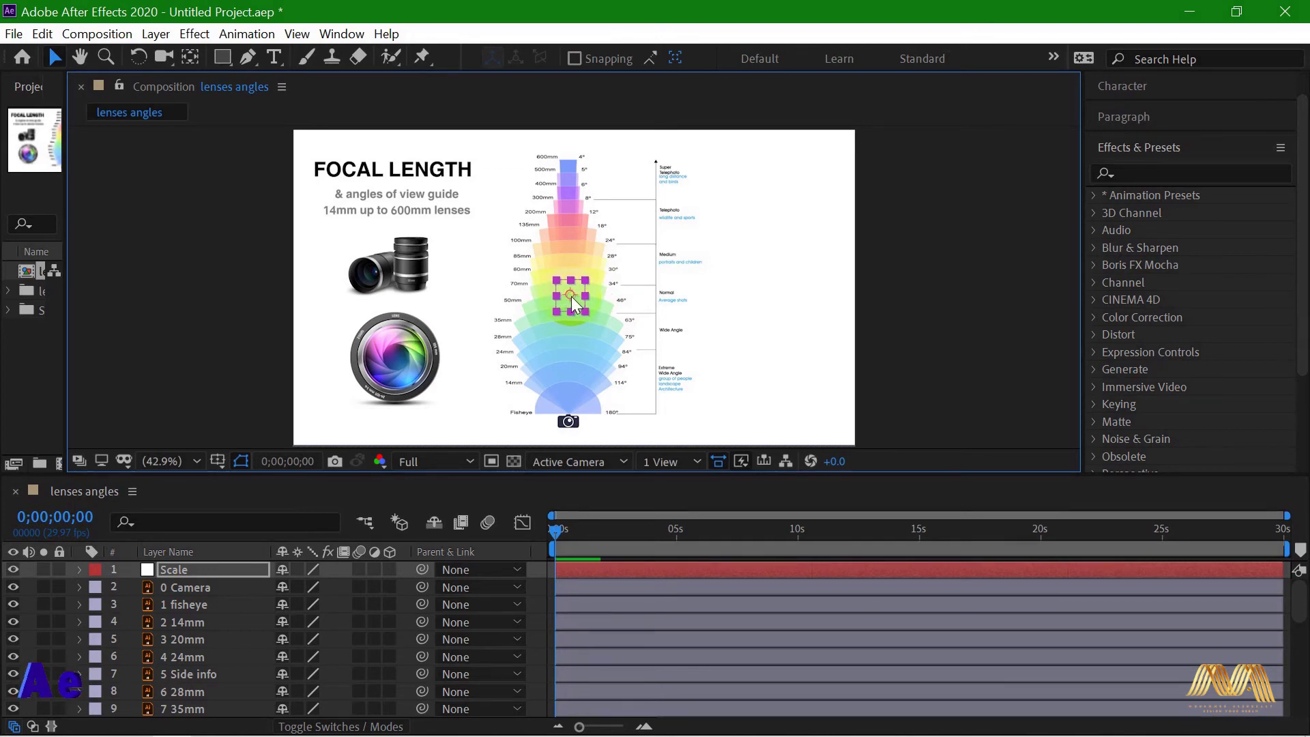
- Check that the Parent & Link column is enabled, and parent every layer from 0 Camera through 25 cameras to the Scale null
{"action": "left_click", "coordinate": [202, 588]}
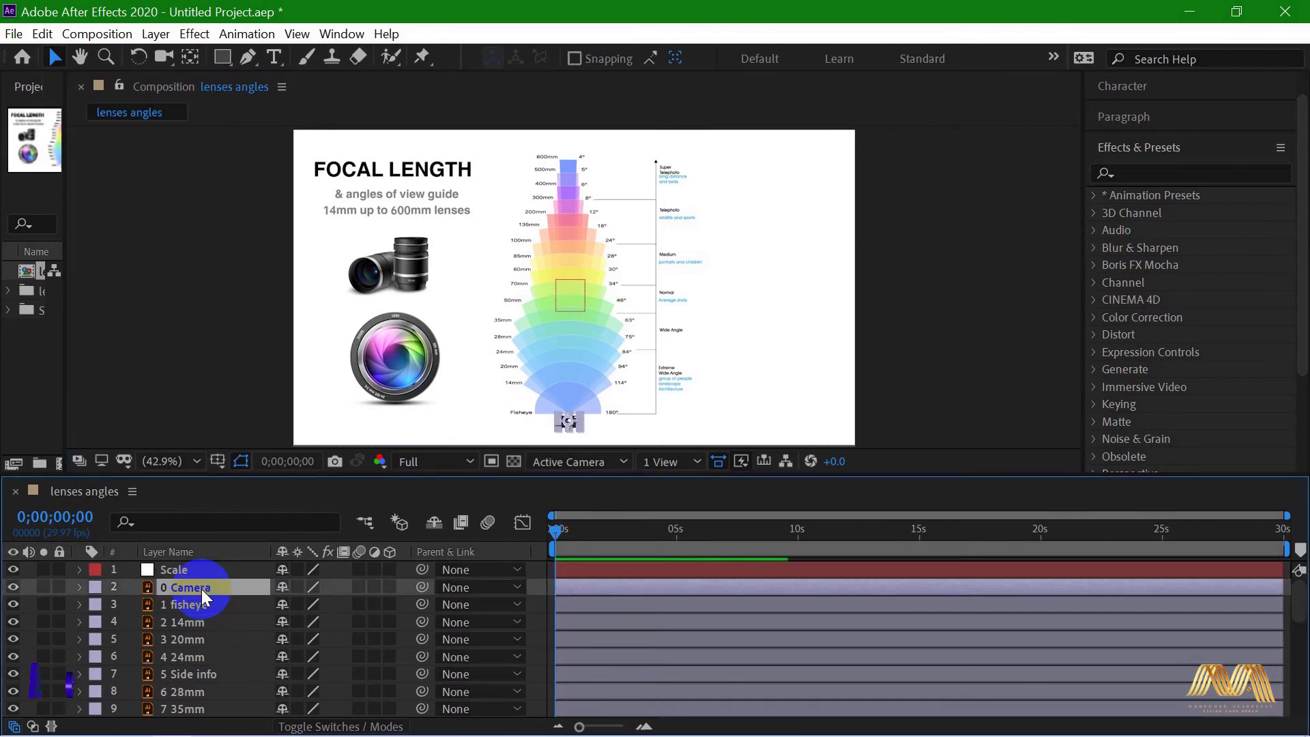
{"action": "scroll", "coordinate": [202, 587], "scroll_direction": "down", "scroll_amount": 6}
{"action": "left_click", "coordinate": [178, 692]}
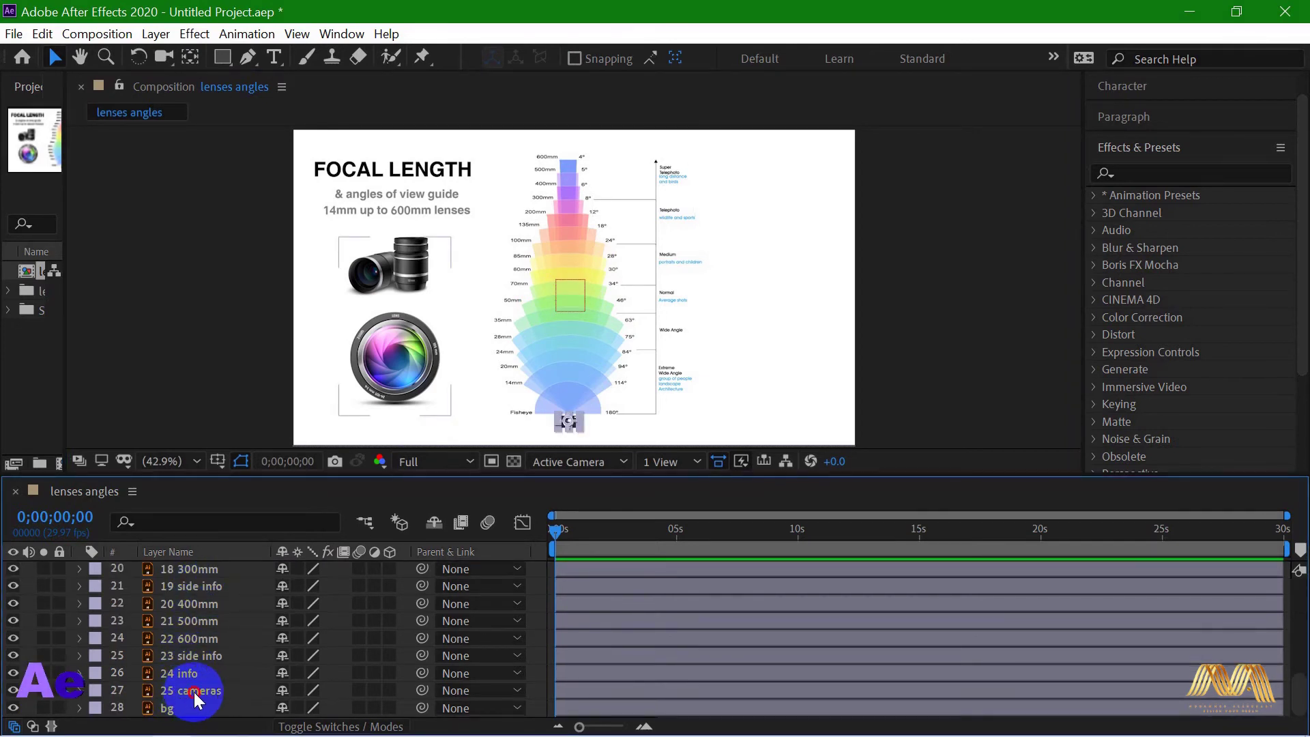
{"action": "left_click", "coordinate": [194, 693], "text": "shift"}
{"action": "scroll", "coordinate": [345, 588], "scroll_direction": "up", "scroll_amount": 6}
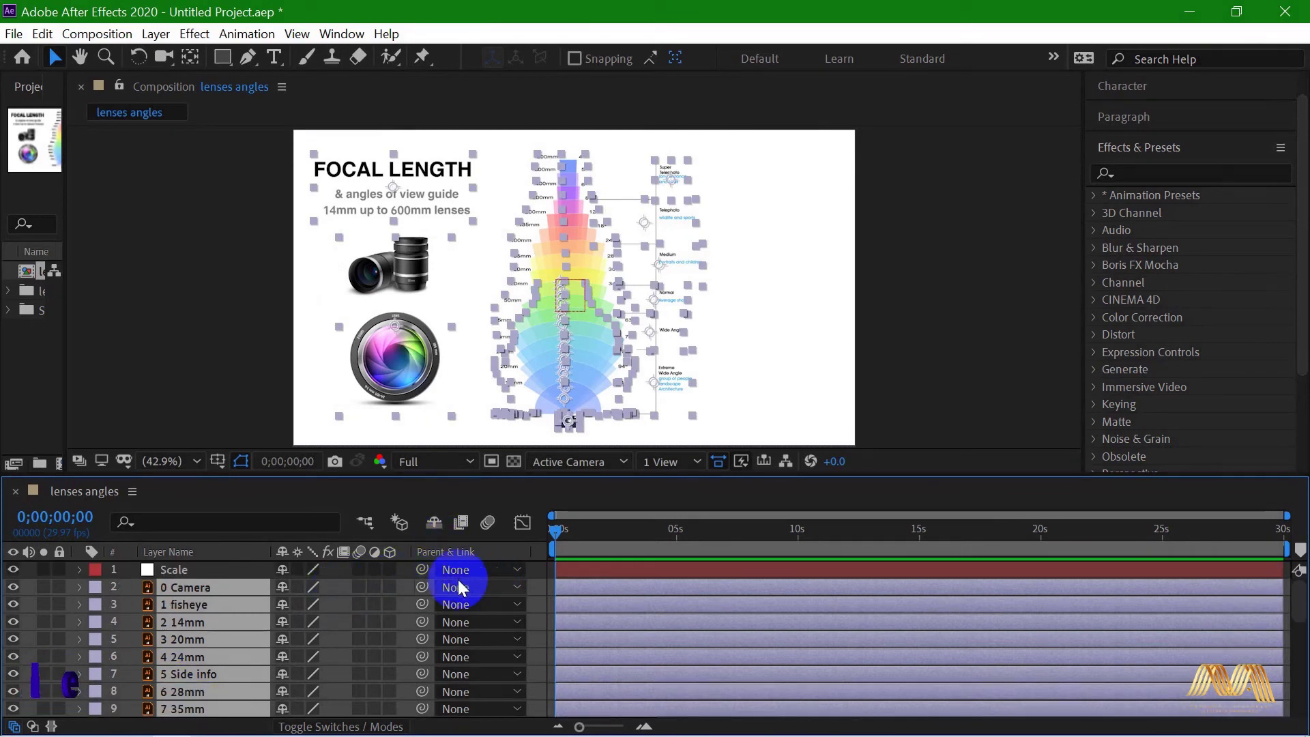
{"action": "left_click", "coordinate": [345, 727]}
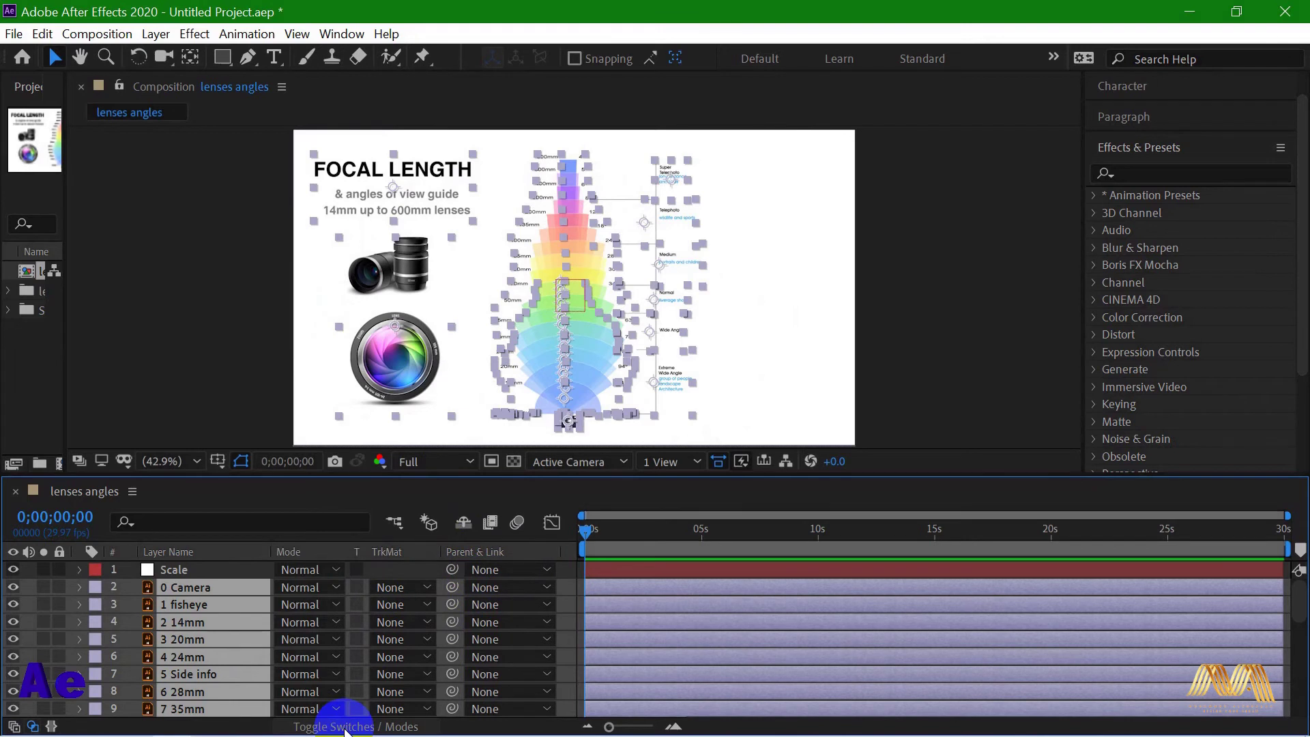
{"action": "left_click", "coordinate": [355, 727]}
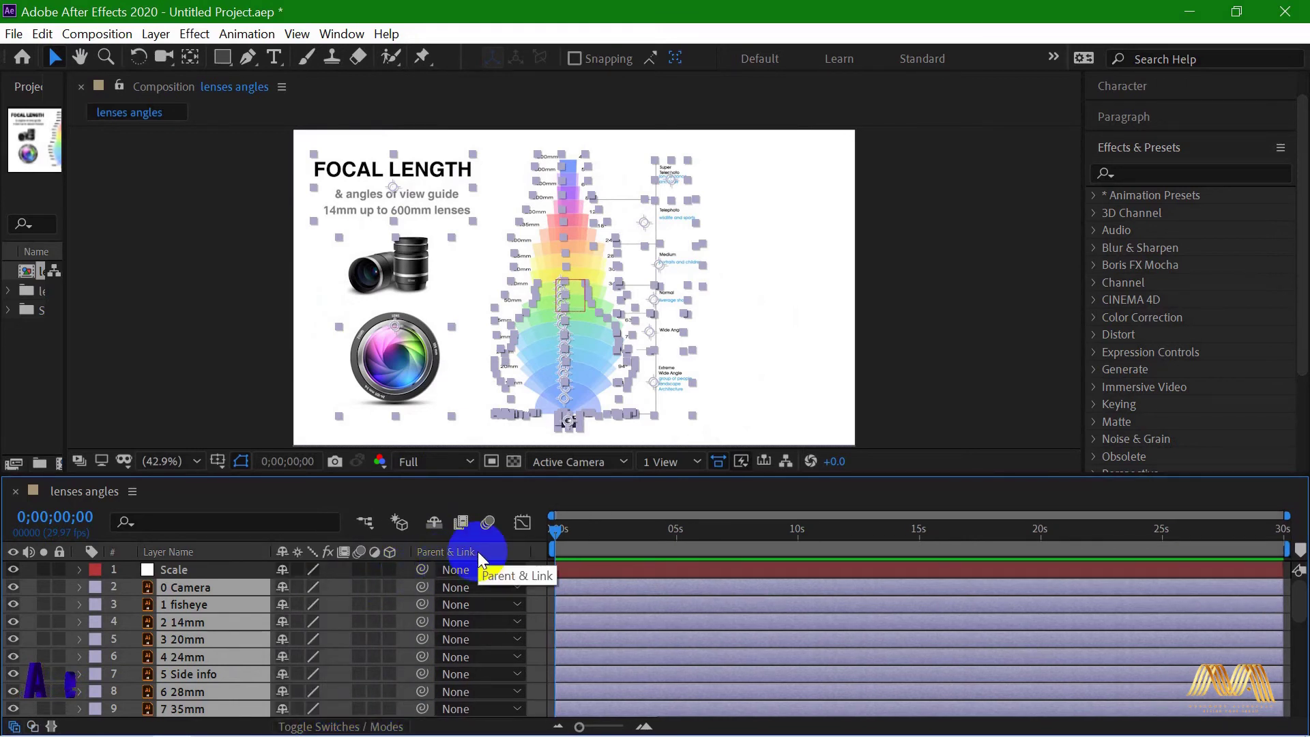
{"action": "right_click", "coordinate": [517, 556]}
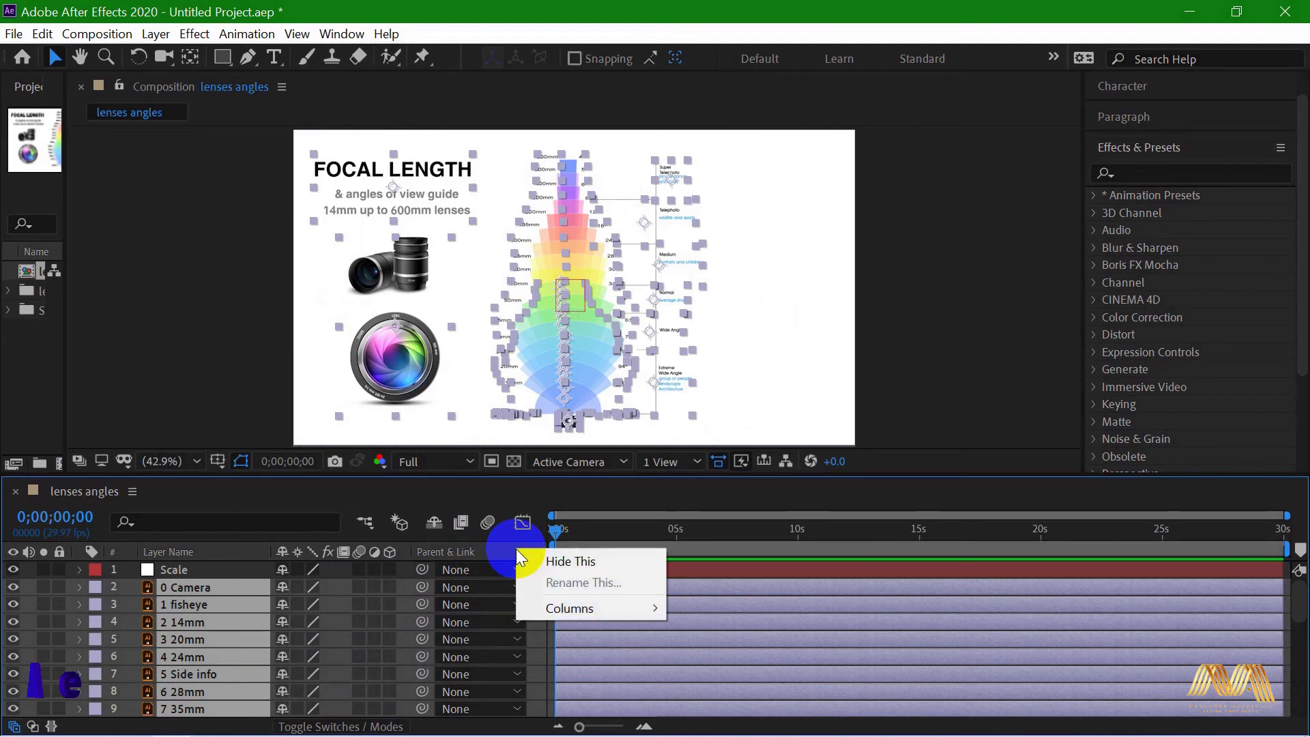
{"action": "mouse_move", "coordinate": [566, 607]}
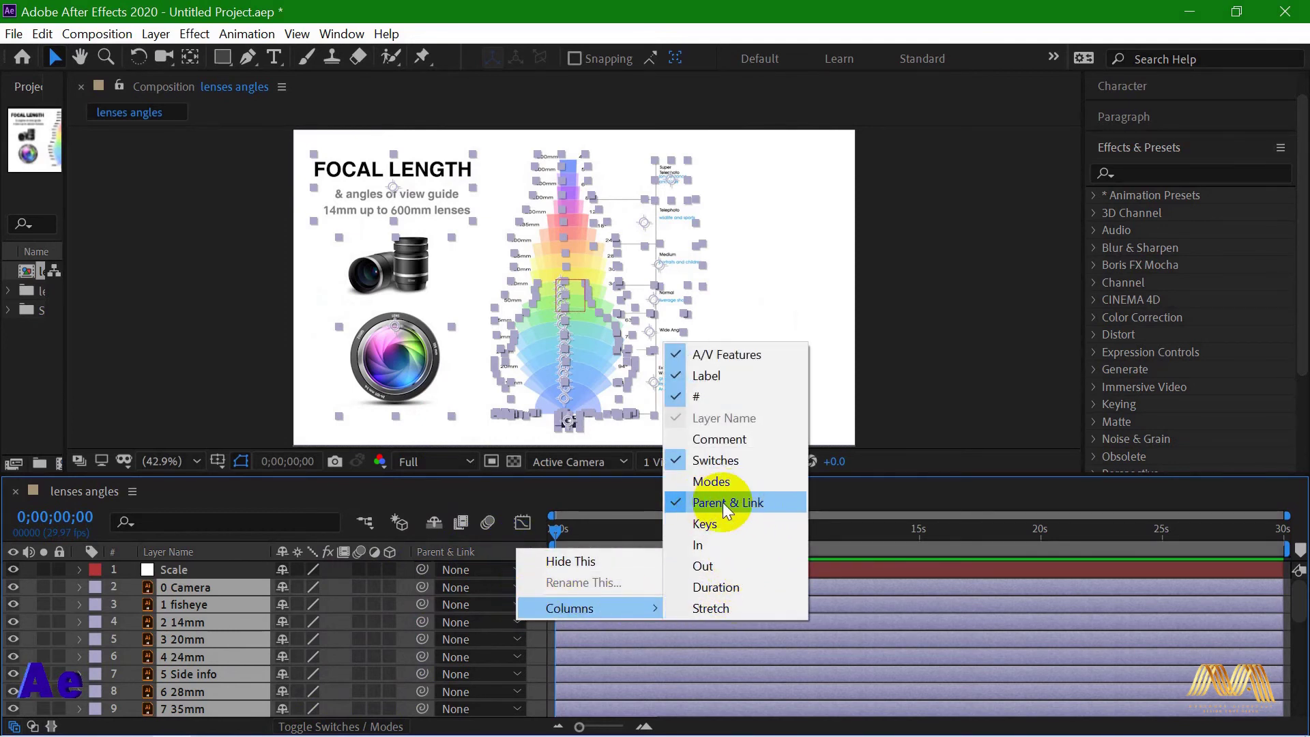
{"action": "left_click", "coordinate": [493, 547]}
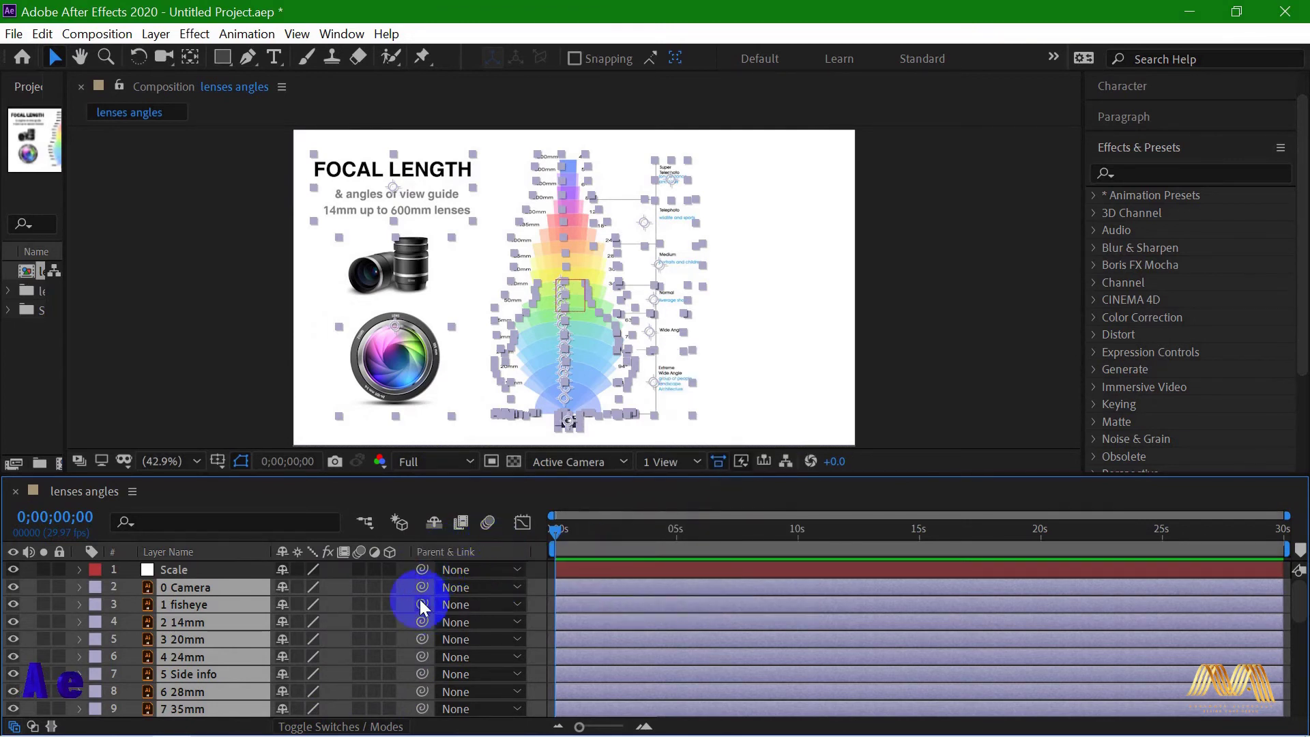
{"action": "left_click_drag", "start_coordinate": [422, 588], "coordinate": [160, 571]}
- Shrink all the parented artwork together by setting the Scale null's Scale to 91.0, 99.3%
{"action": "left_click", "coordinate": [208, 573]}
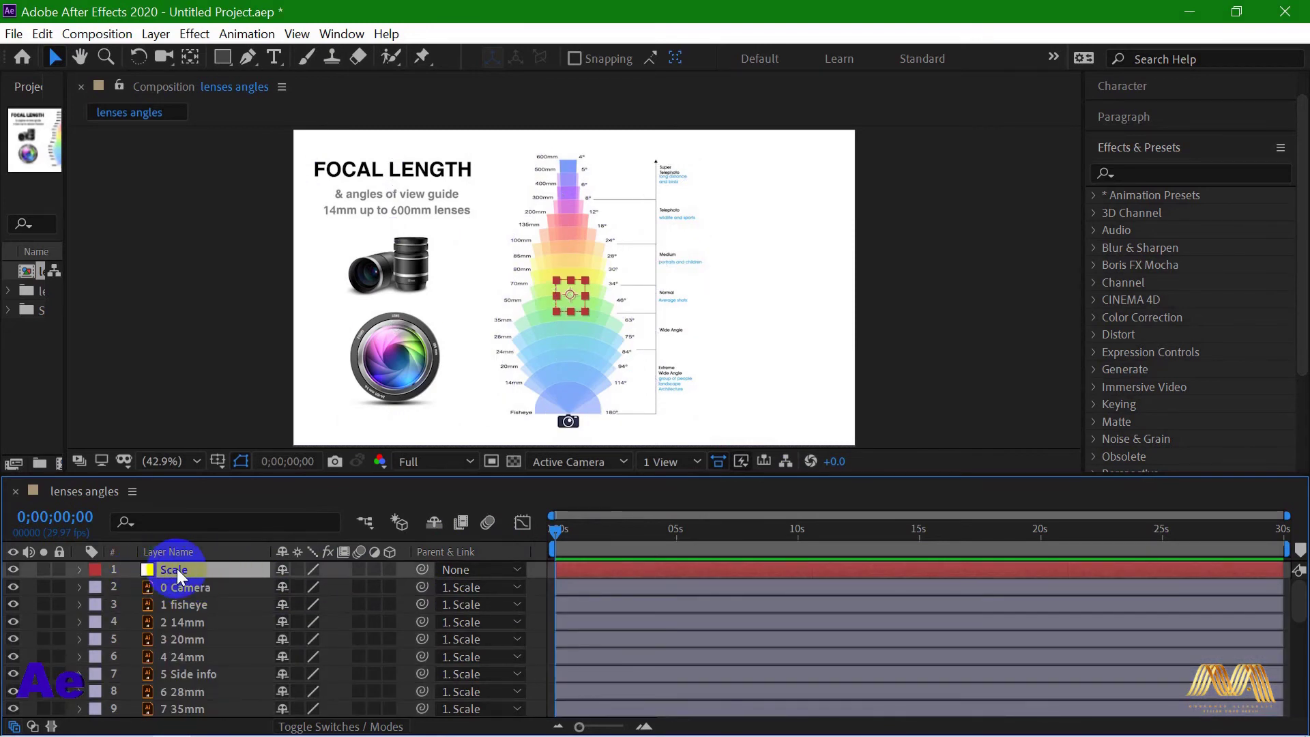
{"action": "key", "text": "s"}
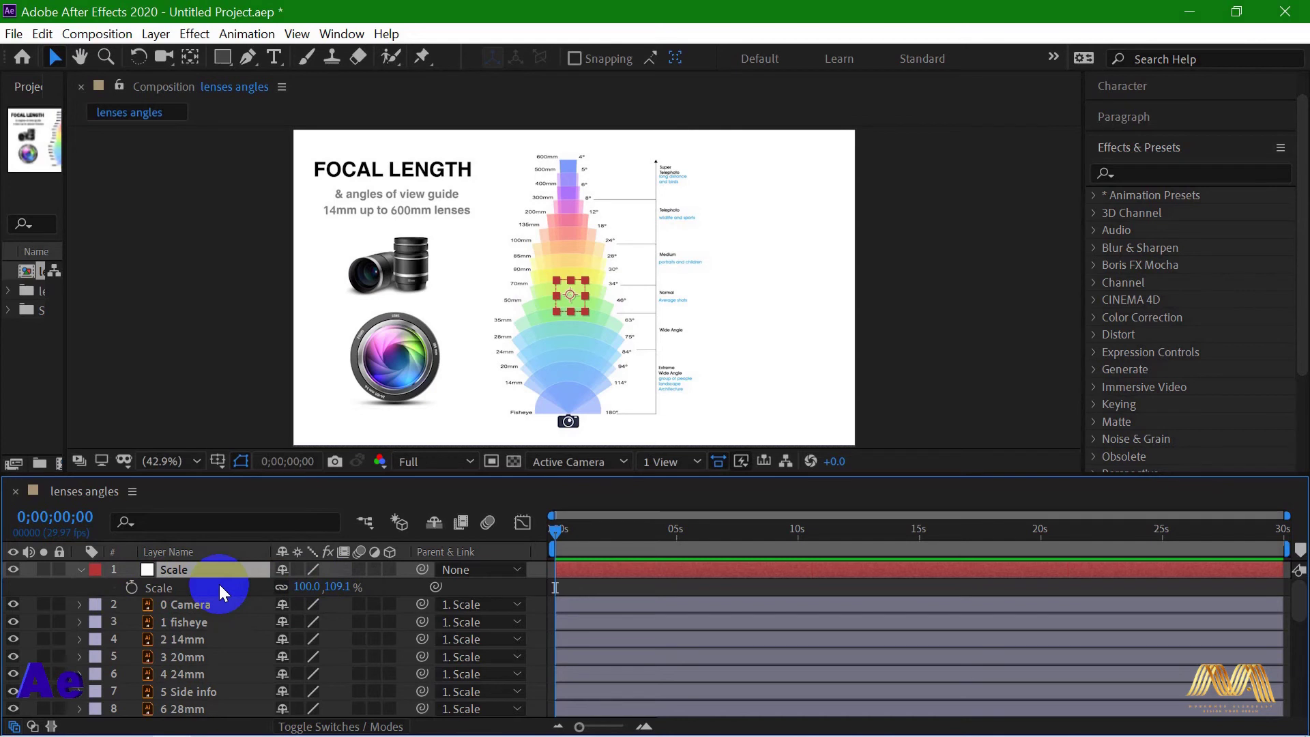
{"action": "left_click_drag", "start_coordinate": [308, 588], "coordinate": [293, 587]}
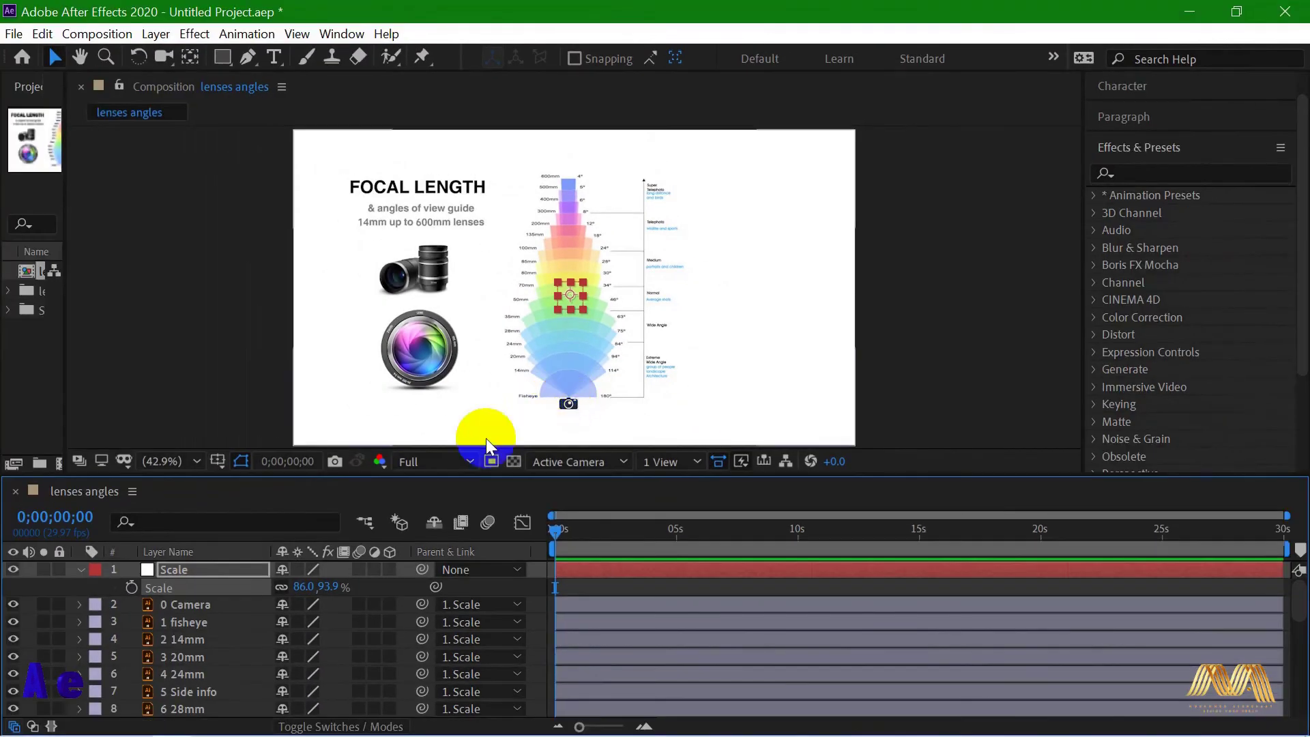
{"action": "left_click", "coordinate": [305, 581]}
{"action": "mouse_move", "coordinate": [301, 592]}
{"action": "left_mouse_down"}
{"action": "mouse_move", "coordinate": [274, 591]}
{"action": "mouse_move", "coordinate": [344, 590]}
{"action": "mouse_move", "coordinate": [307, 588]}
{"action": "left_mouse_up"}
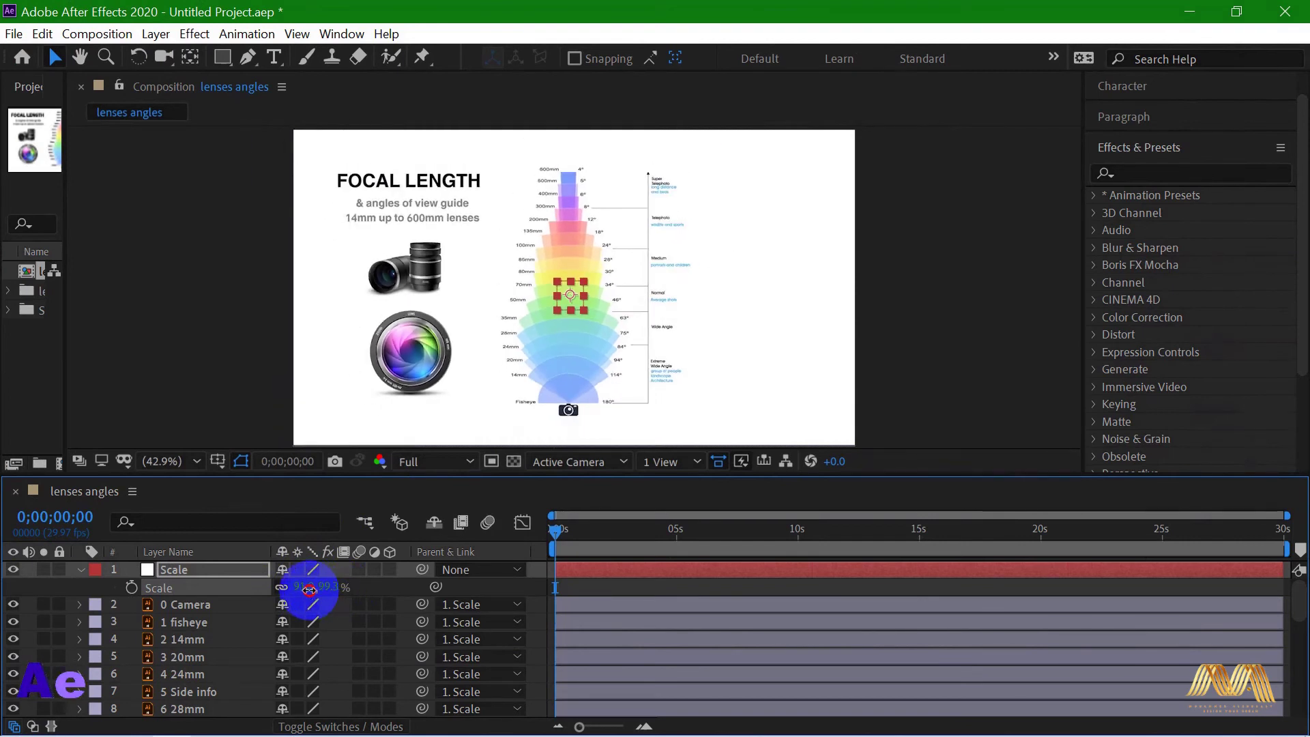
- Keyframe the Scale null's Position to slide in from off-screen at -447.0, 565.7 to its place on the chart over about one second
{"action": "left_click", "coordinate": [175, 571]}
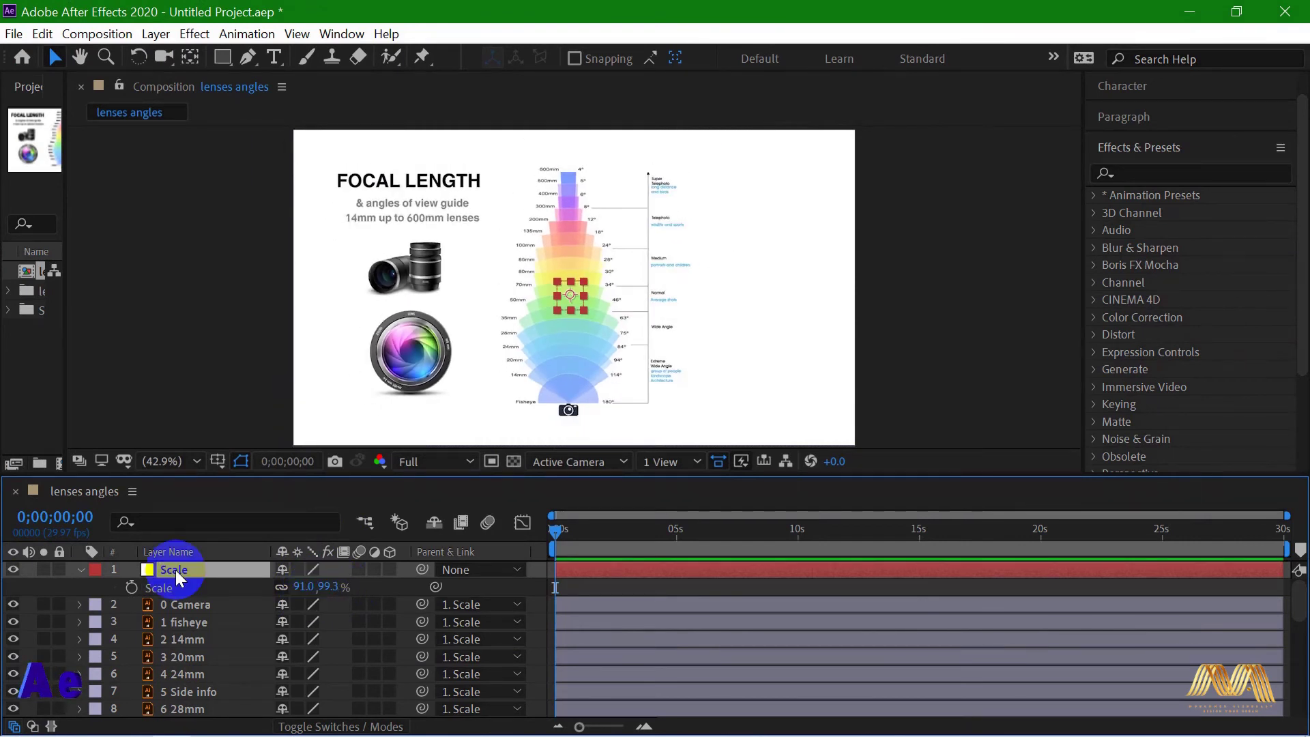
{"action": "key", "text": "p"}
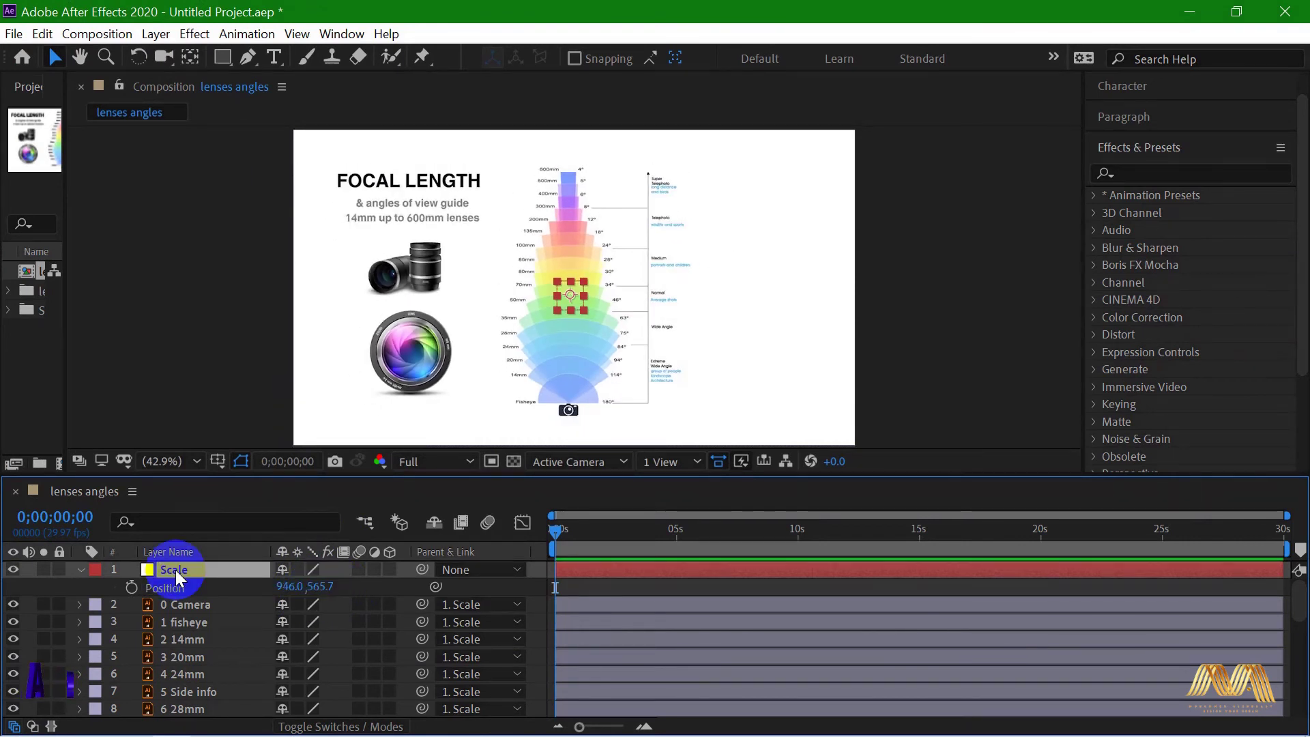
{"action": "left_click", "coordinate": [130, 589]}
{"action": "left_click", "coordinate": [600, 610]}
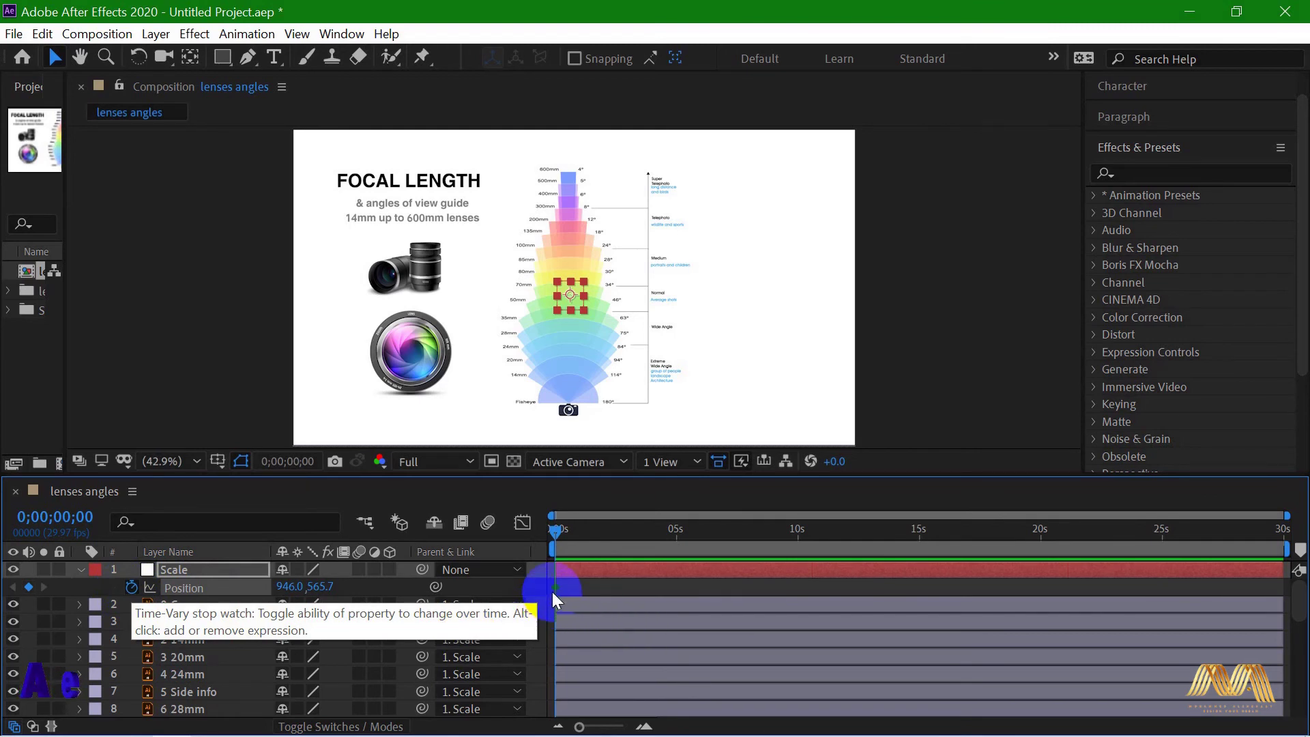
{"action": "left_click_drag", "start_coordinate": [555, 586], "coordinate": [636, 587]}
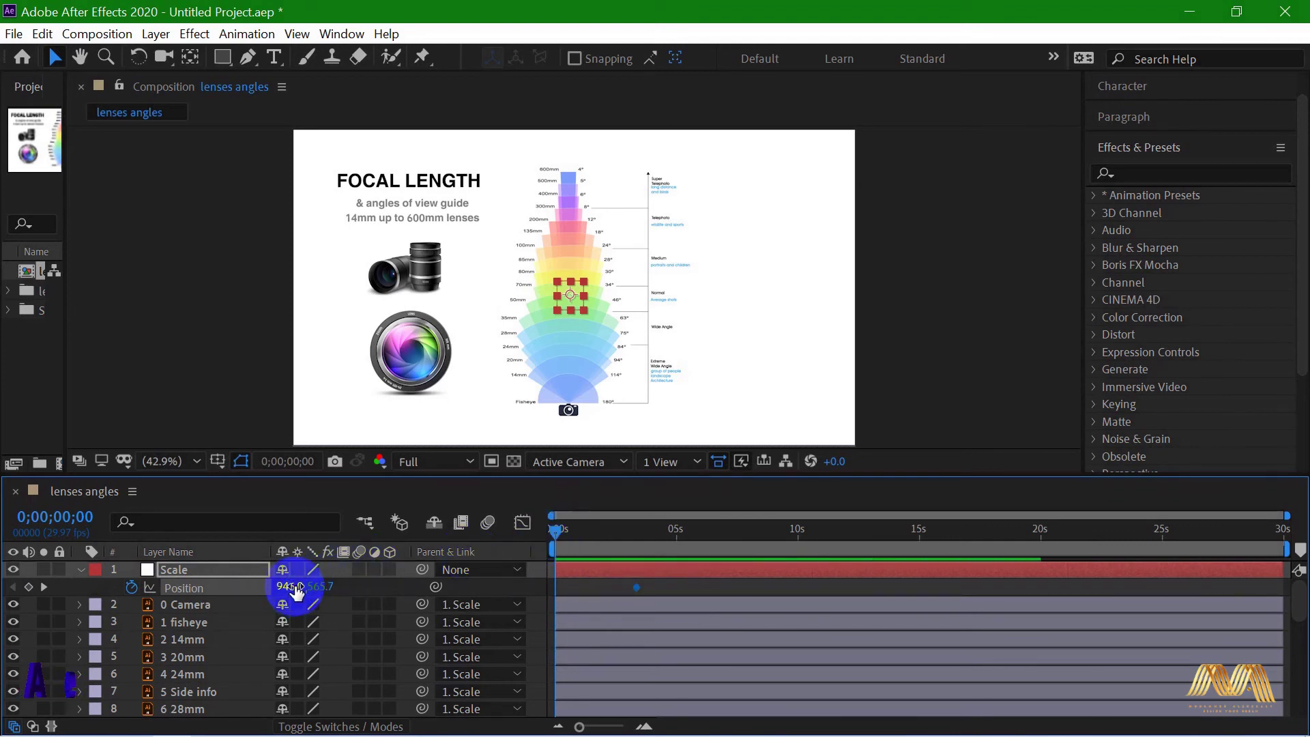
{"action": "left_click_drag", "start_coordinate": [297, 590], "coordinate": [59, 579]}
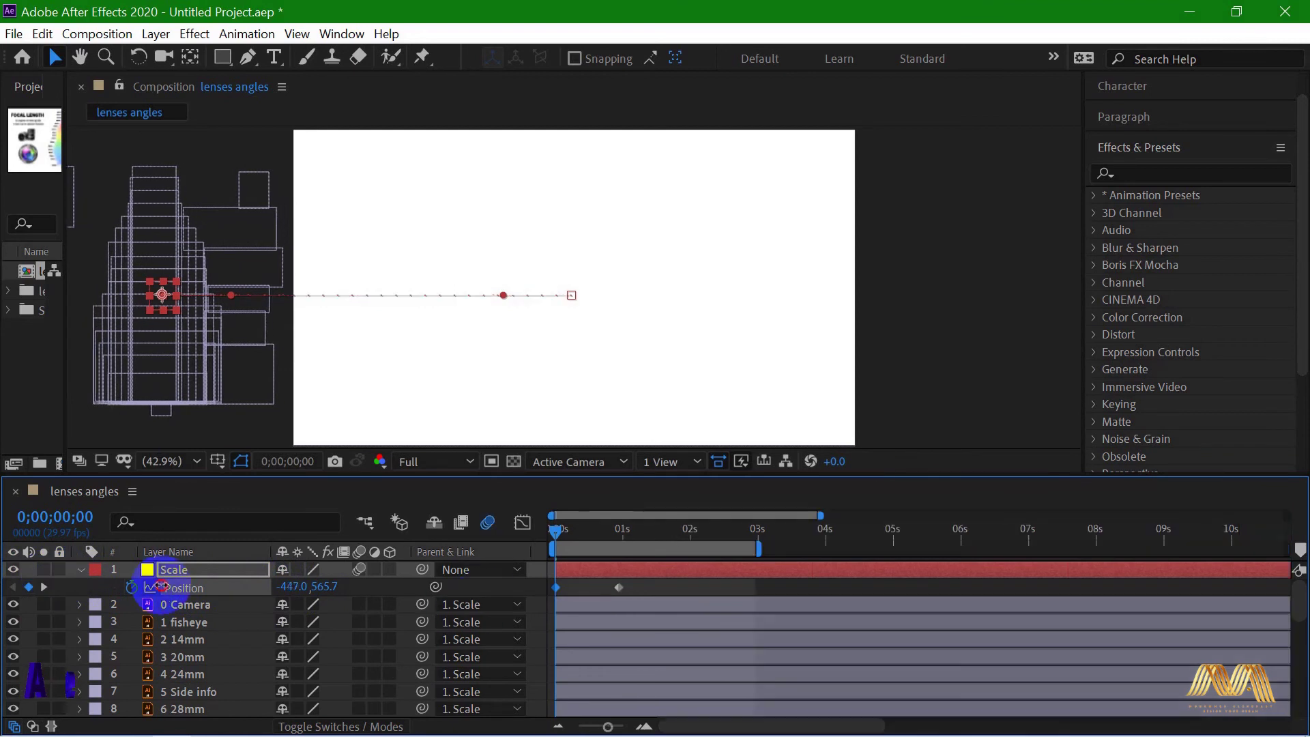
{"action": "left_click_drag", "start_coordinate": [116, 580], "coordinate": [164, 592]}
- Ease both Position keyframes of the Scale null with a stronger speed curve and preview the slide-in
{"action": "left_click_drag", "start_coordinate": [637, 584], "coordinate": [552, 599]}
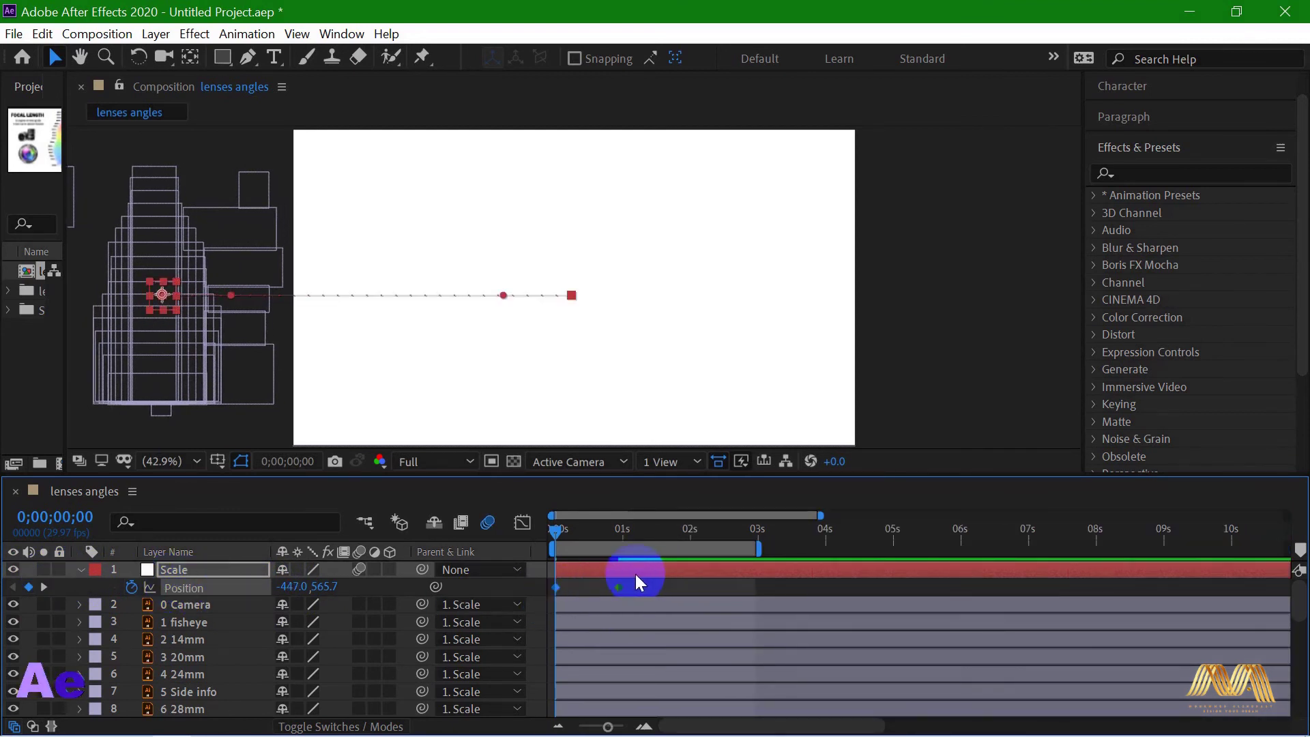
{"action": "left_click", "coordinate": [522, 523]}
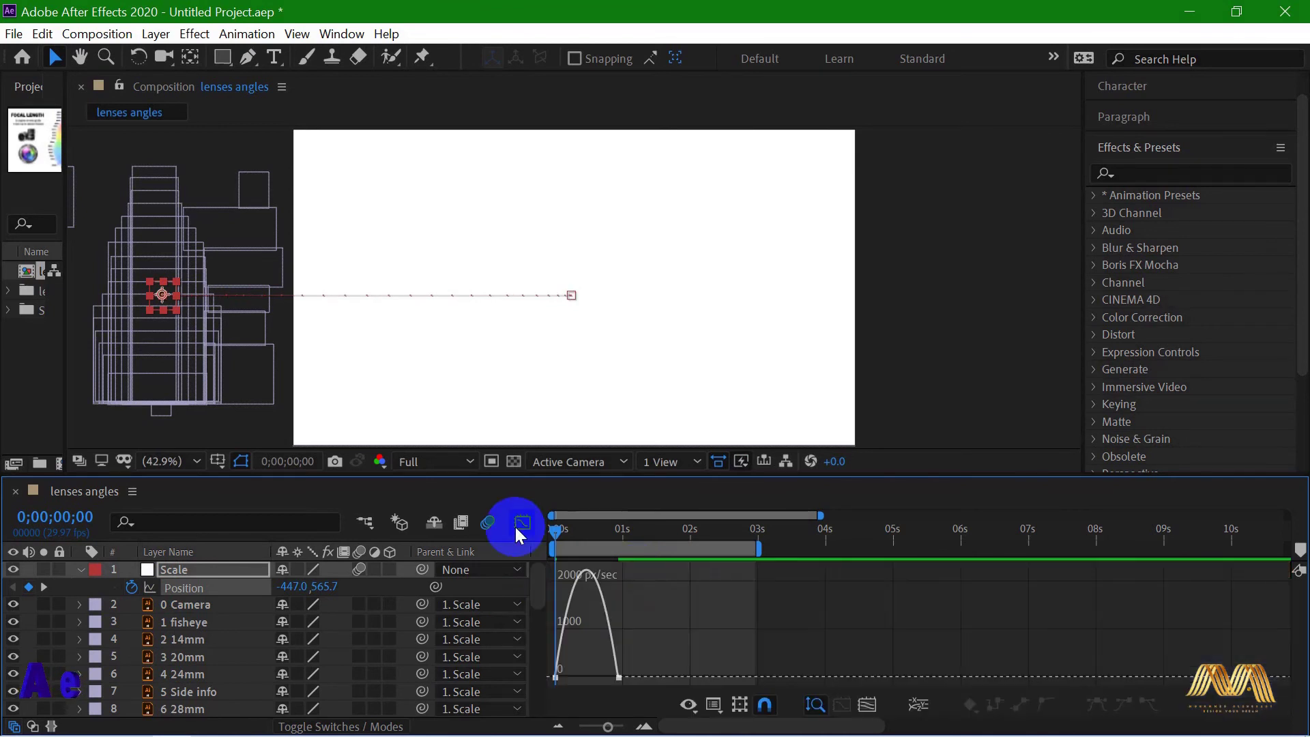
{"action": "left_click_drag", "start_coordinate": [609, 684], "coordinate": [555, 681]}
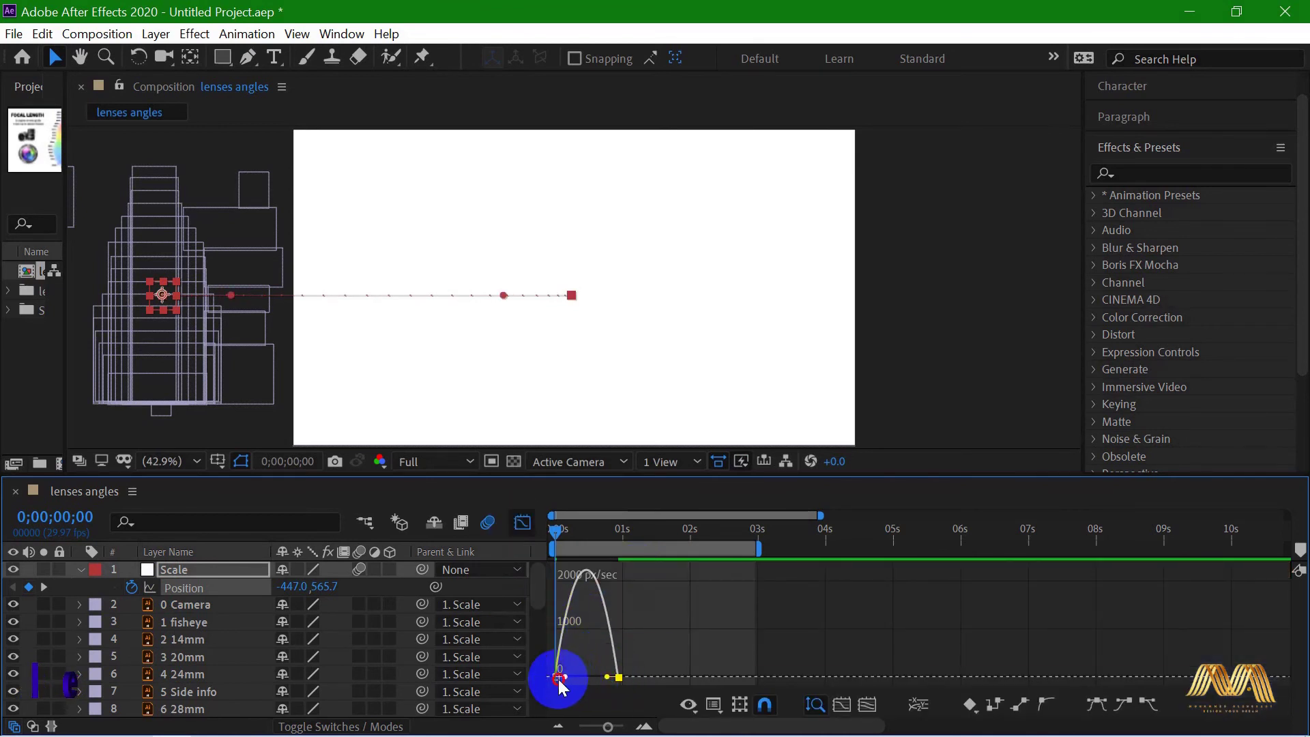
{"action": "left_click", "coordinate": [522, 524]}
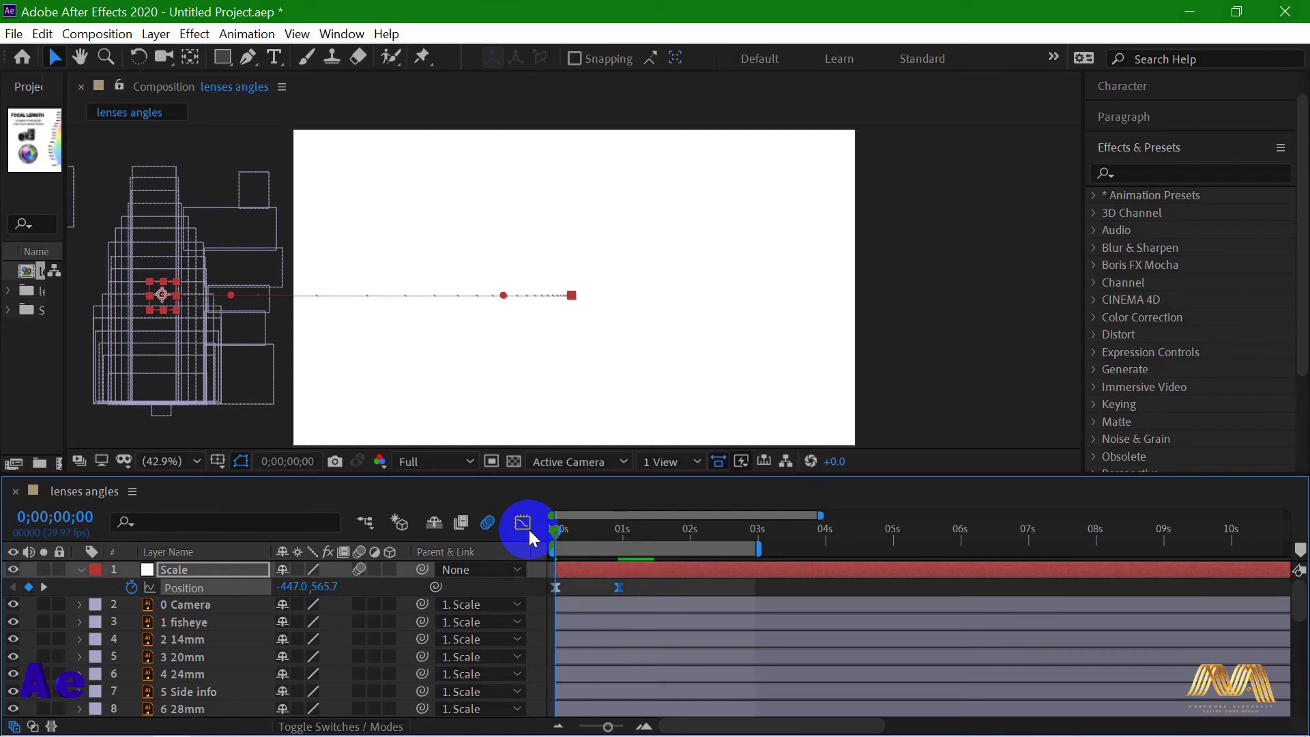
{"action": "key", "text": "space"}
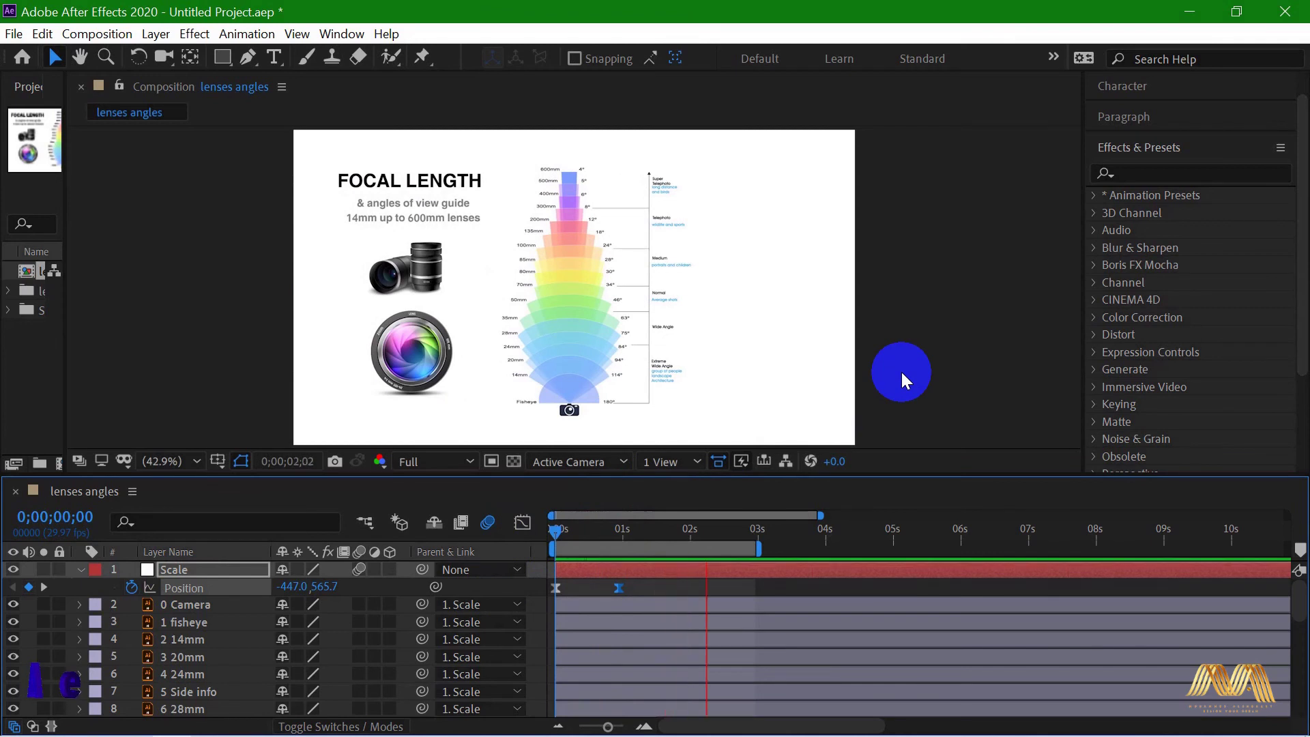
{"action": "key", "text": "space"}
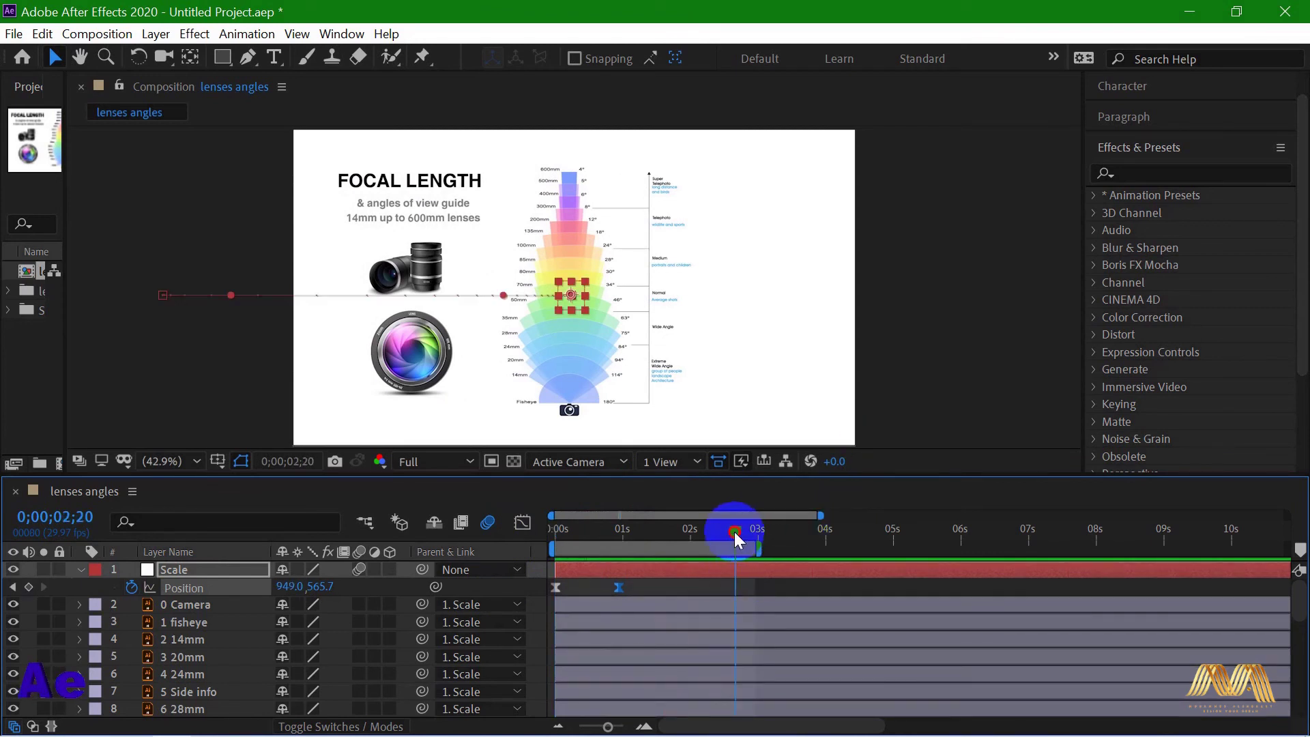
- Keyframe the Scale null's Scale from 0;00;01;07, enlarging it within a few frames and setting it to 100% at 0;00;01;19
{"action": "right_click", "coordinate": [643, 550]}
{"action": "left_click", "coordinate": [639, 531]}
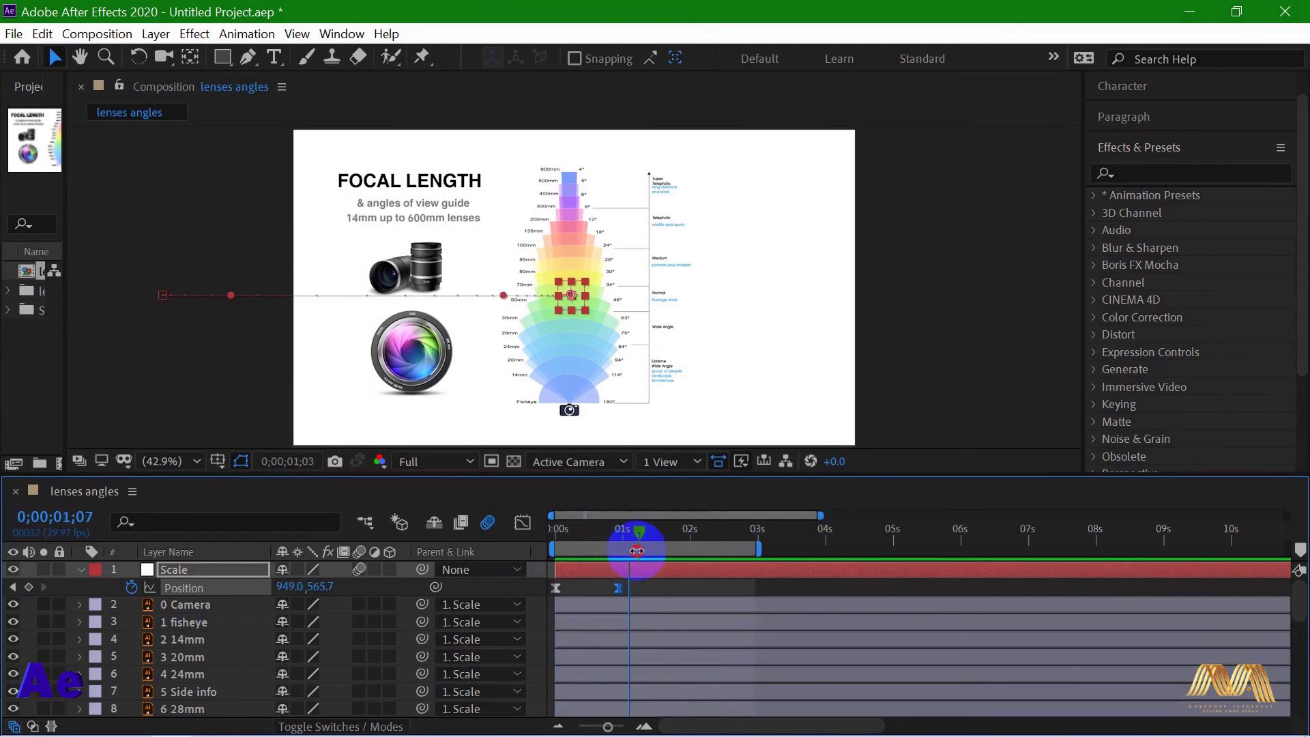
{"action": "left_click", "coordinate": [635, 569]}
{"action": "key", "text": "s"}
{"action": "left_click", "coordinate": [131, 588]}
{"action": "left_click_drag", "start_coordinate": [641, 531], "coordinate": [656, 531]}
{"action": "left_click_drag", "start_coordinate": [303, 588], "coordinate": [328, 586]}
{"action": "left_click", "coordinate": [665, 531]}
{"action": "left_click", "coordinate": [304, 588]}
{"action": "type", "text": "100"}
{"action": "key", "text": "Return"}
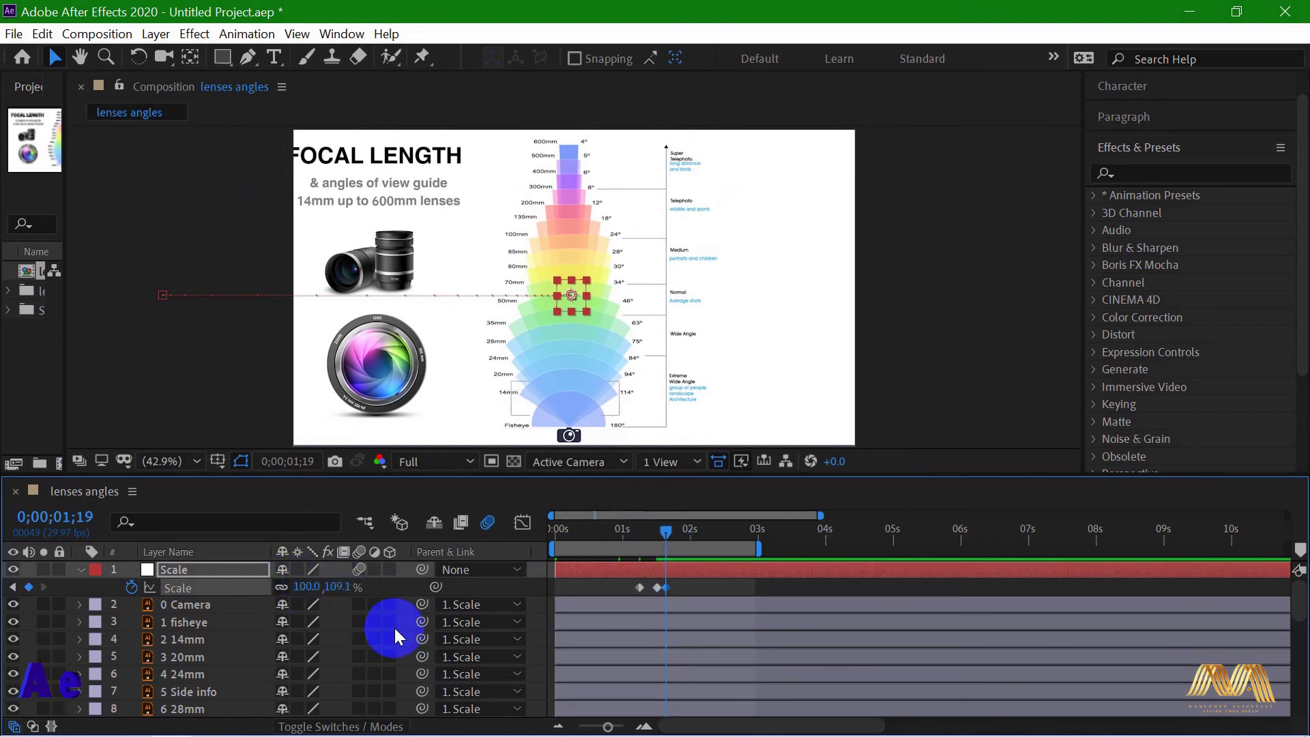
- Apply Easy Ease to the Scale null's three Scale keyframes and preview the animation
{"action": "left_click_drag", "start_coordinate": [692, 583], "coordinate": [629, 593]}
{"action": "key", "text": "F9"}
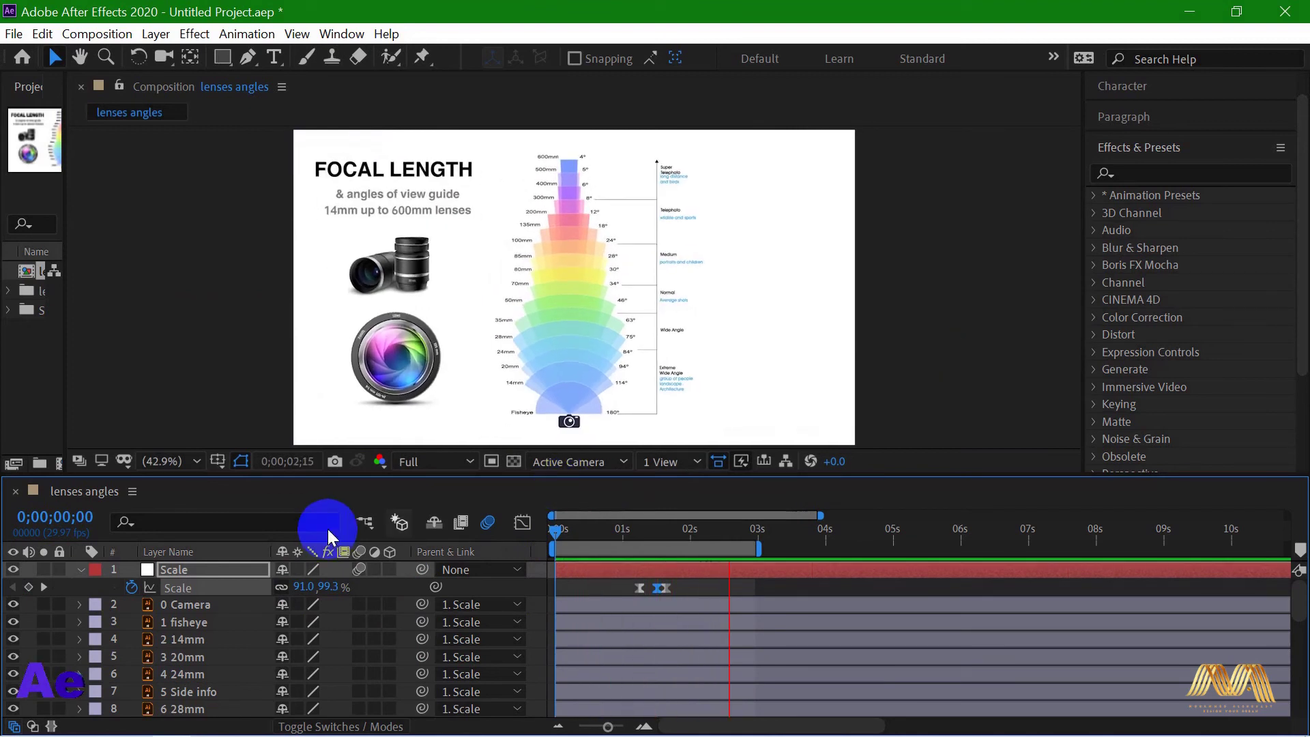
{"action": "left_click", "coordinate": [829, 338]}
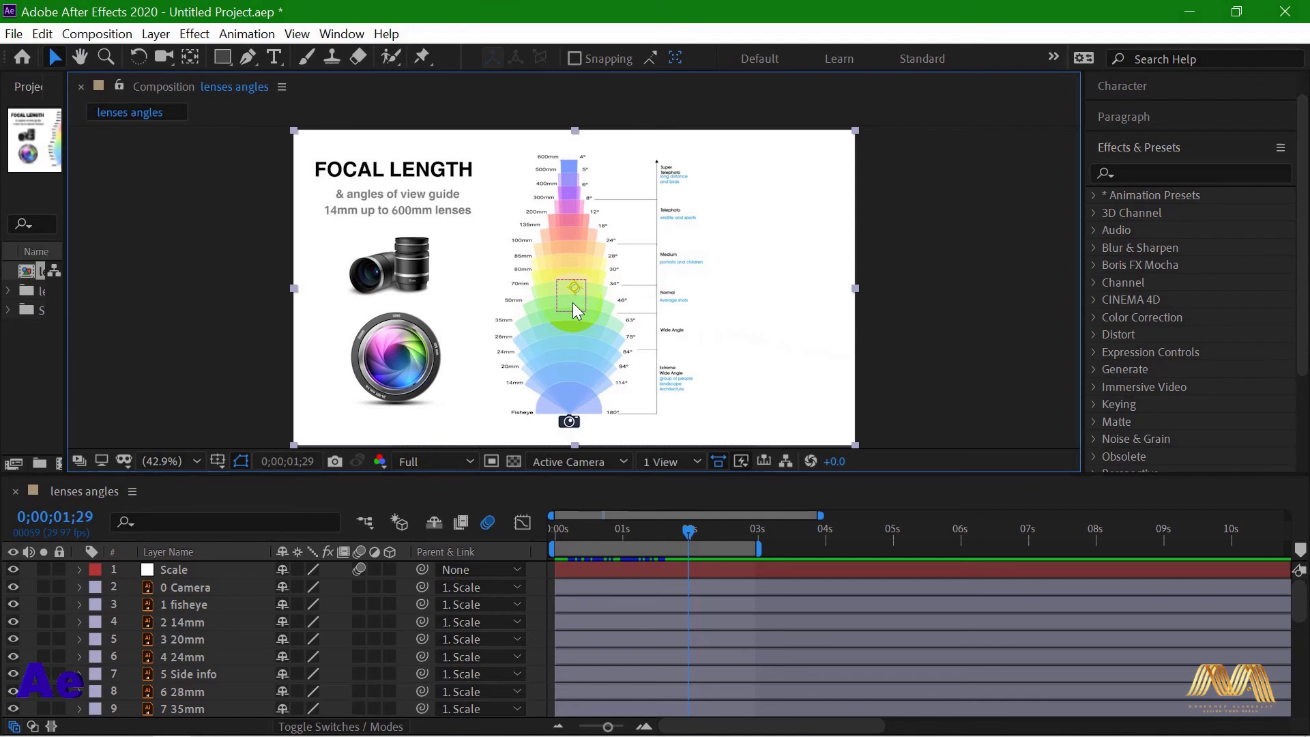
- Add another null object above the Scale null and rename it rotate
{"action": "left_click", "coordinate": [177, 570]}
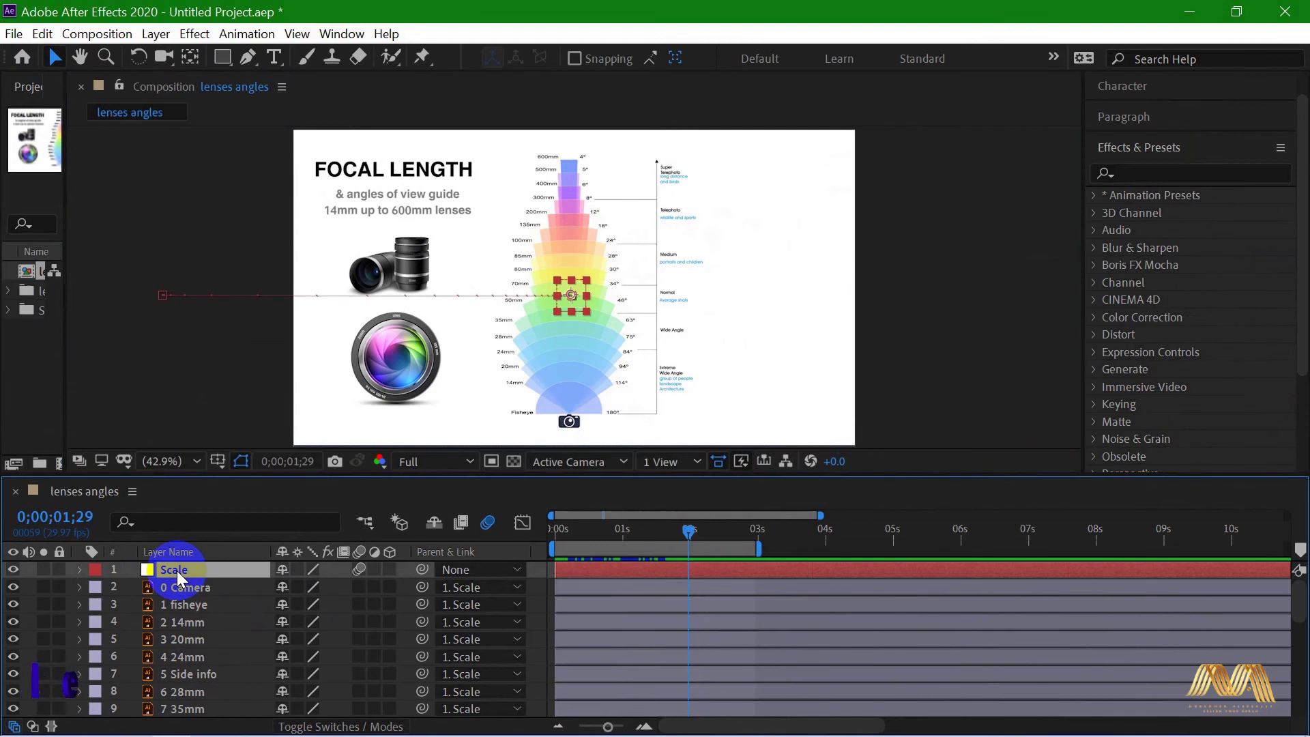
{"action": "key", "text": "Return"}
{"action": "left_click", "coordinate": [155, 36]}
{"action": "mouse_move", "coordinate": [182, 56]}
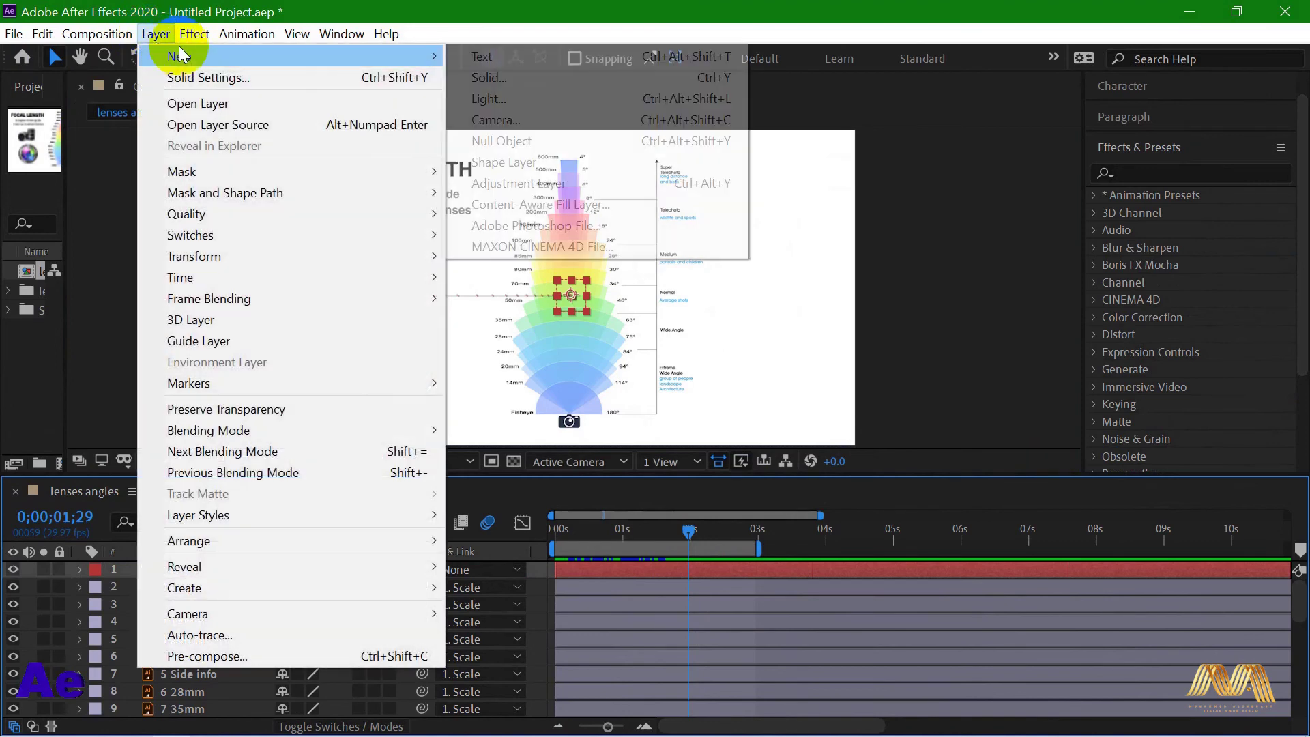
{"action": "left_click", "coordinate": [562, 142]}
{"action": "left_click", "coordinate": [184, 572]}
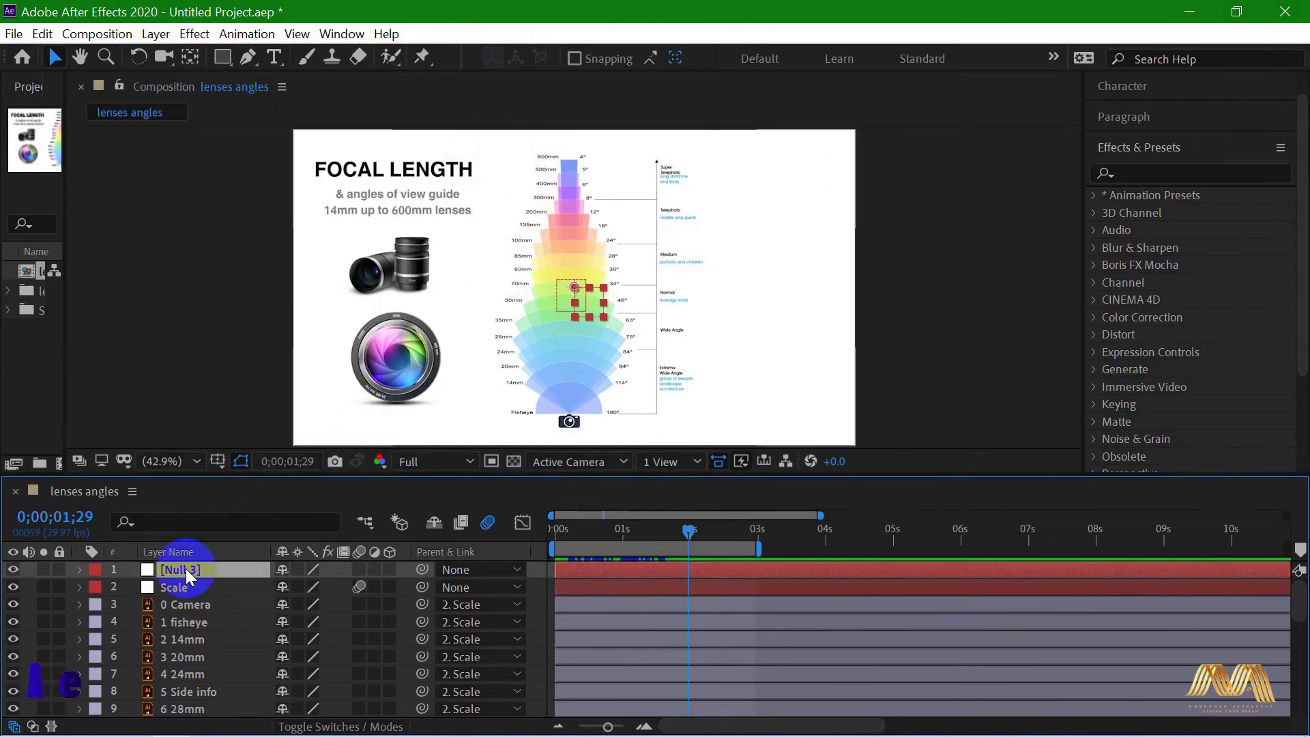
{"action": "right_click", "coordinate": [187, 577]}
{"action": "left_click", "coordinate": [341, 553]}
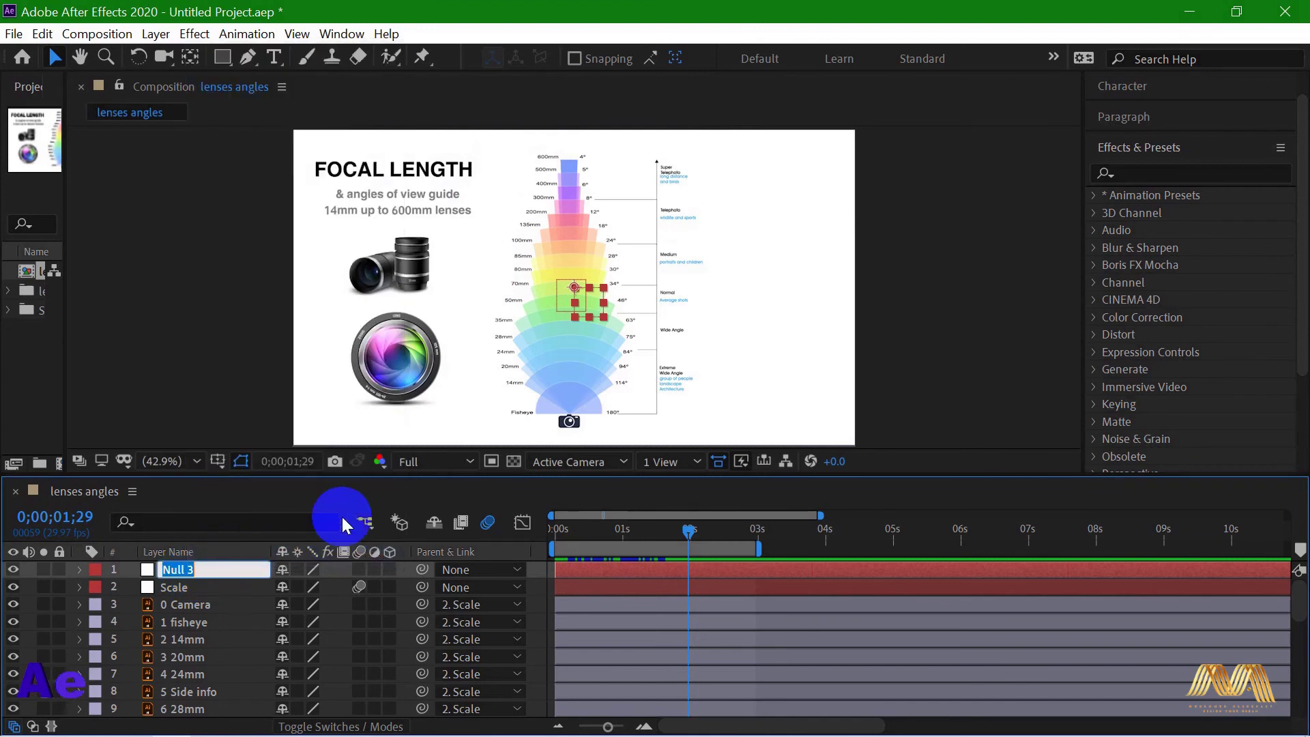
{"action": "type", "text": "rotate"}
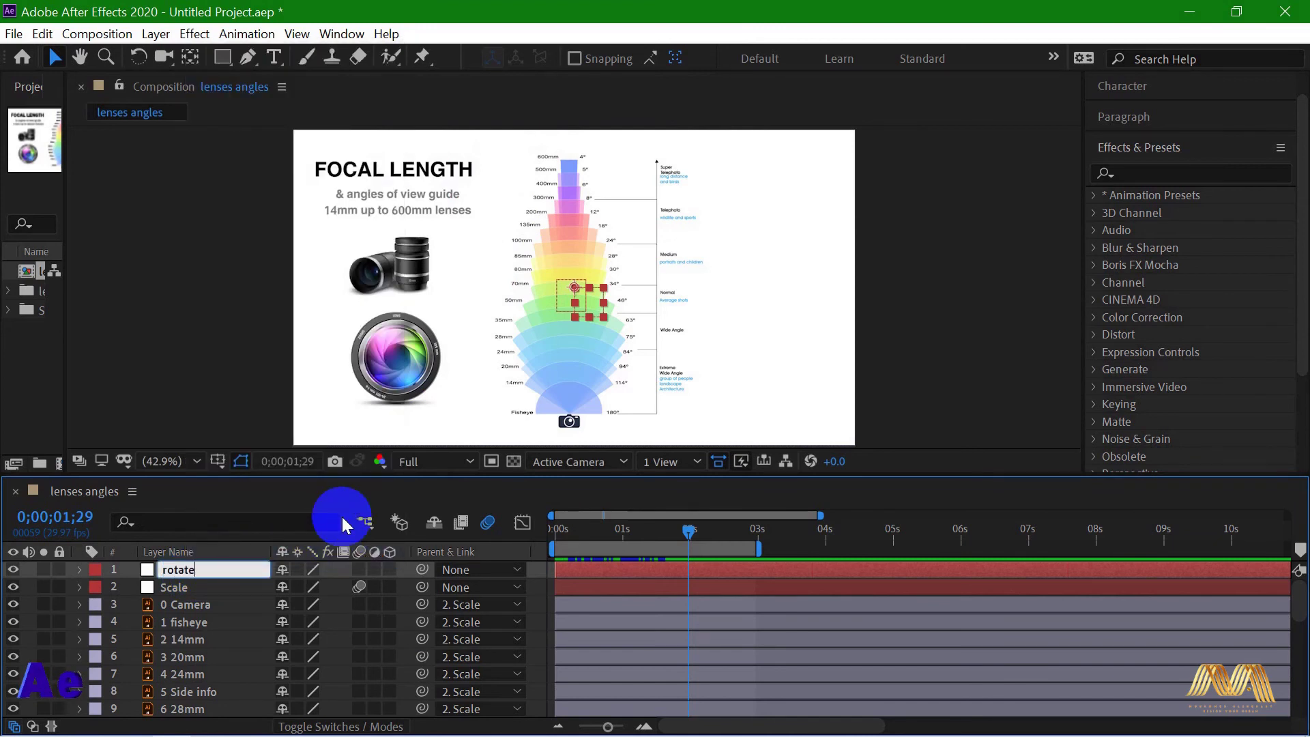
{"action": "left_click", "coordinate": [343, 526]}
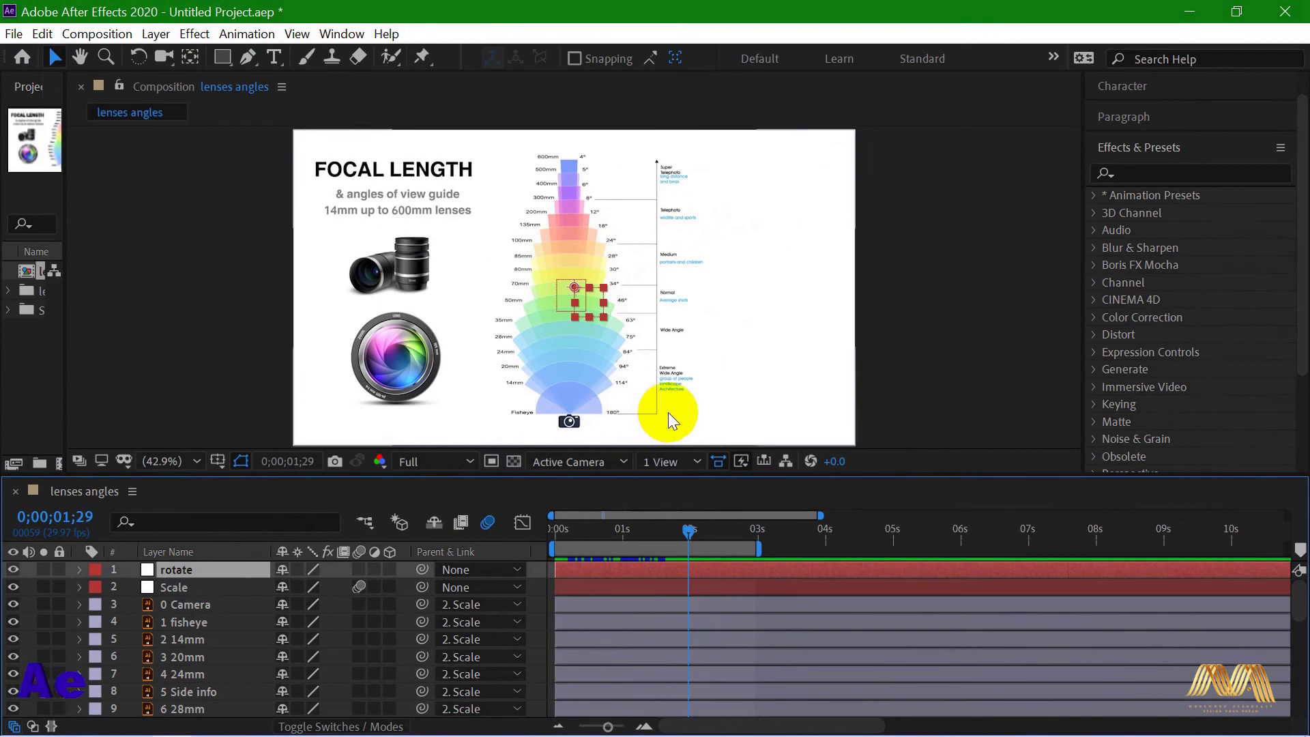
- Place the rotate null's anchor exactly on the corner where the 180° fisheye line meets the vertical side info line
{"action": "left_click_drag", "start_coordinate": [575, 290], "coordinate": [659, 420]}
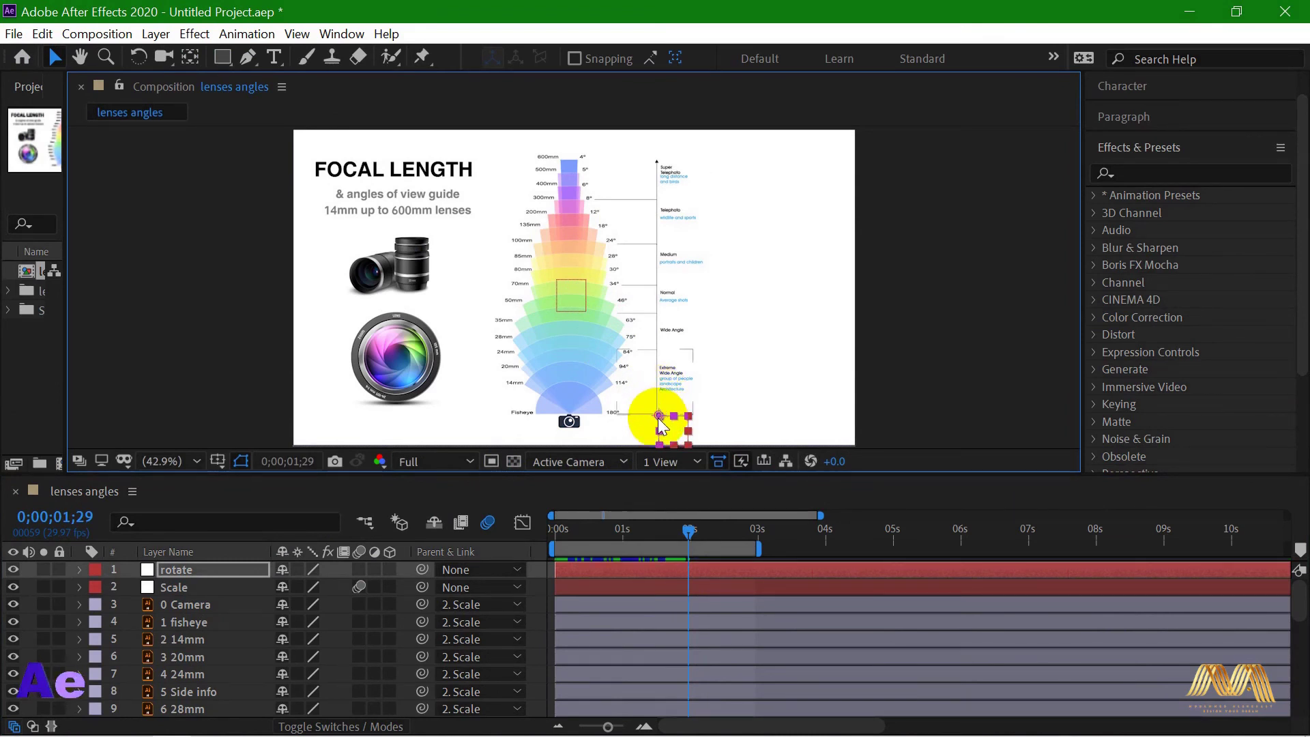
{"action": "key", "text": "period"}
{"action": "scroll", "coordinate": [658, 417], "scroll_direction": "up", "scroll_amount": 4}
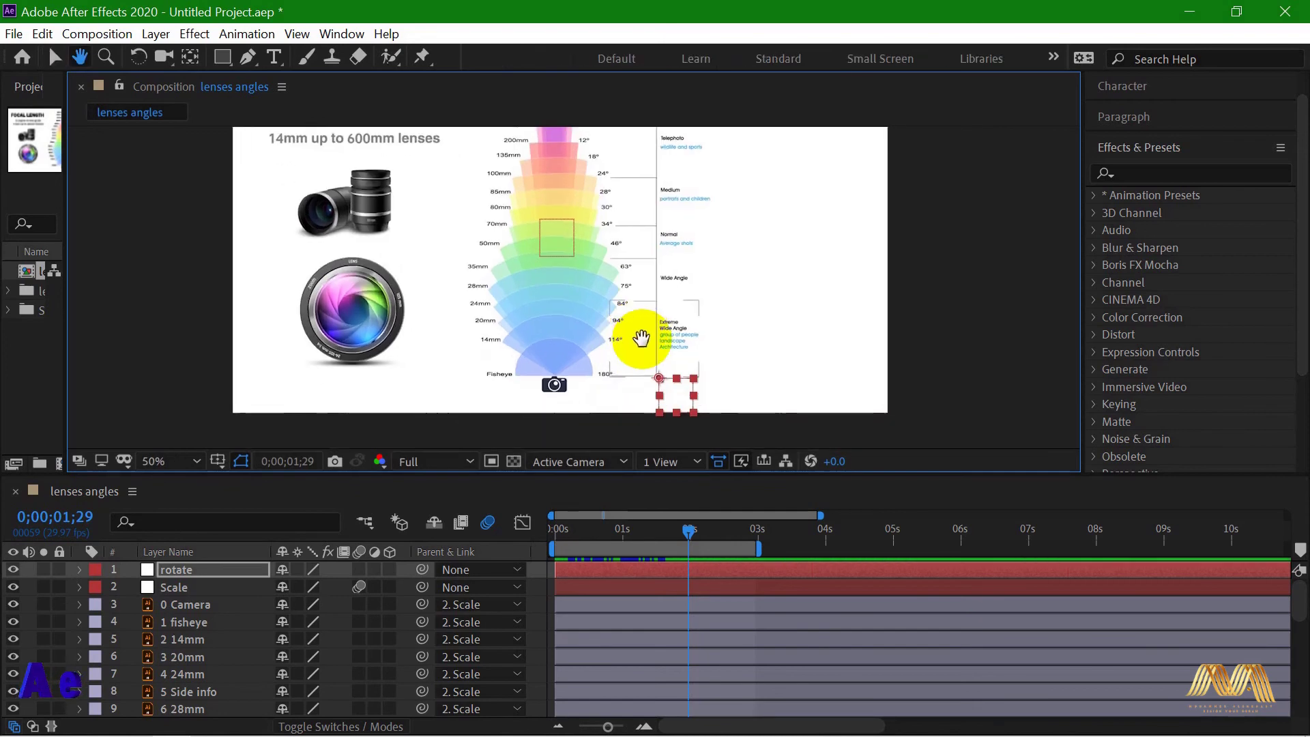
{"action": "key", "text": "h"}
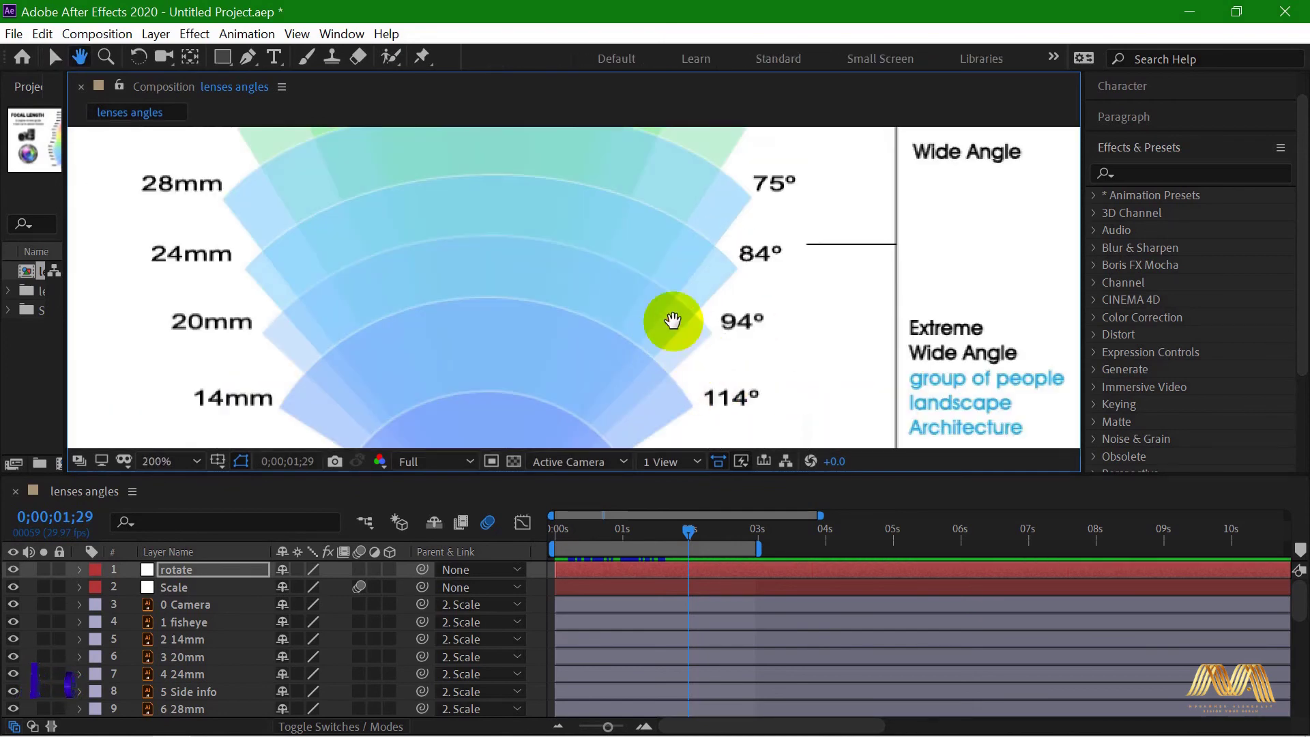
{"action": "left_click_drag", "start_coordinate": [699, 354], "coordinate": [605, 217]}
{"action": "left_click_drag", "start_coordinate": [744, 327], "coordinate": [717, 191]}
{"action": "key", "text": "v"}
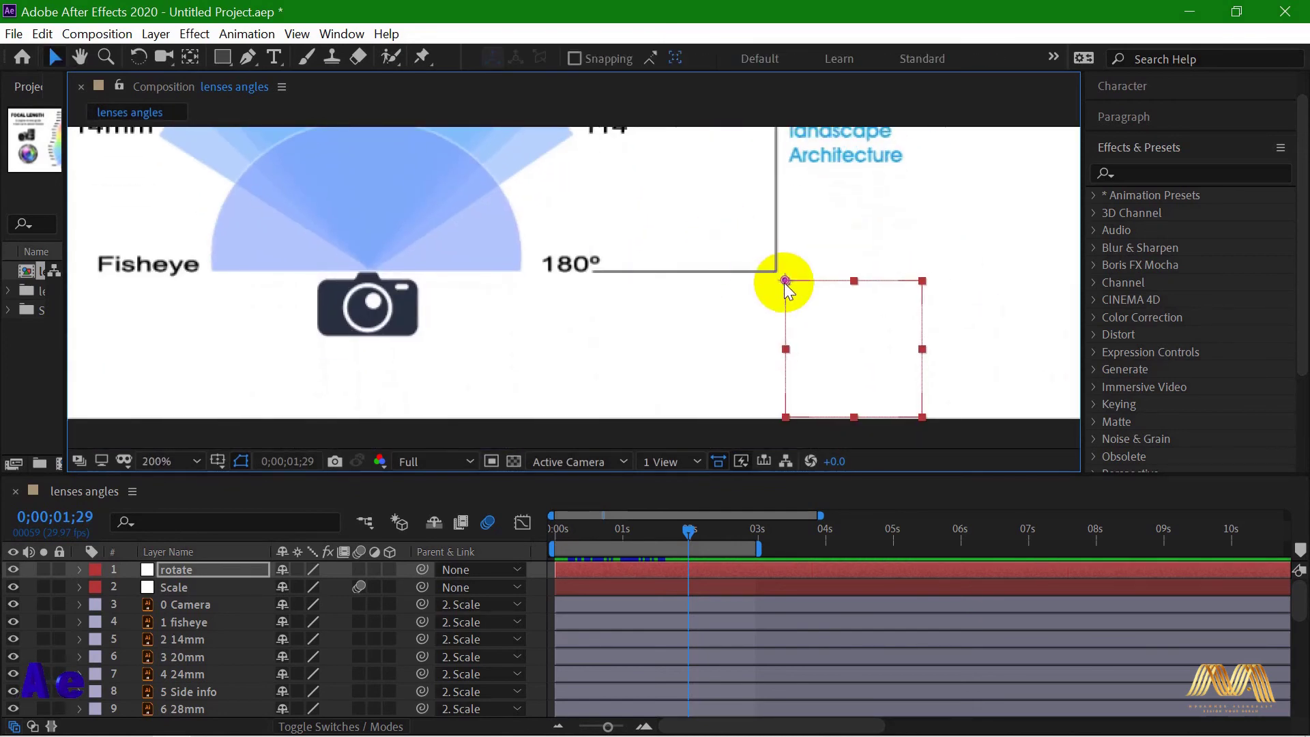
{"action": "left_click_drag", "start_coordinate": [785, 280], "coordinate": [776, 273]}
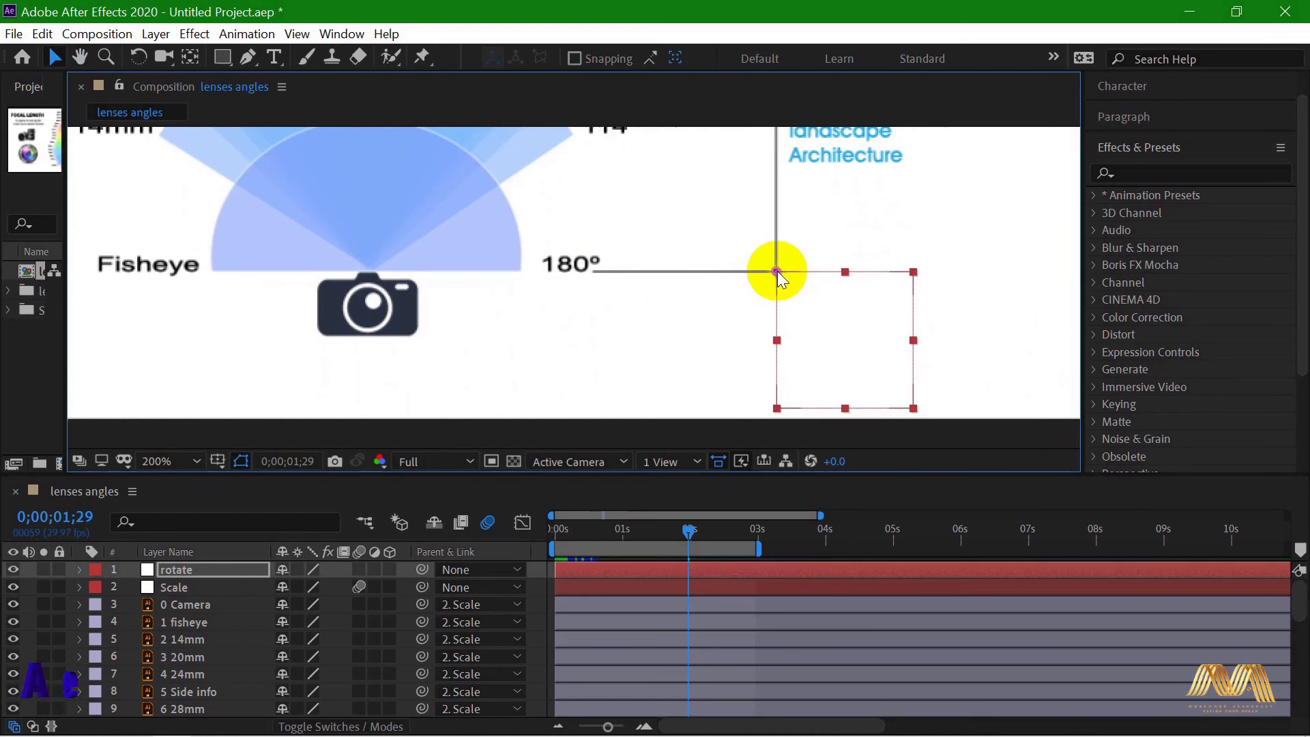
{"action": "key", "text": "comma"}
{"action": "key", "text": "comma"}
{"action": "key", "text": "h"}
{"action": "left_click_drag", "start_coordinate": [605, 246], "coordinate": [666, 362]}
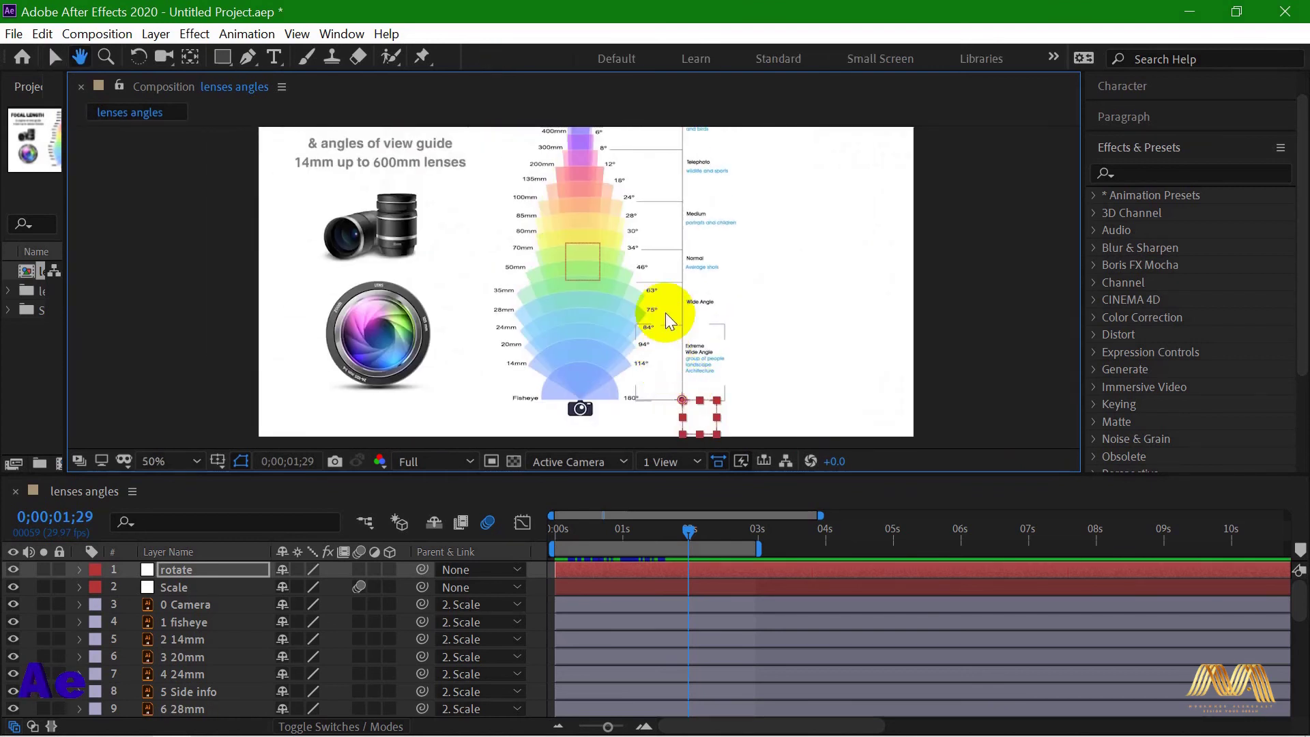
{"action": "key", "text": "shift+slash"}
{"action": "key", "text": "v"}
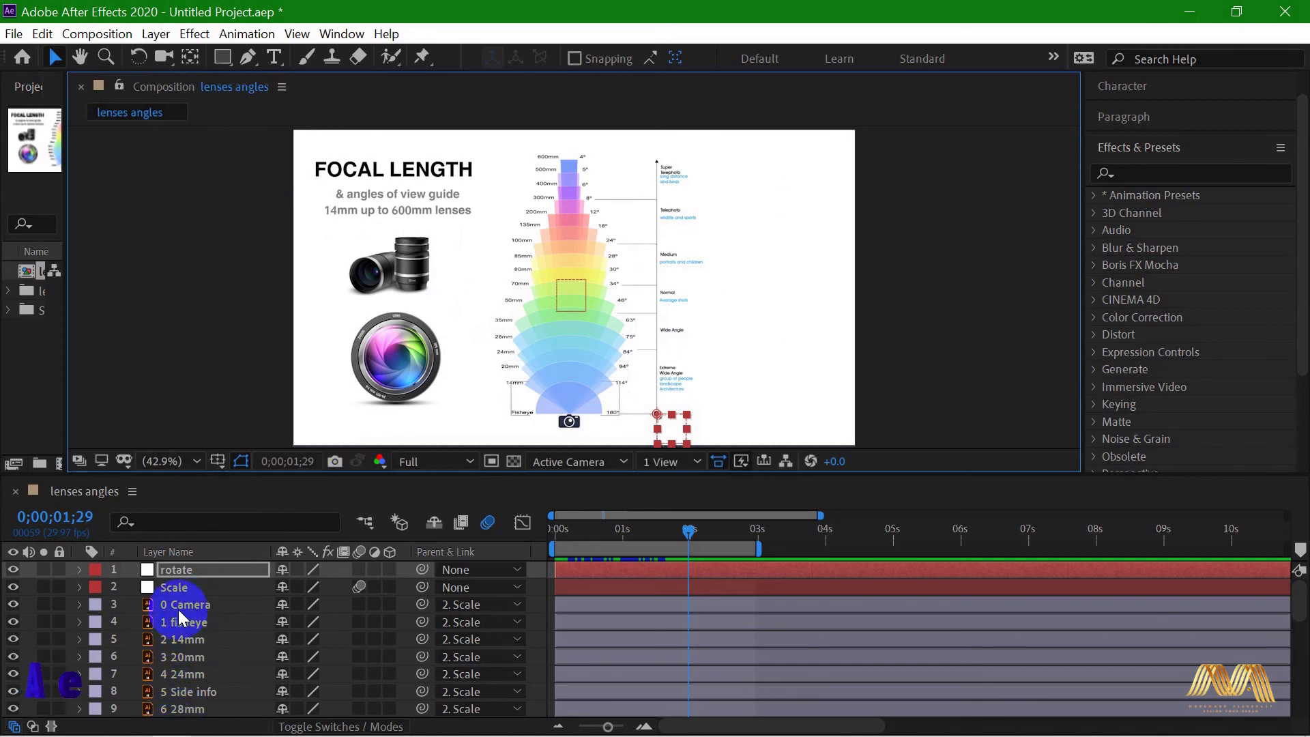
- Parent the Scale null to the rotate null and set a 0° Rotation keyframe on rotate at 0;00;01;19
{"action": "left_click", "coordinate": [182, 587]}
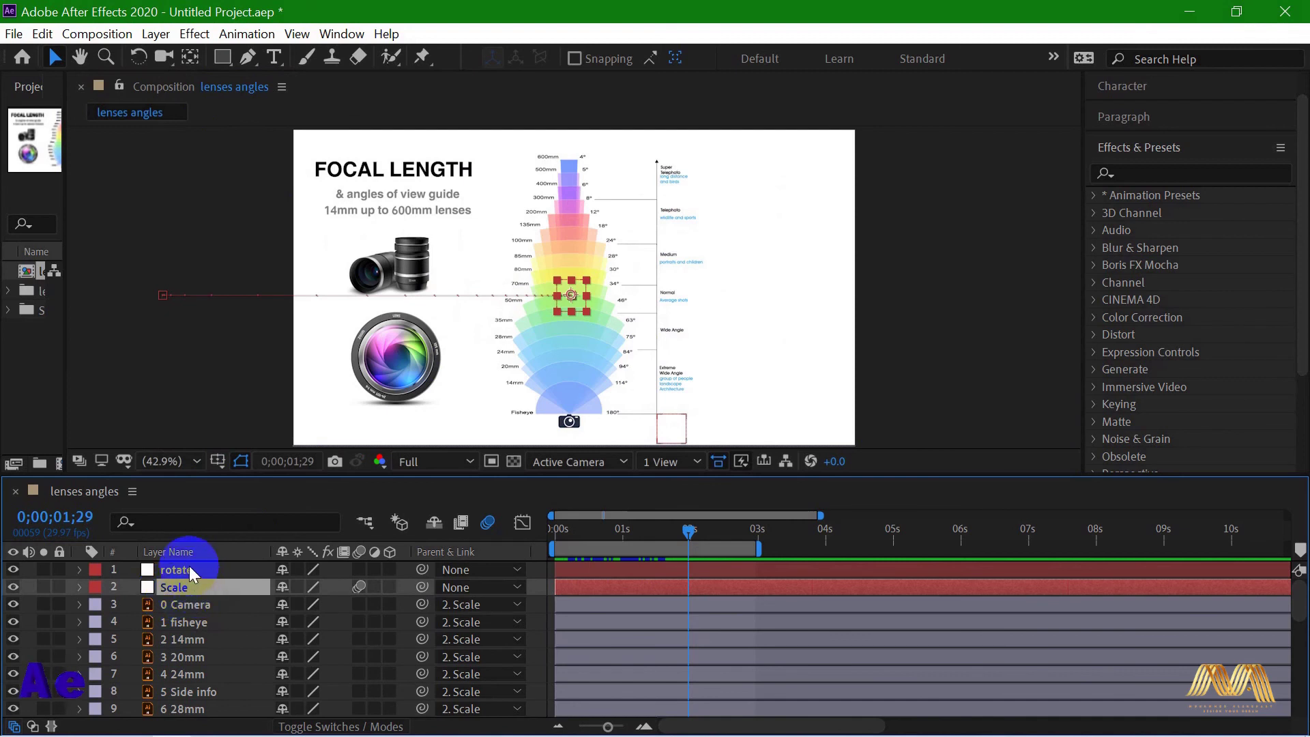
{"action": "left_click_drag", "start_coordinate": [421, 591], "coordinate": [195, 579]}
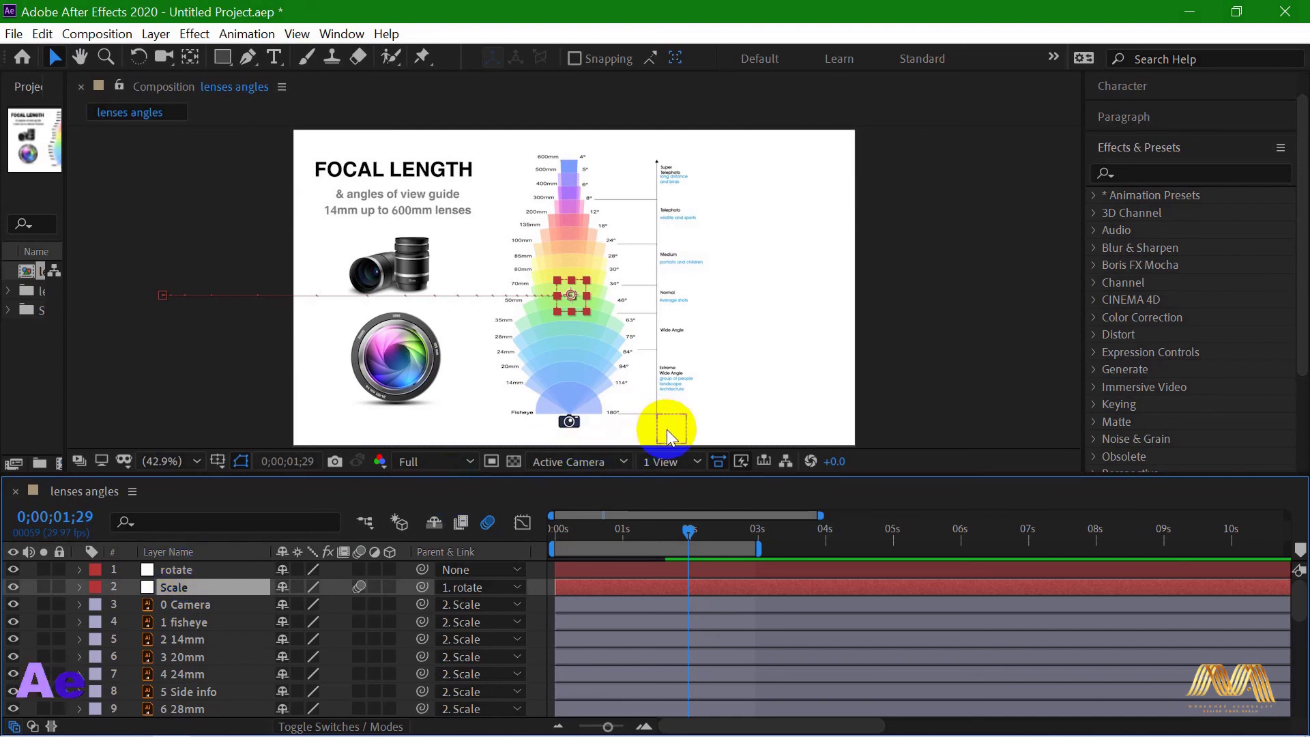
{"action": "mouse_move", "coordinate": [687, 530]}
{"action": "left_mouse_down"}
{"action": "mouse_move", "coordinate": [639, 533]}
{"action": "mouse_move", "coordinate": [664, 533]}
{"action": "left_mouse_up"}
{"action": "left_click", "coordinate": [207, 581]}
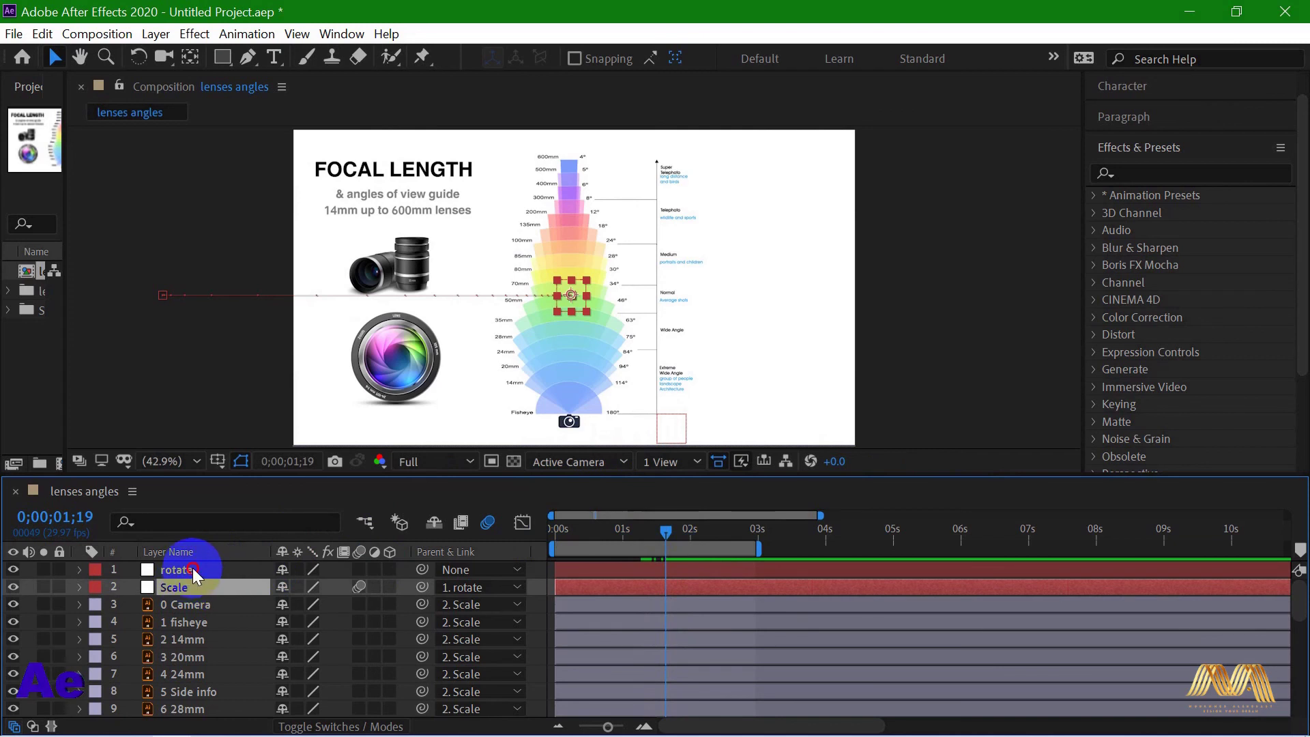
{"action": "left_click", "coordinate": [194, 570]}
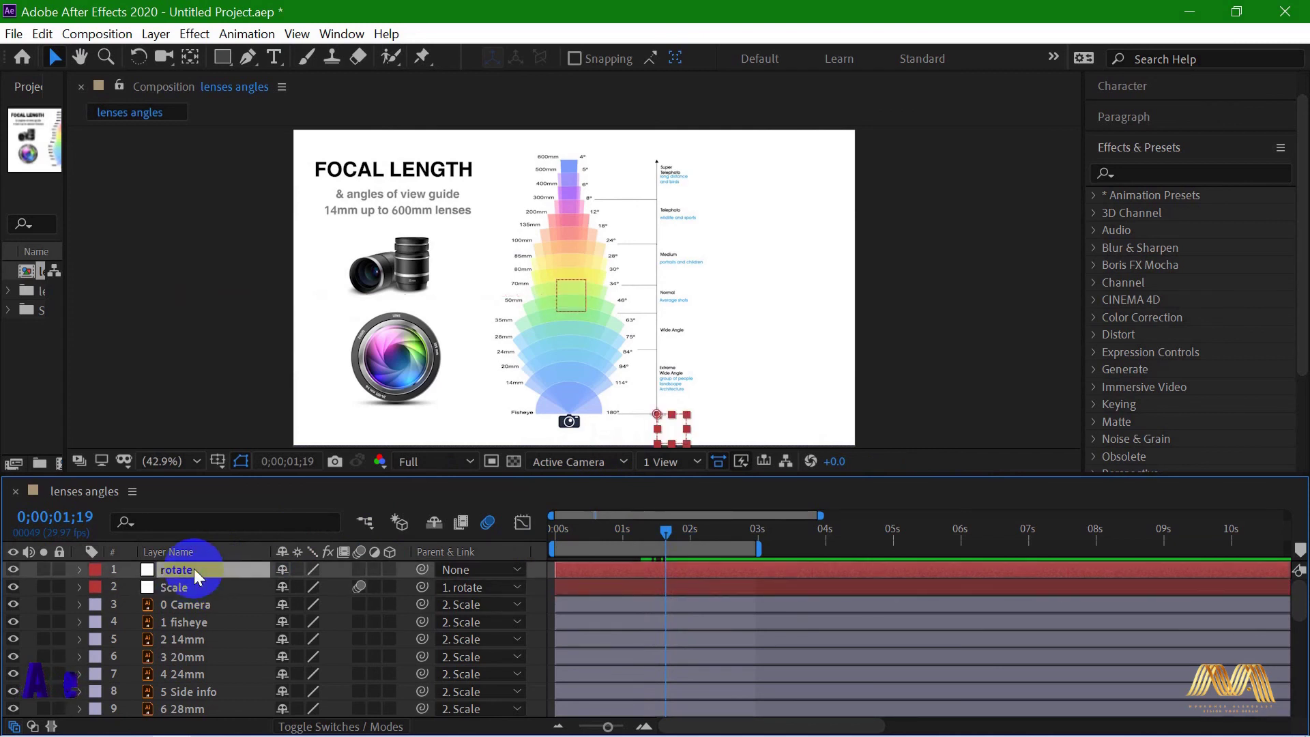
{"action": "key", "text": "r"}
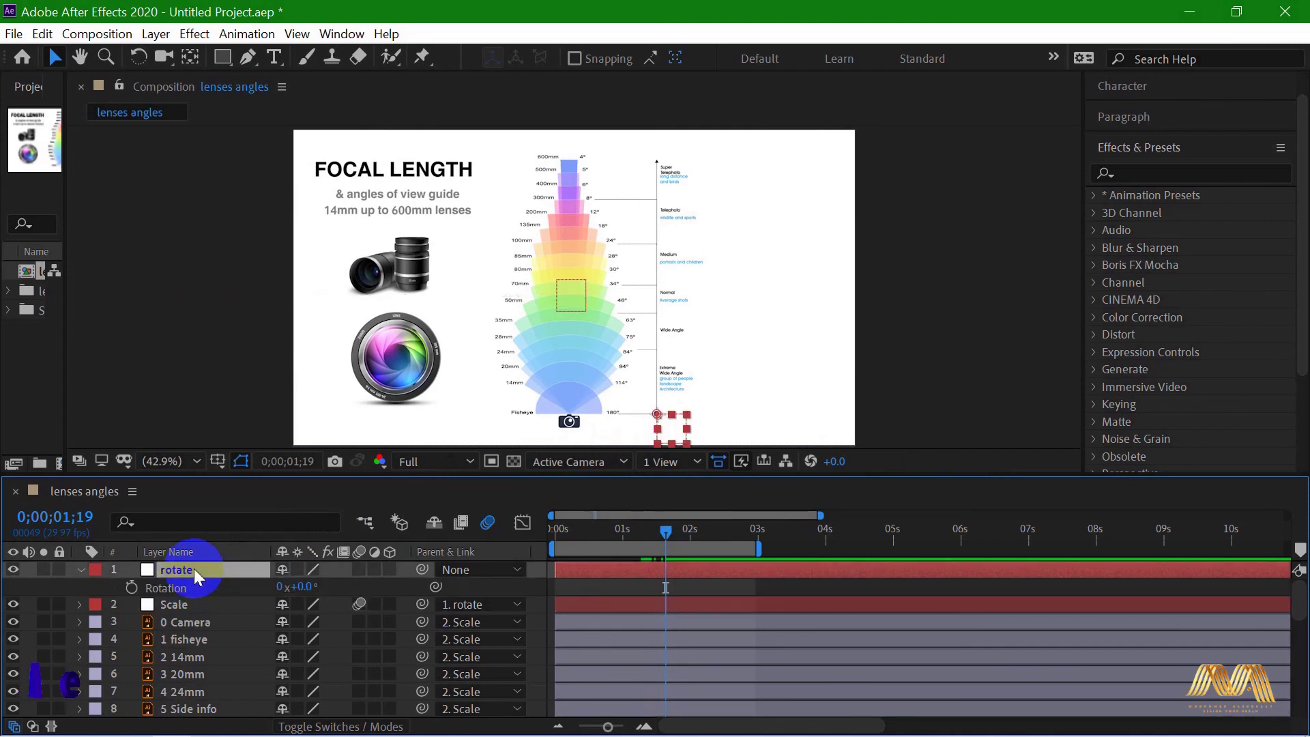
{"action": "left_click", "coordinate": [131, 586]}
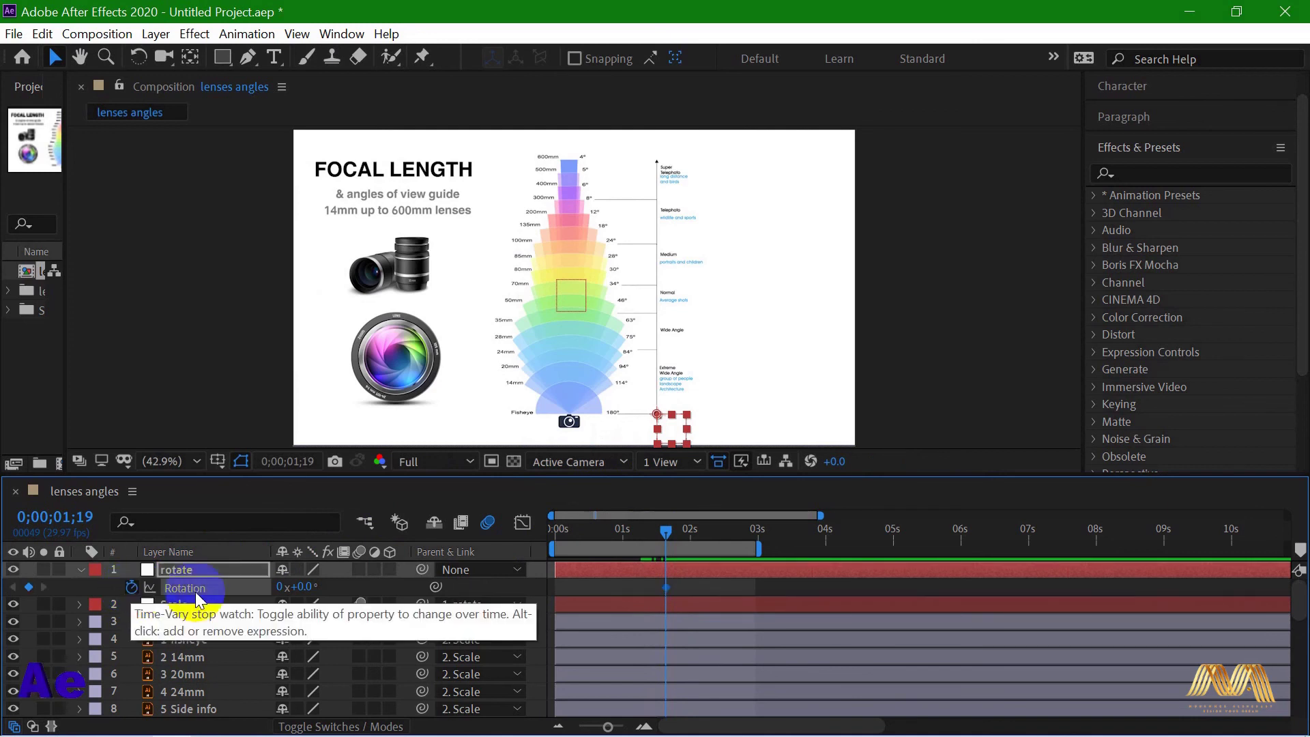
- Keyframe the rotate null's Rotation to 30° at 0;00;01;23 and back to 0° at 0;00;01;27
{"action": "left_click_drag", "start_coordinate": [667, 534], "coordinate": [674, 530]}
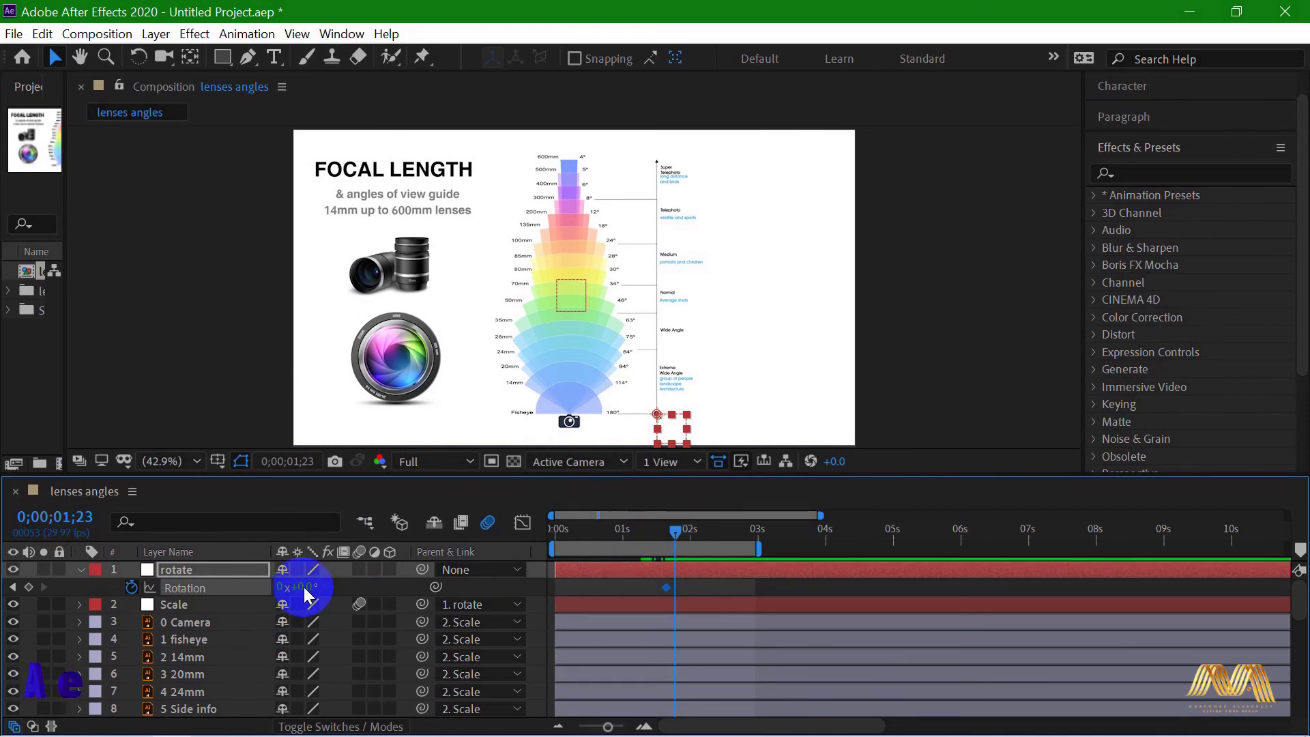
{"action": "left_click_drag", "start_coordinate": [304, 588], "coordinate": [324, 586]}
{"action": "left_click", "coordinate": [656, 433]}
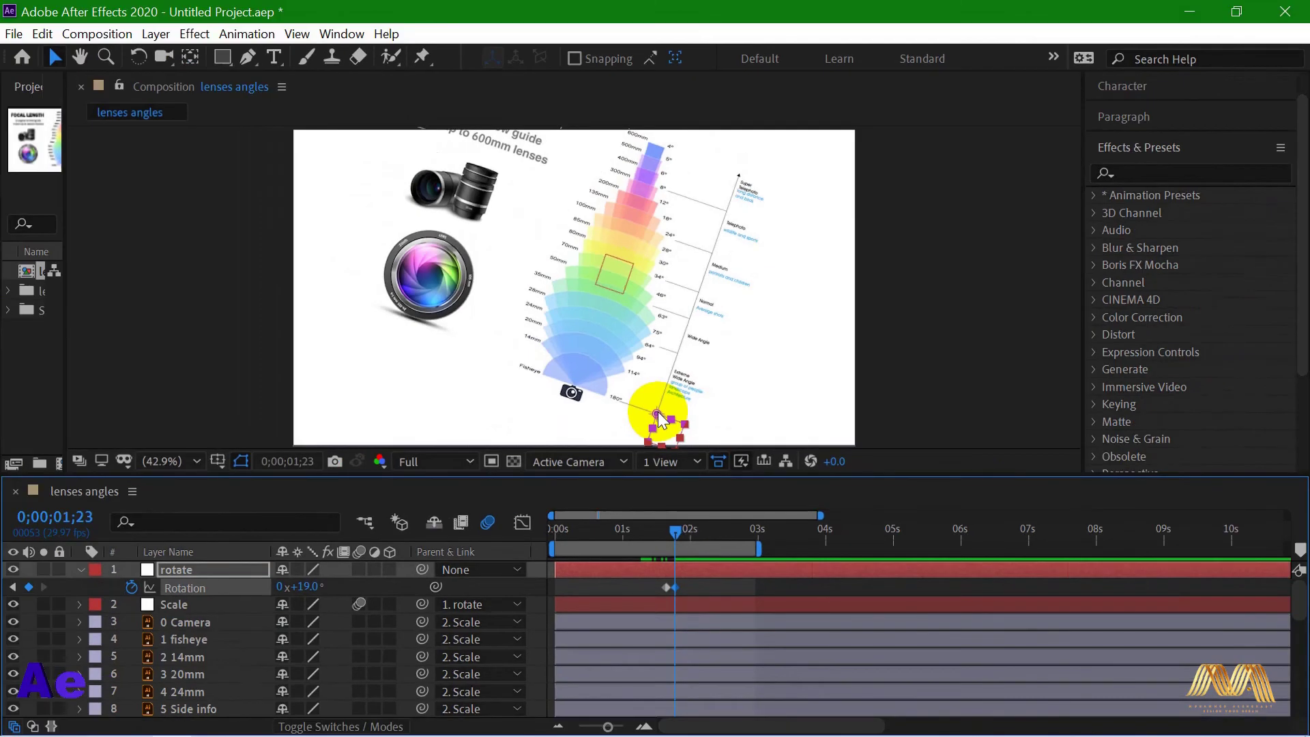
{"action": "left_click", "coordinate": [682, 599]}
{"action": "left_click_drag", "start_coordinate": [679, 534], "coordinate": [685, 533]}
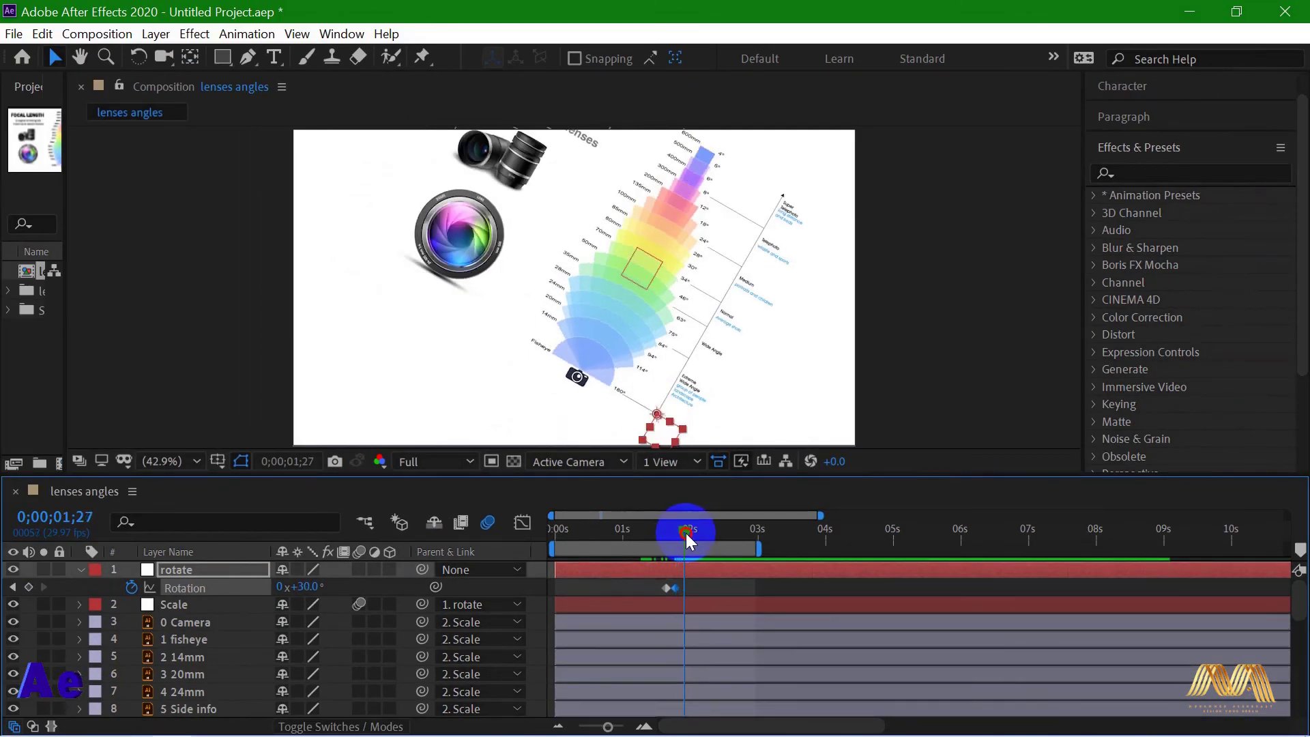
{"action": "left_click", "coordinate": [309, 587]}
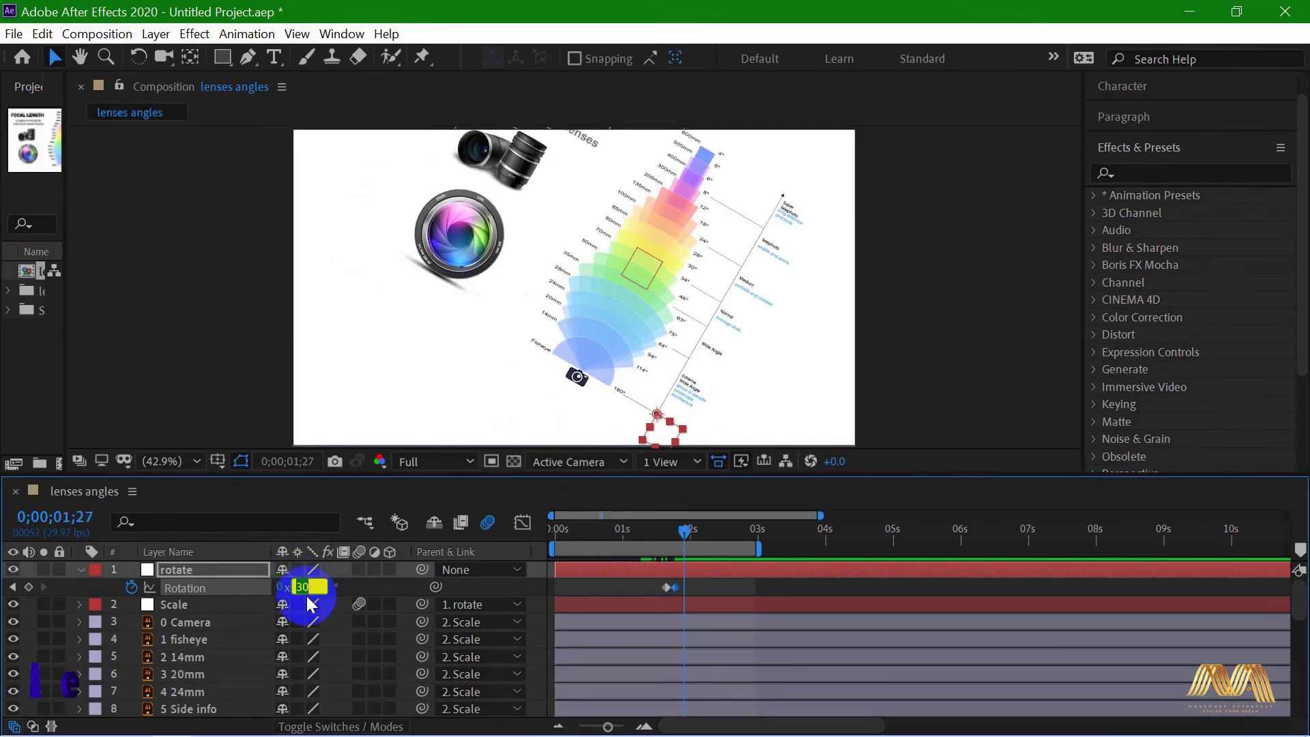
{"action": "type", "text": "0"}
{"action": "key", "text": "Return"}
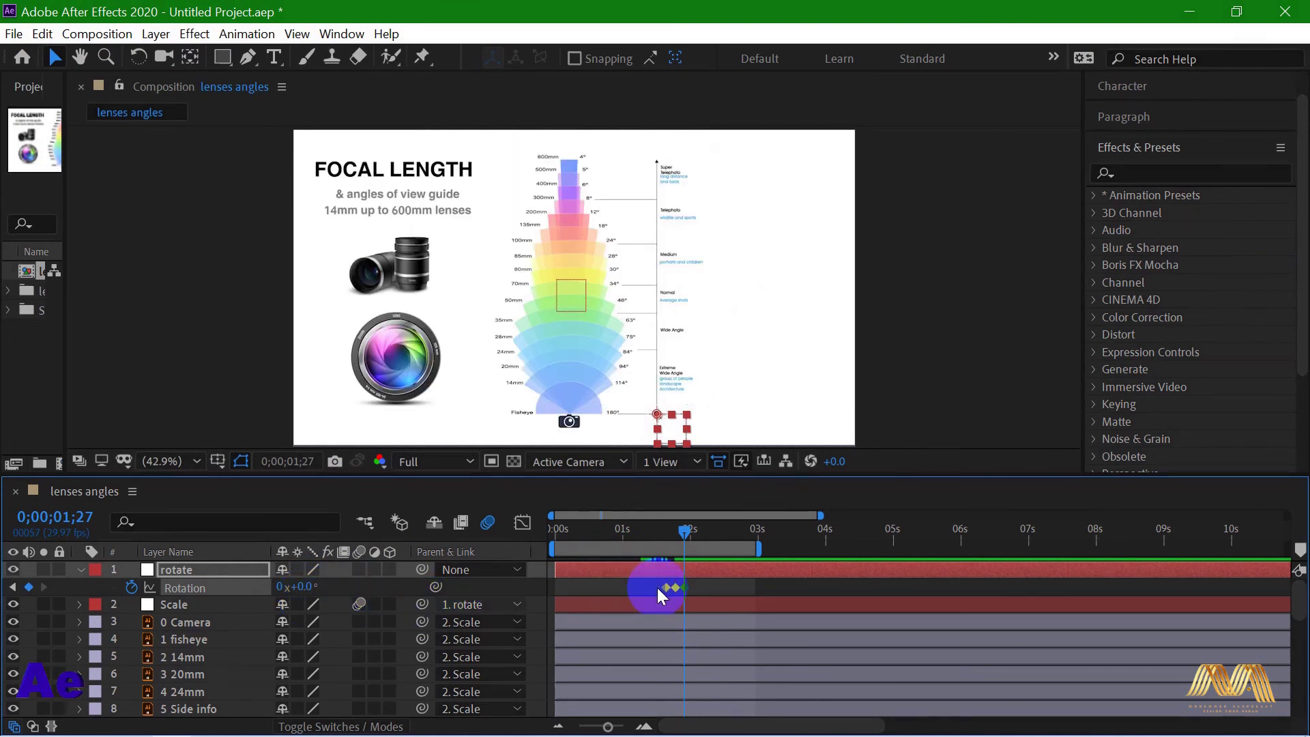
- Apply Easy Ease to the rotate null's three Rotation keyframes and preview the animation
{"action": "left_click_drag", "start_coordinate": [656, 587], "coordinate": [697, 590]}
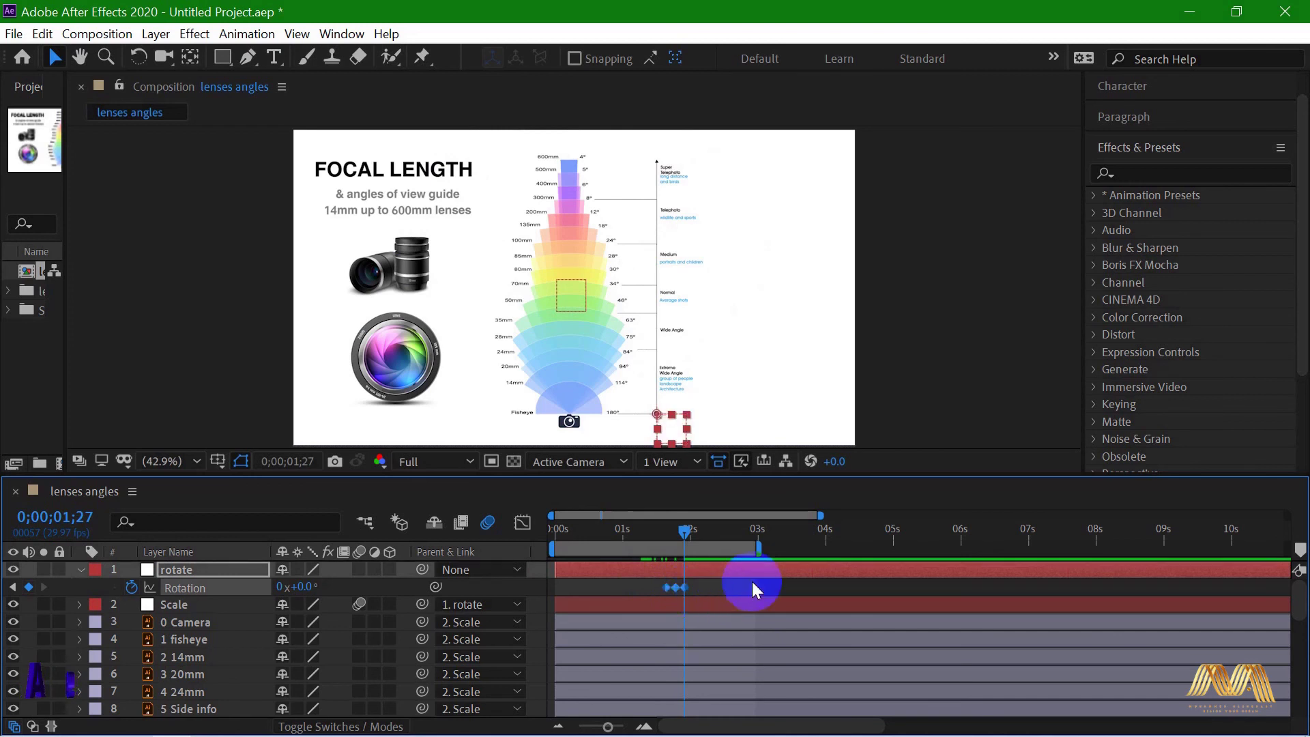
{"action": "key", "text": "F9"}
{"action": "key", "text": "space"}
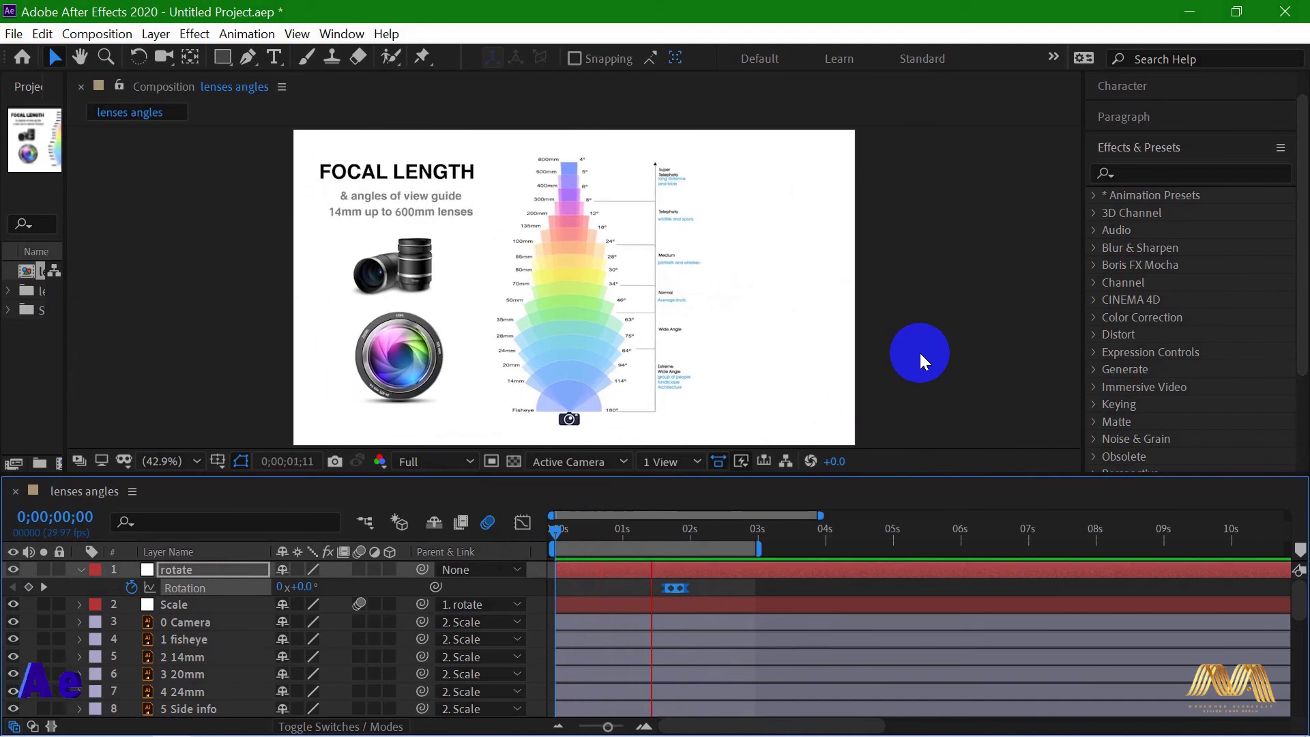
{"action": "key", "text": "space"}
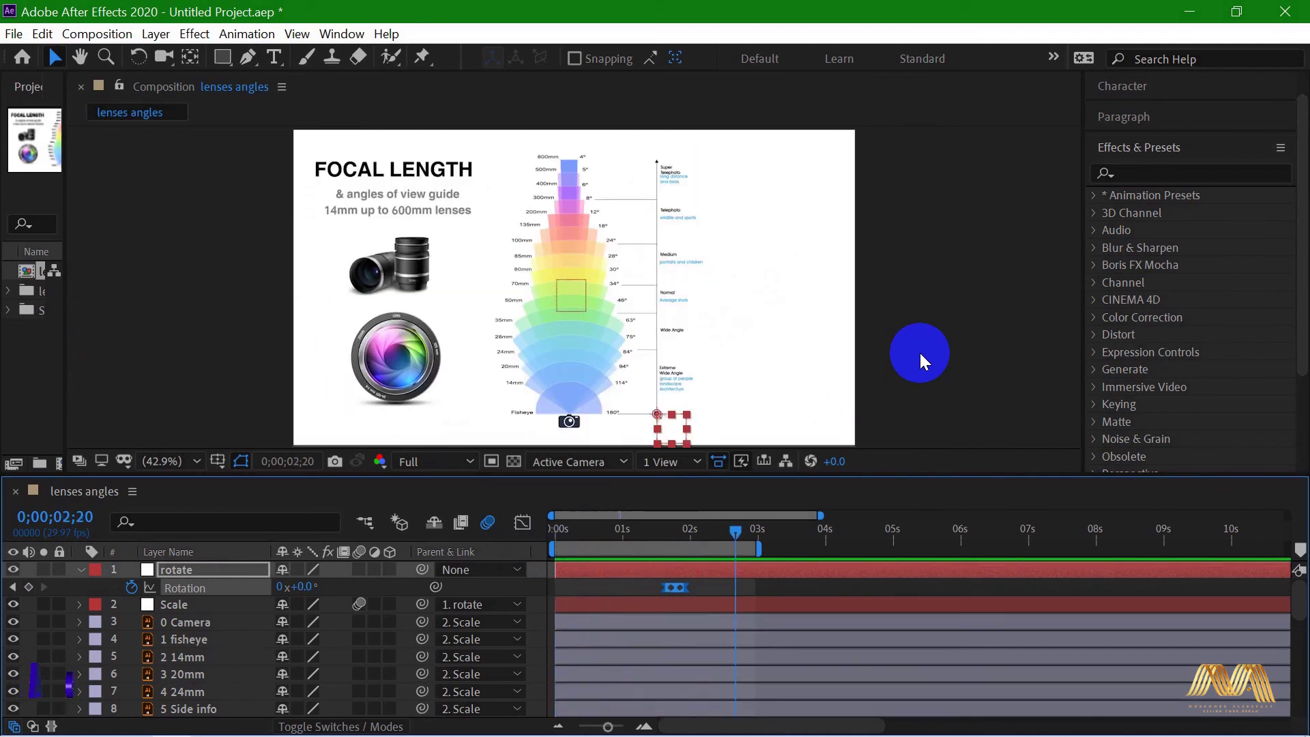